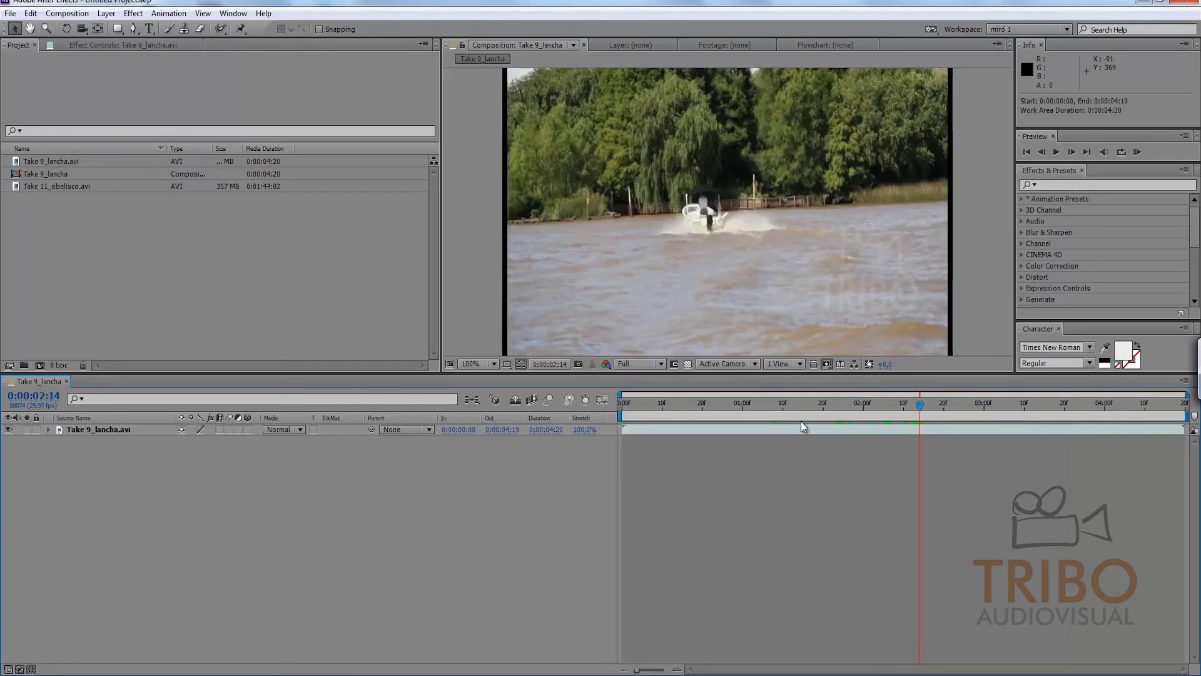
Mark a work area from 0:00:01:14 to 0:00:03:07 with B and N.
click(800, 405)
key(b)
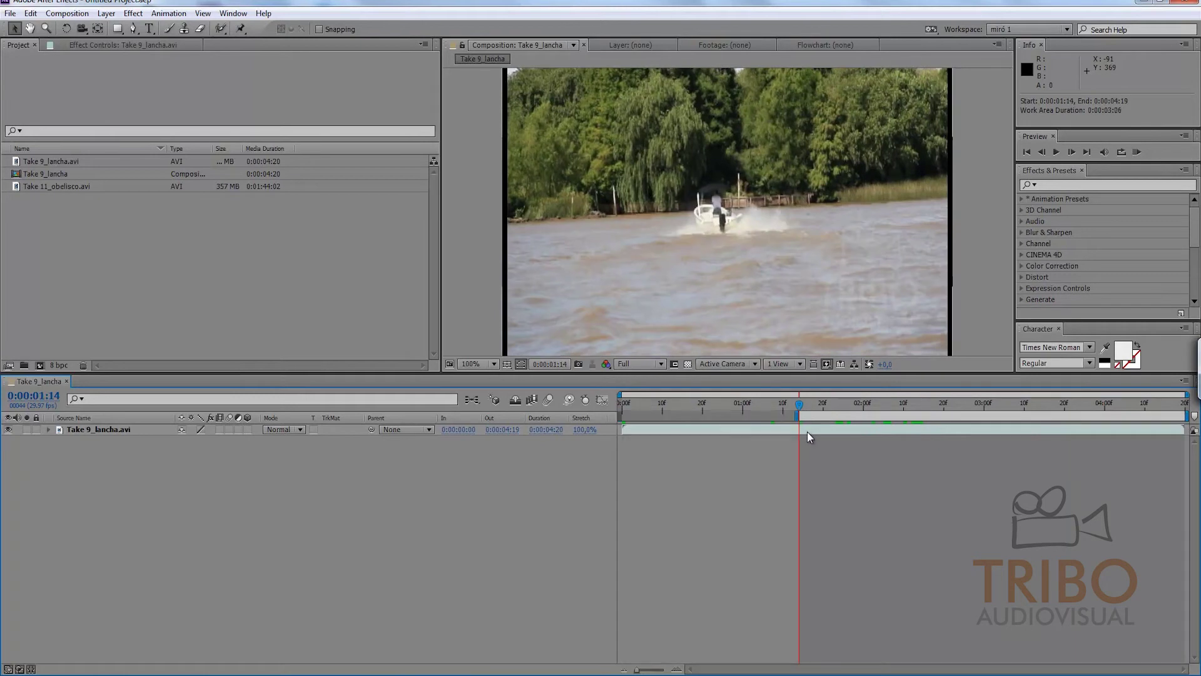
drag(818, 405, 1014, 404)
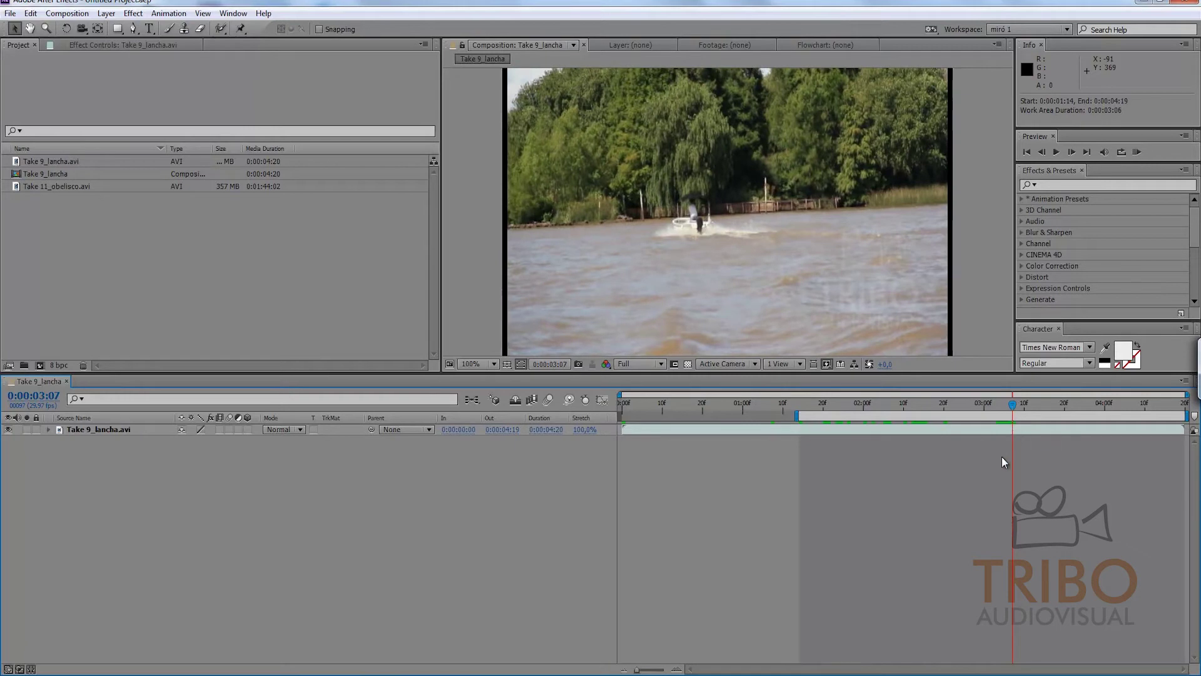
key(n)
Preview the clip and shift the work area start to 0:00:01:20.
mouse_move(1019, 411)
mouse_down()
mouse_move(864, 407)
mouse_move(992, 394)
mouse_move(879, 404)
mouse_up()
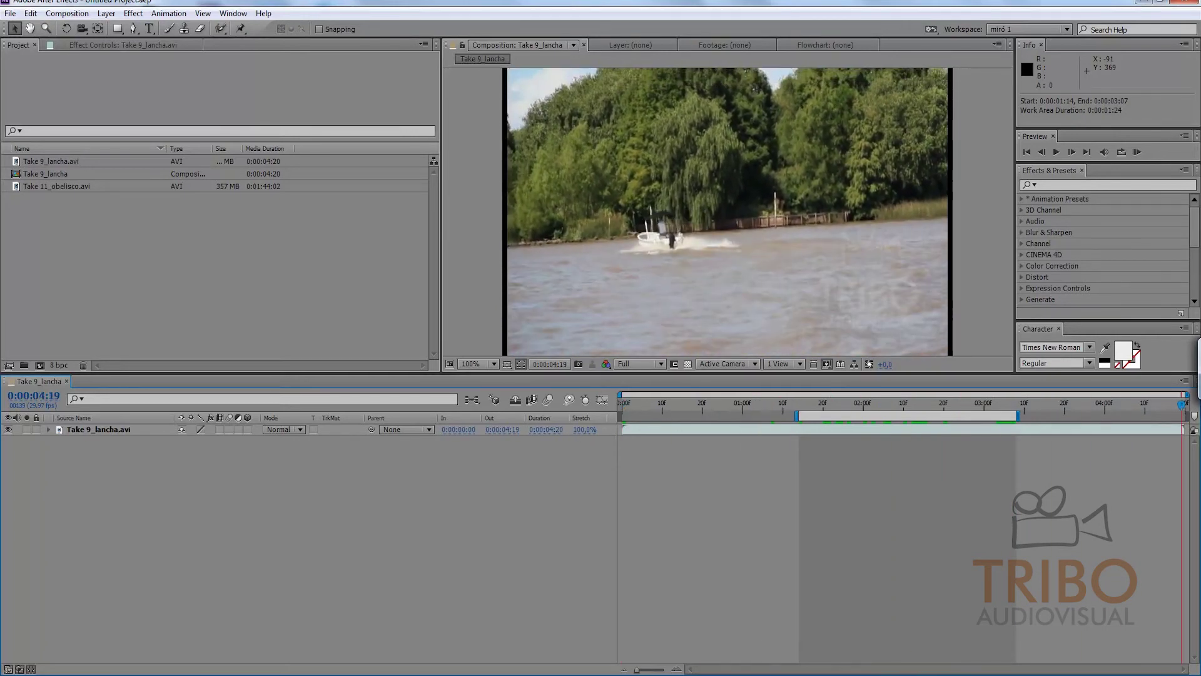
drag(1084, 409, 1189, 410)
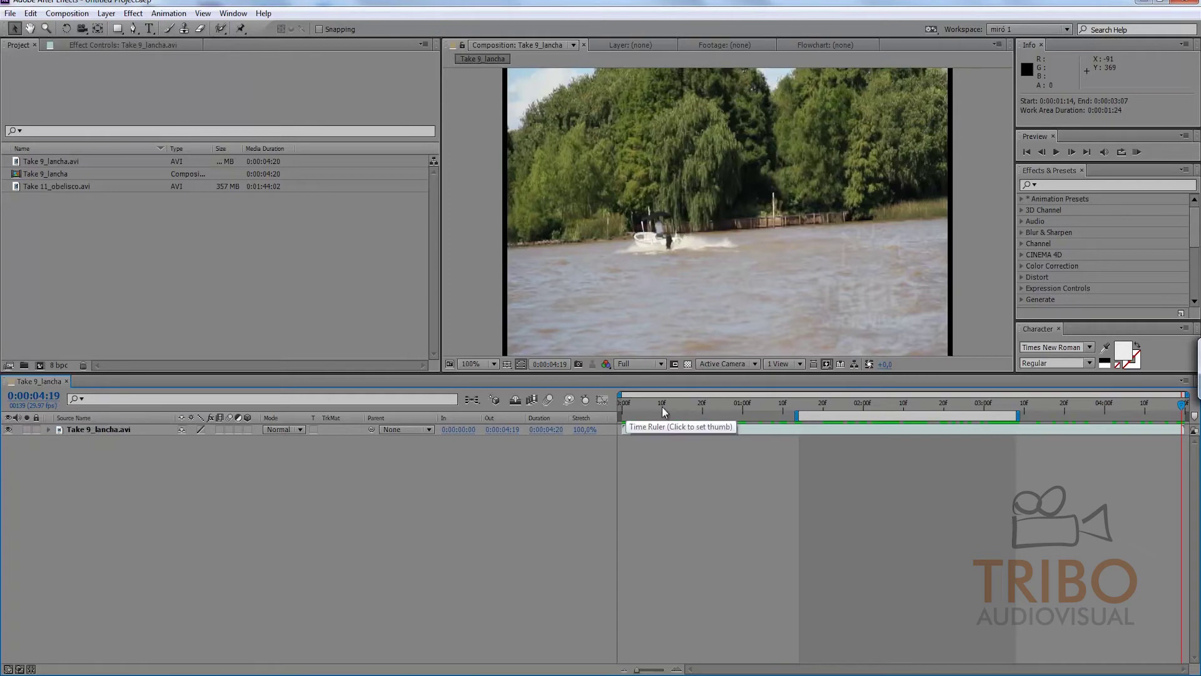
drag(800, 416, 820, 415)
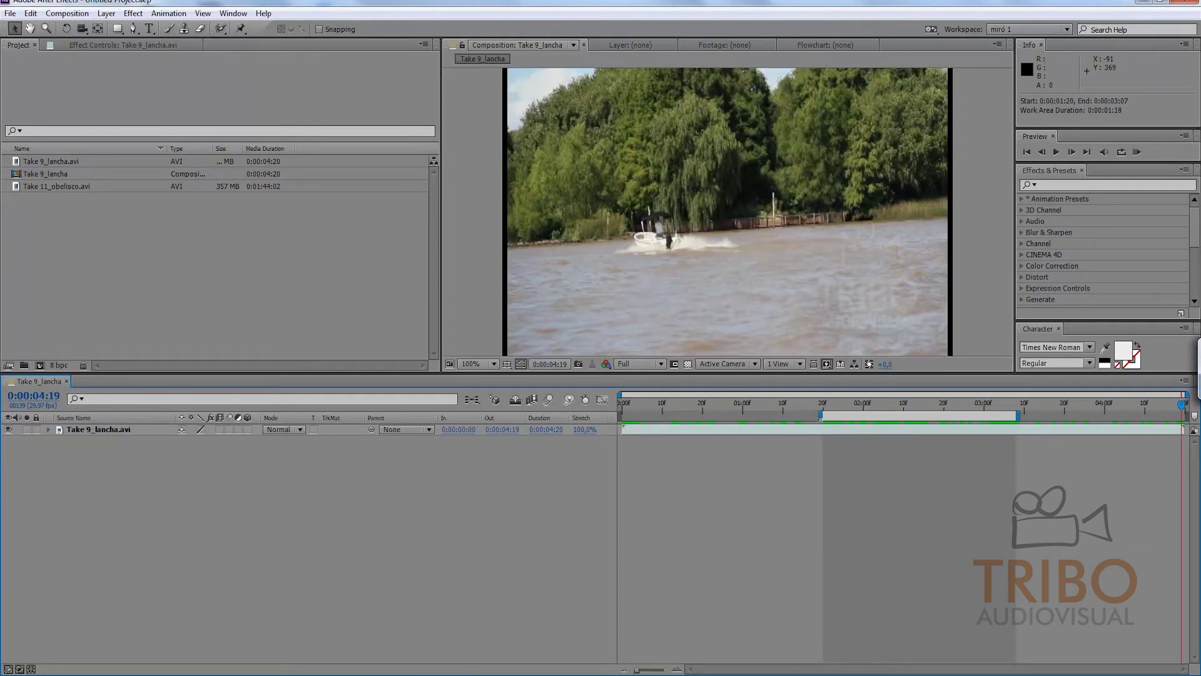
Apply Trim Comp to Work Area to Take 9_lancha, undo it once, then trim again.
right_click(915, 415)
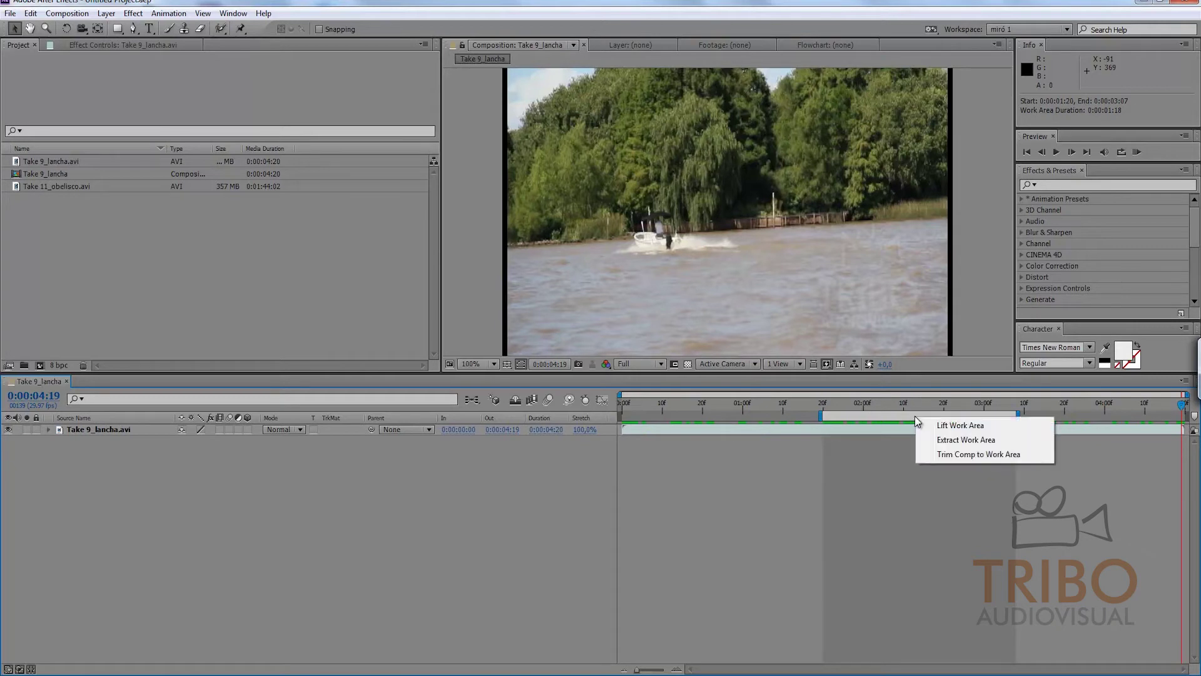
click(906, 452)
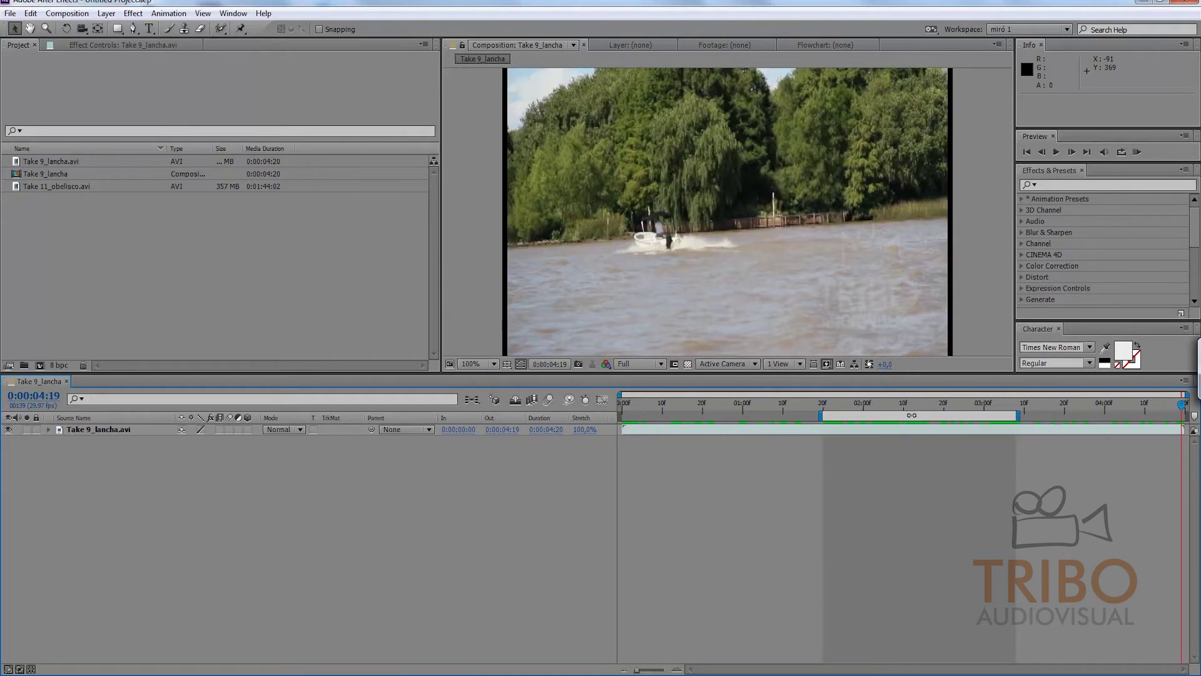
right_click(913, 415)
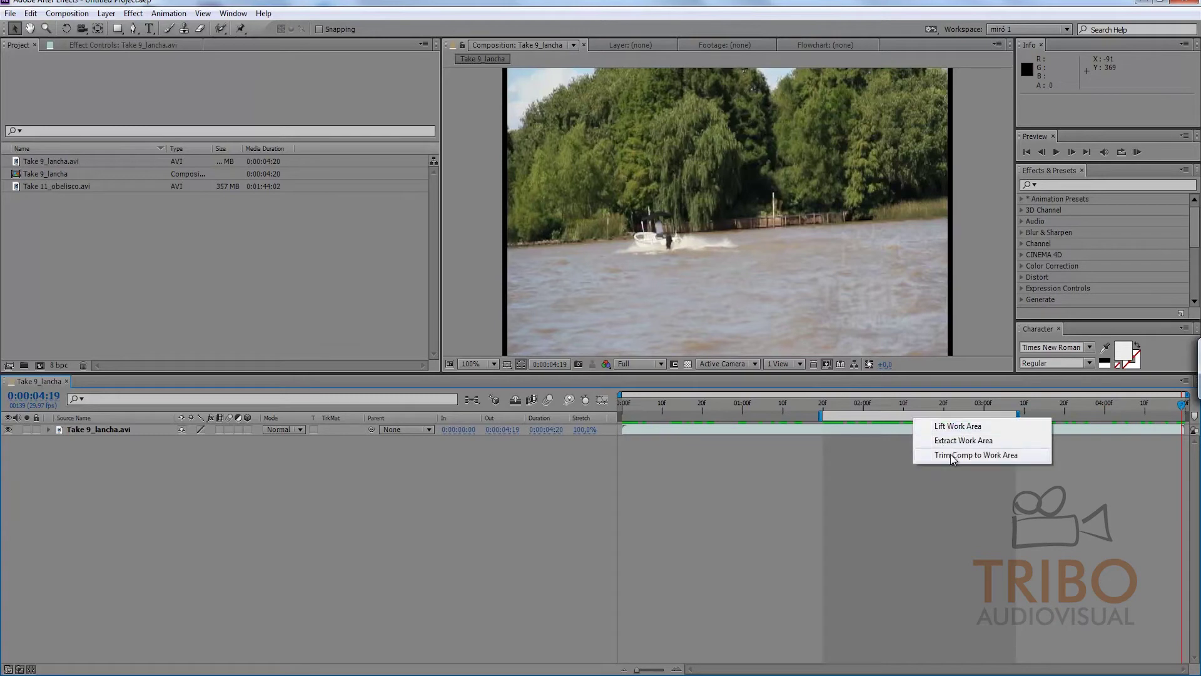
click(990, 455)
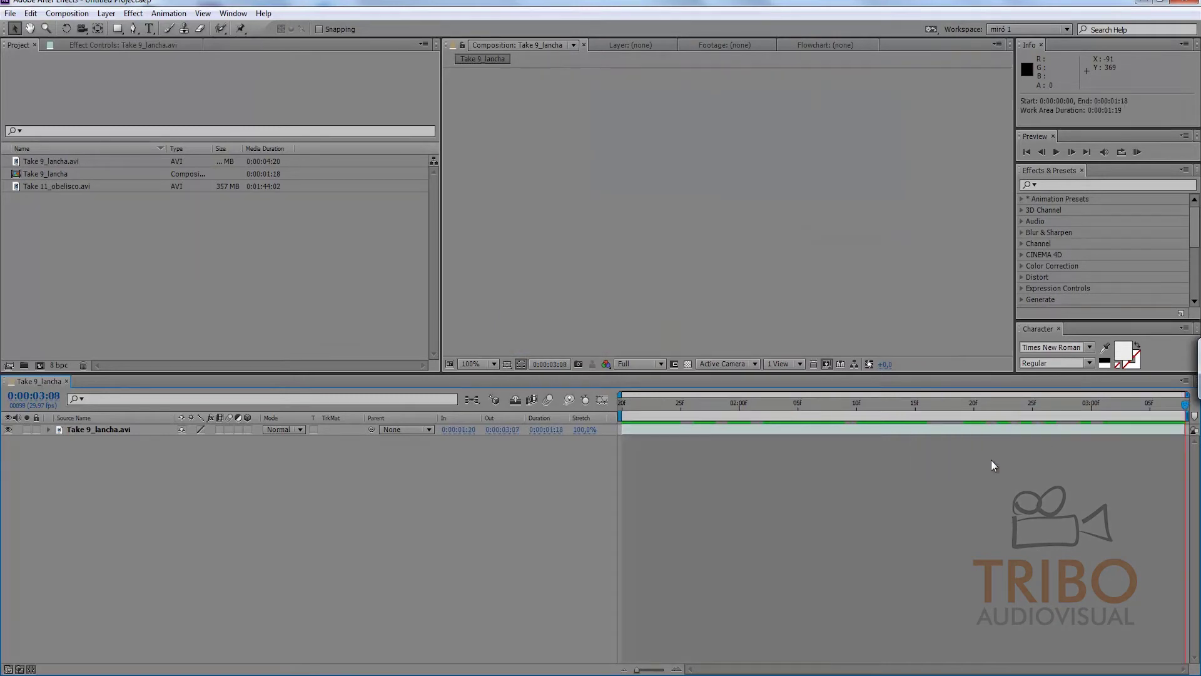
key(ctrl+z)
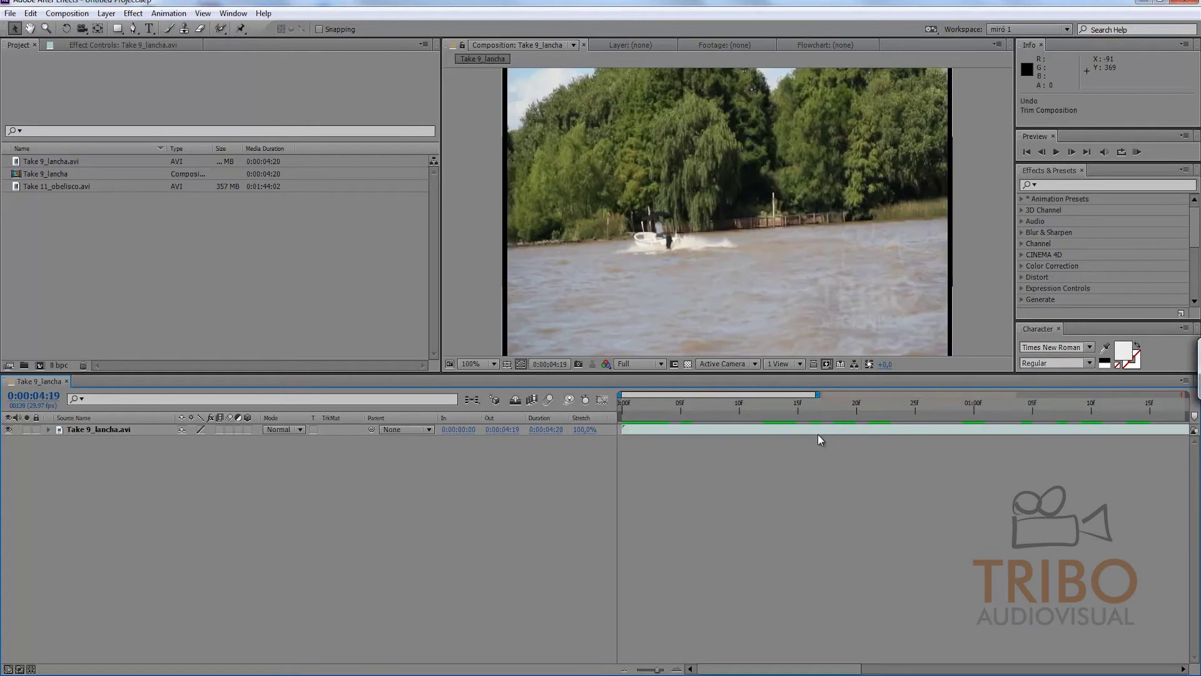
key(semicolon)
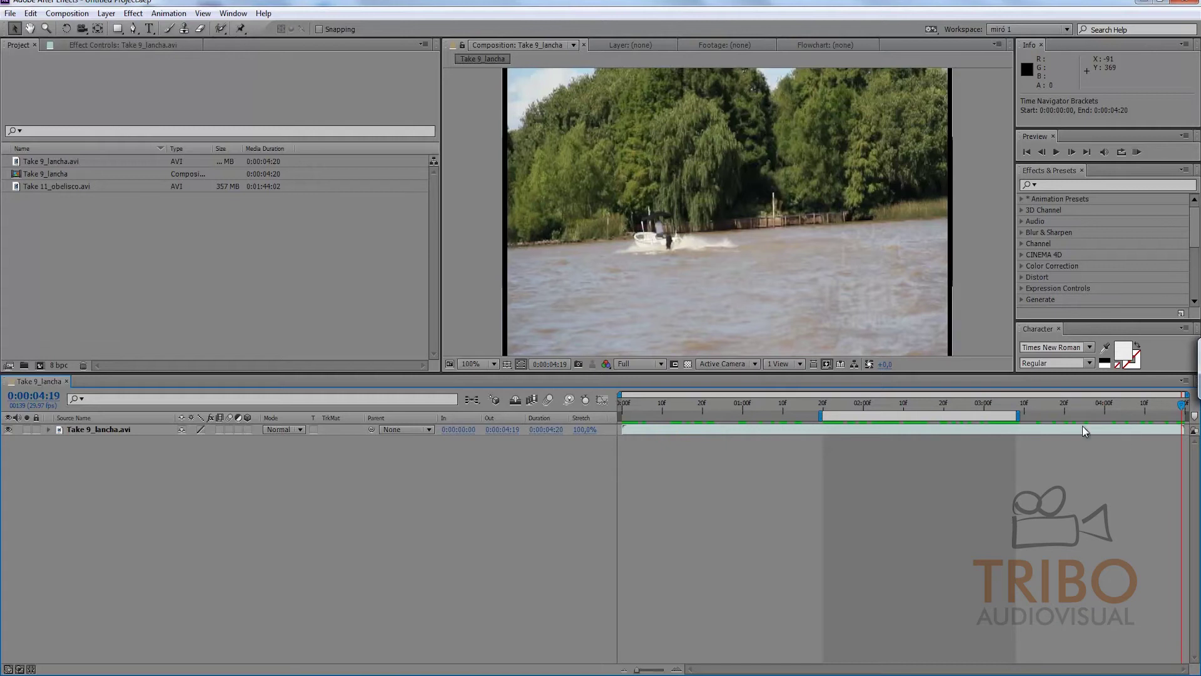
right_click(928, 415)
click(955, 452)
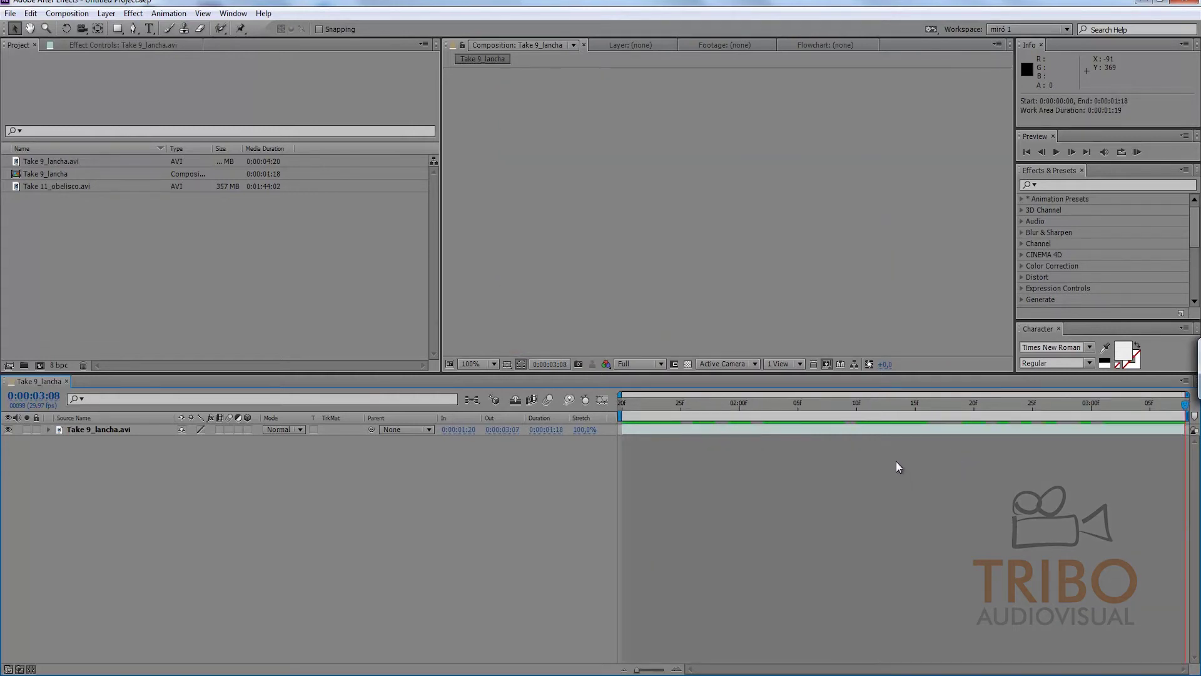
Check Composition Settings without changes, then extend the clip layer's start eight frames earlier.
key(ctrl+k)
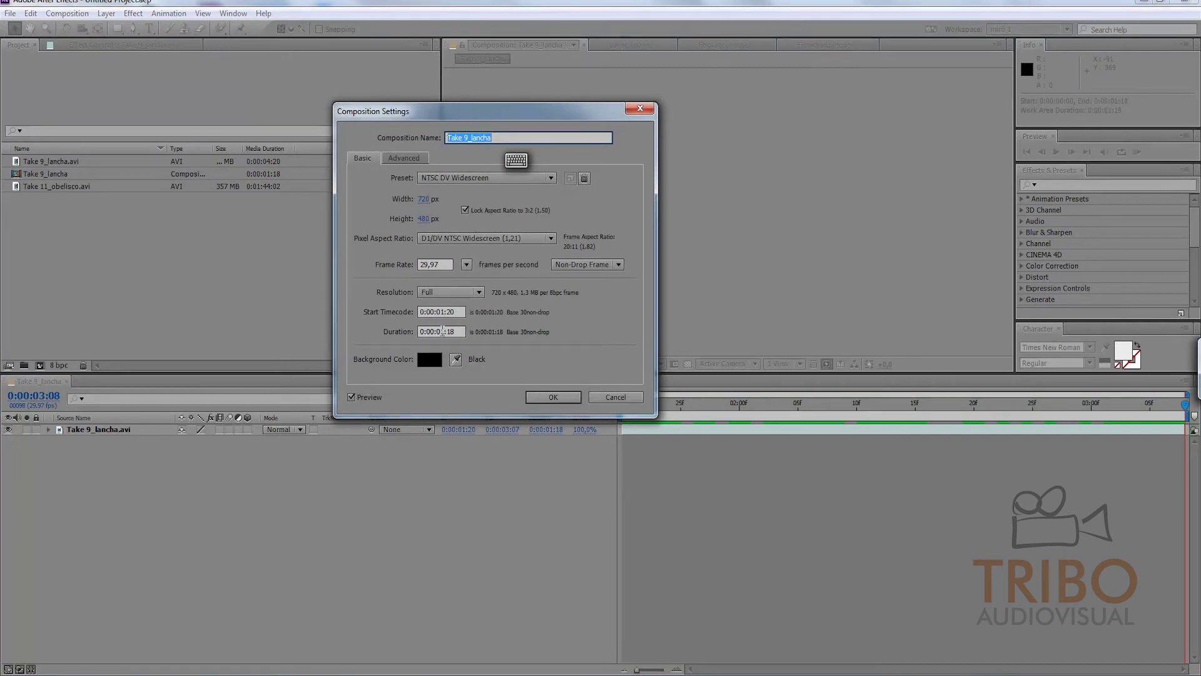
drag(448, 332, 439, 332)
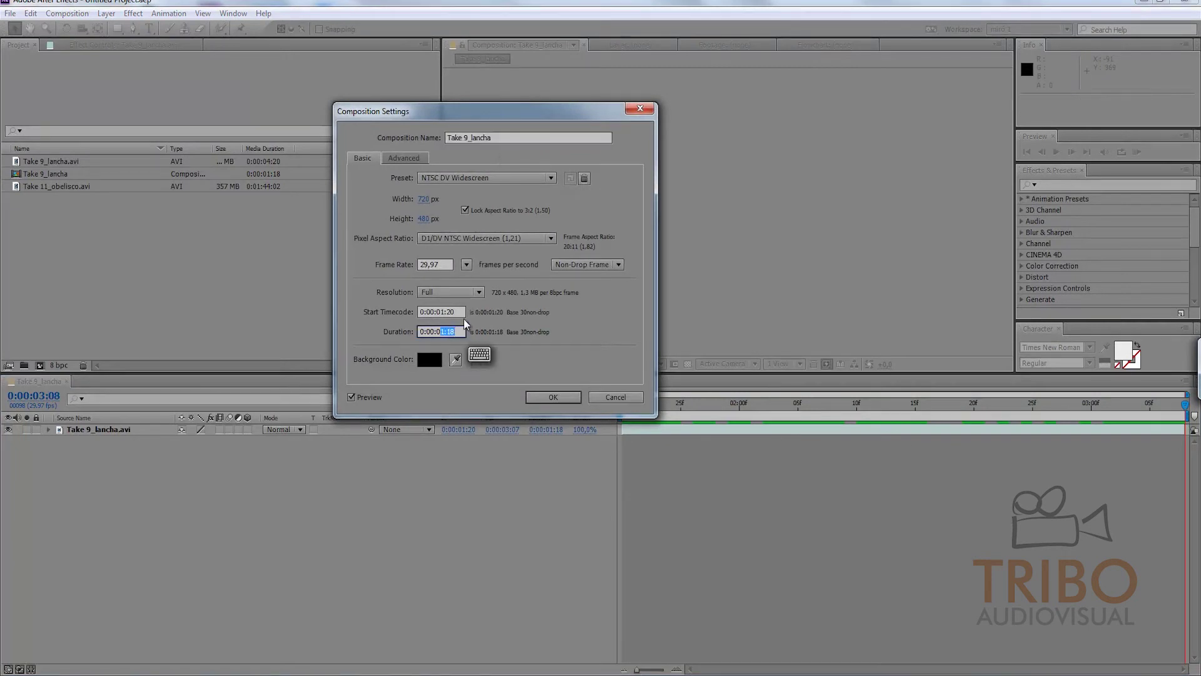
click(640, 108)
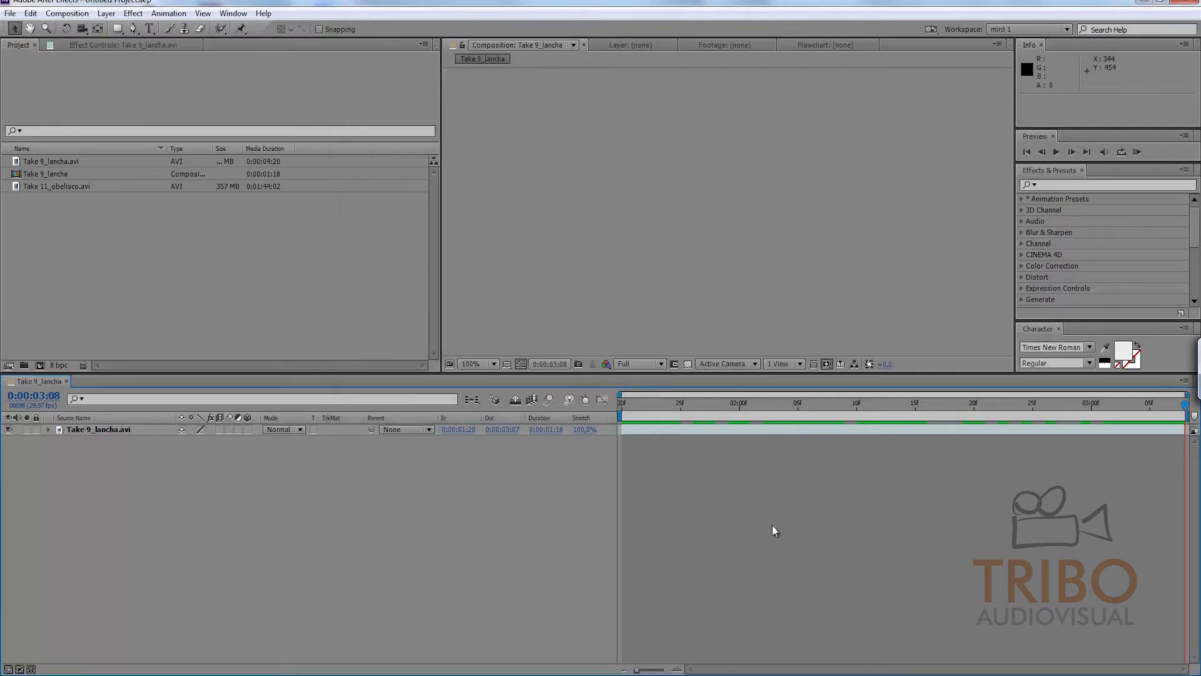
mouse_move(775, 409)
mouse_down()
mouse_move(635, 412)
mouse_move(669, 427)
mouse_up()
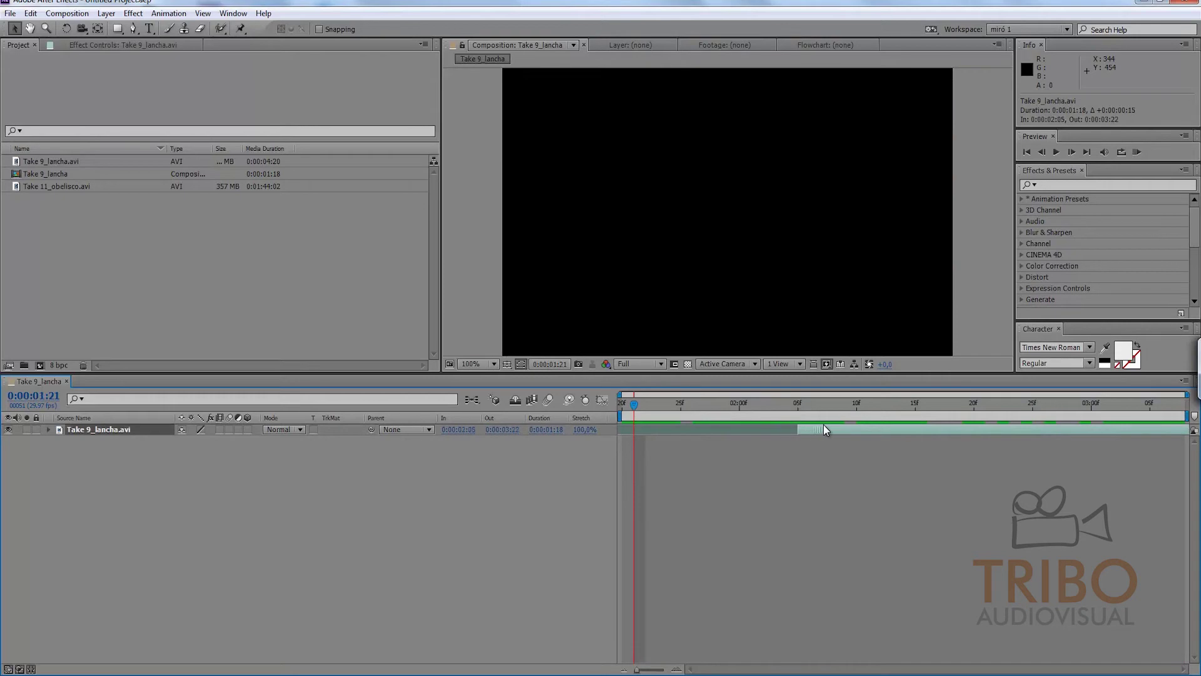
drag(816, 430, 635, 429)
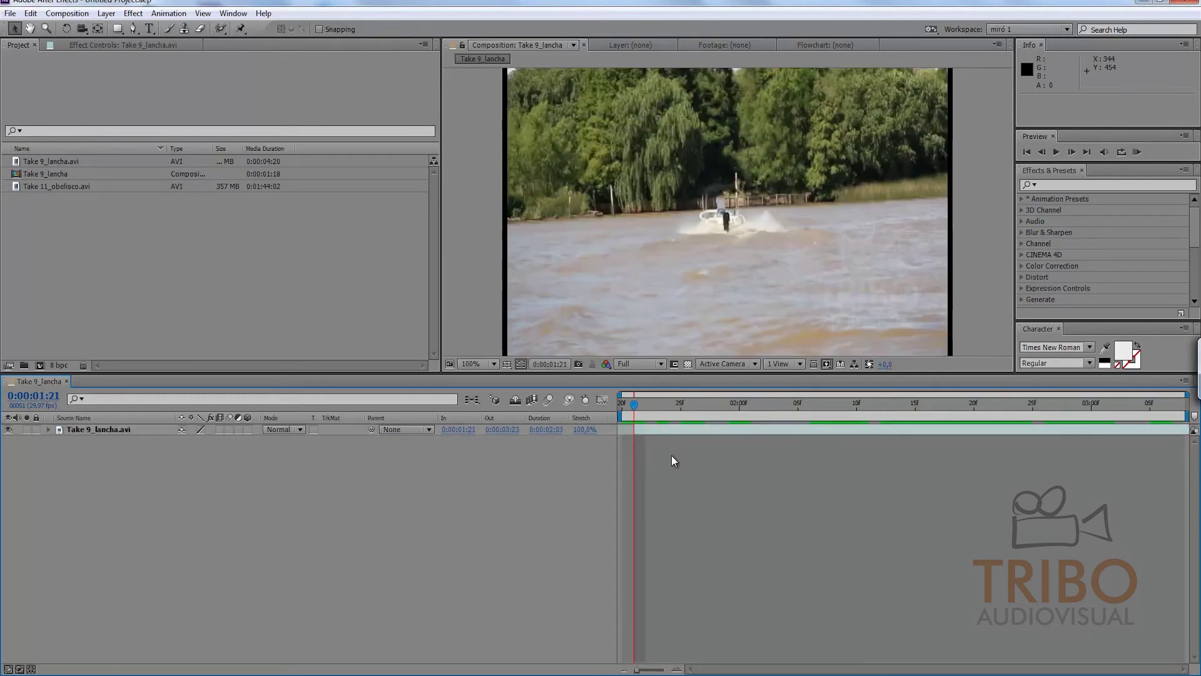
Set the composition duration to 0:00:06:18 in Composition Settings and show the full timeline.
key(ctrl+k)
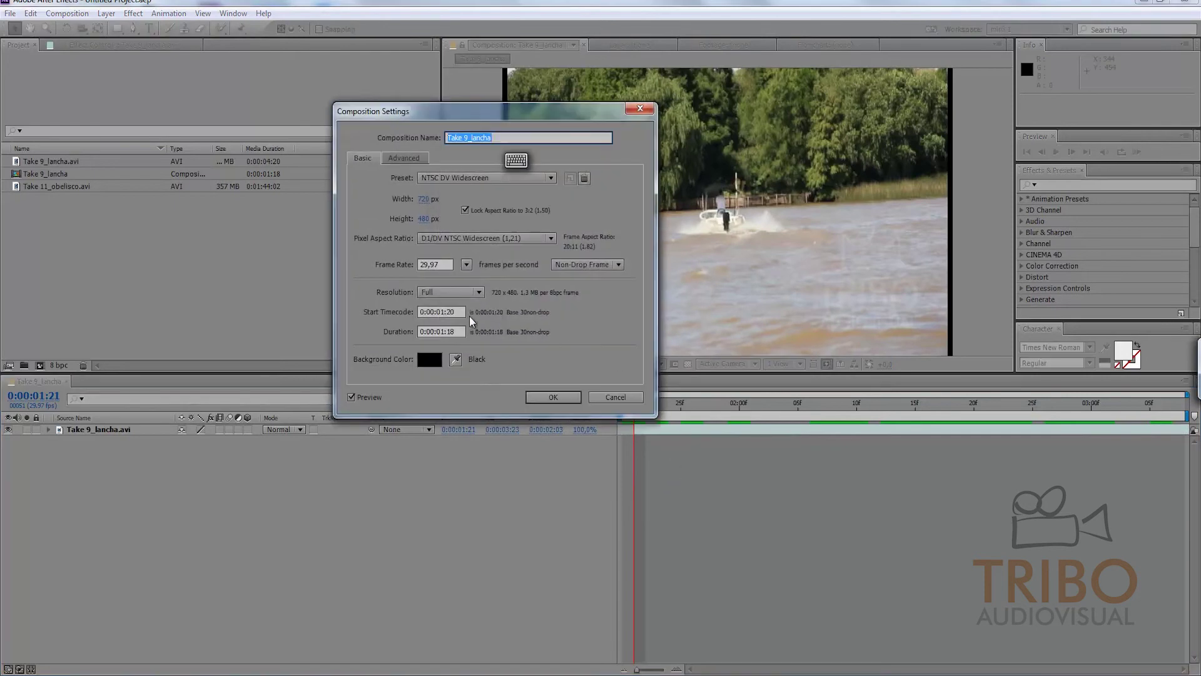
click(443, 331)
text(1:13)
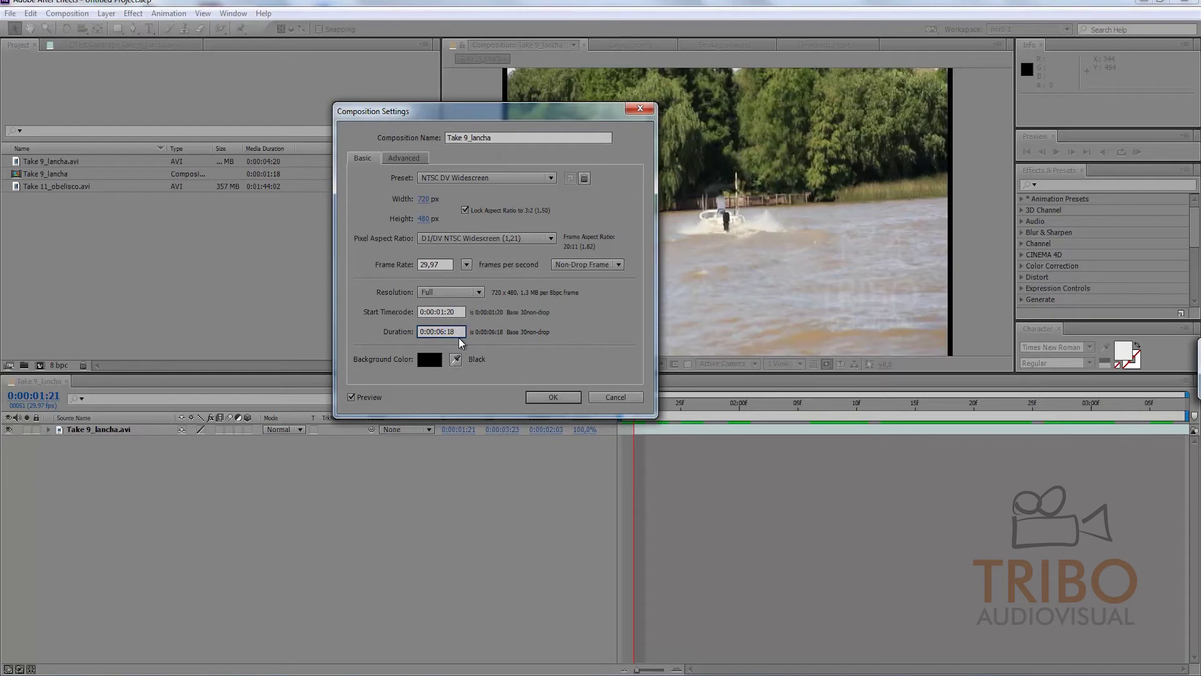
key(Return)
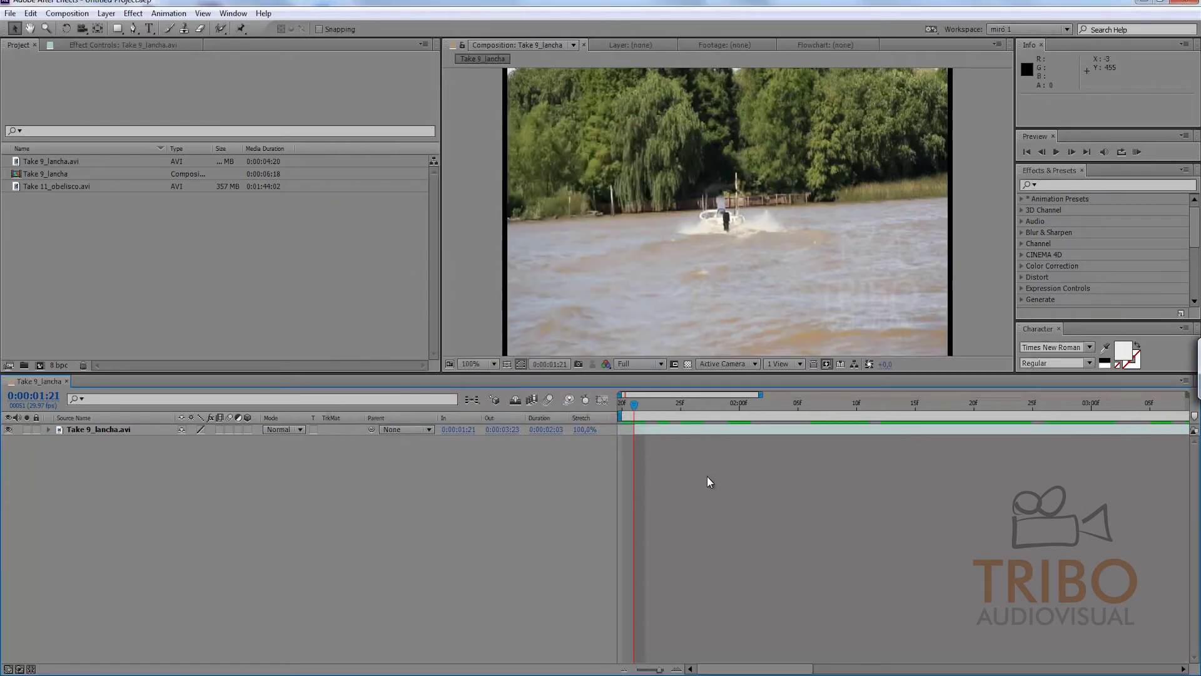
key(semicolon)
Extend the boat layer to span 0:00:02:07–0:00:05:05 and mark a new work area with B and N.
drag(802, 429, 1009, 431)
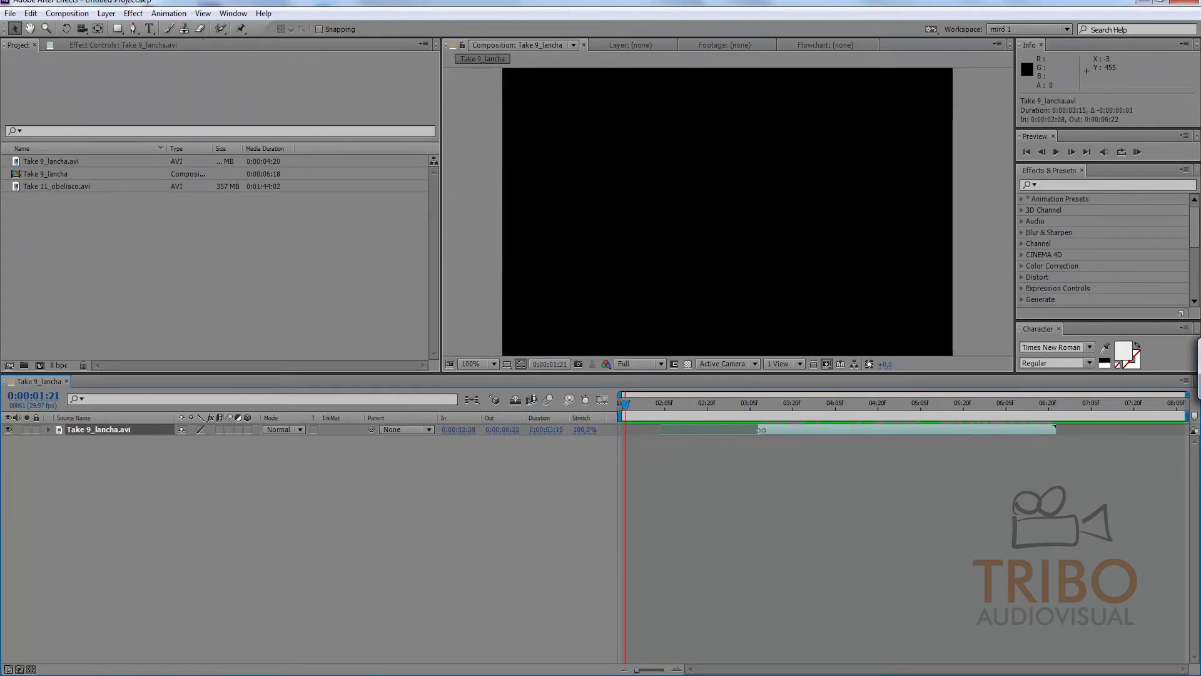
drag(762, 431, 659, 430)
mouse_move(752, 405)
mouse_down()
mouse_move(923, 404)
mouse_move(850, 404)
mouse_up()
key(b)
click(782, 404)
key(n)
click(896, 404)
Trim the composition to the new work area and return to the composition start.
right_click(832, 415)
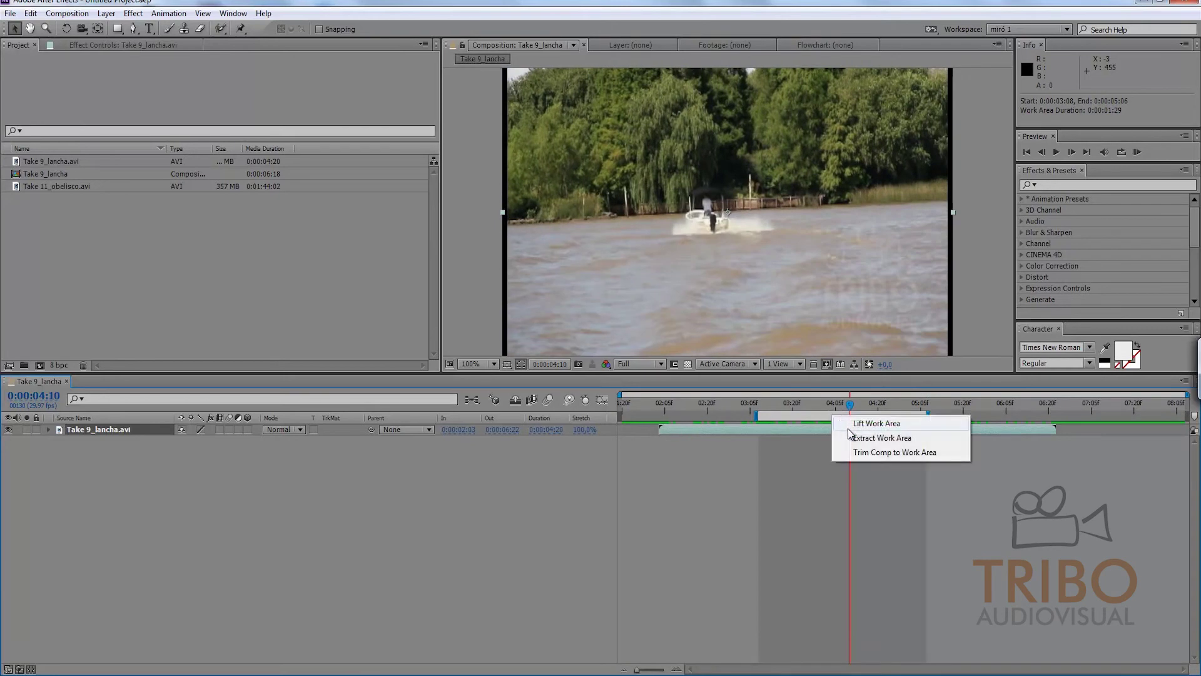
click(863, 451)
click(756, 404)
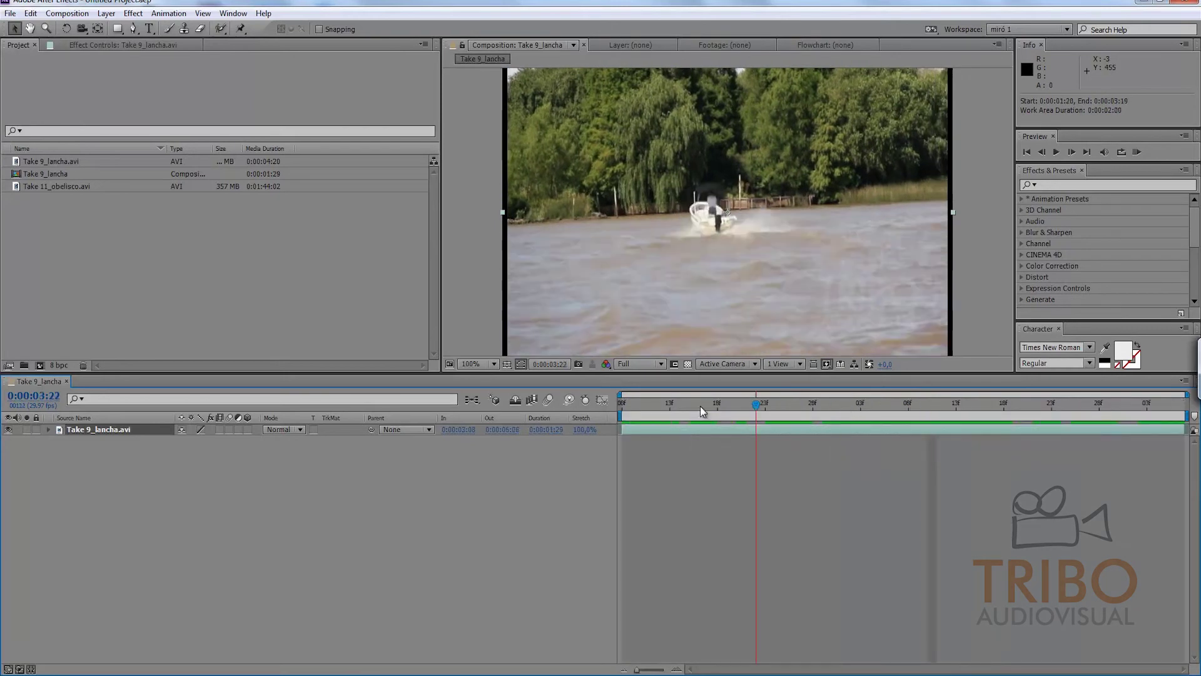
key(Home)
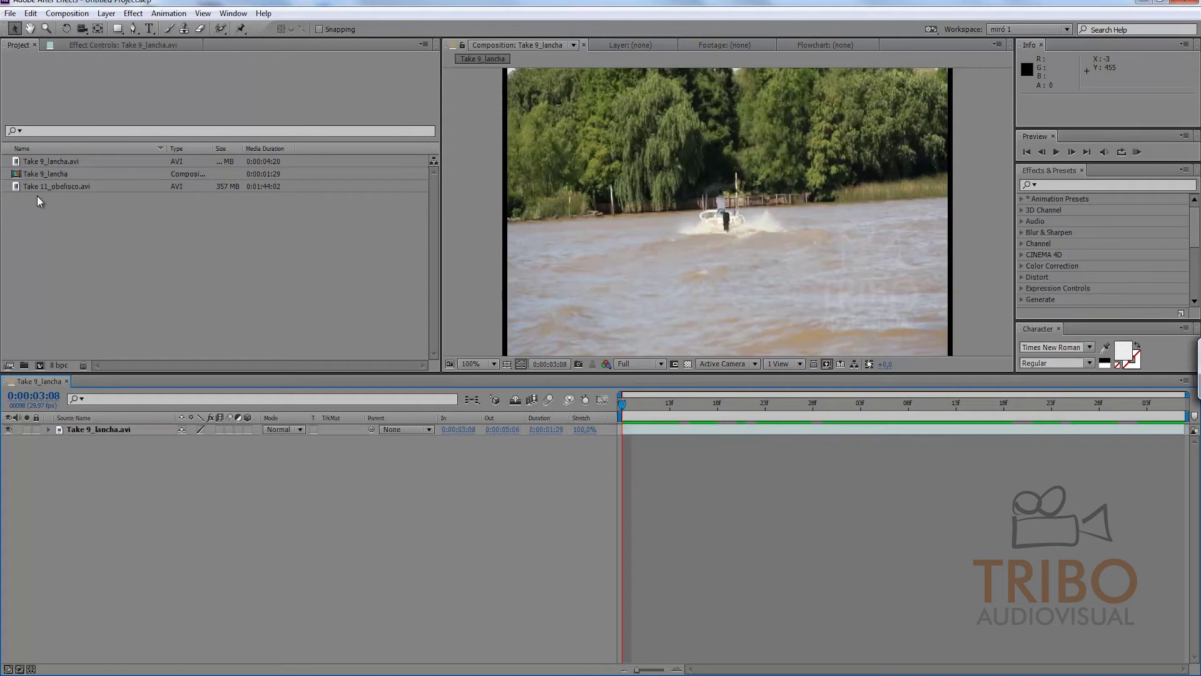
Create a composition from Take 11_obelisco.avi and expand the layer's Transform properties.
drag(58, 186, 40, 368)
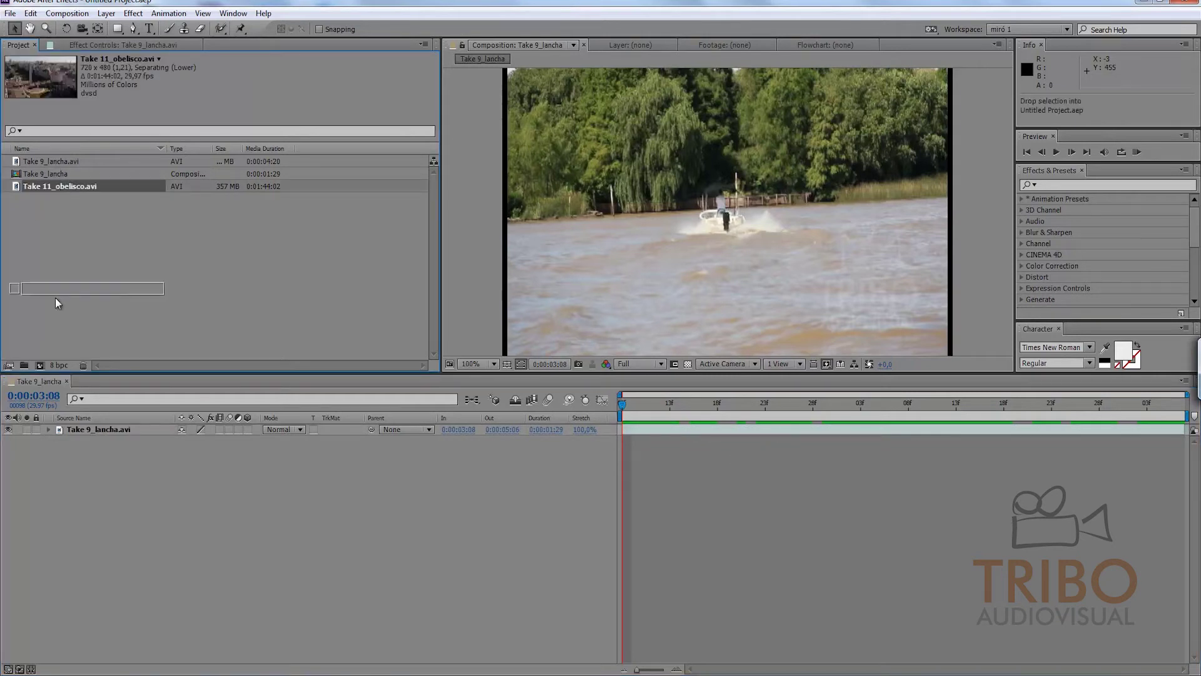
click(659, 403)
drag(659, 403, 640, 404)
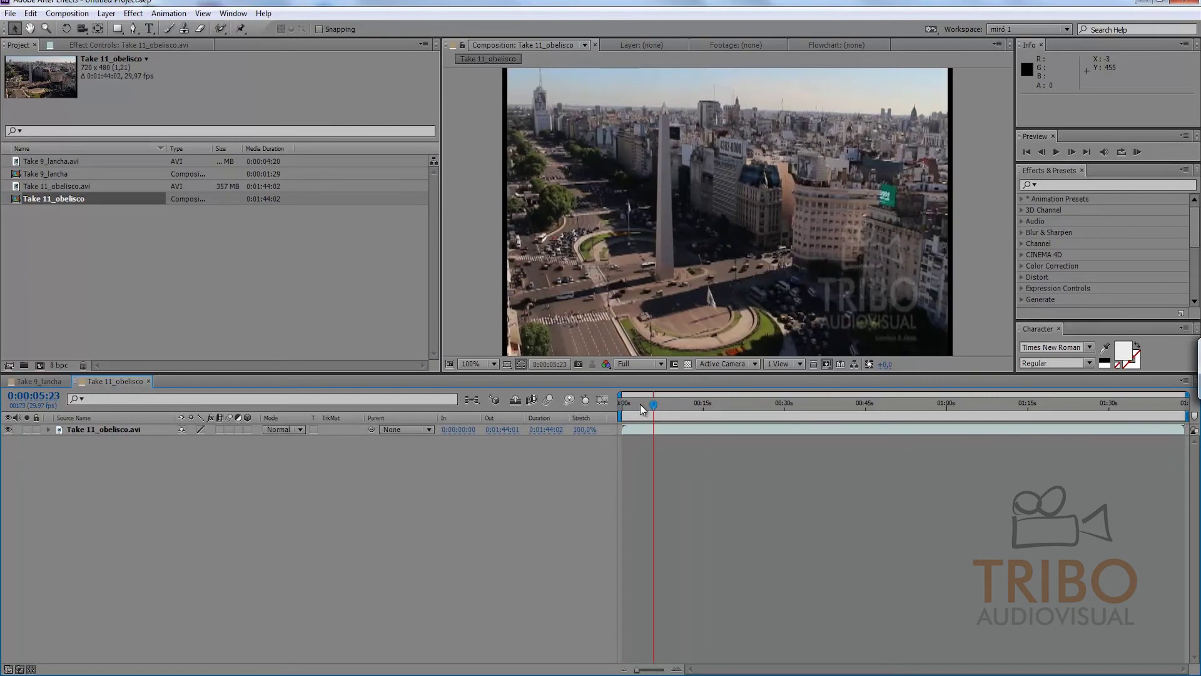
click(48, 430)
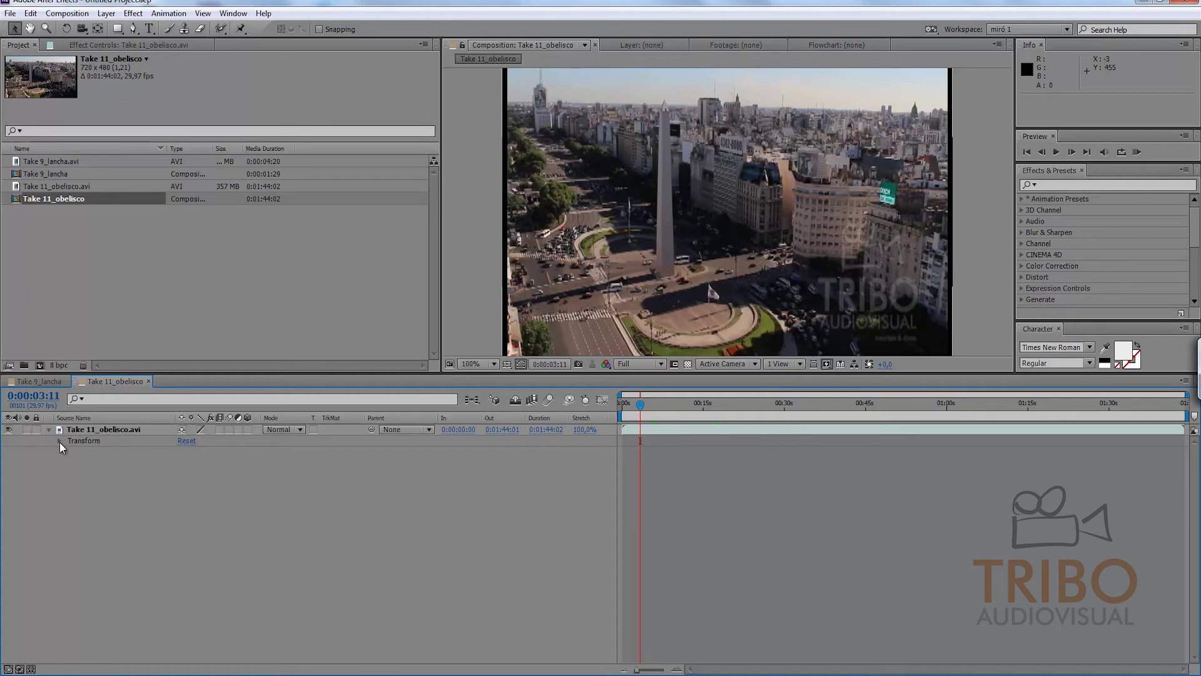
click(58, 440)
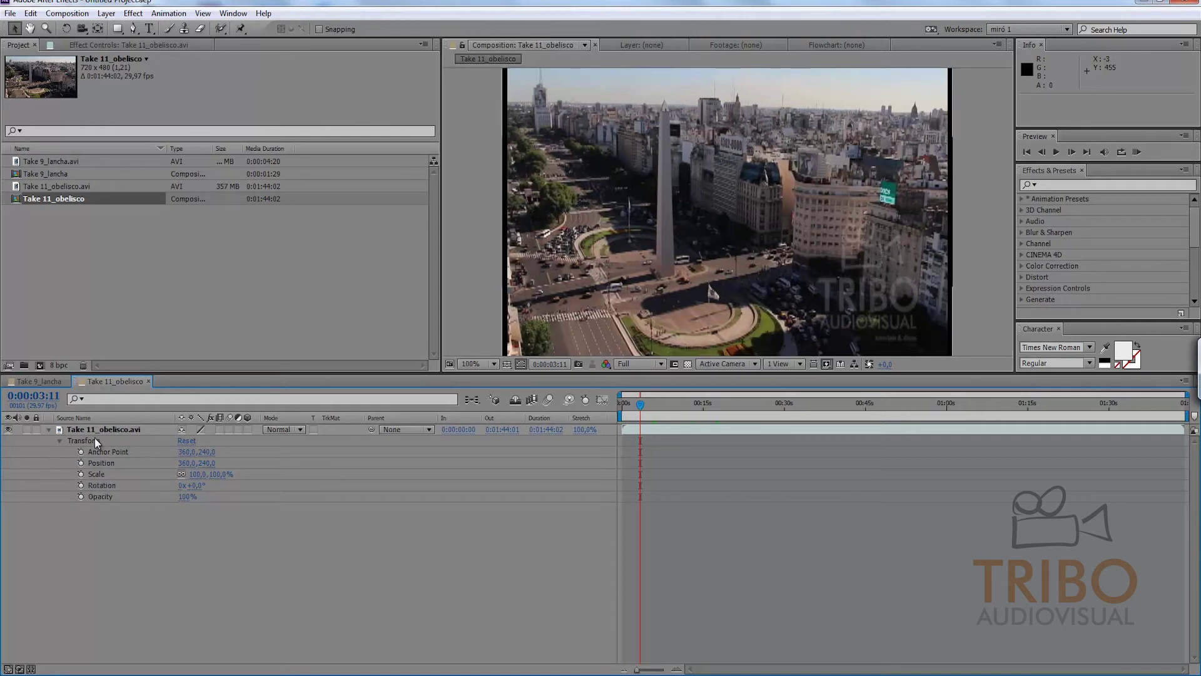
Scrub the obelisco layer's Opacity, then enter exactly 50%.
click(112, 497)
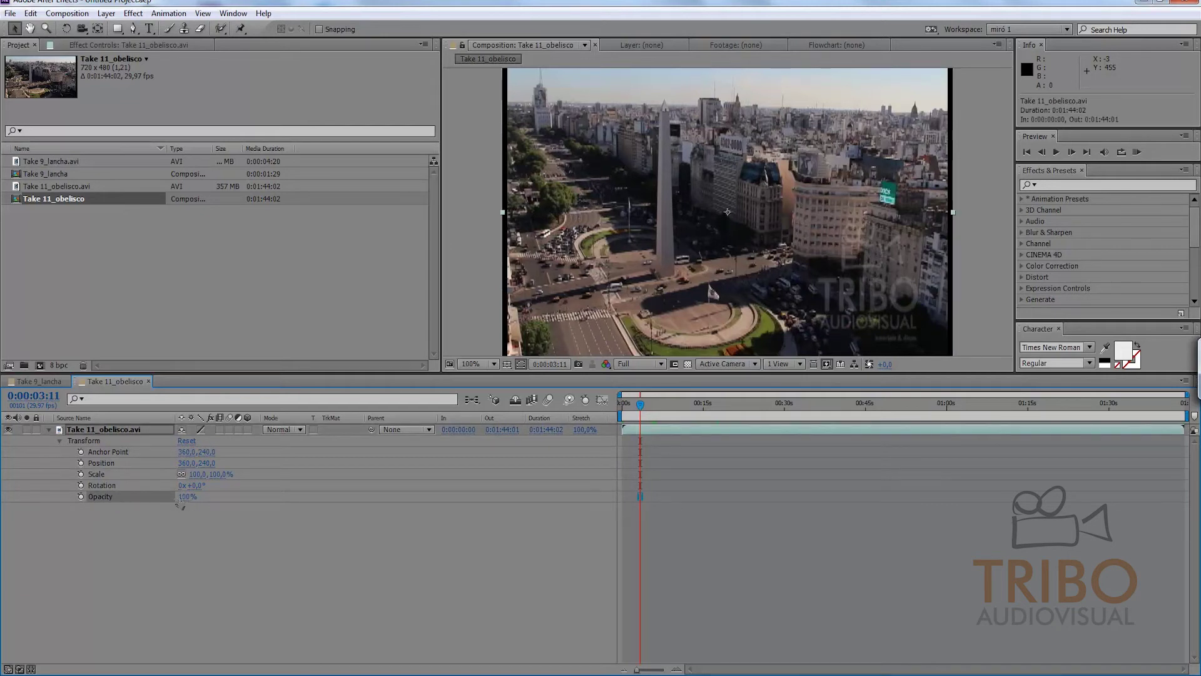
drag(185, 497, 125, 496)
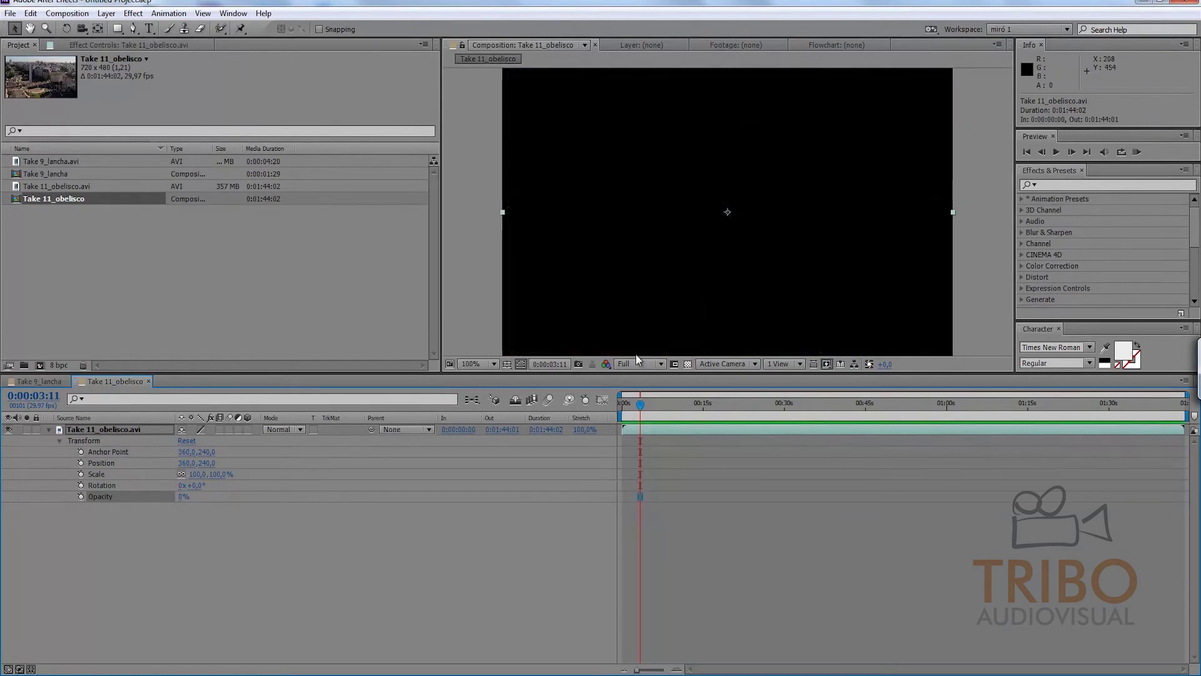
click(689, 362)
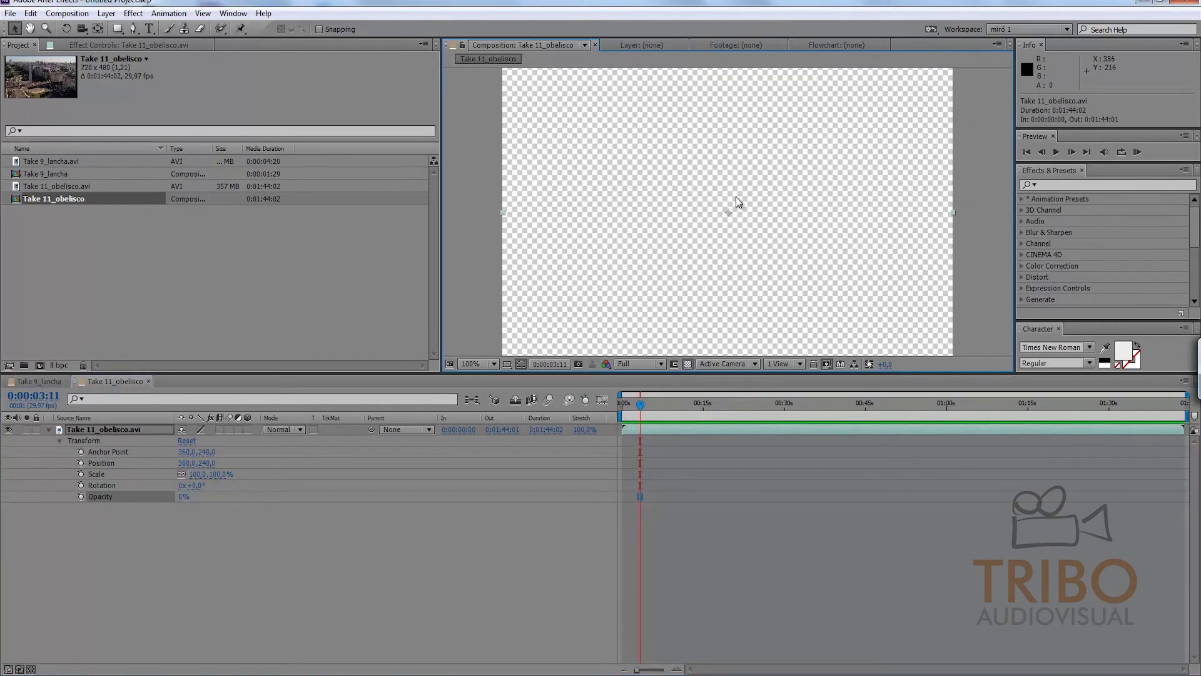
drag(184, 497, 424, 463)
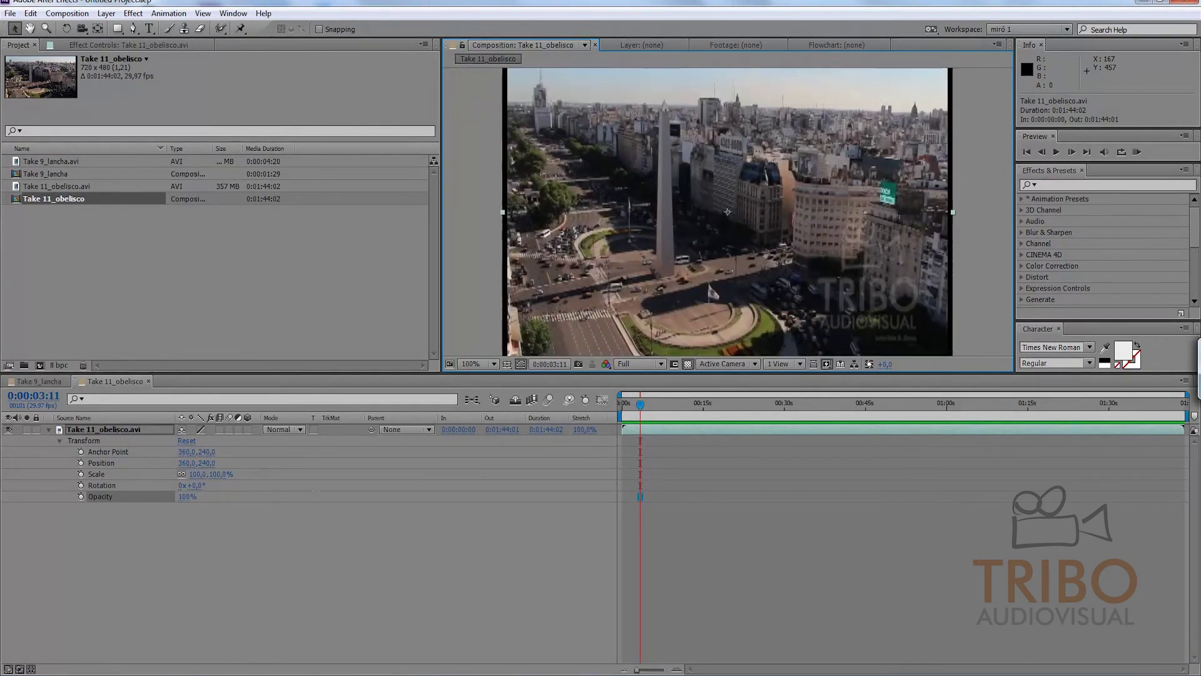
click(691, 368)
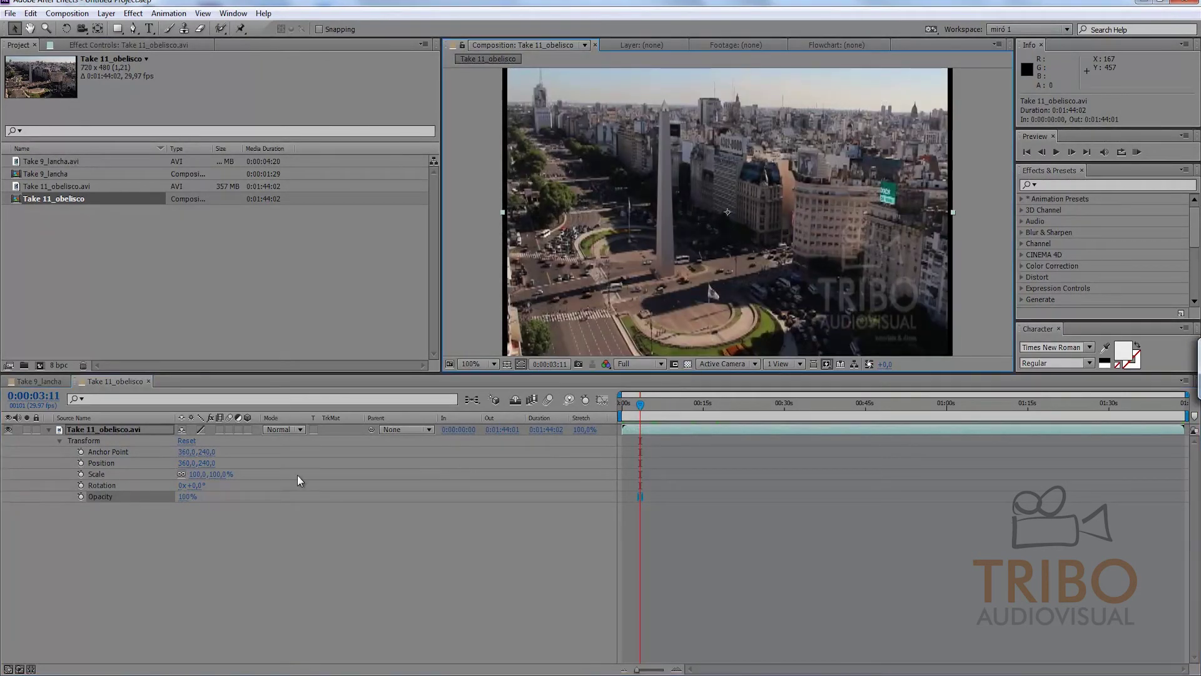
mouse_move(187, 507)
mouse_down()
mouse_move(154, 507)
mouse_move(183, 496)
mouse_up()
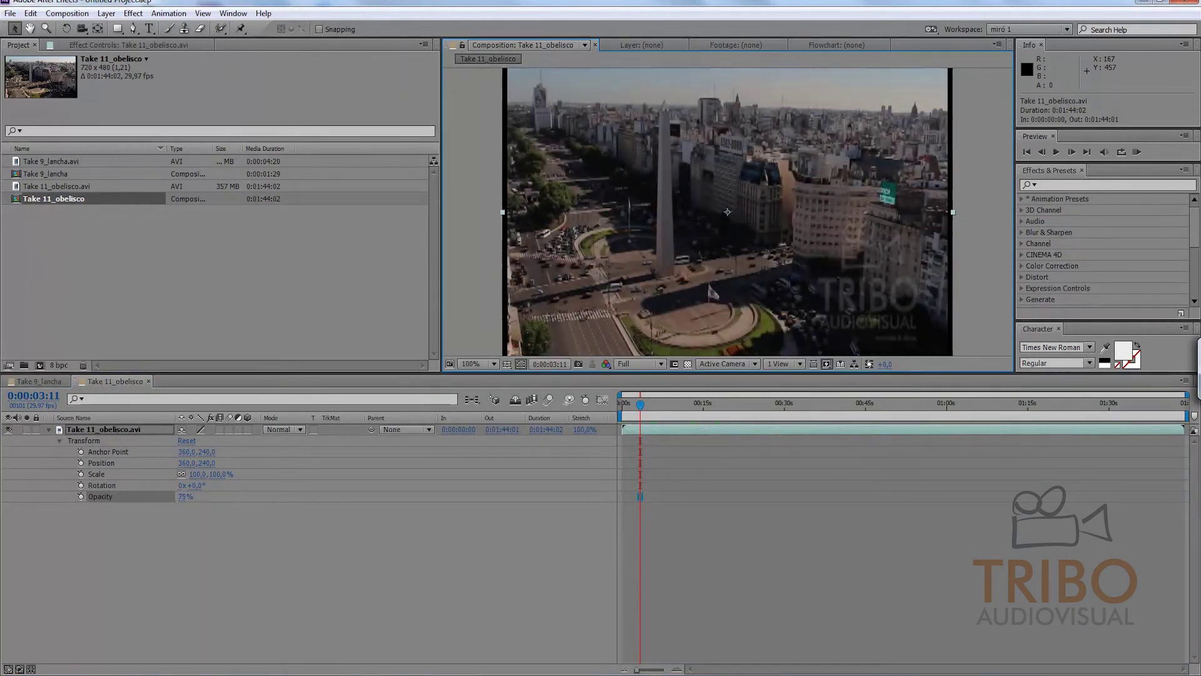
click(183, 496)
text(50)
key(Return)
Toggle the transparency grid on and off, then add Take 9_lancha.avi below the obelisco layer.
click(204, 538)
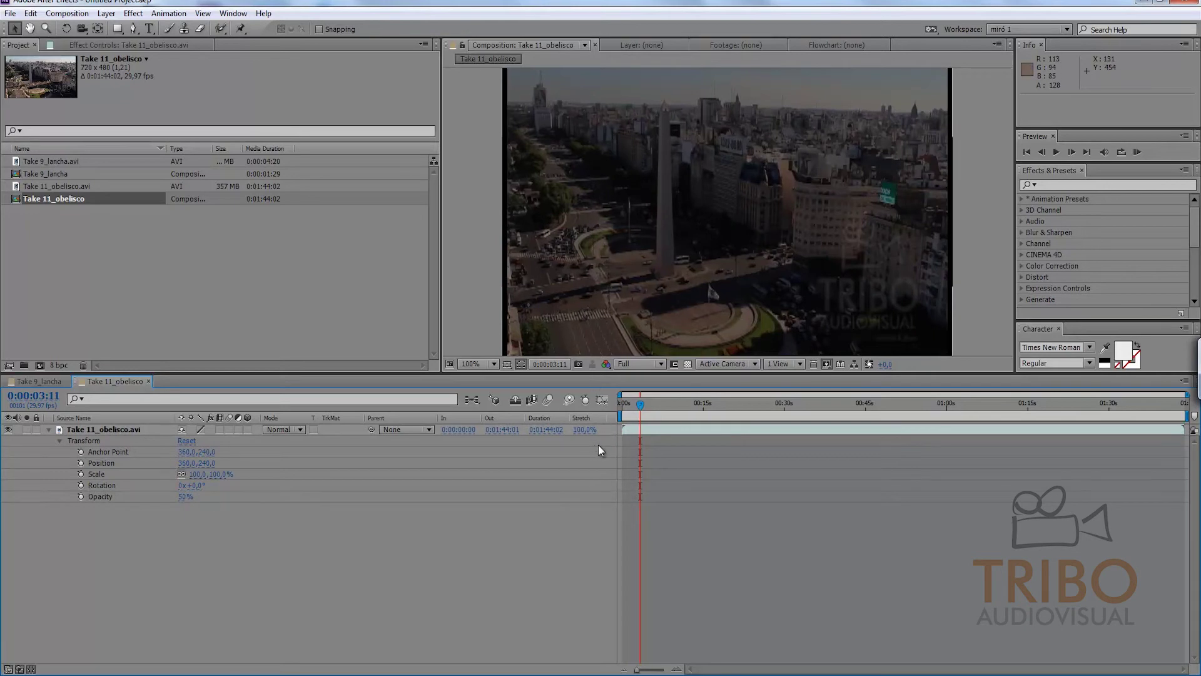
click(687, 364)
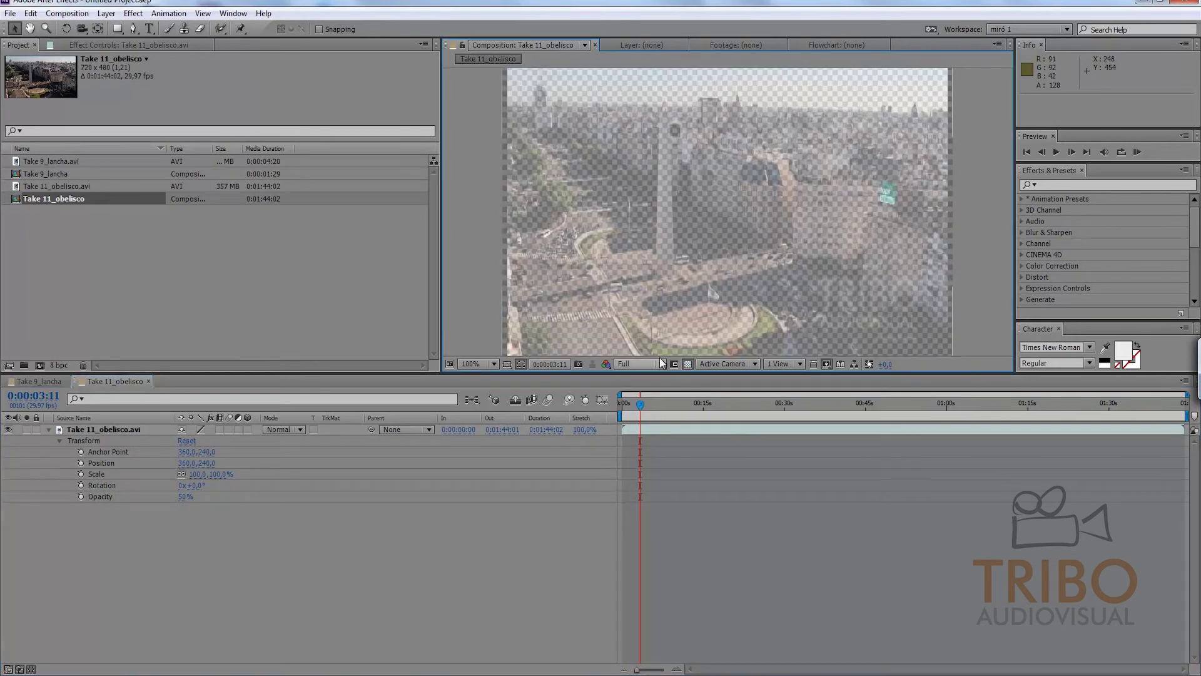
click(687, 364)
drag(62, 161, 133, 557)
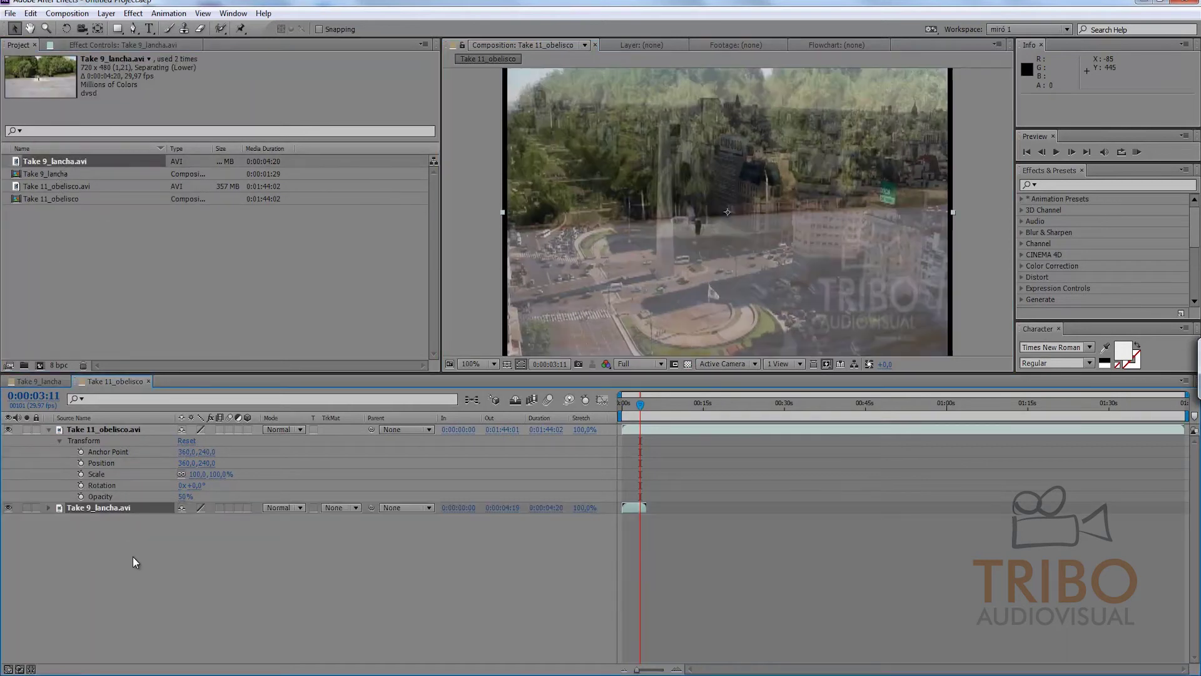
Move to the composition start and raise the obelisco clip's opacity to about 90%.
drag(641, 403, 628, 403)
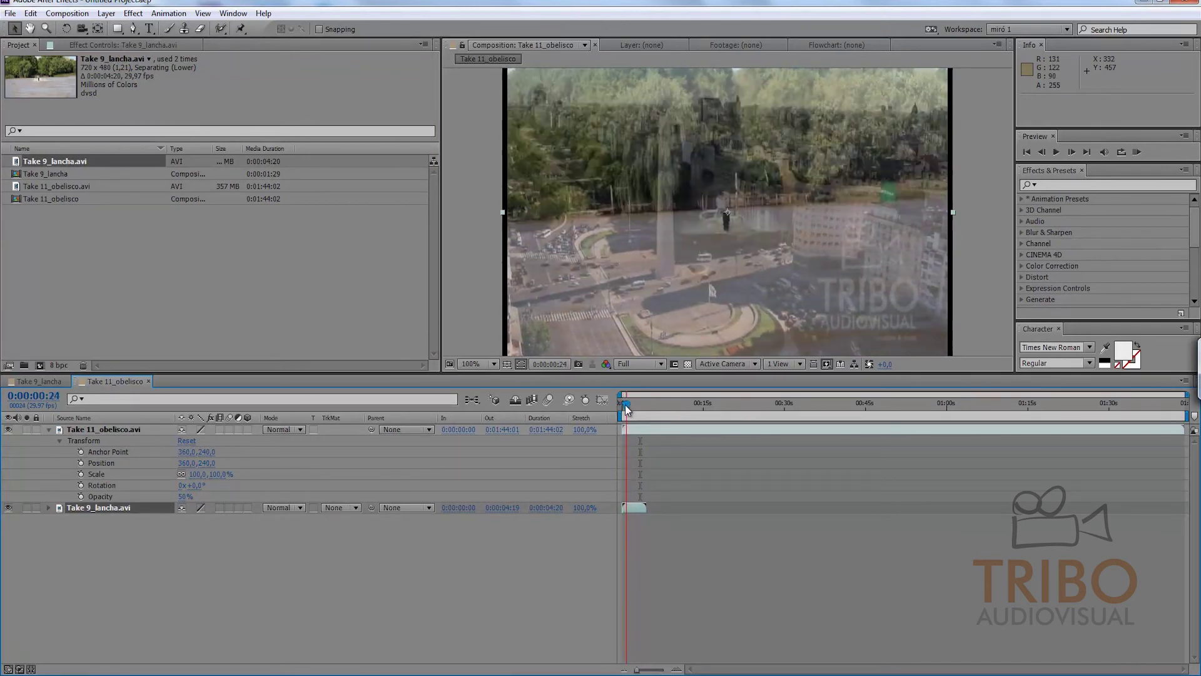
drag(628, 404, 621, 403)
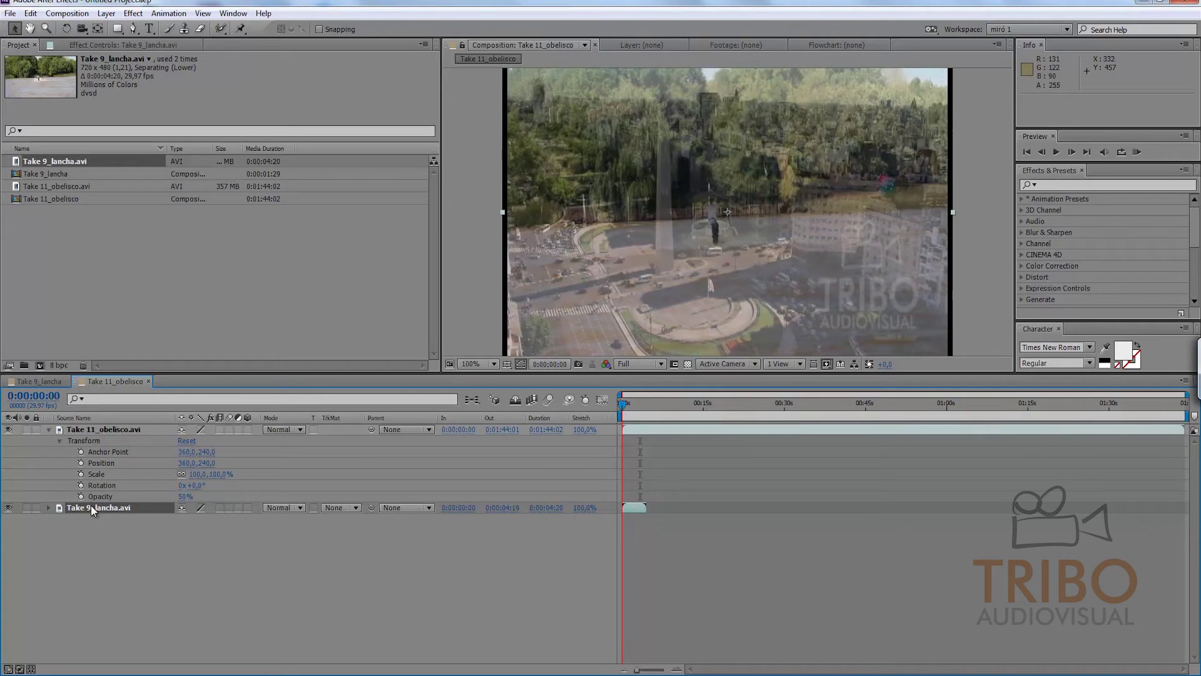
click(180, 536)
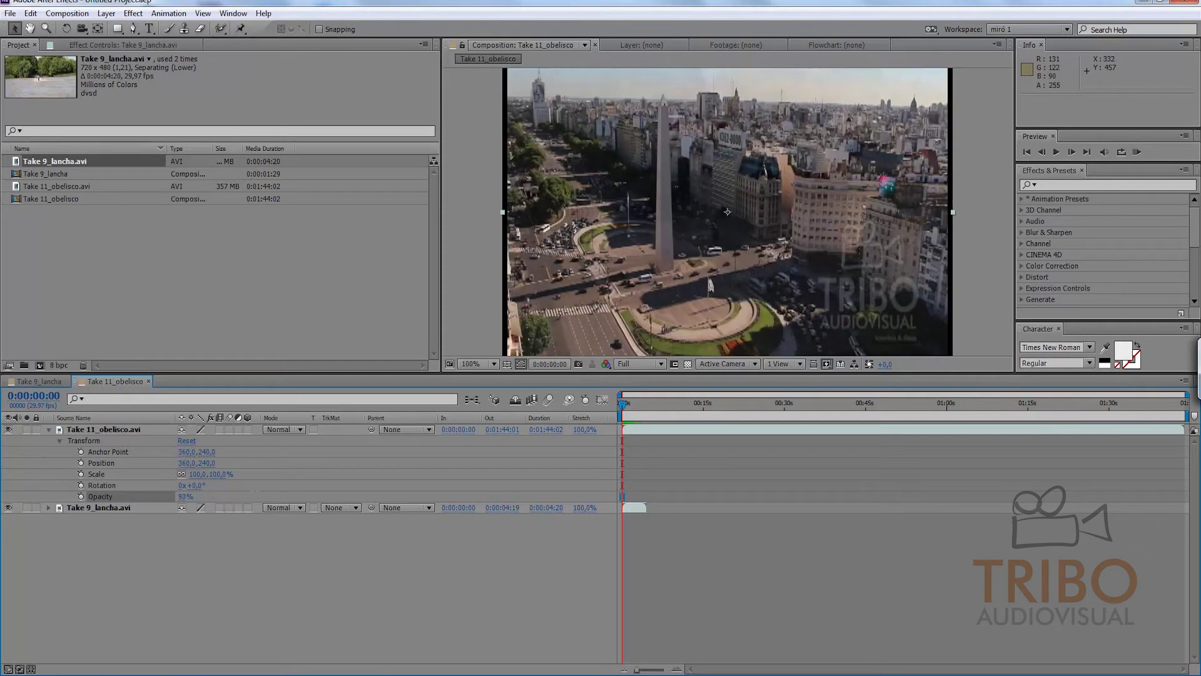
drag(186, 497, 236, 454)
Toggle the obelisco layer's visibility to compare, then delete the boat clip layer.
click(92, 526)
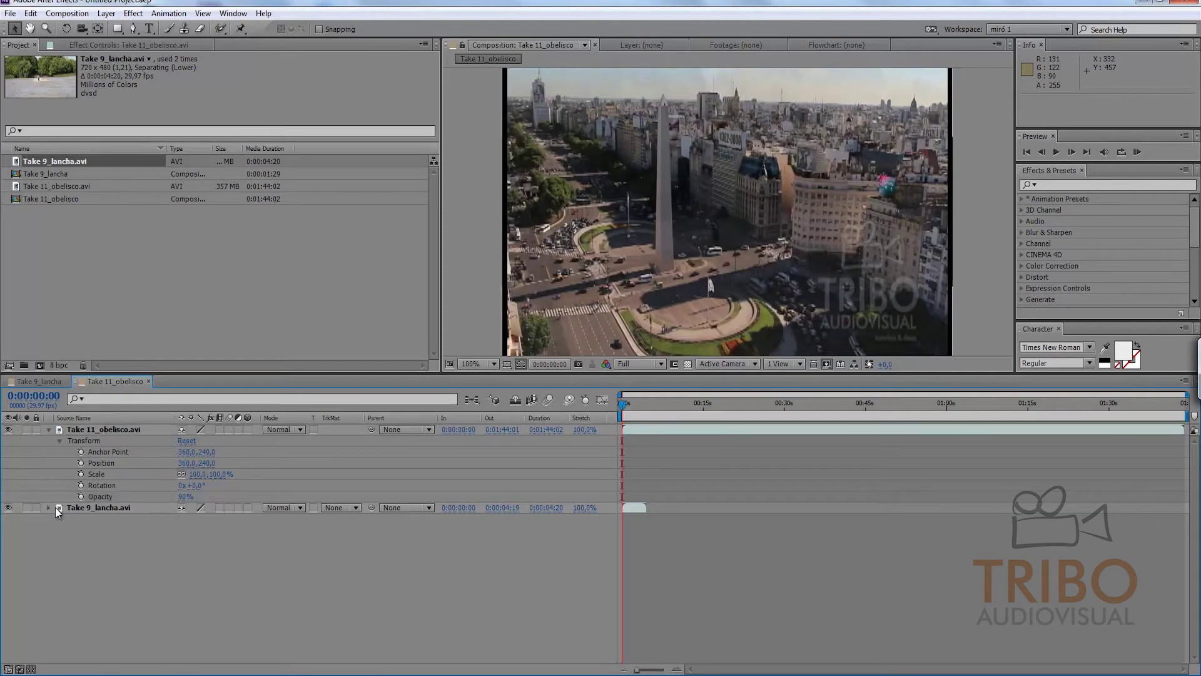
click(8, 429)
click(8, 430)
click(101, 508)
key(Delete)
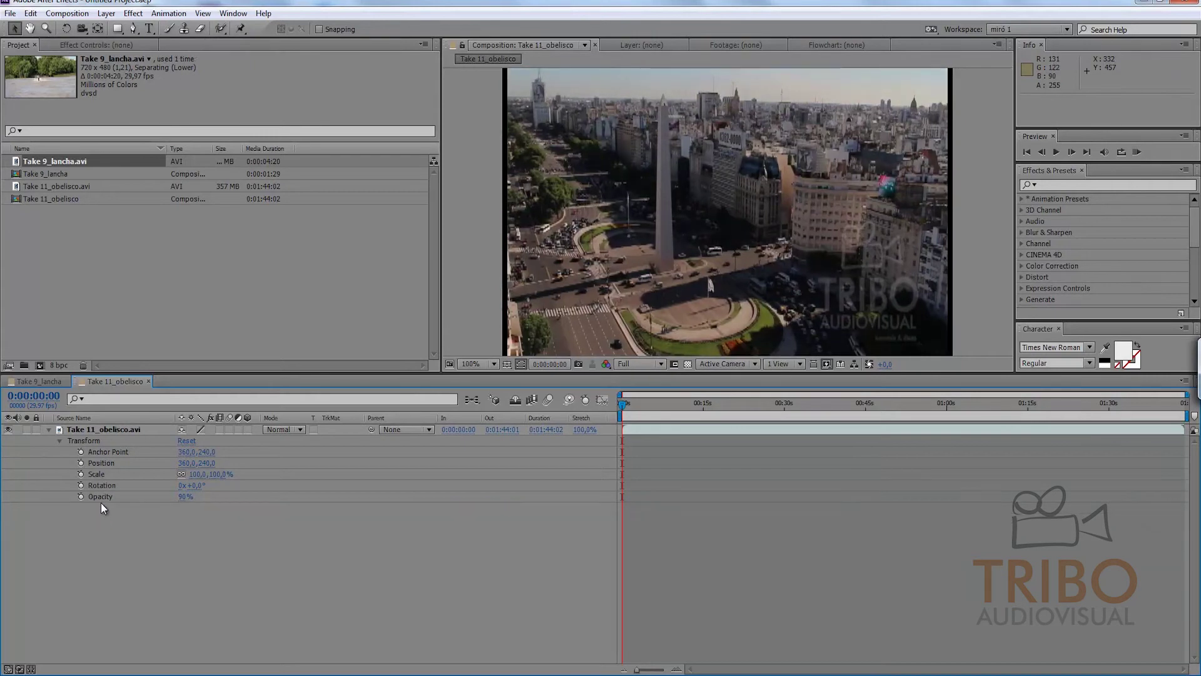
Try rotating the obelisco clip to about 101° and 153°, then undo the rotation changes.
click(237, 521)
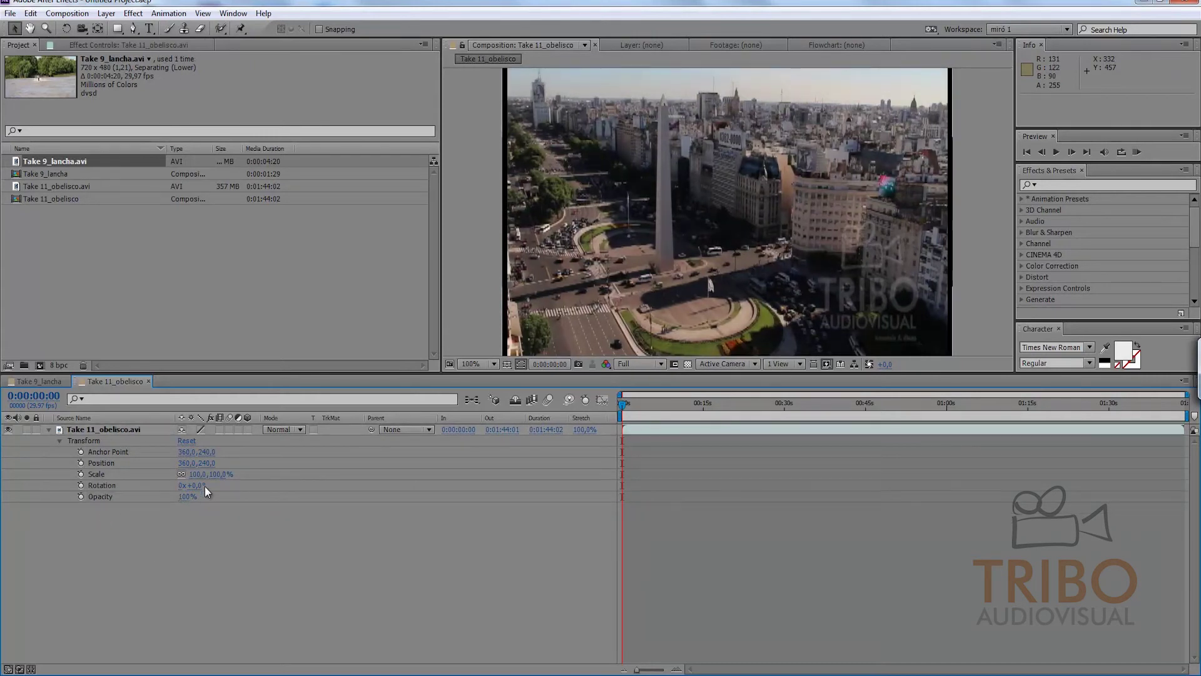
mouse_move(204, 486)
mouse_down()
mouse_move(269, 486)
mouse_move(235, 486)
mouse_move(291, 472)
mouse_up()
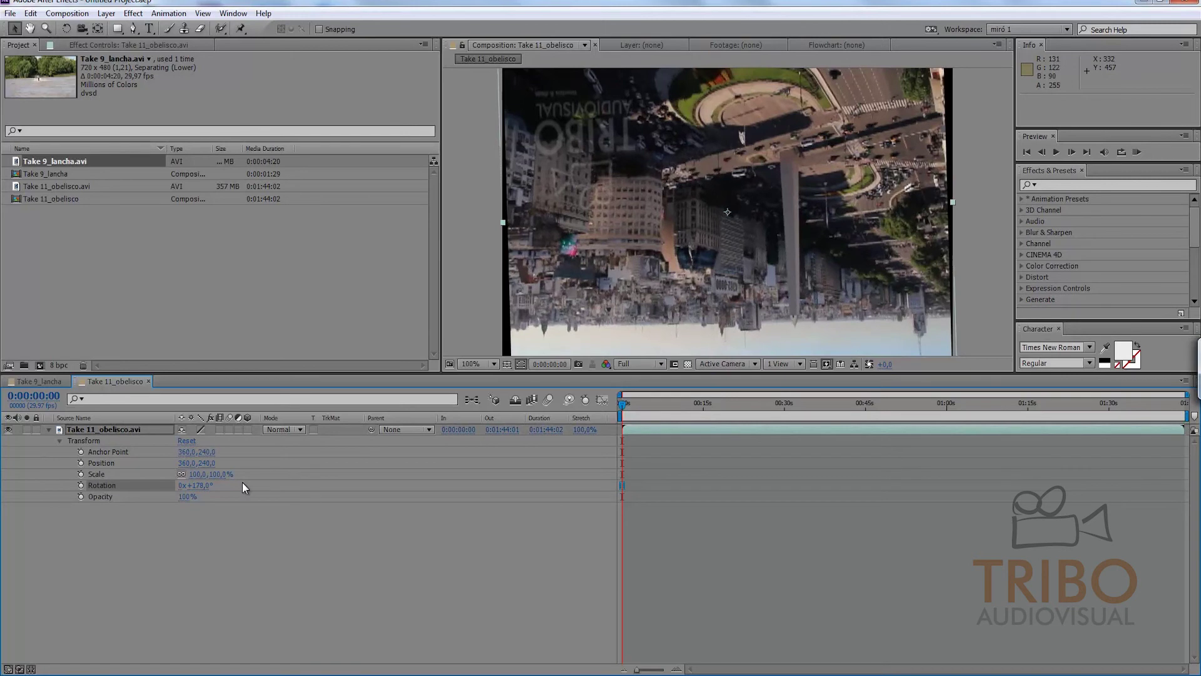
drag(200, 487, 203, 489)
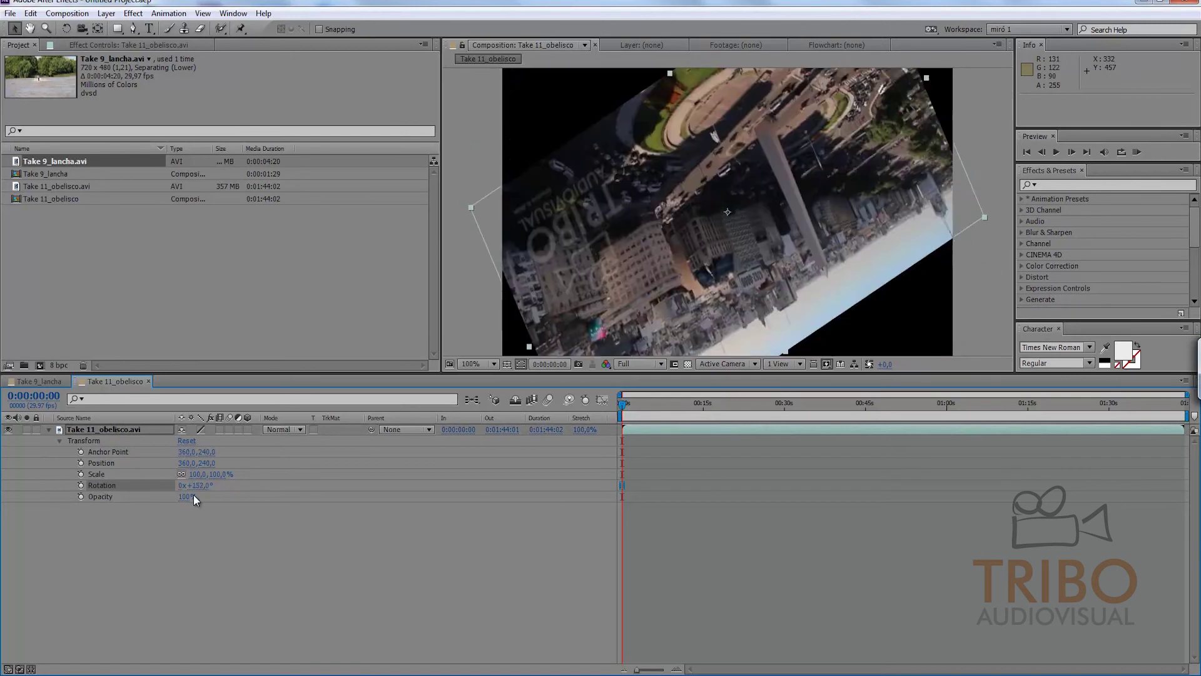
drag(205, 495, 356, 493)
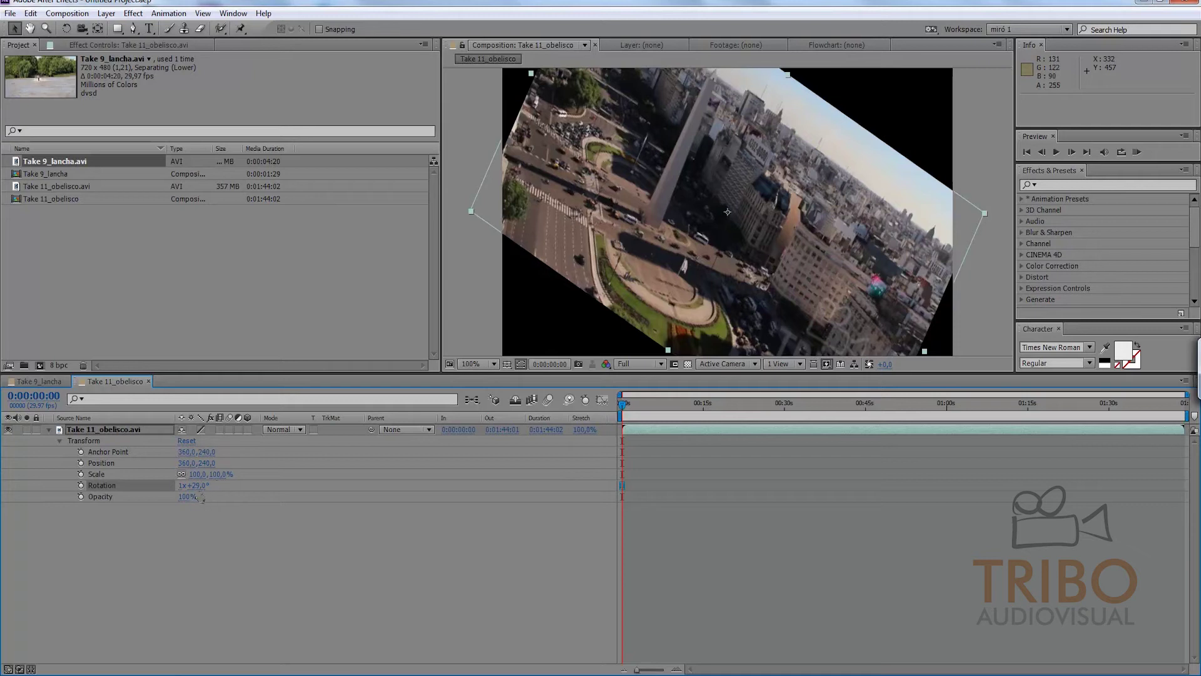
key(ctrl+z)
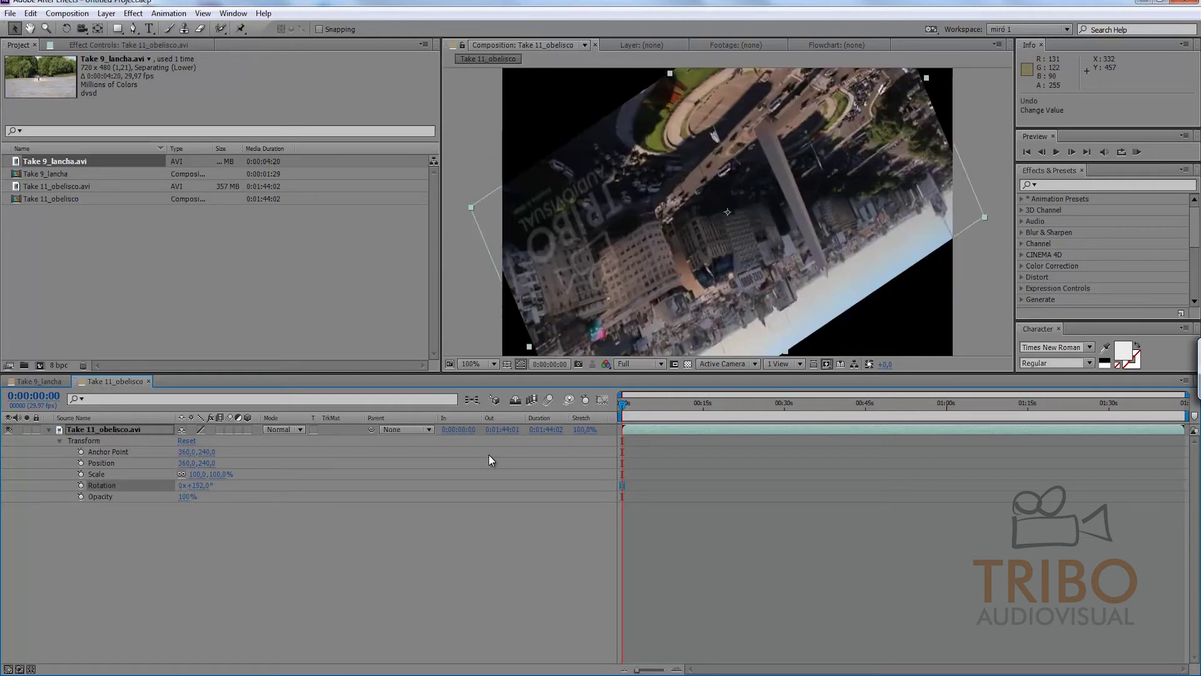
key(ctrl+z)
key(ctrl+z)
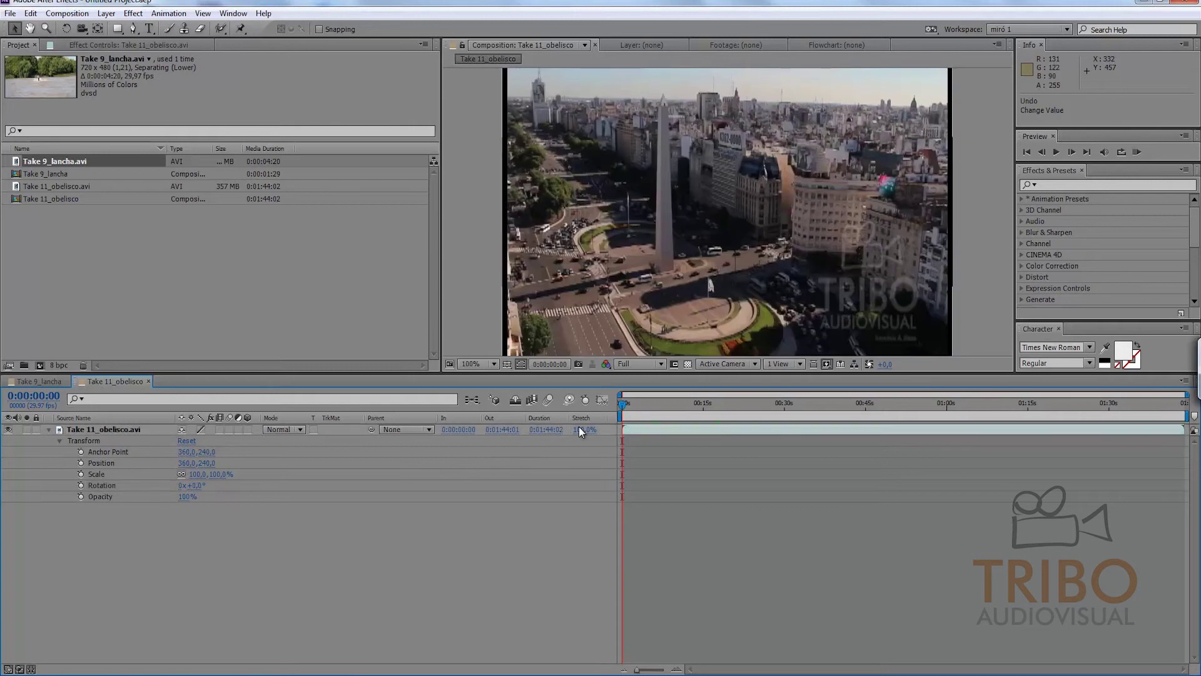
Keyframe Rotation at 0 s, set a 360° rotation at 1:11:21, then delete that keyframe.
click(80, 485)
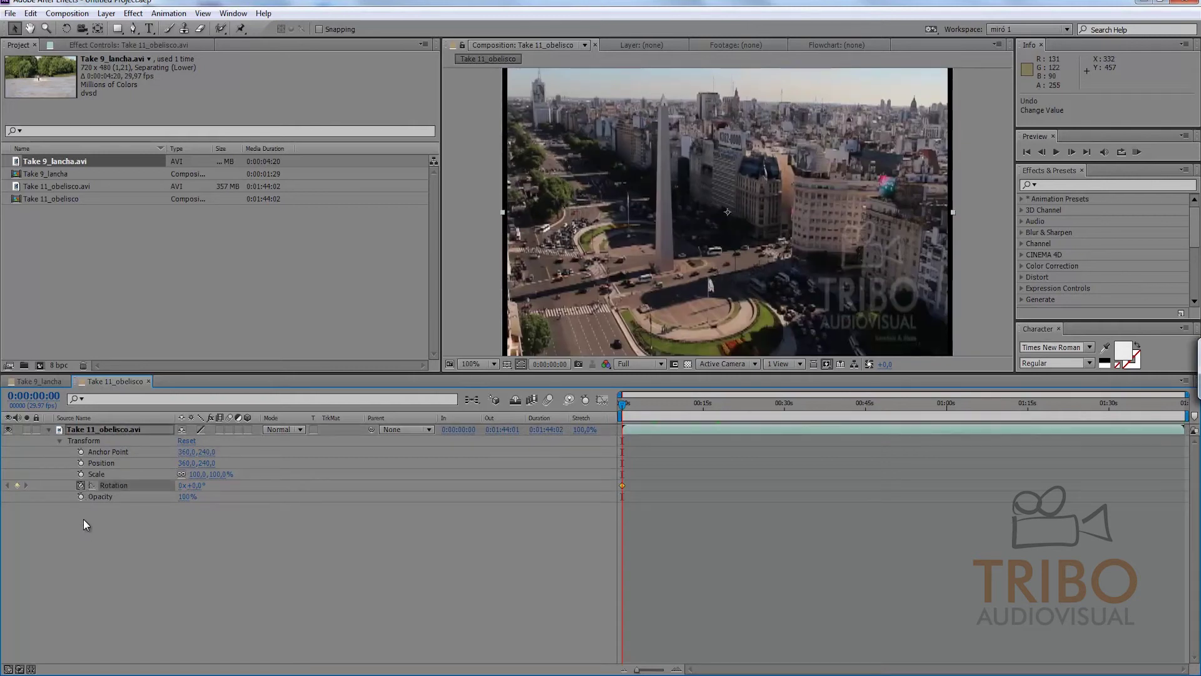
drag(639, 407, 1009, 409)
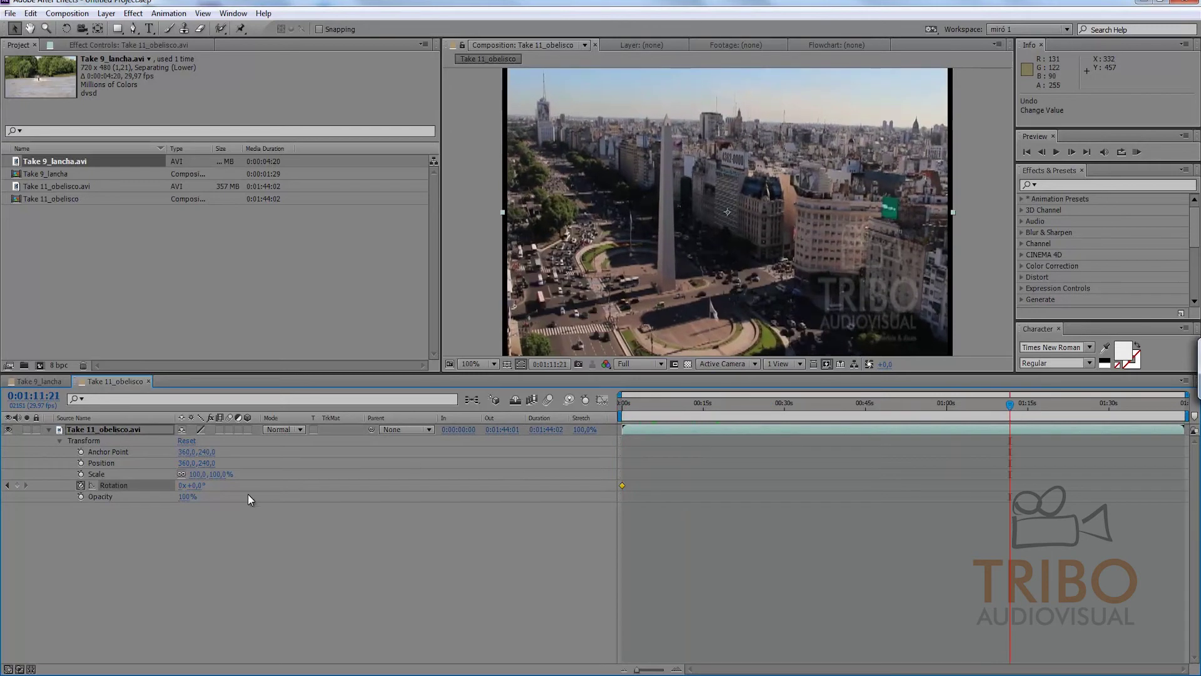
drag(194, 486, 419, 486)
drag(420, 485, 437, 484)
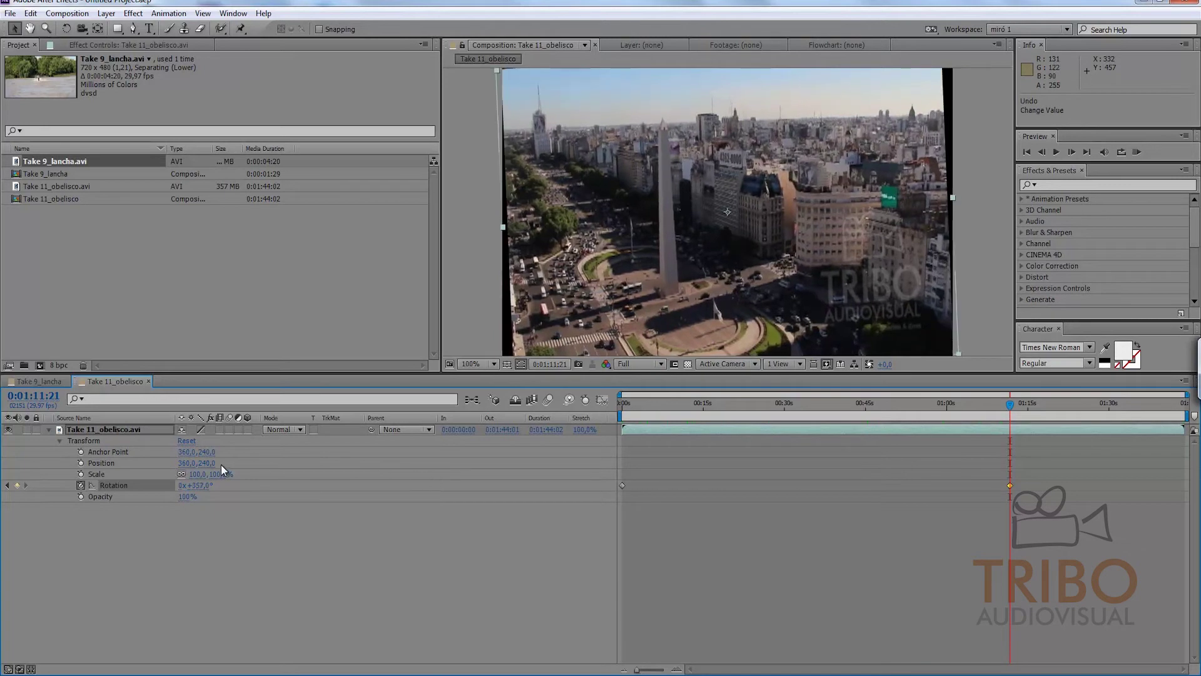
click(199, 487)
key(Return)
drag(194, 486, 211, 491)
click(206, 485)
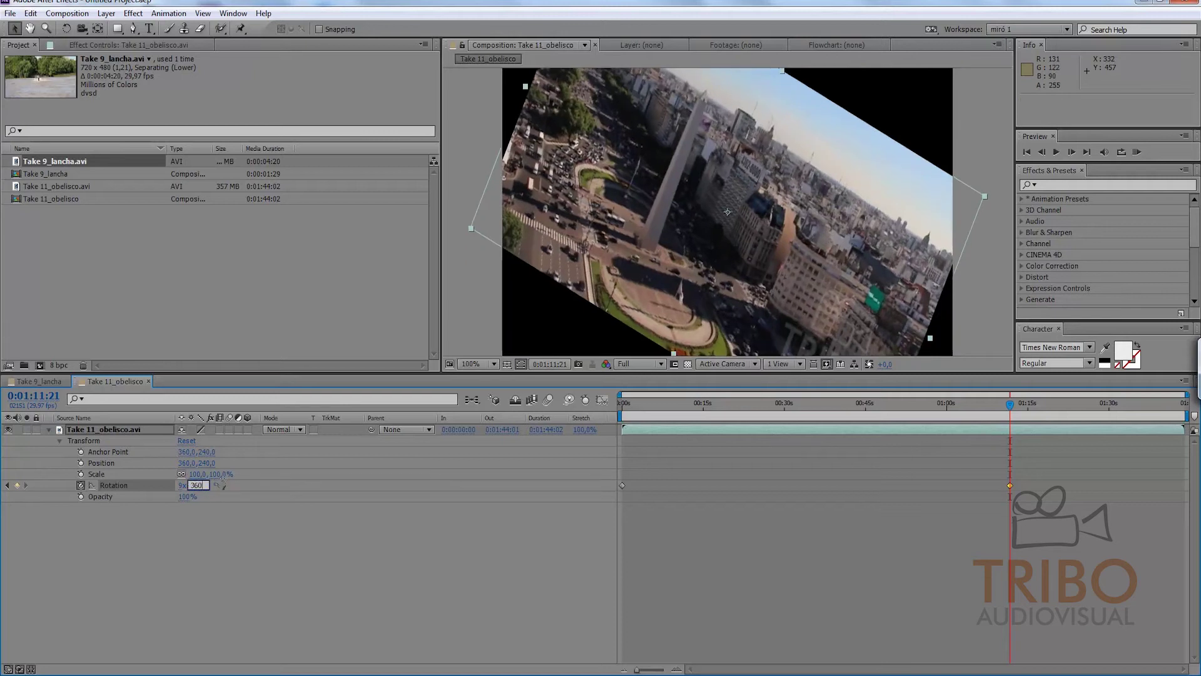
key(Return)
click(235, 528)
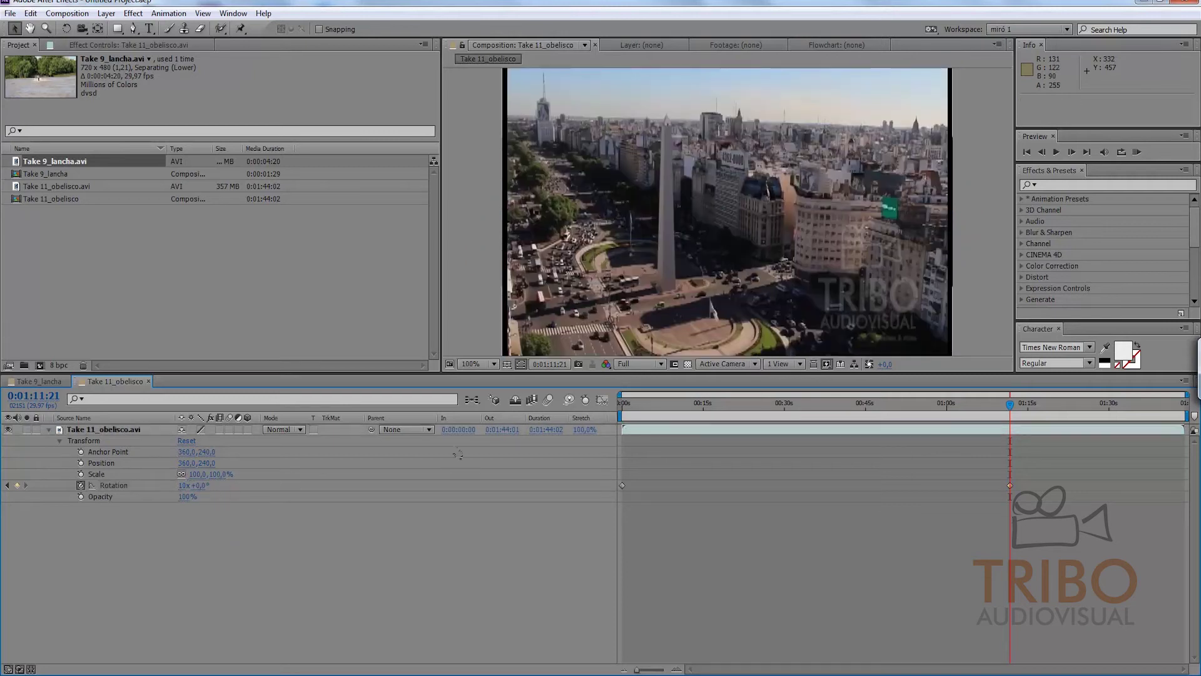
drag(1031, 478, 949, 516)
key(Delete)
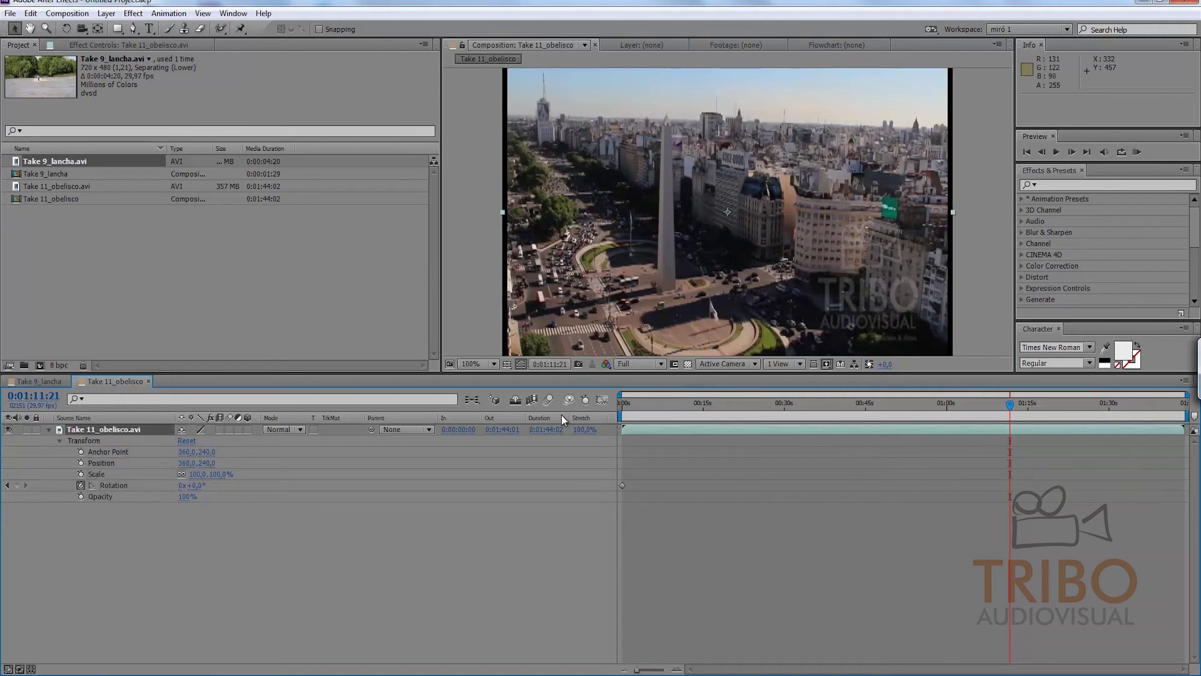
Add a new one-revolution rotation keyframe and scrub to preview the spin.
drag(194, 486, 206, 496)
click(202, 488)
text(360)
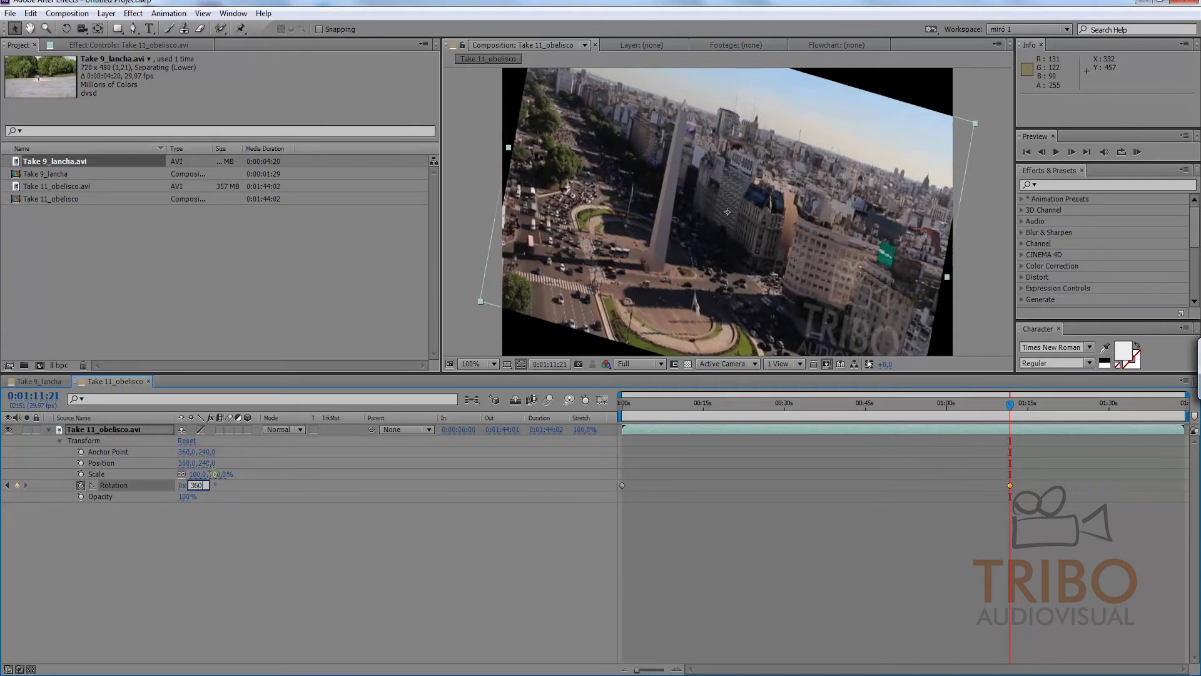
key(Return)
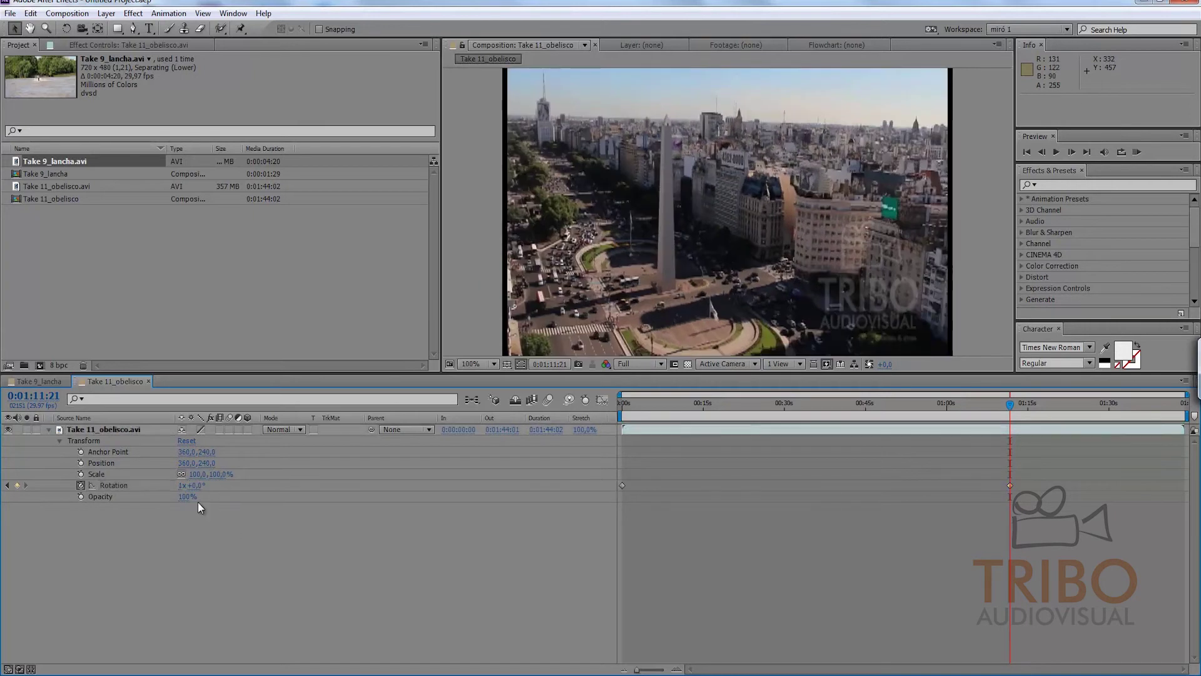
mouse_move(681, 402)
mouse_down()
mouse_move(615, 410)
mouse_move(750, 397)
mouse_move(977, 408)
mouse_up()
mouse_move(893, 444)
mouse_down()
mouse_move(786, 527)
mouse_move(812, 523)
mouse_up()
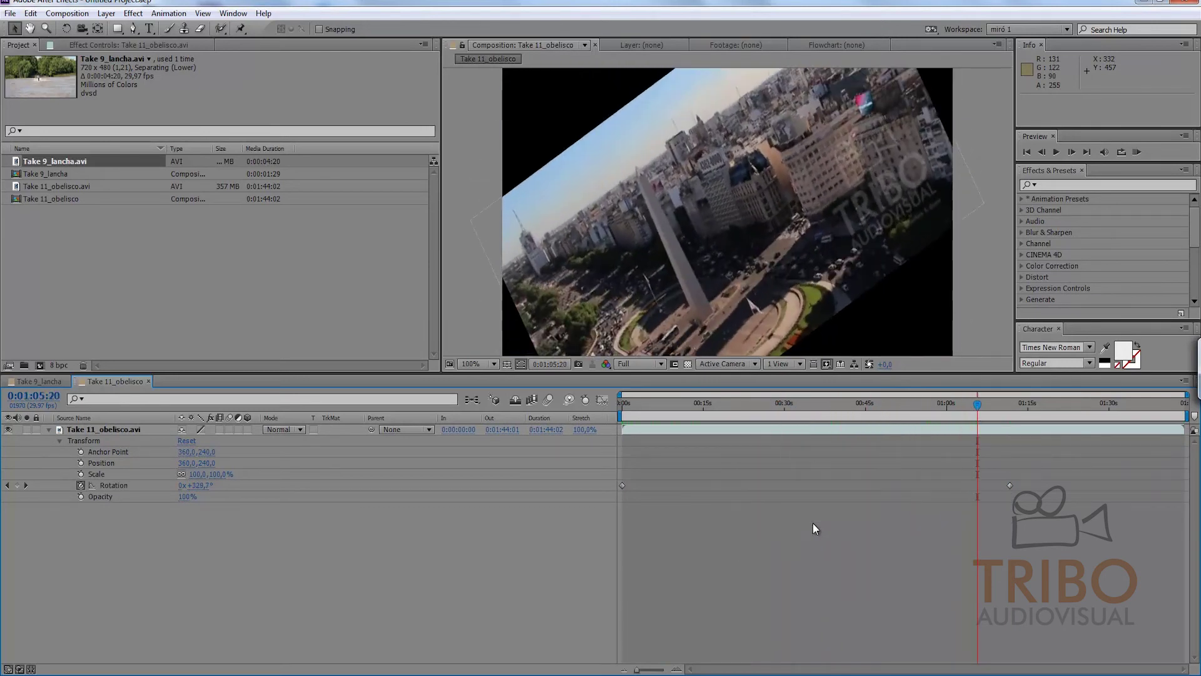
key(k)
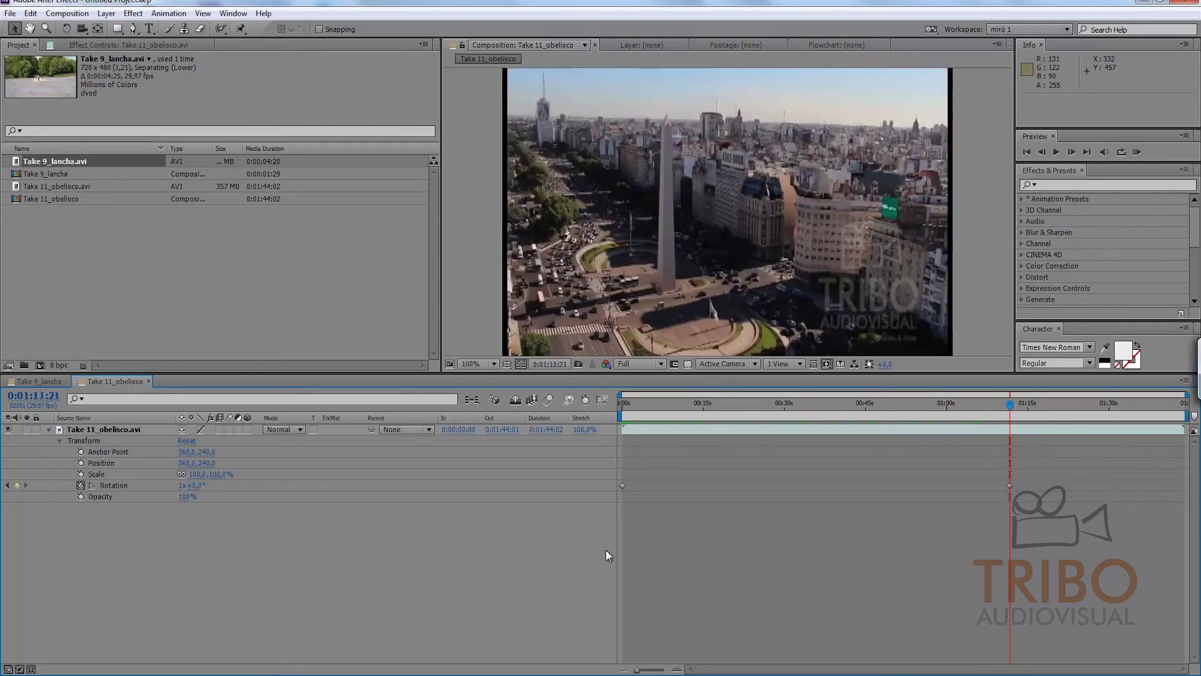
Change the end keyframe to three revolutions, preview the spin, and select both rotation keyframes.
click(182, 486)
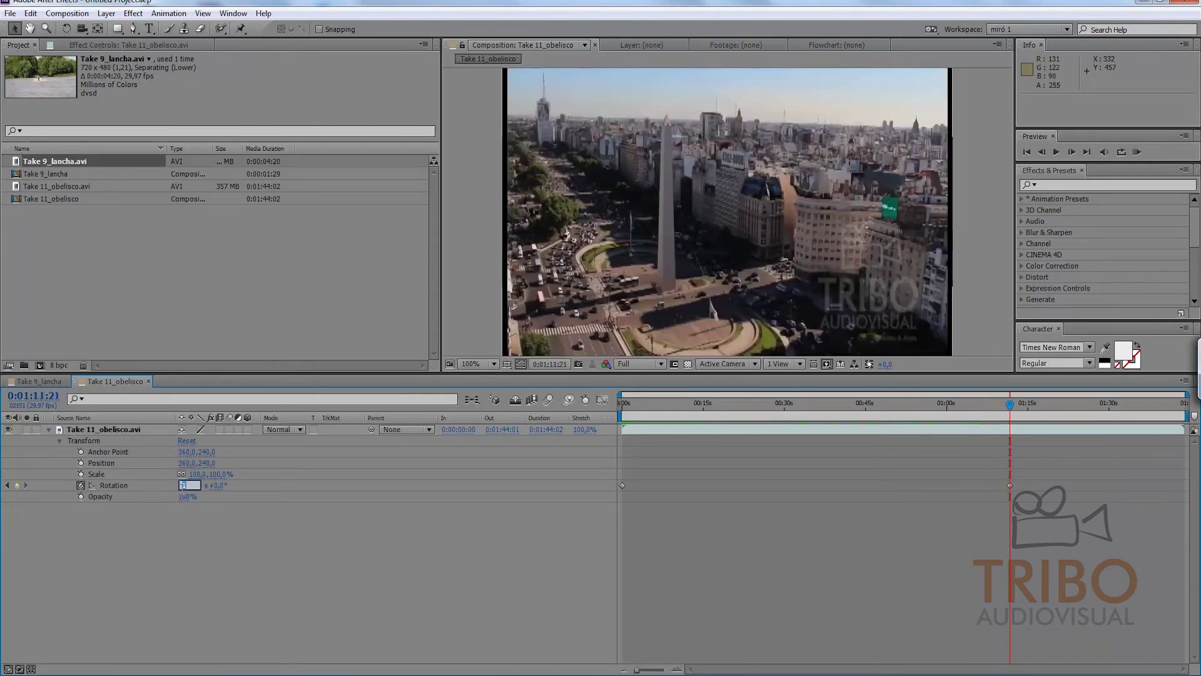
text(3)
key(Return)
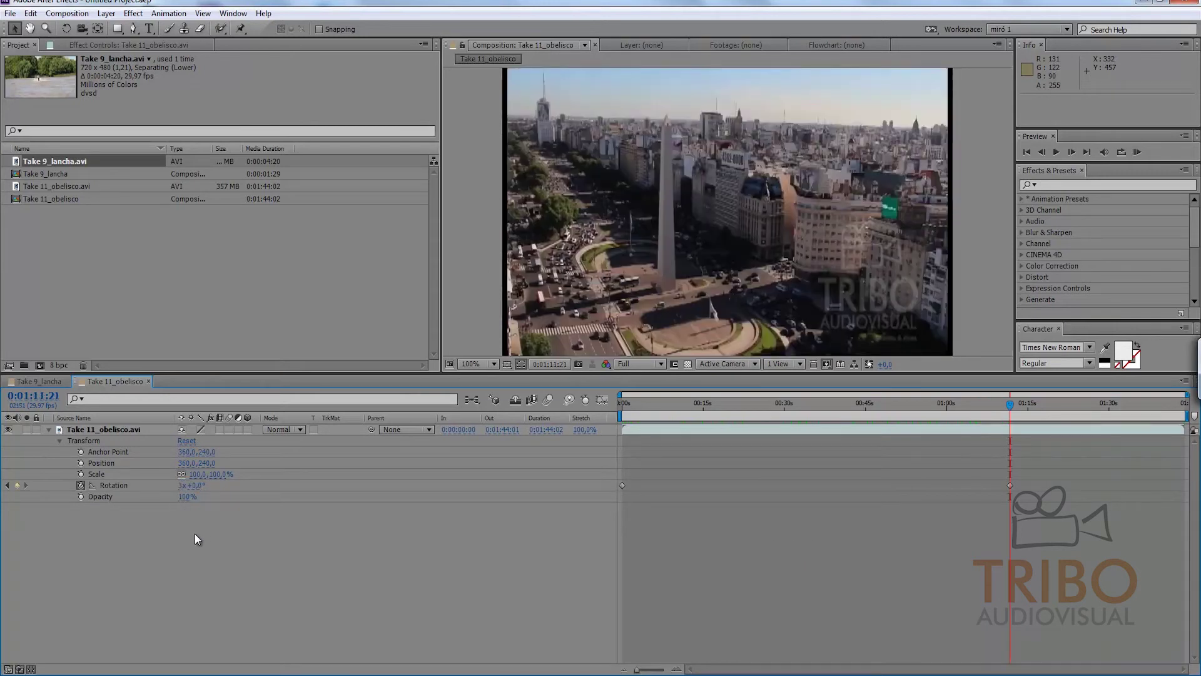
drag(624, 402, 1013, 396)
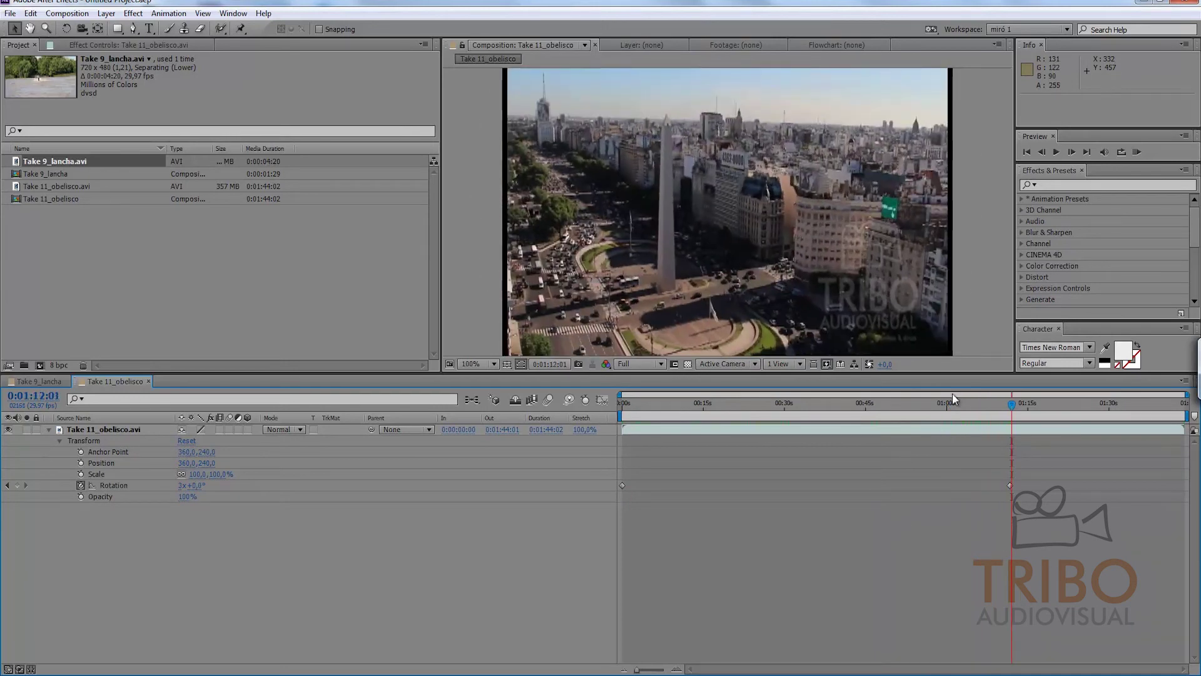
drag(815, 401, 749, 394)
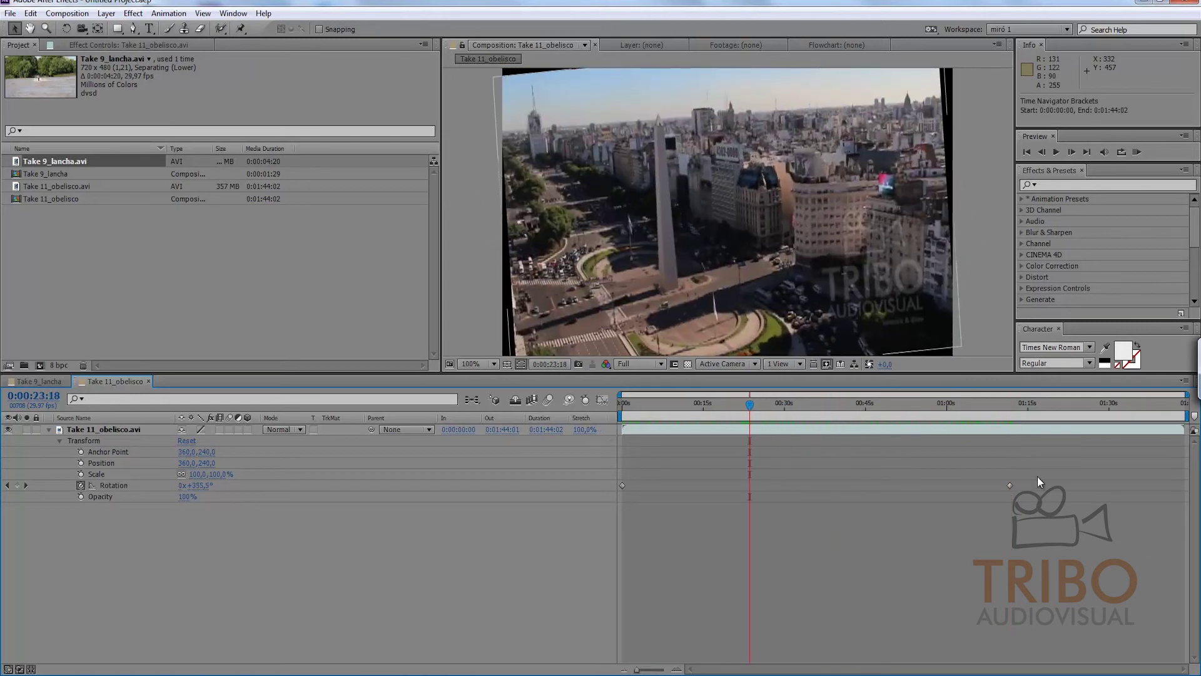
drag(1056, 472, 496, 550)
key(Delete)
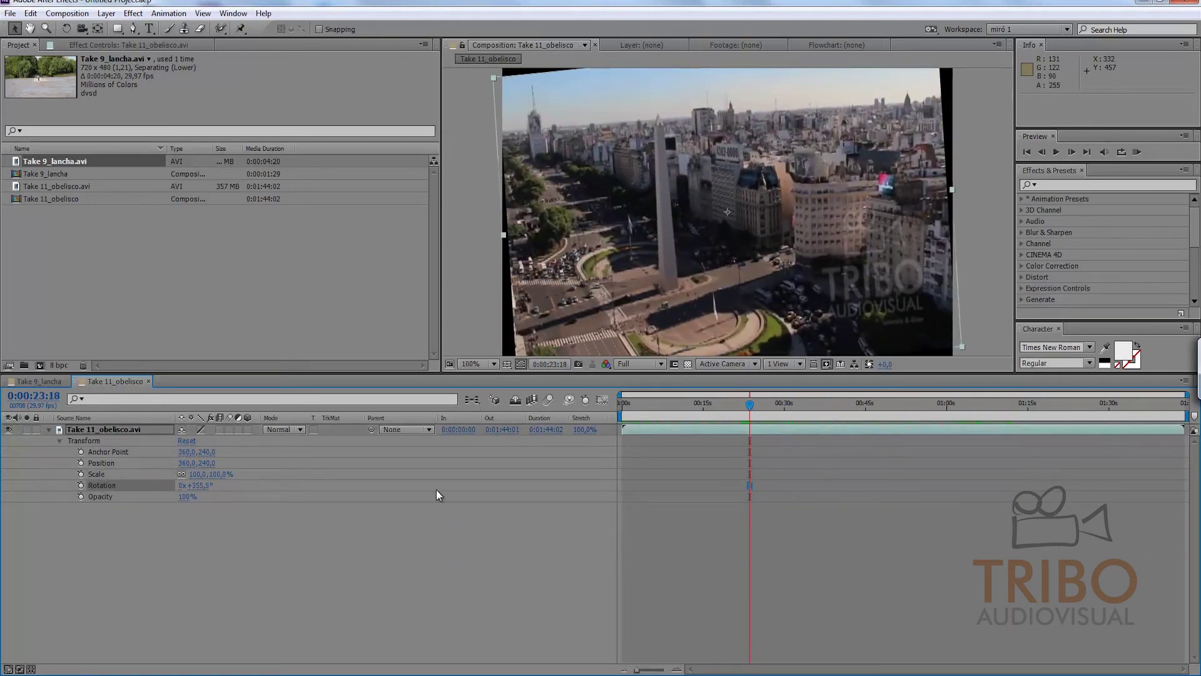
click(188, 441)
click(202, 529)
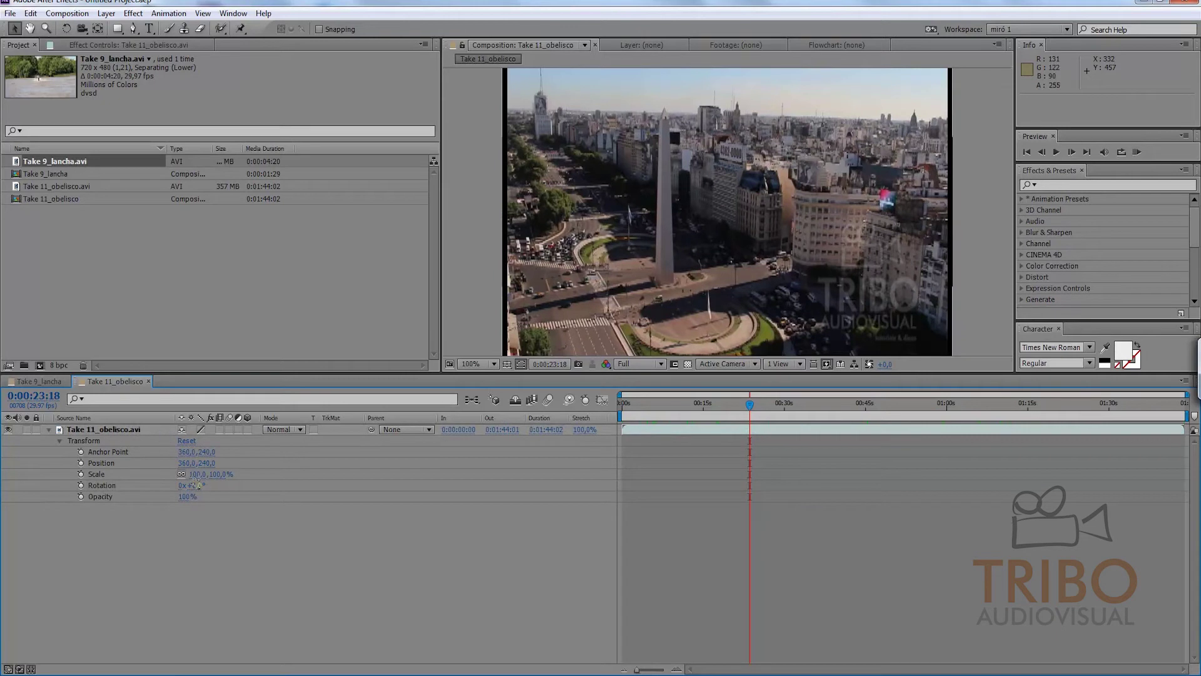
drag(197, 485, 242, 481)
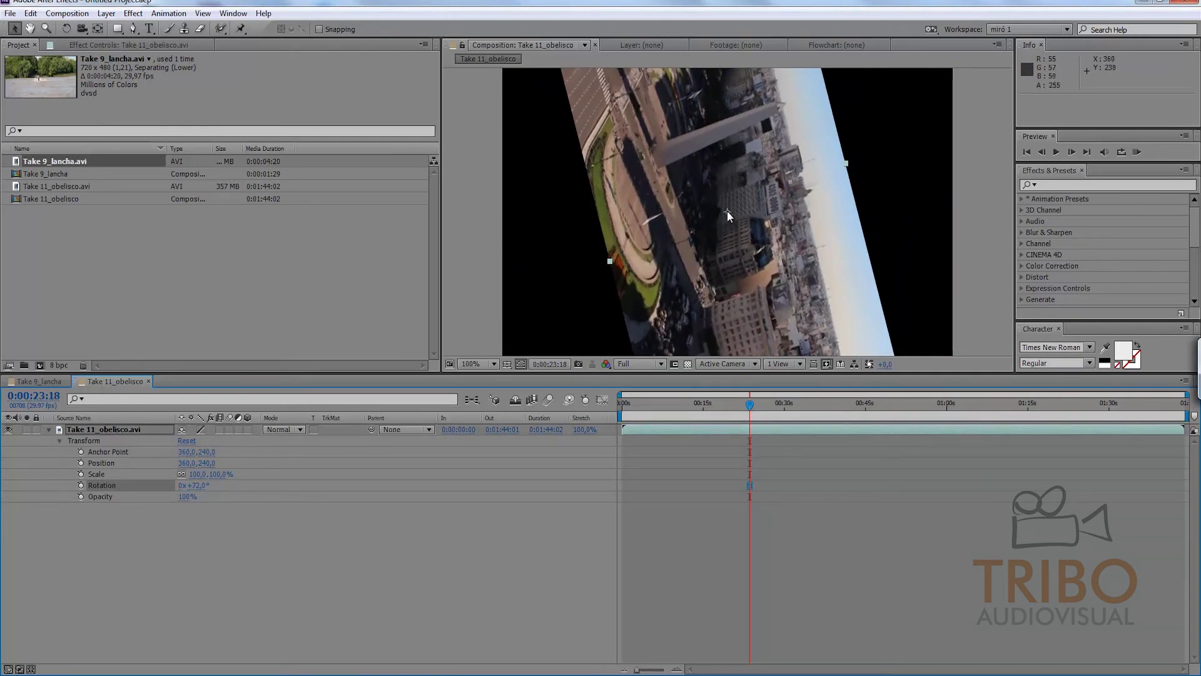
mouse_move(184, 451)
mouse_down()
mouse_move(325, 451)
mouse_move(419, 499)
mouse_up()
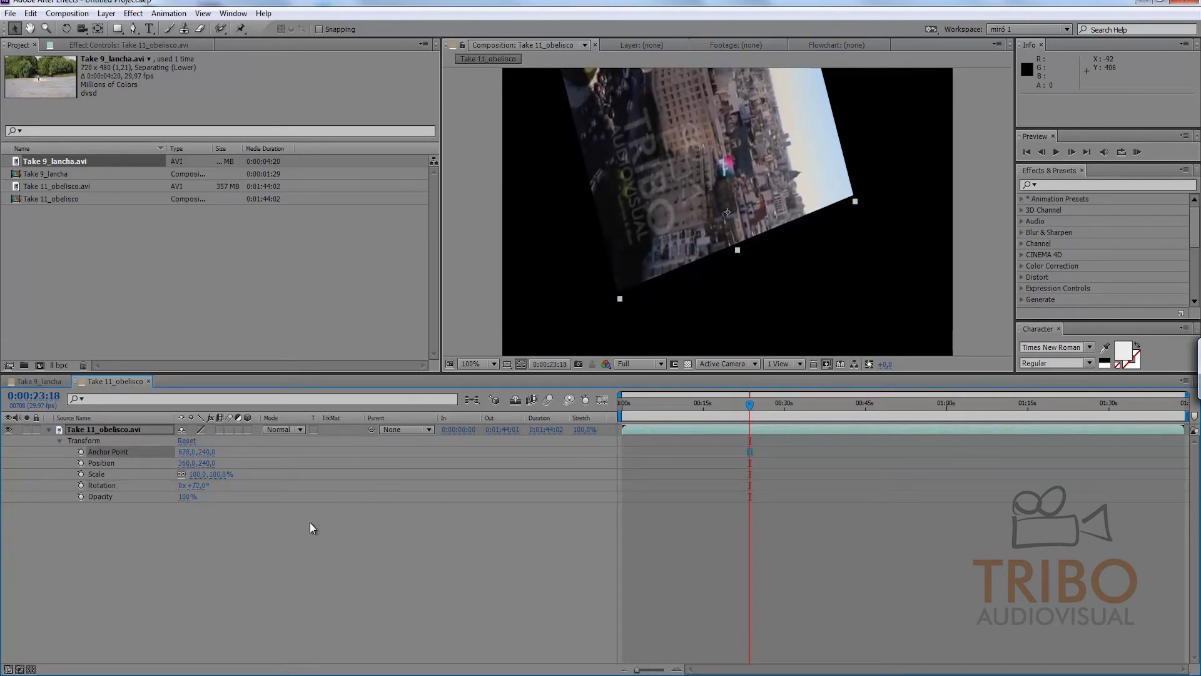
drag(194, 484, 256, 494)
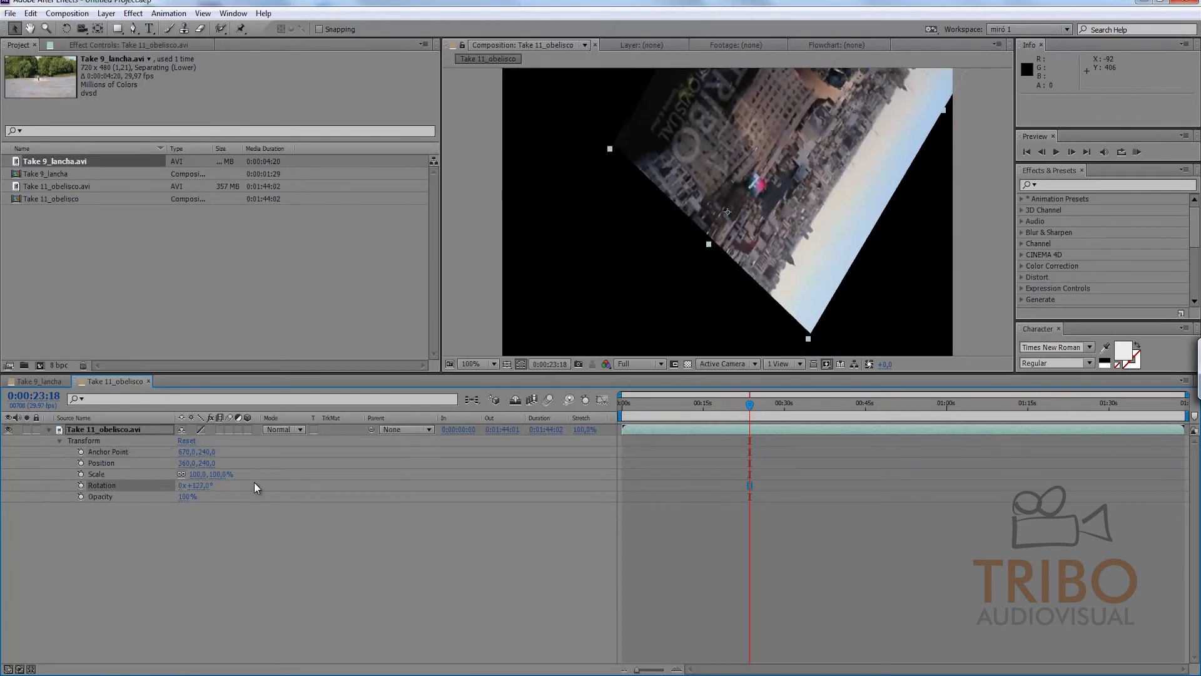
click(186, 441)
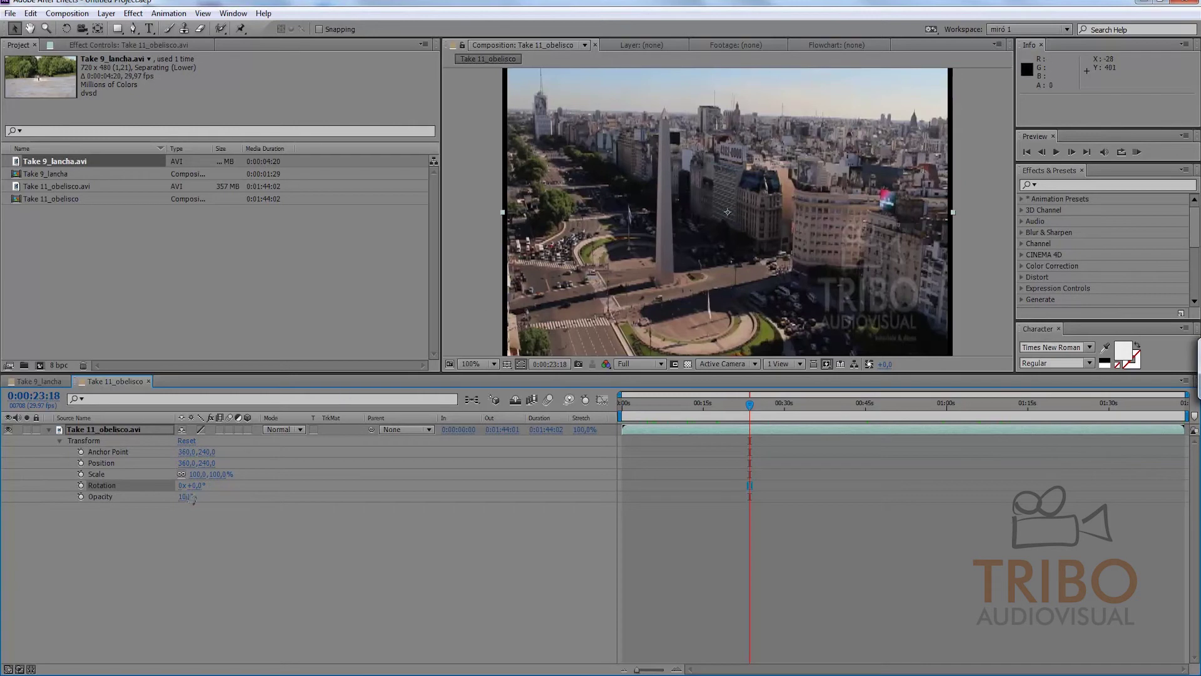
drag(188, 485, 297, 487)
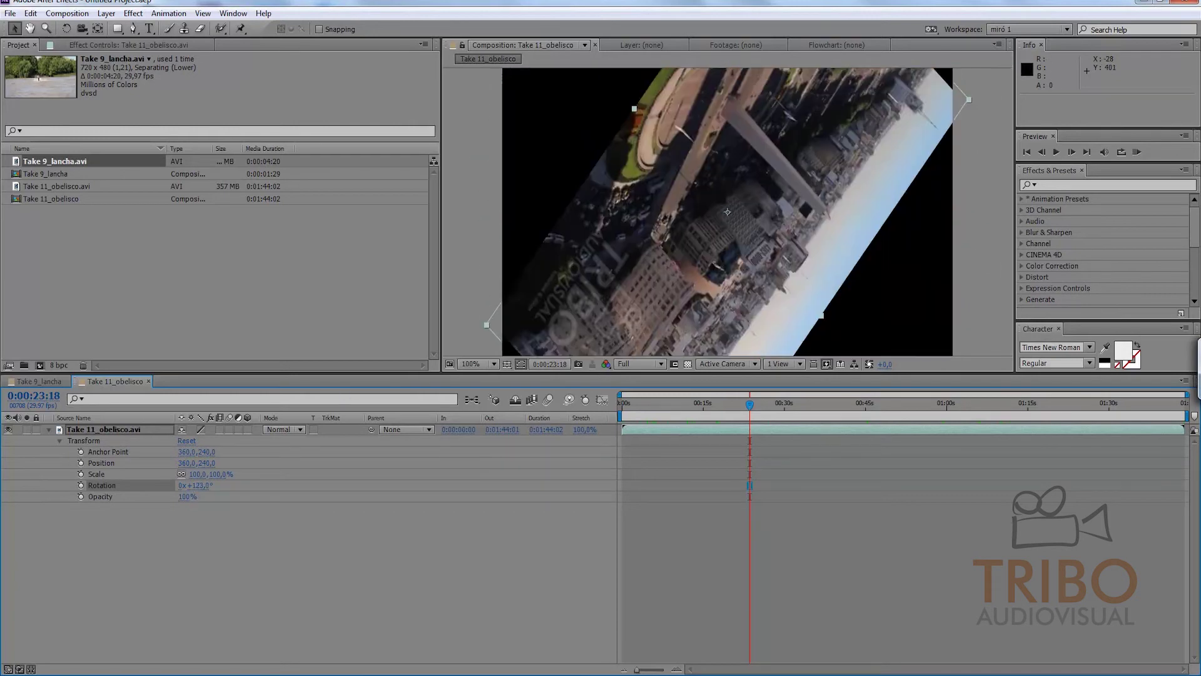
drag(297, 486, 235, 492)
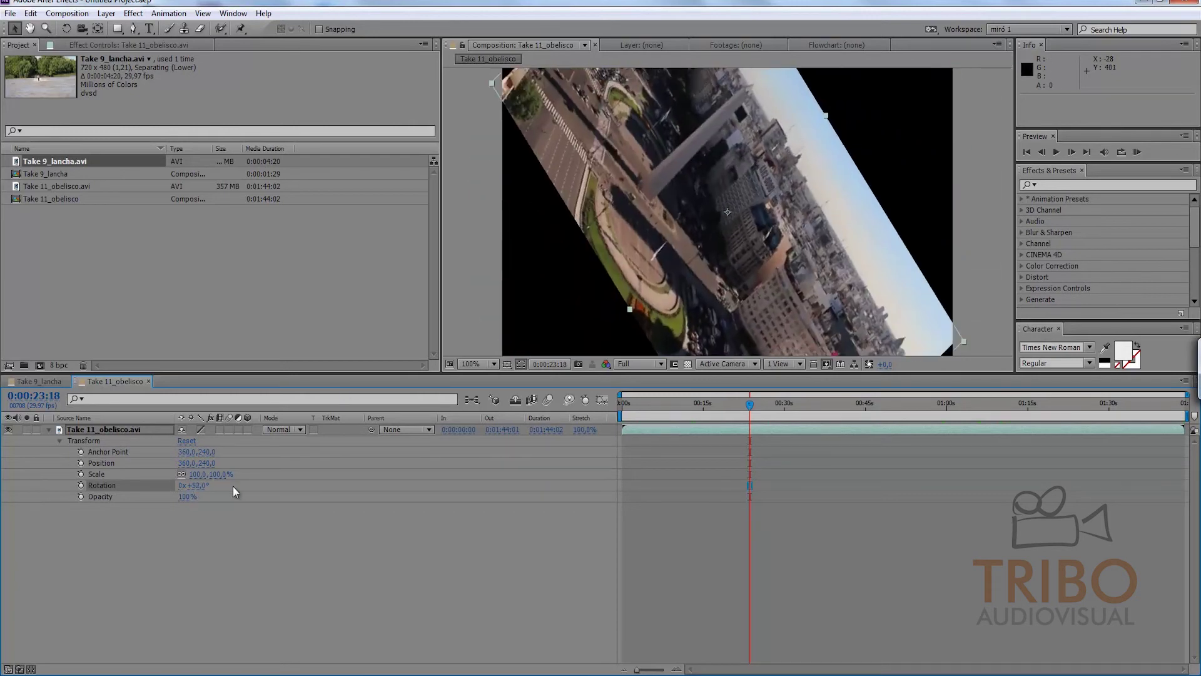
key(ctrl+z)
key(comma)
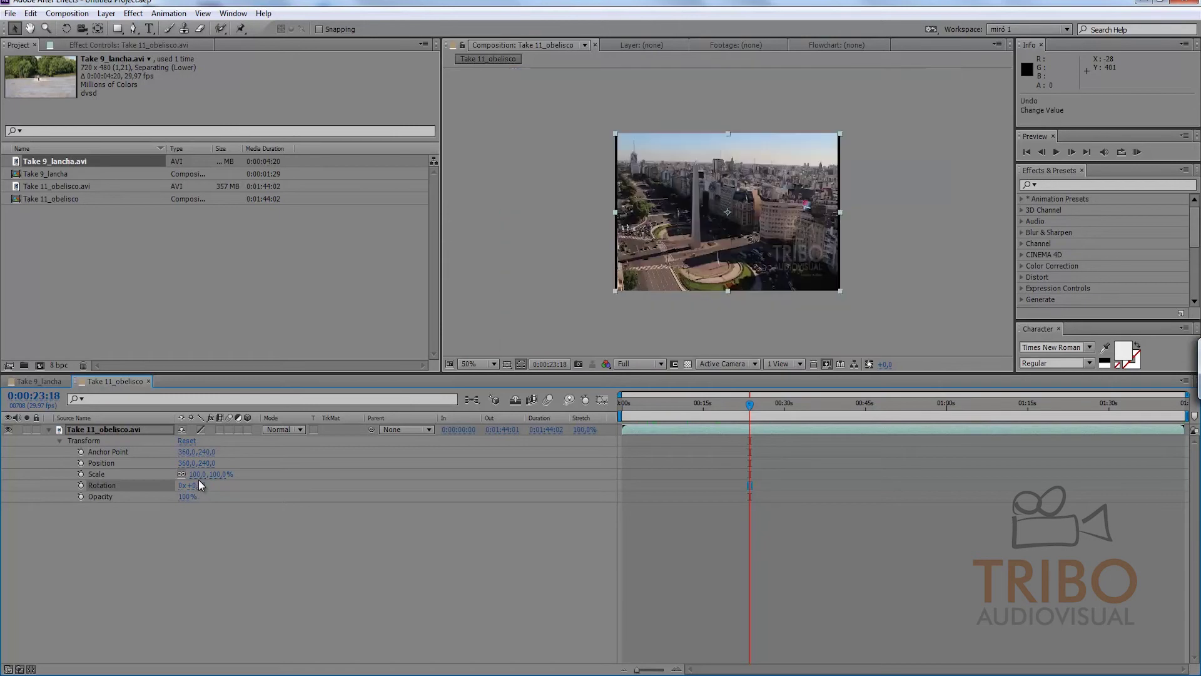
mouse_move(190, 485)
mouse_down()
mouse_move(207, 486)
mouse_move(193, 484)
mouse_up()
drag(188, 452, 204, 452)
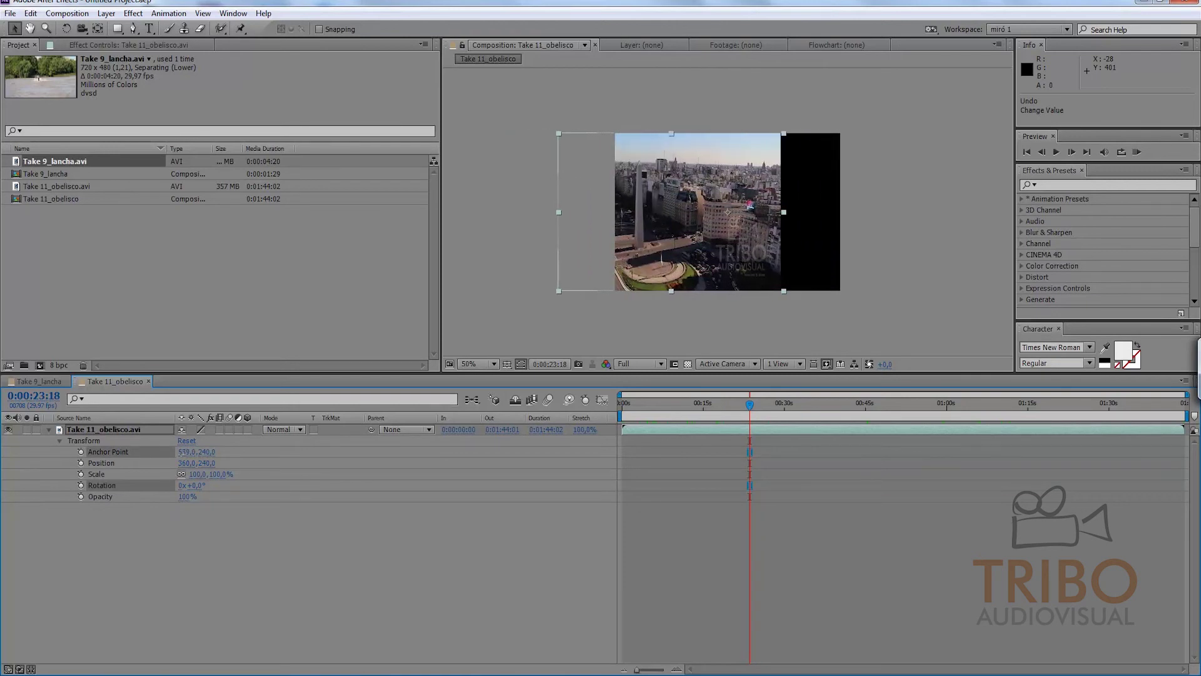
drag(204, 452, 207, 451)
click(263, 499)
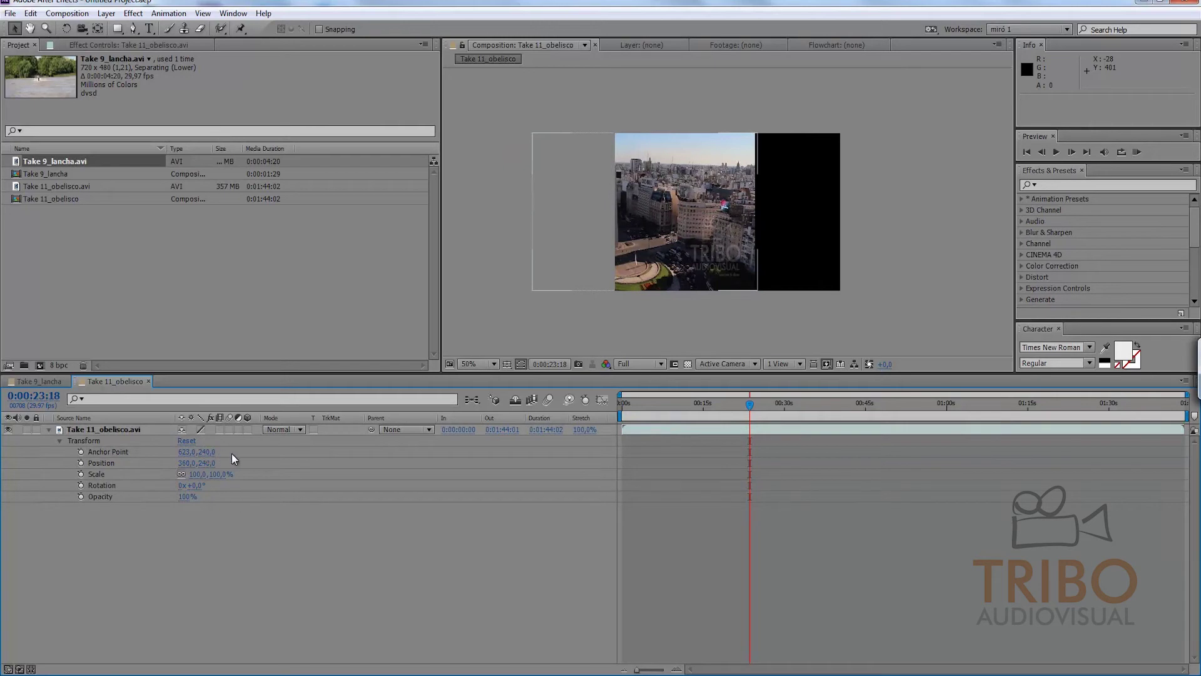
drag(199, 452, 178, 451)
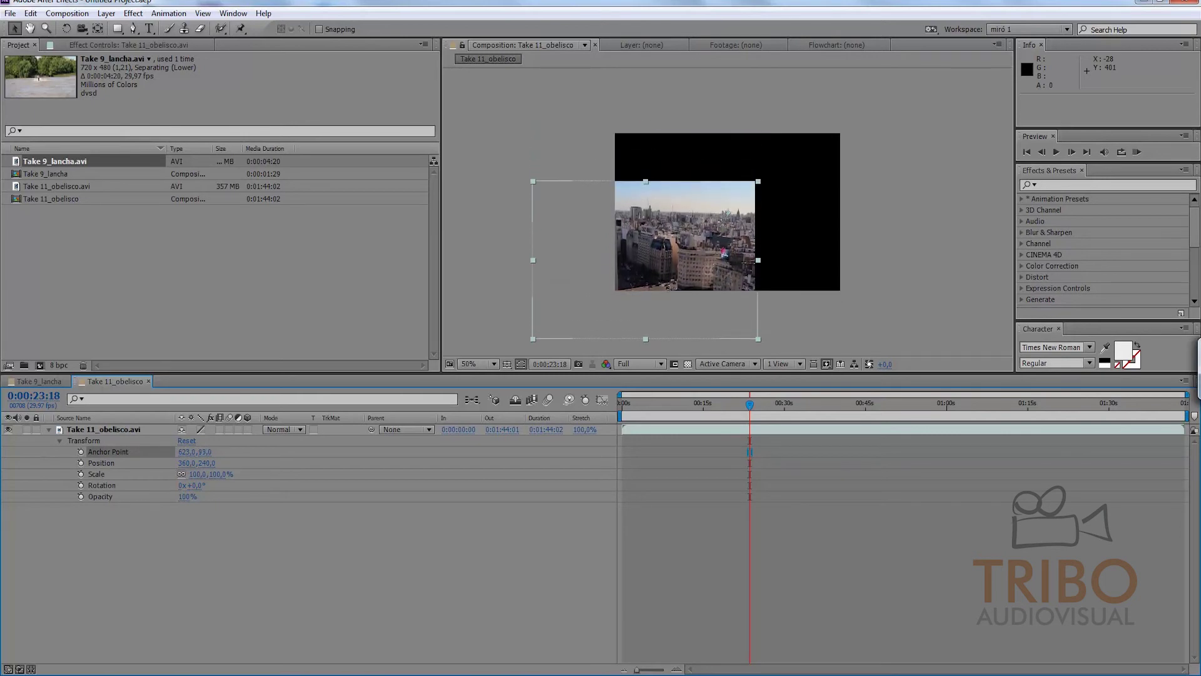
click(84, 563)
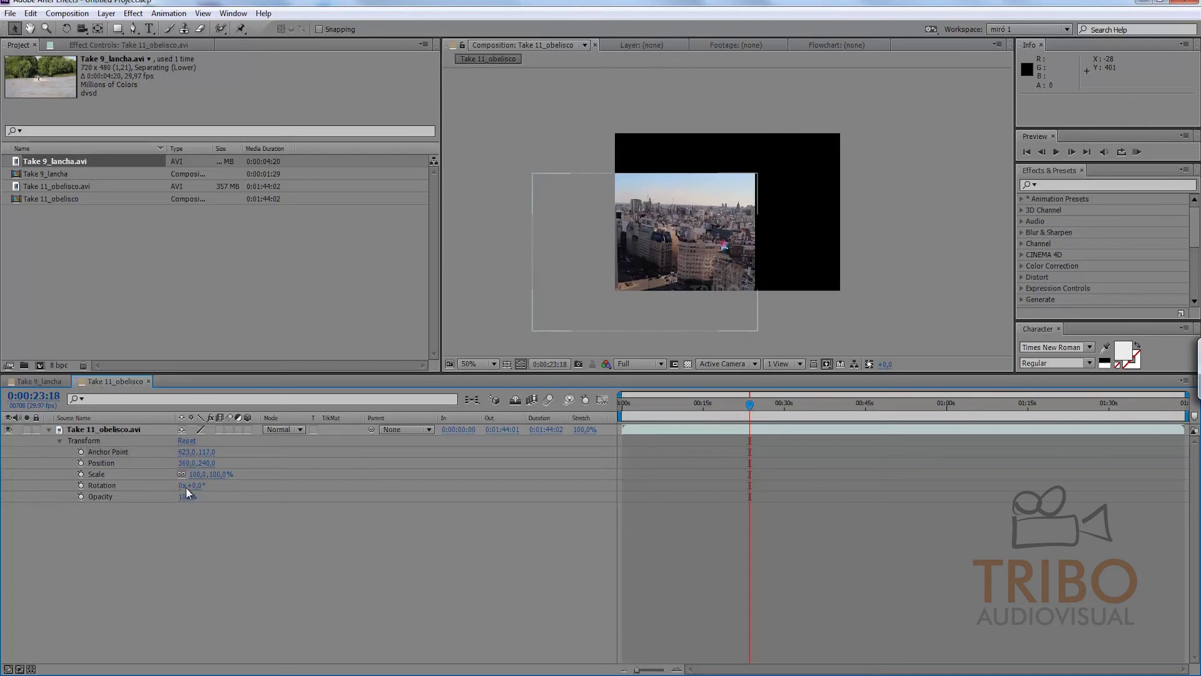
mouse_move(192, 486)
mouse_down()
mouse_move(242, 486)
mouse_move(176, 486)
mouse_up()
click(188, 442)
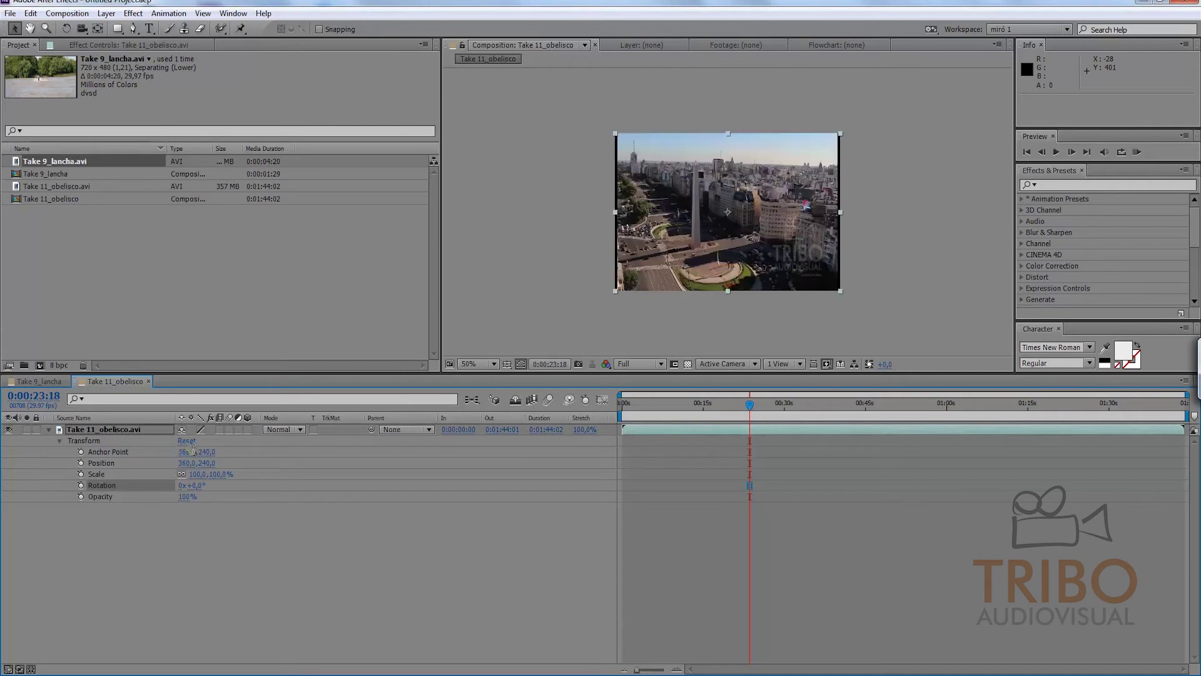
click(98, 30)
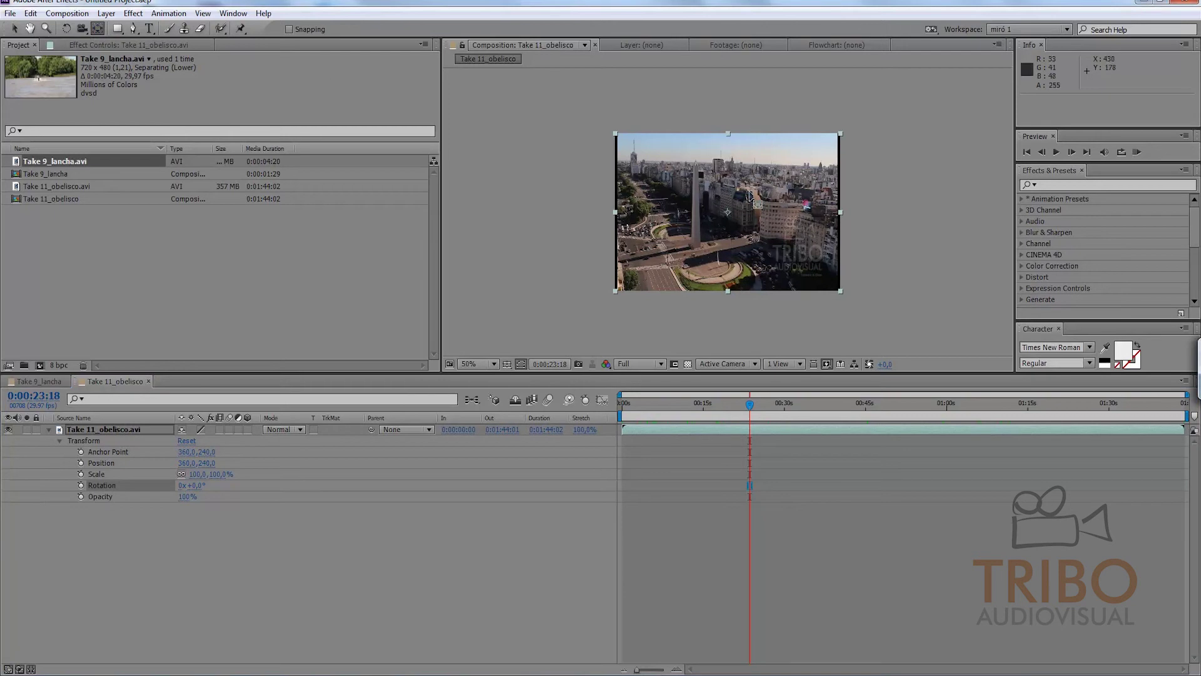
drag(729, 213, 830, 144)
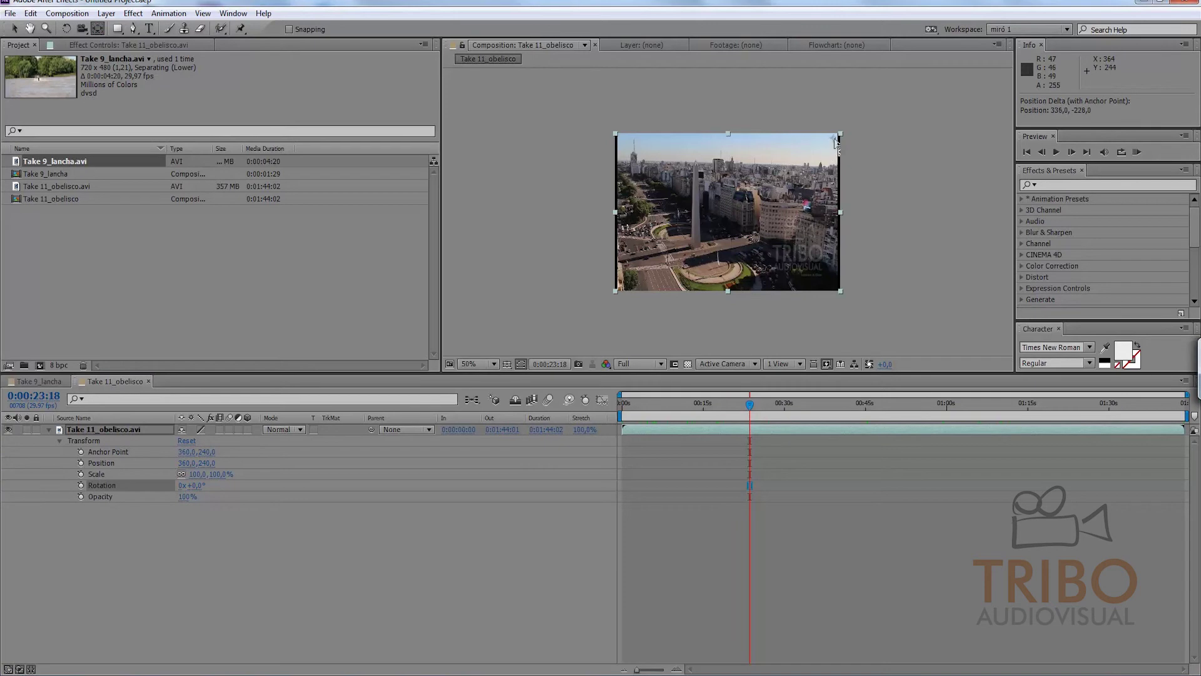
drag(834, 141, 834, 142)
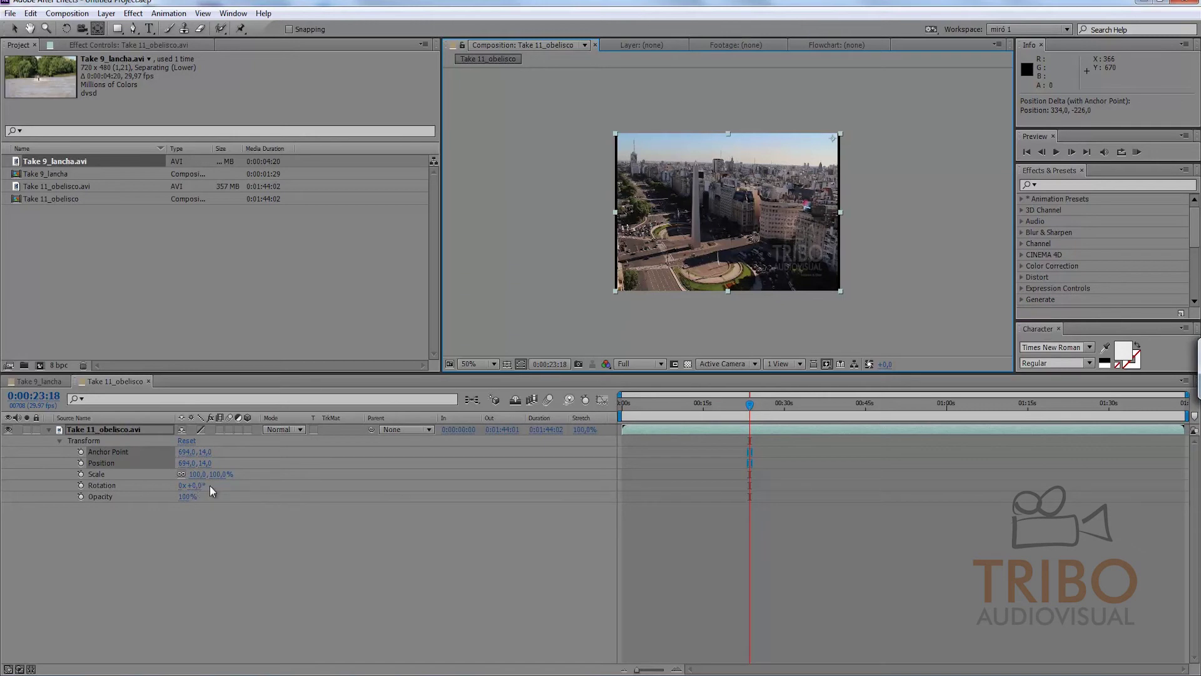
mouse_move(199, 486)
mouse_down()
mouse_move(187, 485)
mouse_move(206, 485)
mouse_up()
click(187, 441)
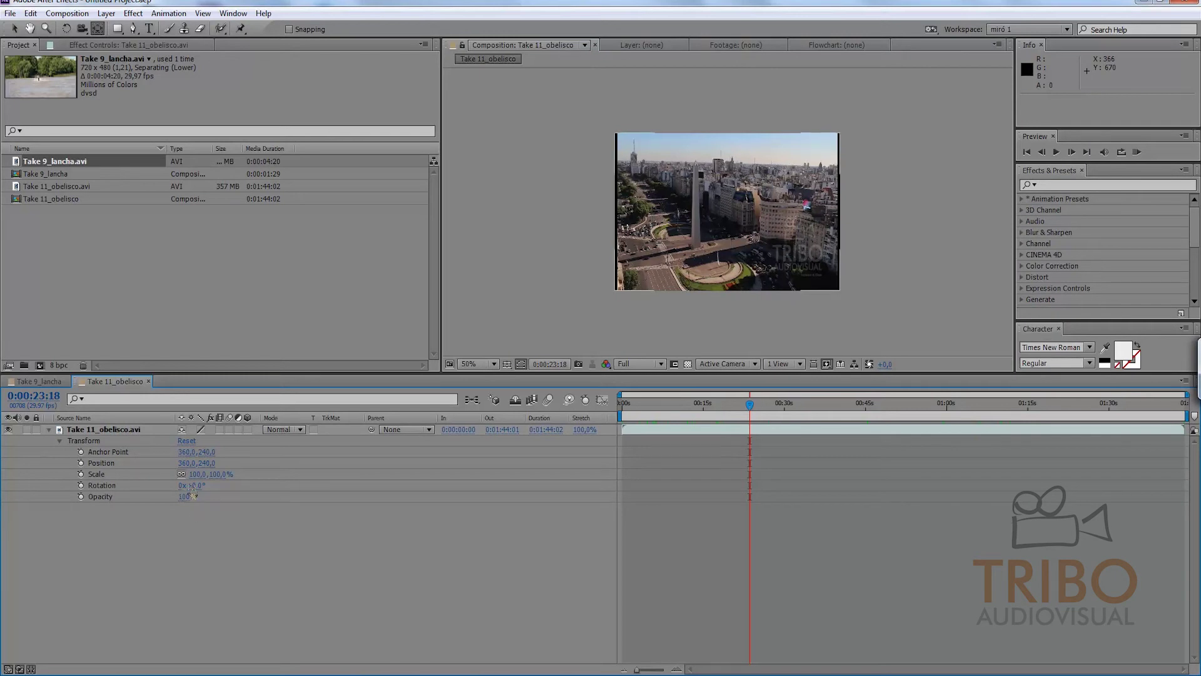
Experiment with Scale values and unlinked width and height, then reset to 100% relinked.
drag(203, 476, 194, 496)
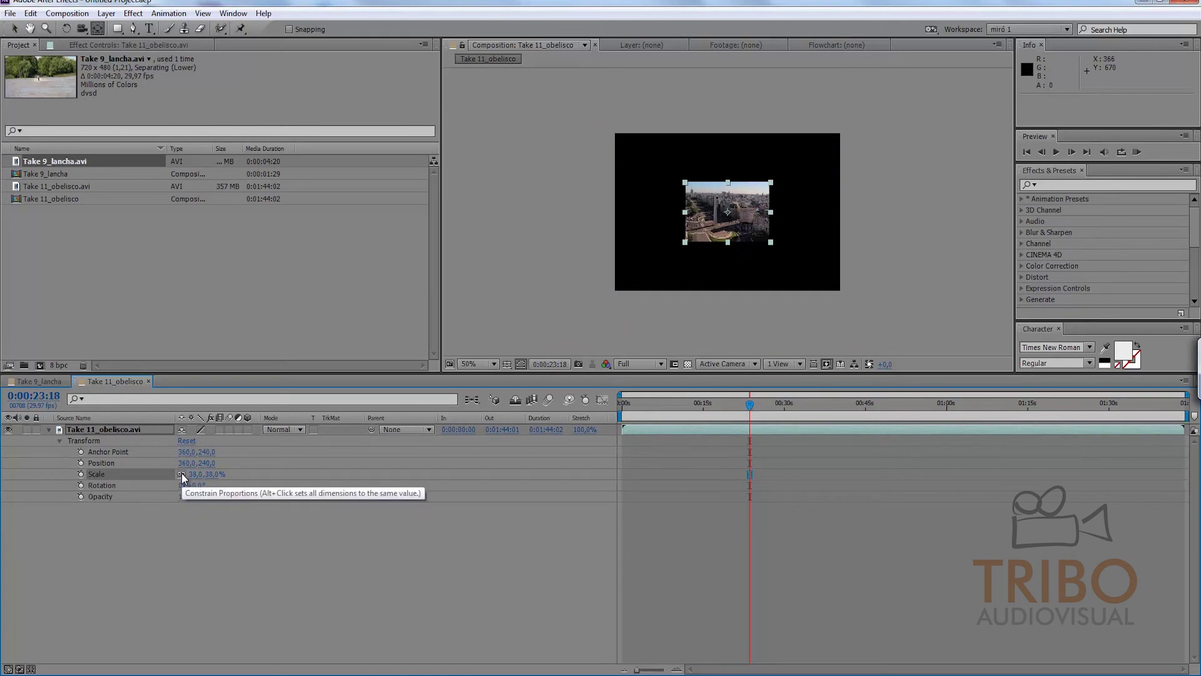
drag(213, 477, 223, 475)
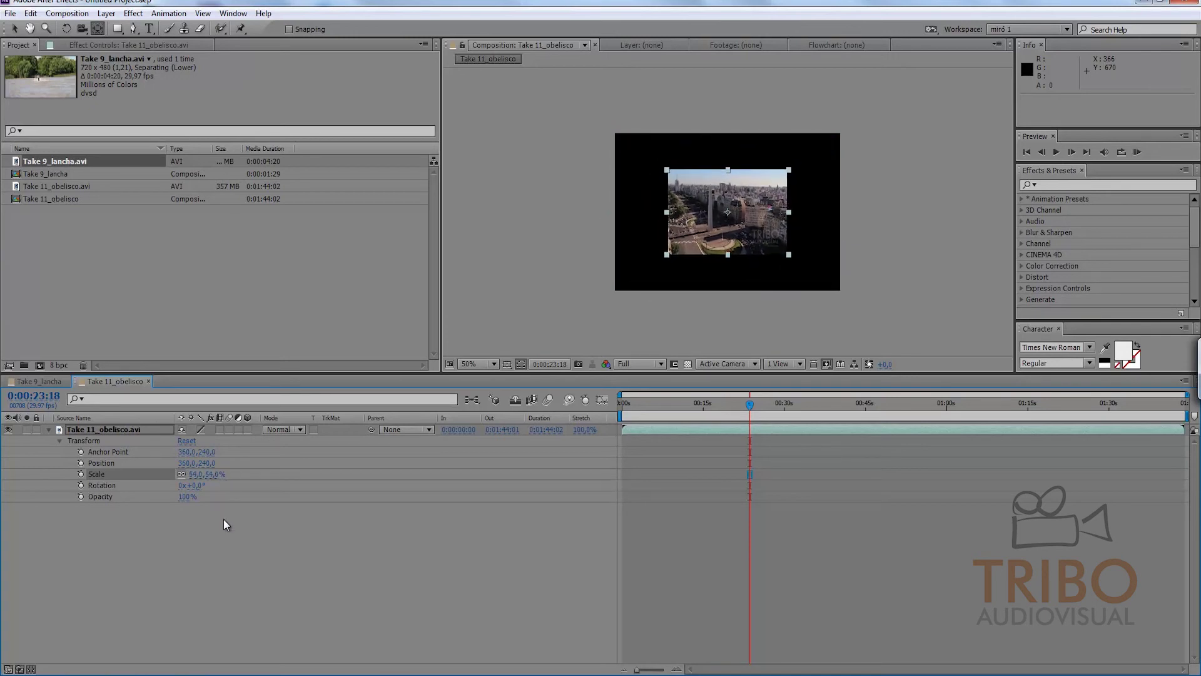
click(181, 475)
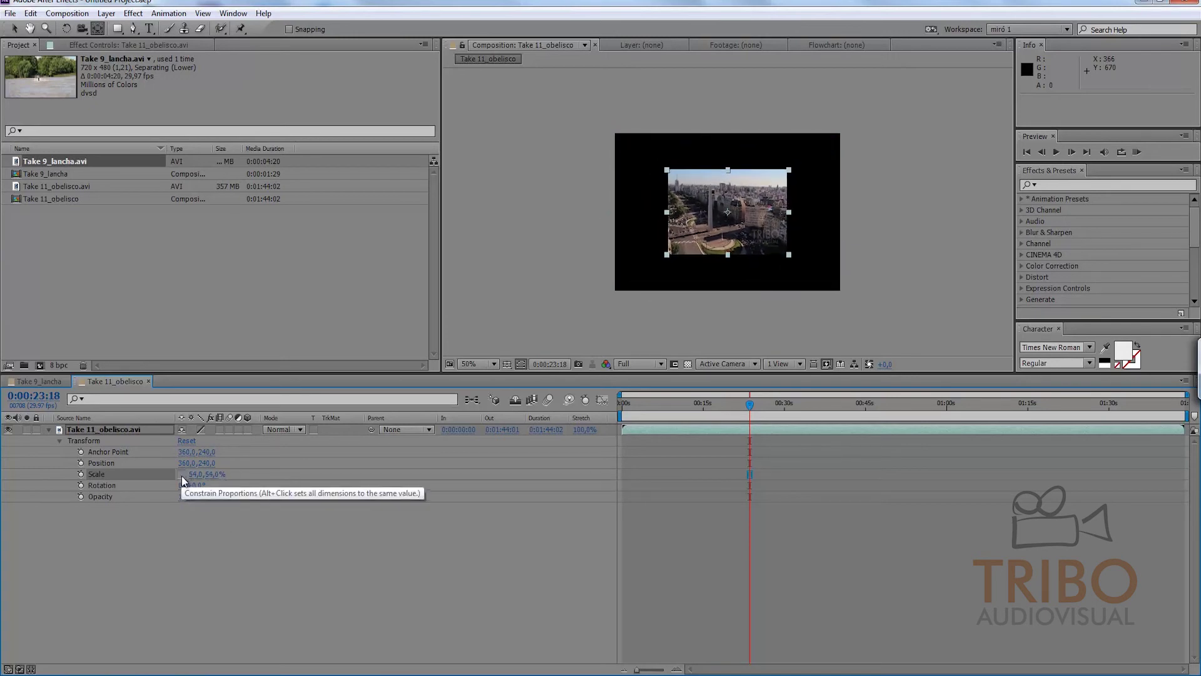
drag(212, 475, 199, 474)
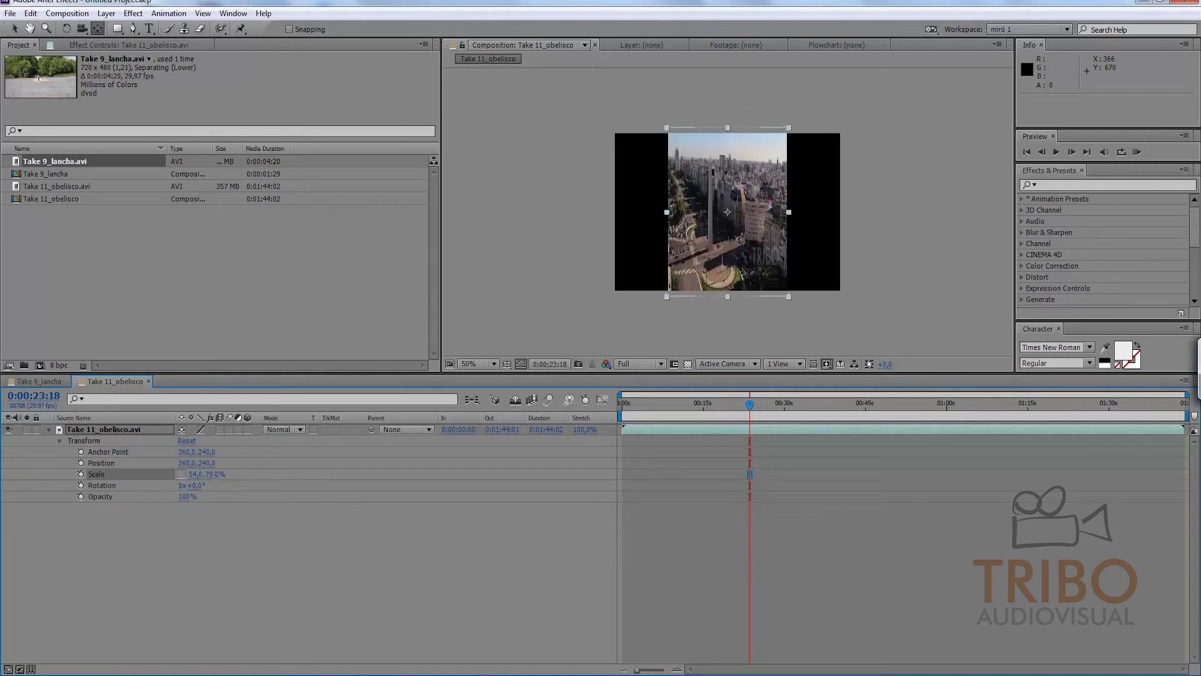
mouse_move(198, 475)
mouse_down()
mouse_move(238, 474)
mouse_move(208, 499)
mouse_up()
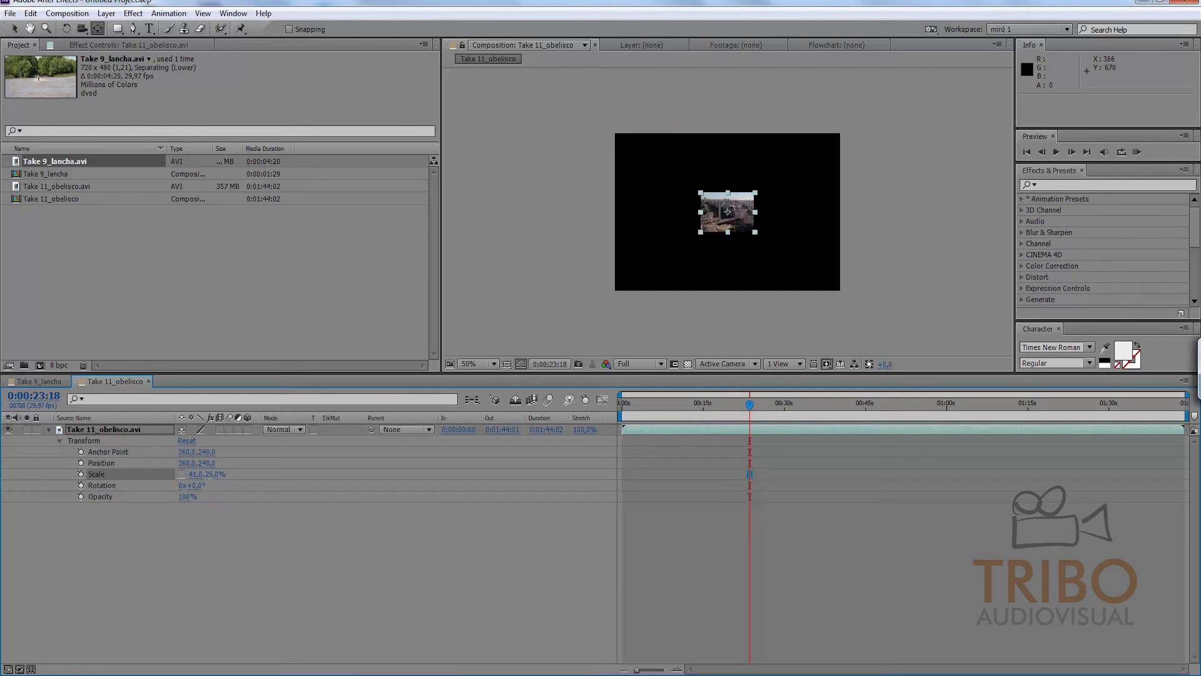
click(189, 442)
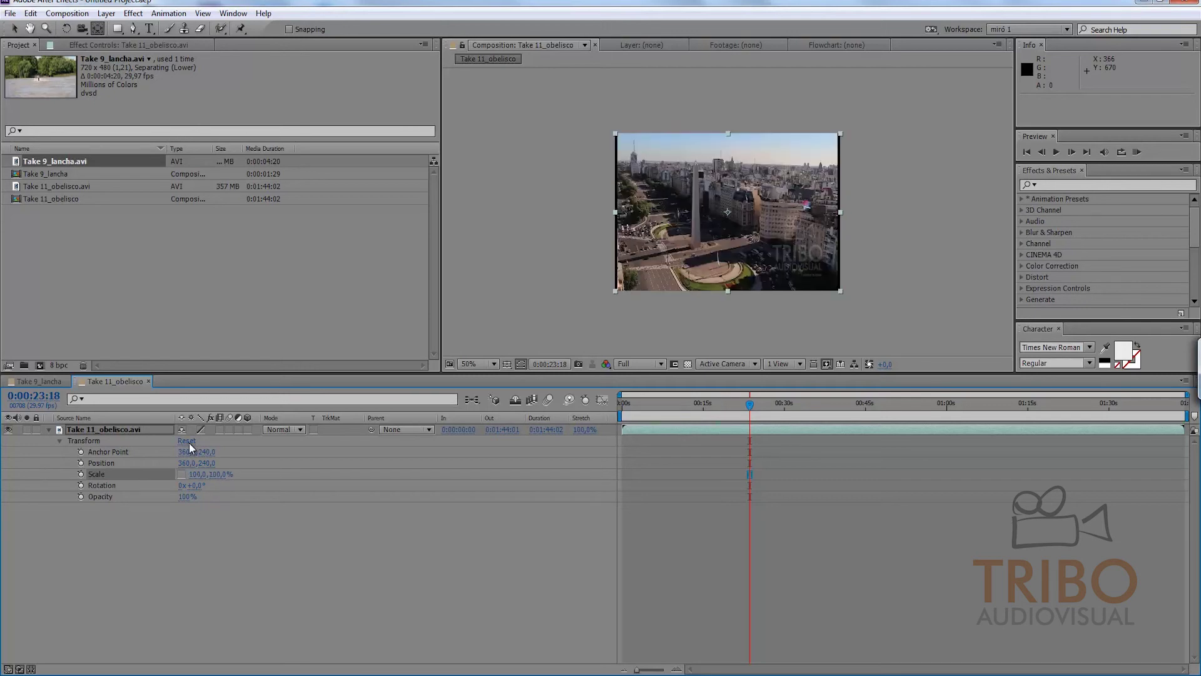
click(181, 474)
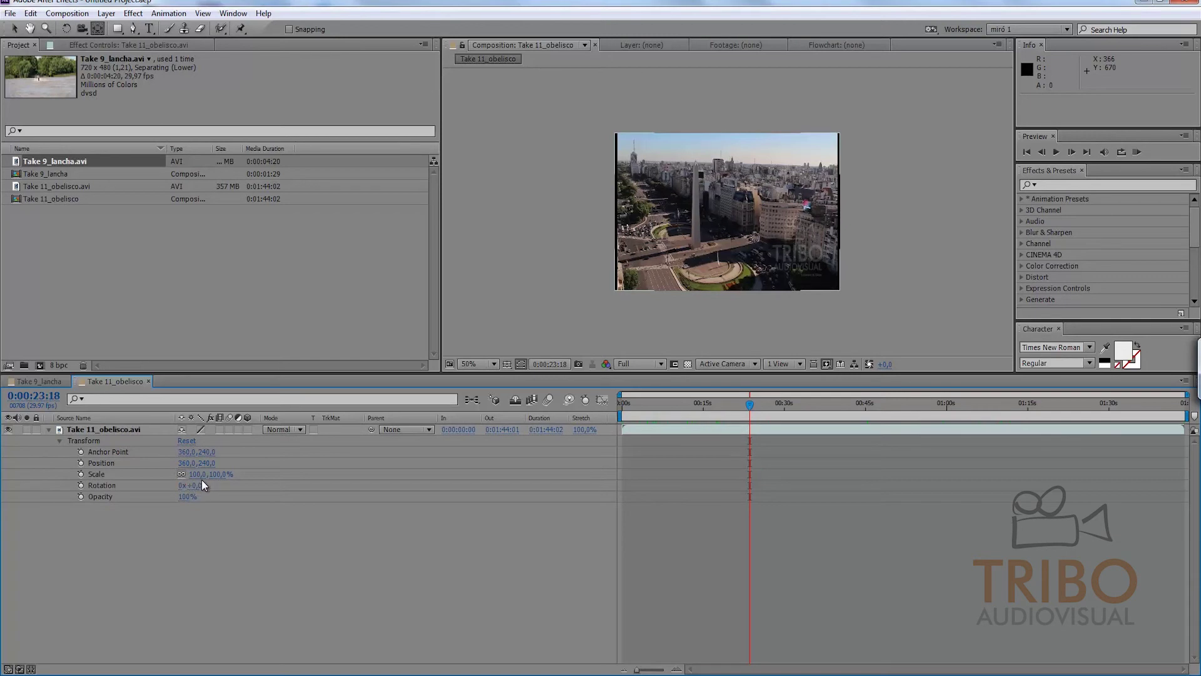
drag(212, 474, 219, 495)
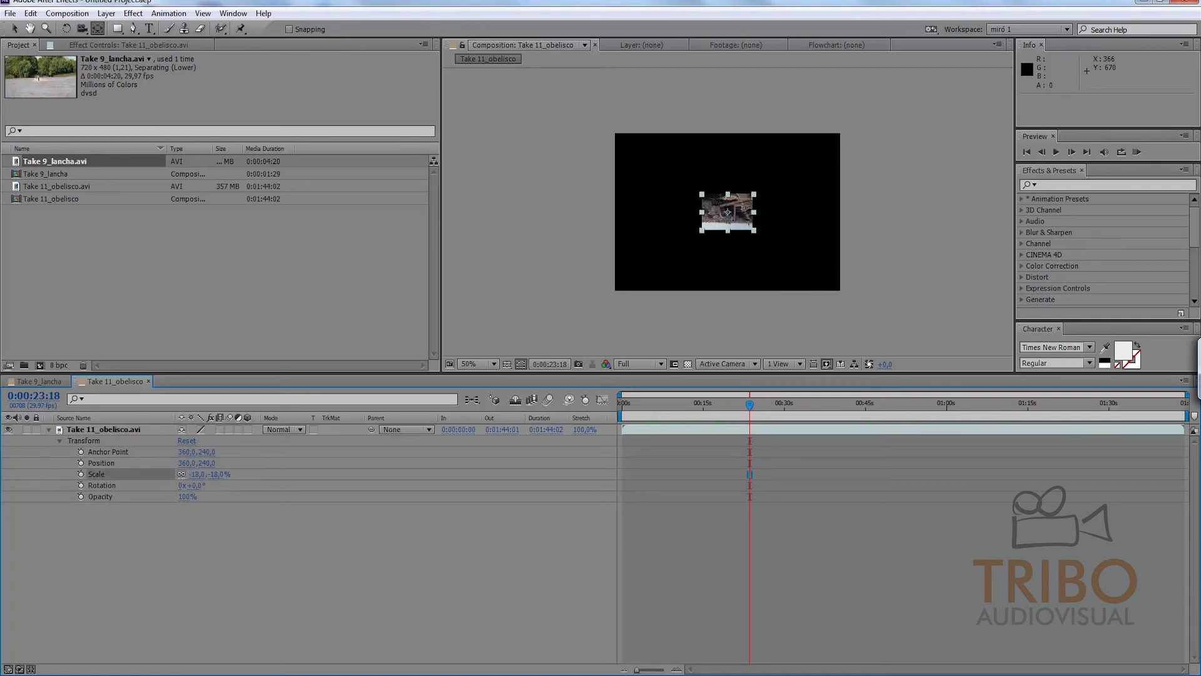
key(ctrl+z)
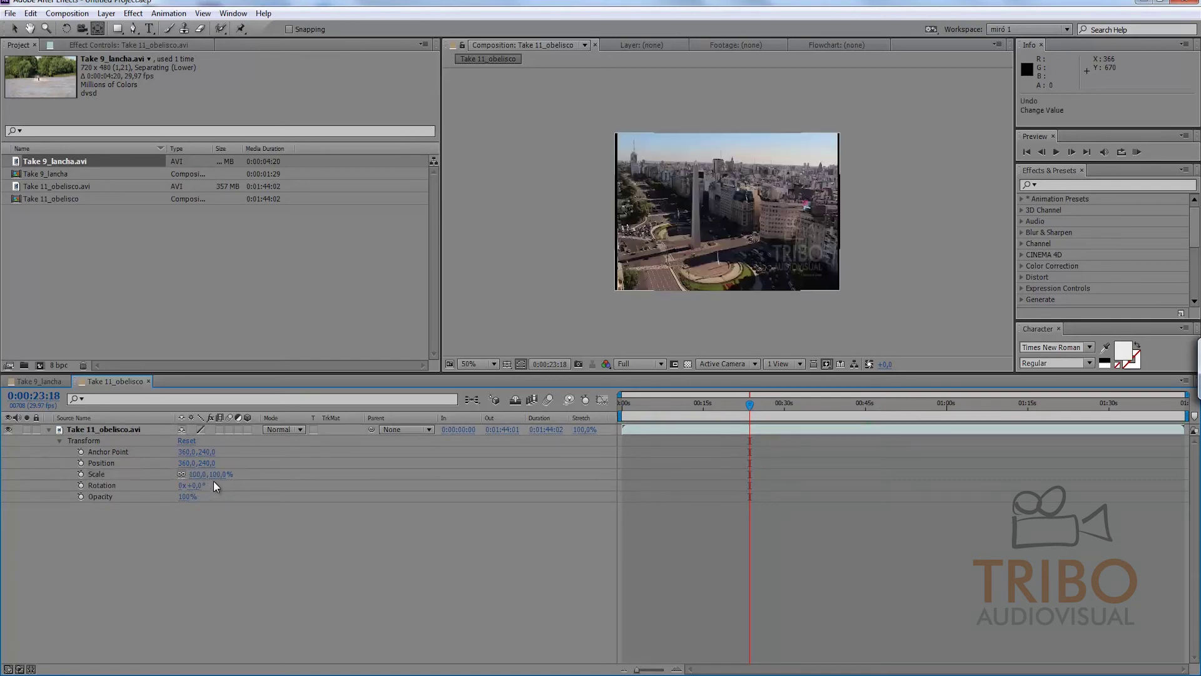
Scale the obelisk clip to 37% and position it at about 397,281.
mouse_move(213, 475)
mouse_down()
mouse_move(188, 474)
mouse_move(208, 509)
mouse_up()
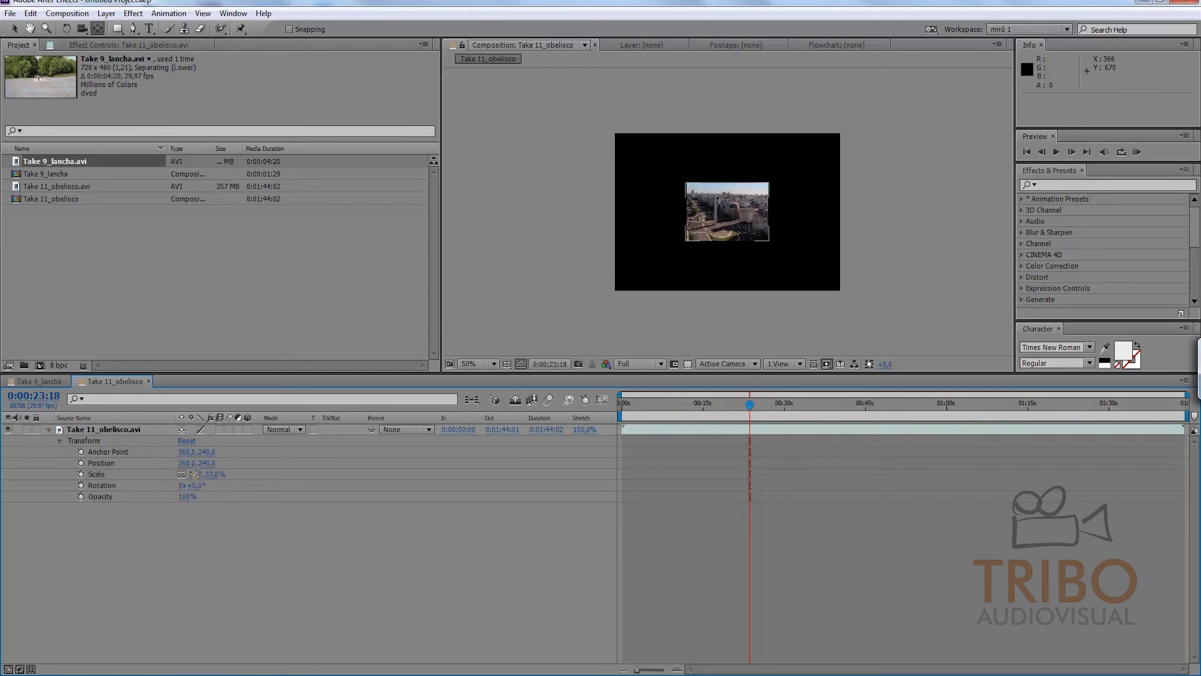
mouse_move(185, 464)
mouse_down()
mouse_move(240, 463)
mouse_move(208, 464)
mouse_up()
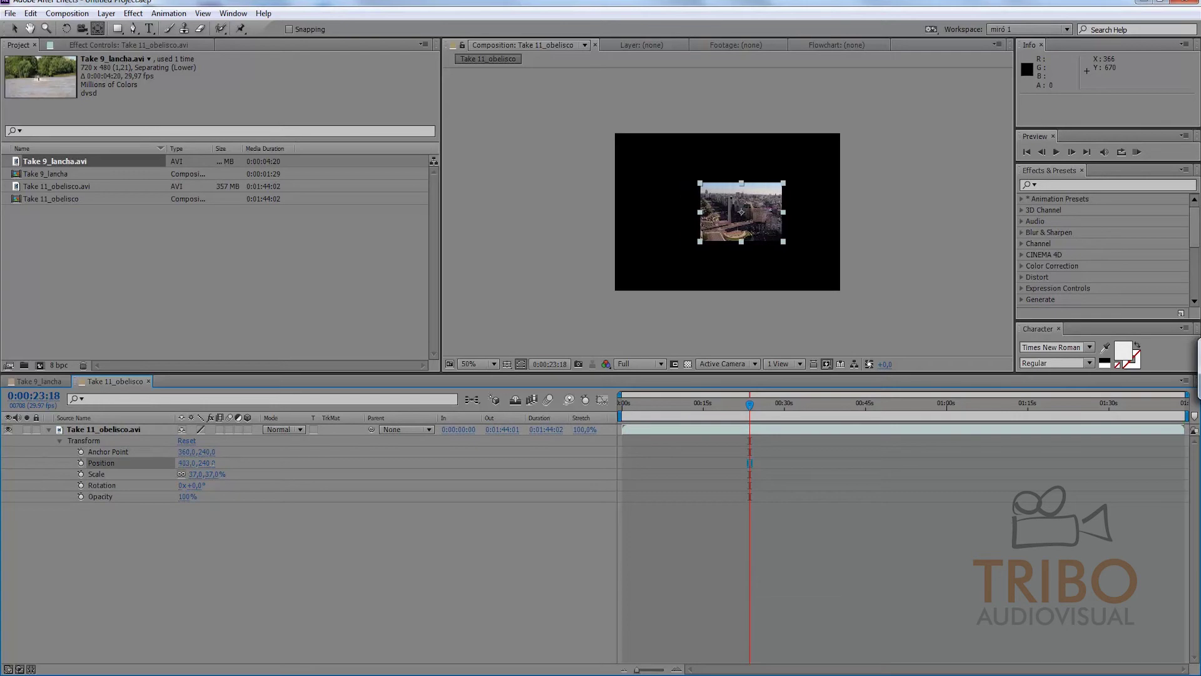
click(208, 463)
text(285)
key(Return)
mouse_move(207, 463)
mouse_down()
mouse_move(198, 463)
mouse_move(242, 461)
mouse_up()
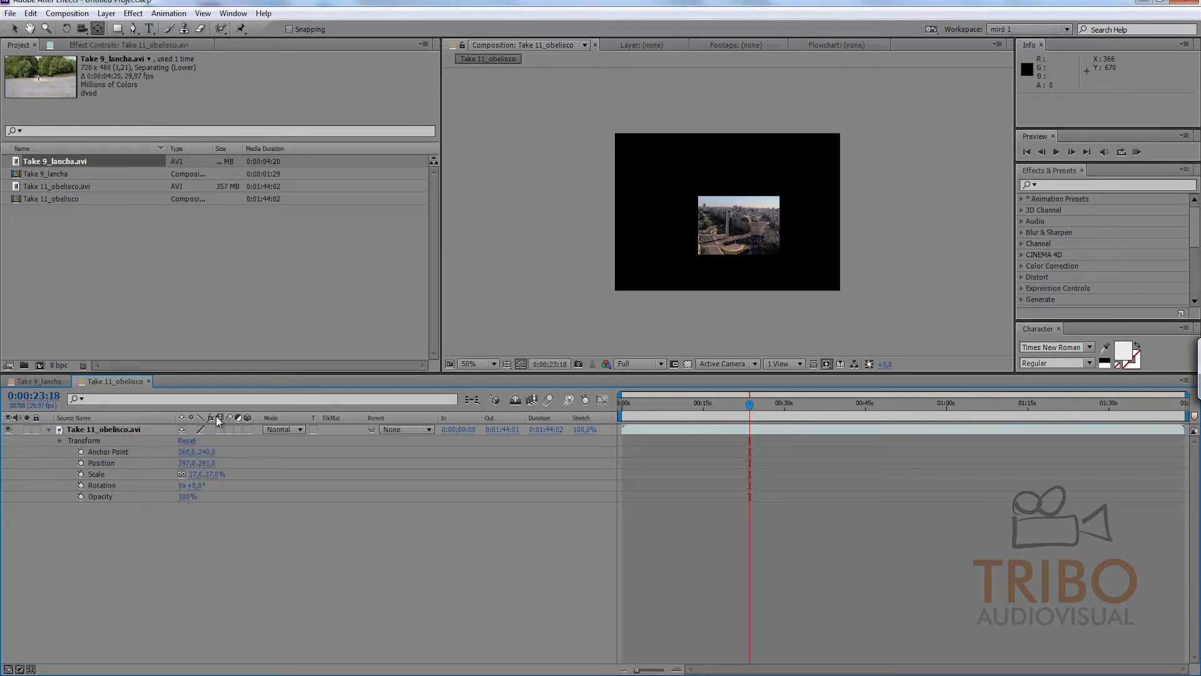
Reset the obelisk clip to its default size and return to the start of the timeline.
click(186, 441)
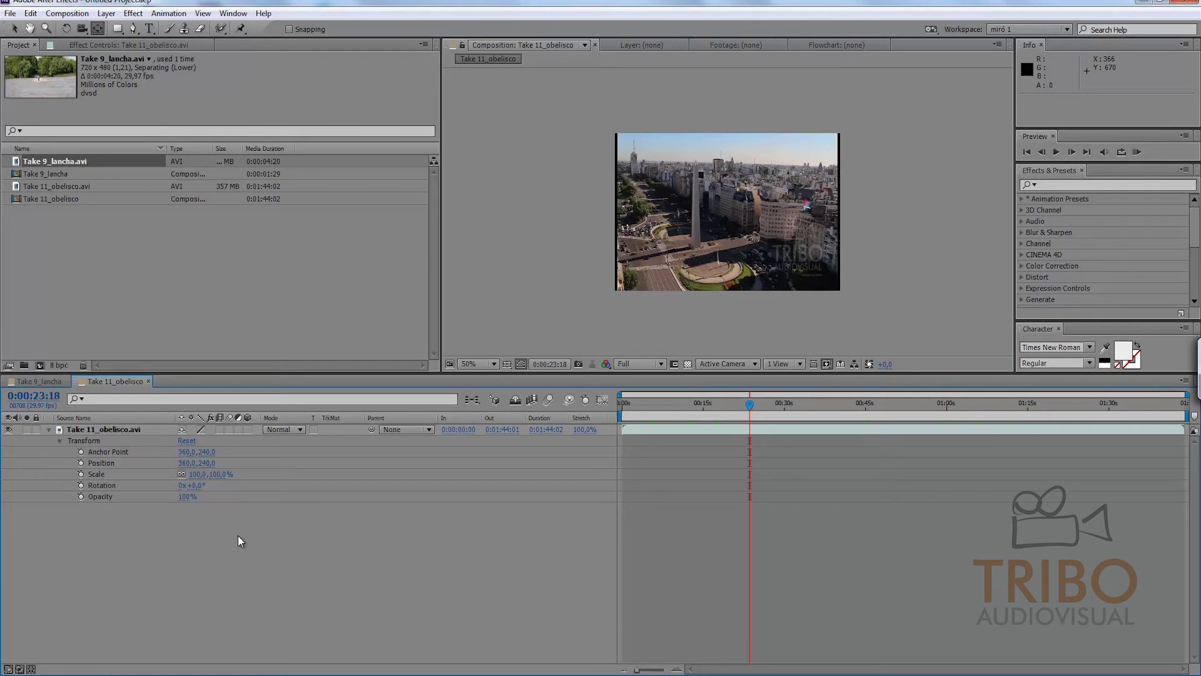
key(Home)
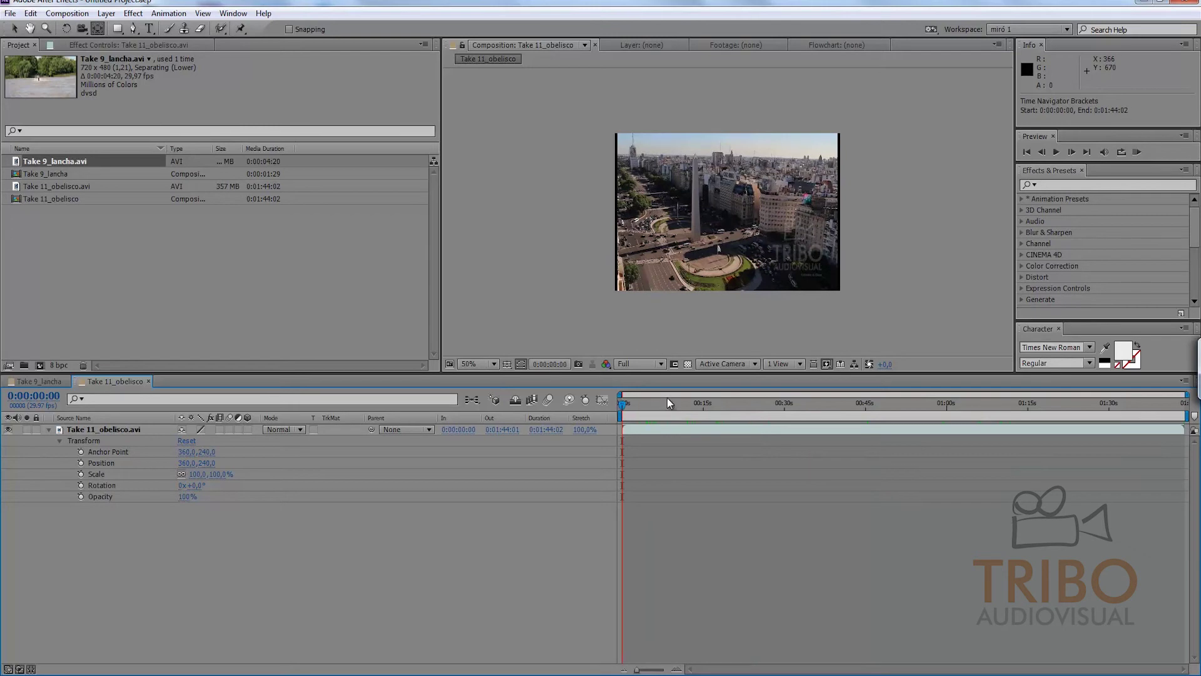
click(685, 401)
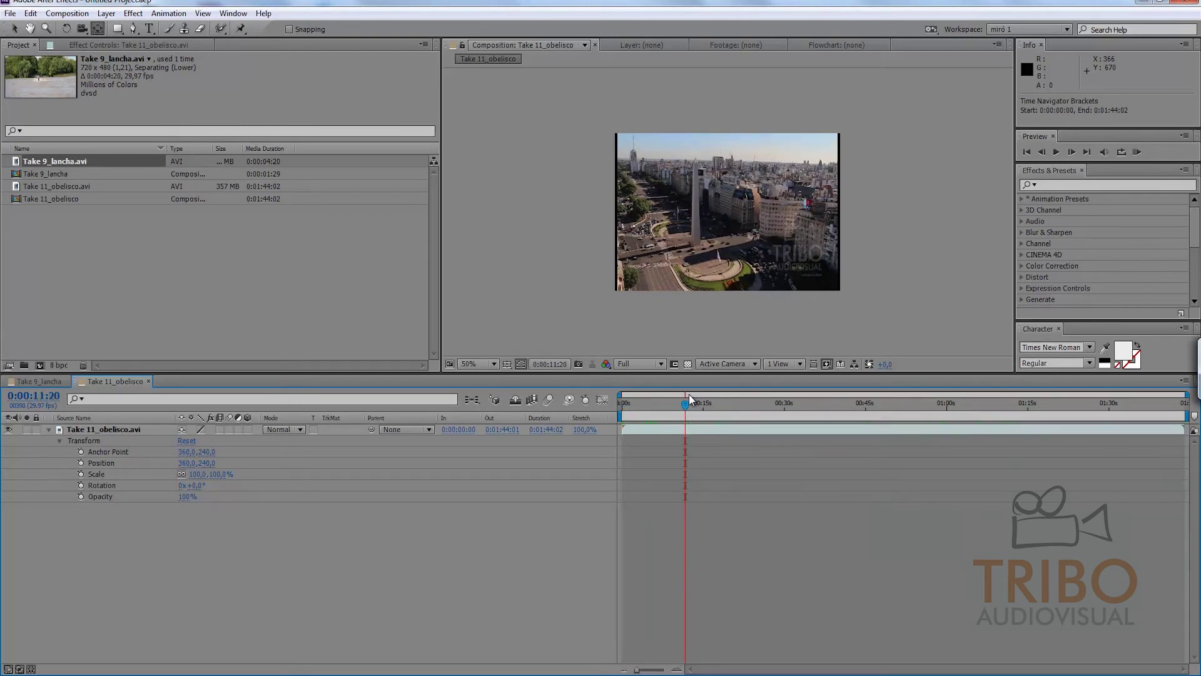
key(Home)
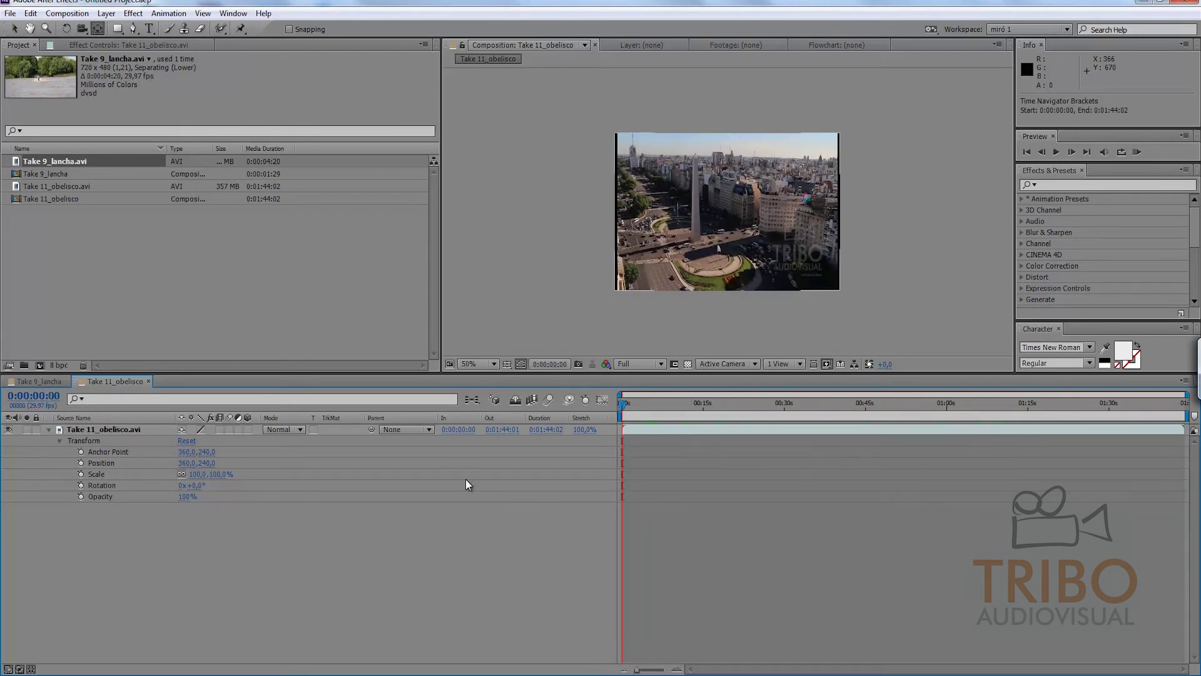
Set starting Position and 100% Scale keyframes at 0:00:00:00, discarding stray Rotation keys.
click(81, 475)
click(81, 485)
click(81, 474)
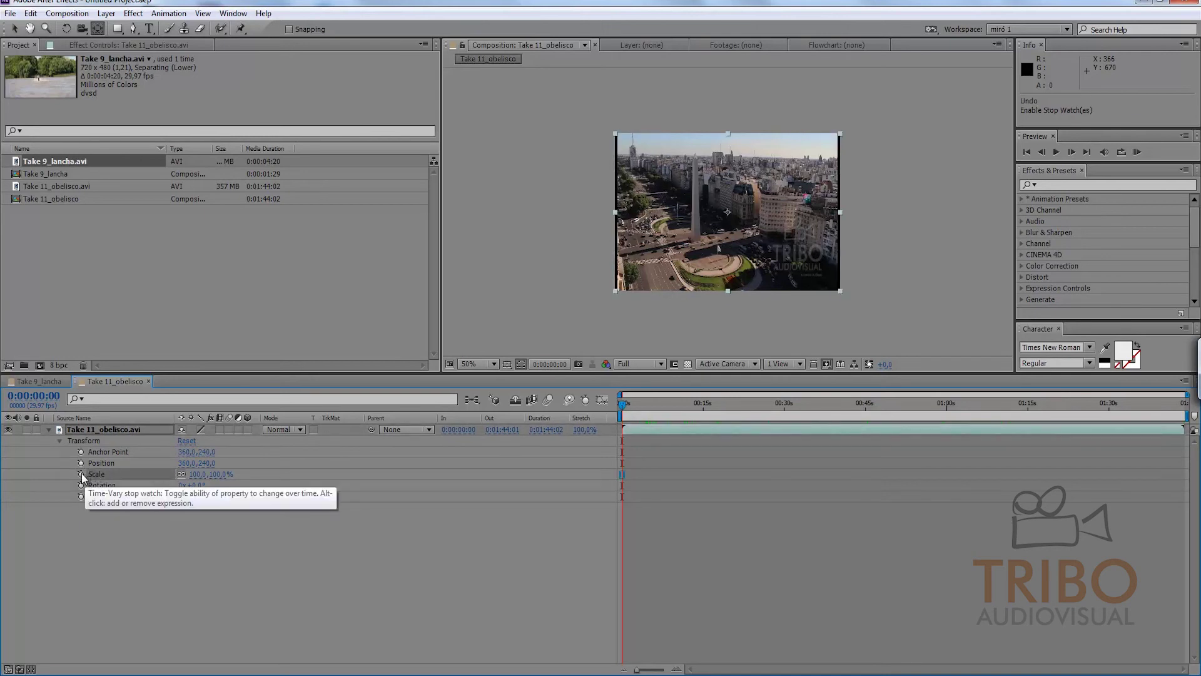
click(80, 463)
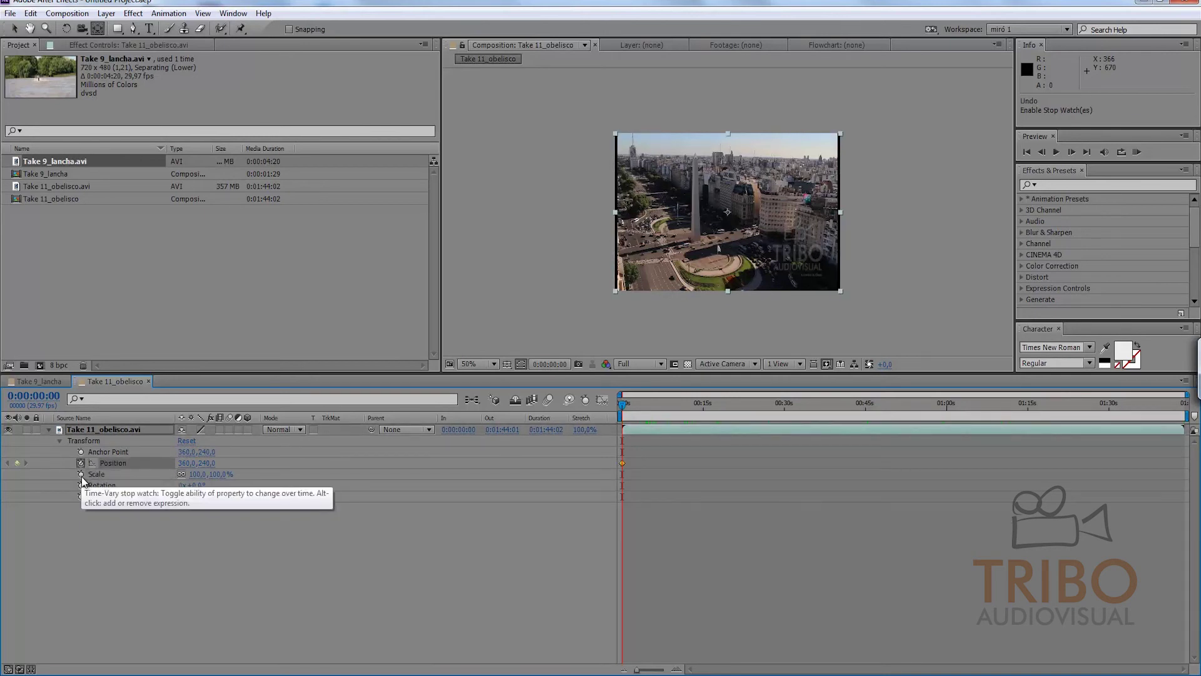
click(80, 474)
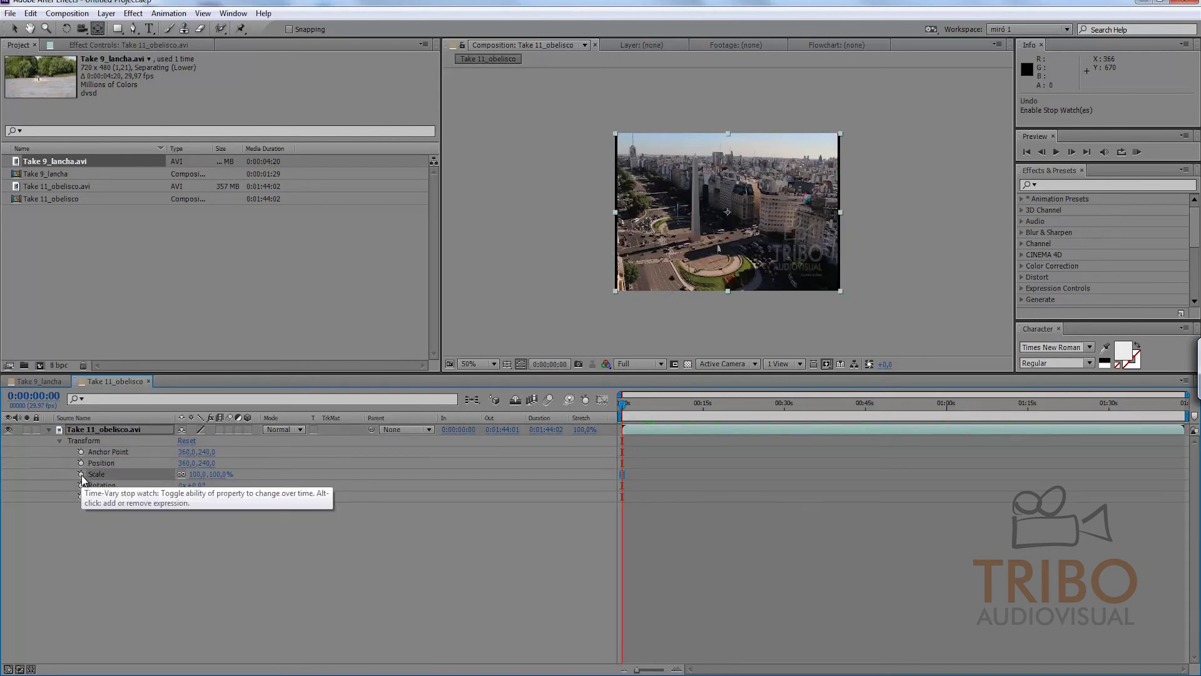
click(700, 546)
Add a 50% Scale keyframe at 0:00:52:29, then scrub back to check the shrink.
drag(643, 405, 1004, 410)
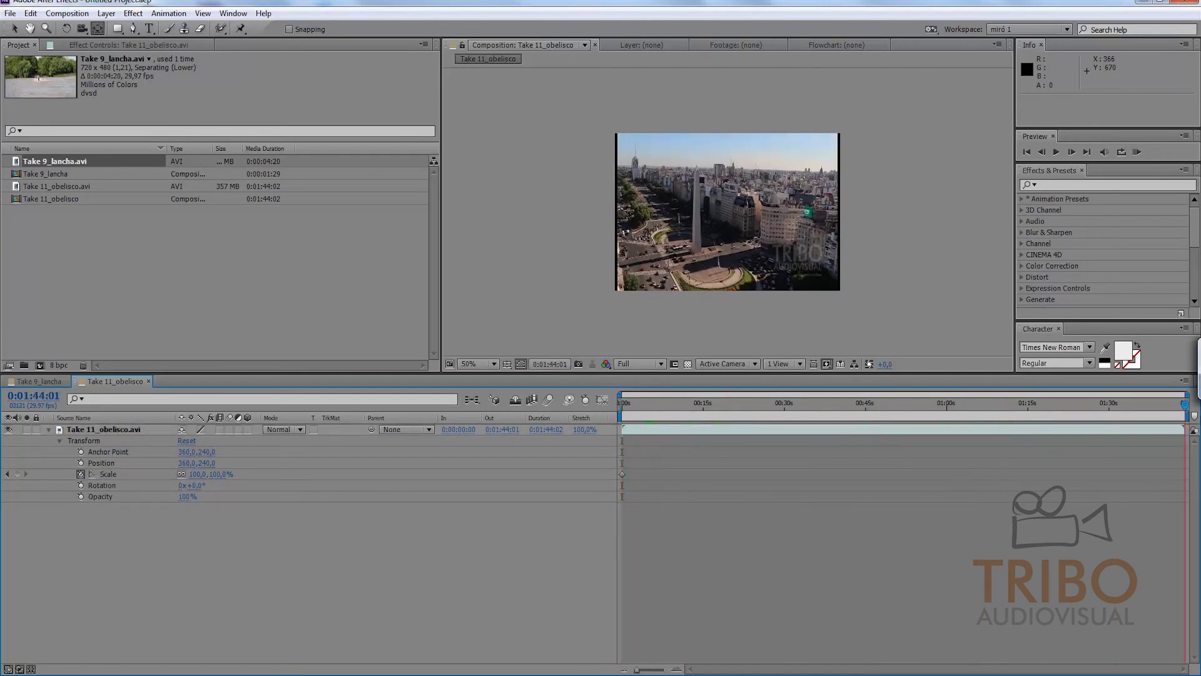
drag(1004, 408, 908, 407)
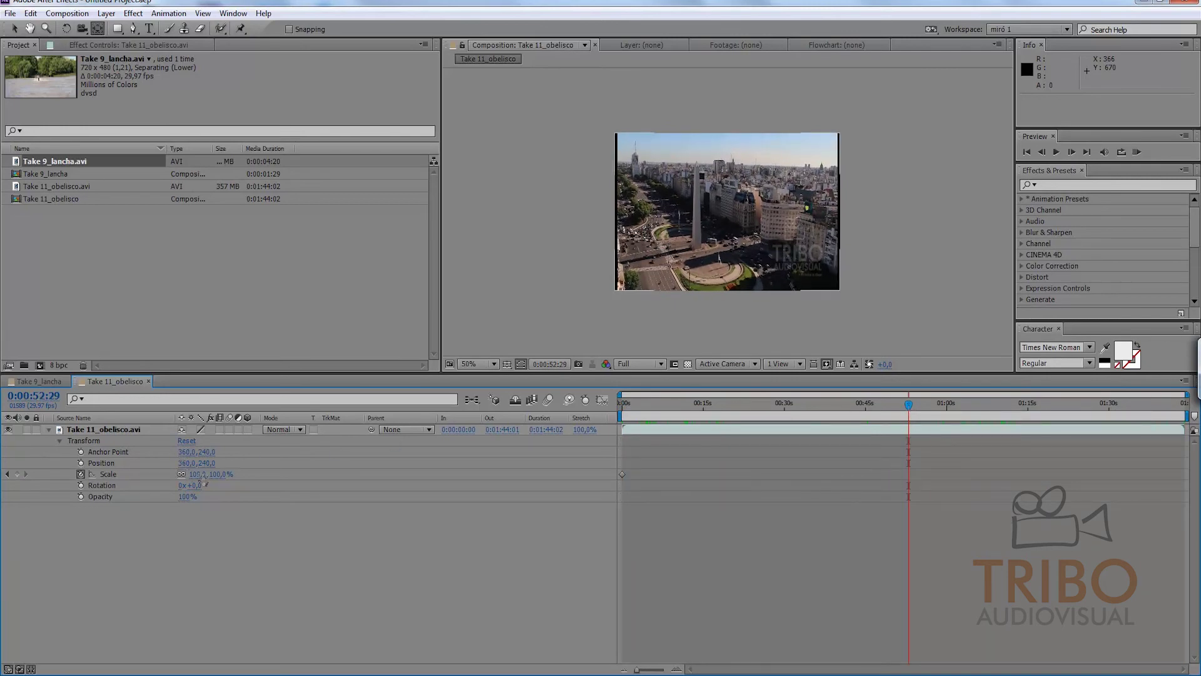
mouse_move(191, 473)
mouse_down()
mouse_move(153, 473)
mouse_move(201, 473)
mouse_up()
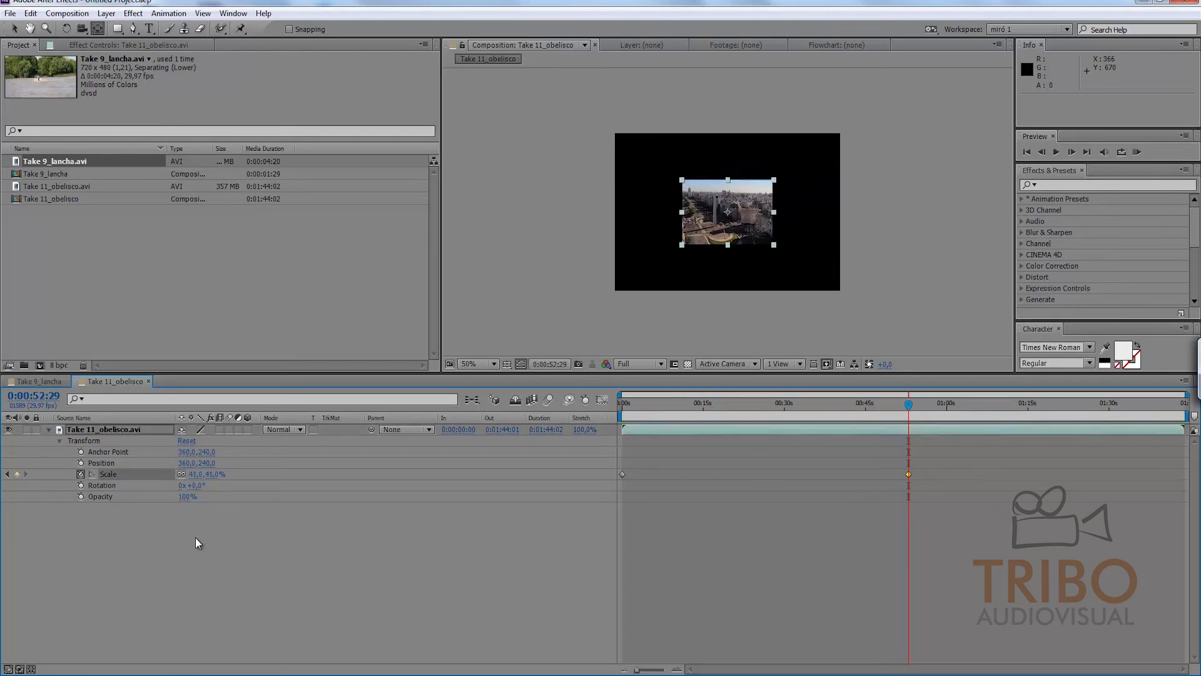
click(196, 540)
click(195, 474)
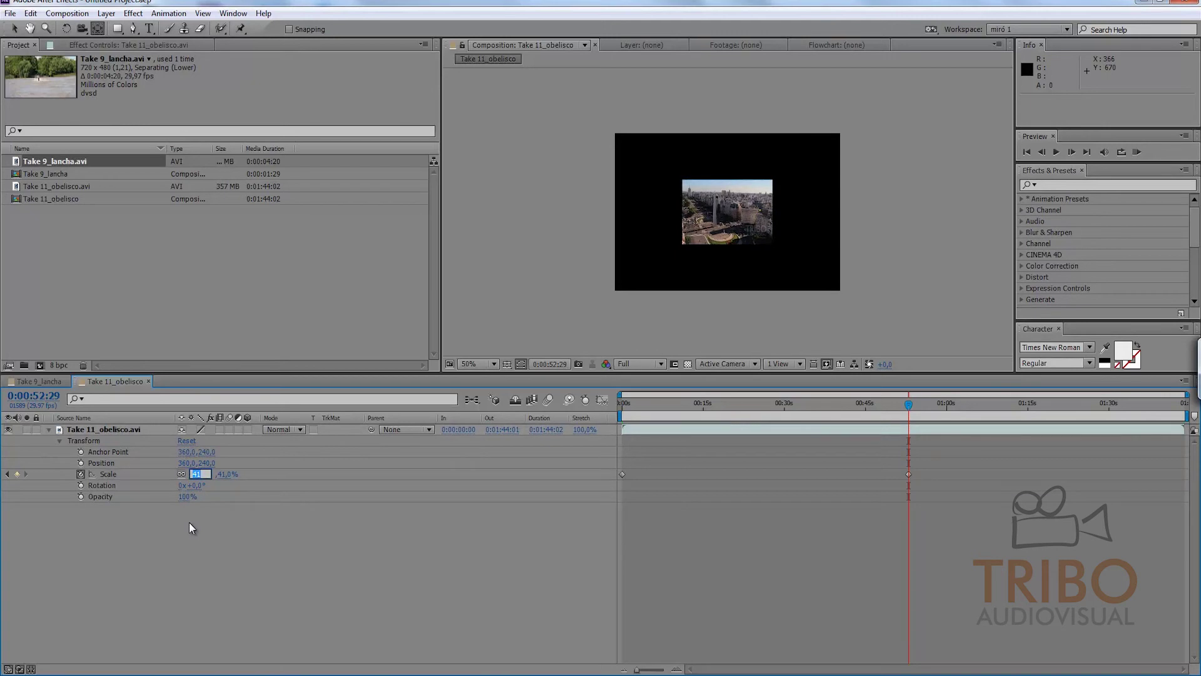
text(50)
key(Return)
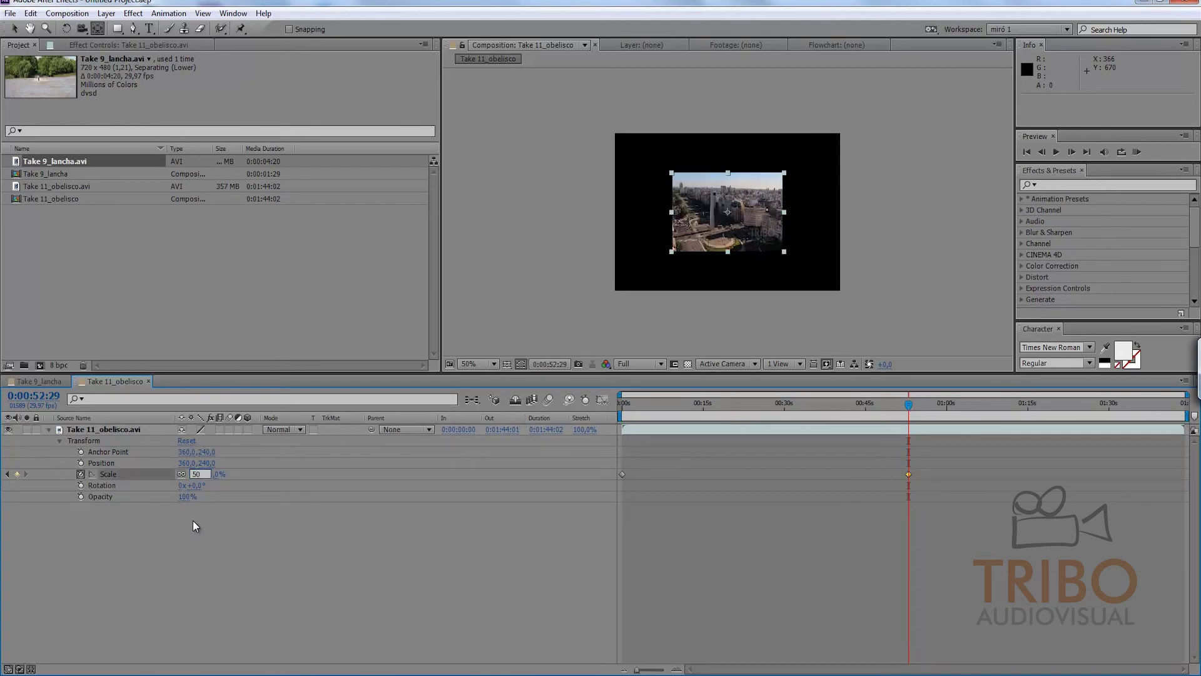
click(217, 561)
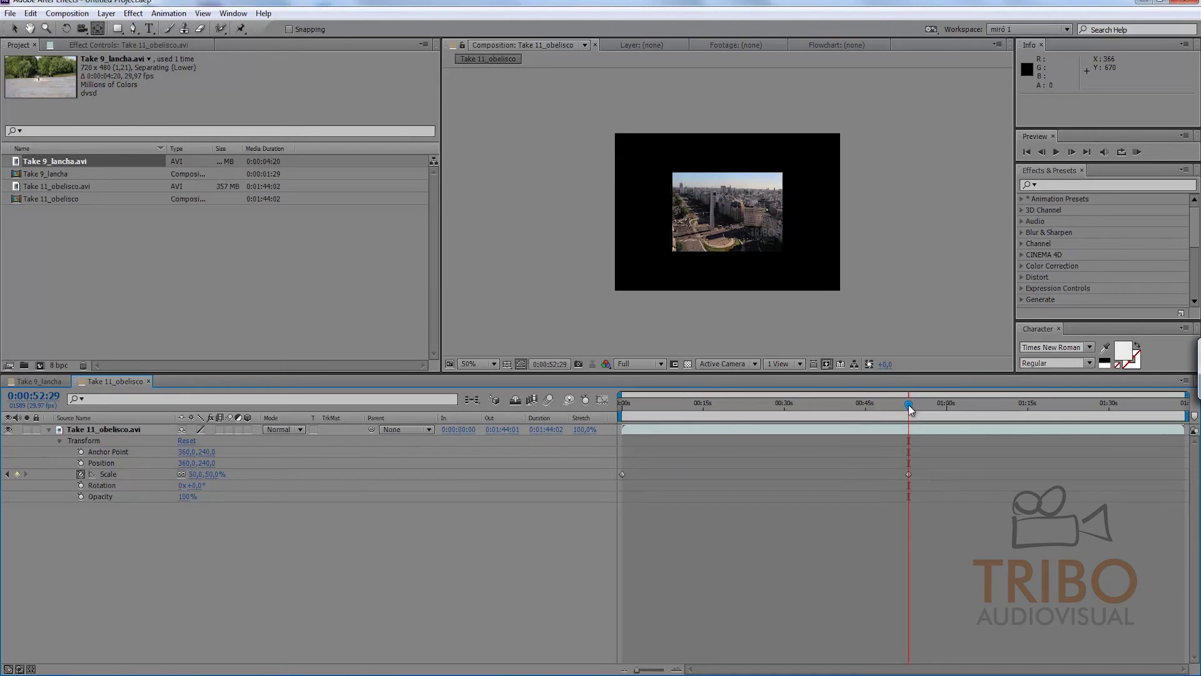
drag(909, 405, 716, 412)
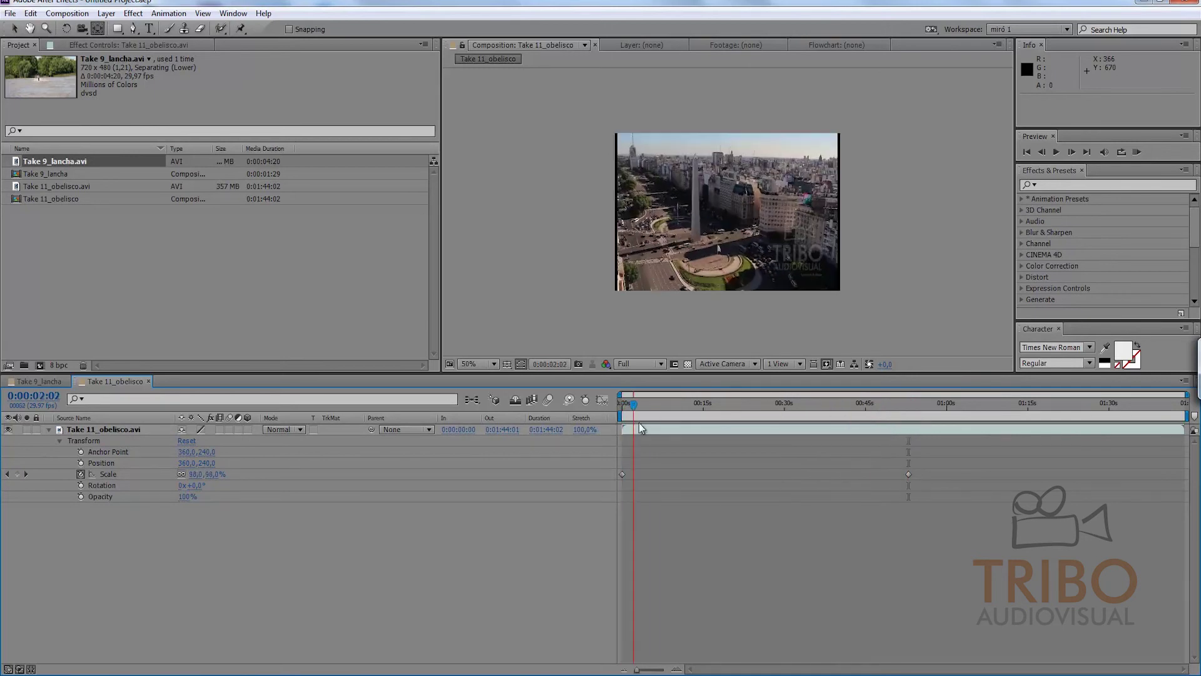
RAM-preview the shrink at Quarter resolution, then drag the 50% Scale keyframe much earlier.
drag(718, 412, 926, 421)
drag(812, 406, 398, 466)
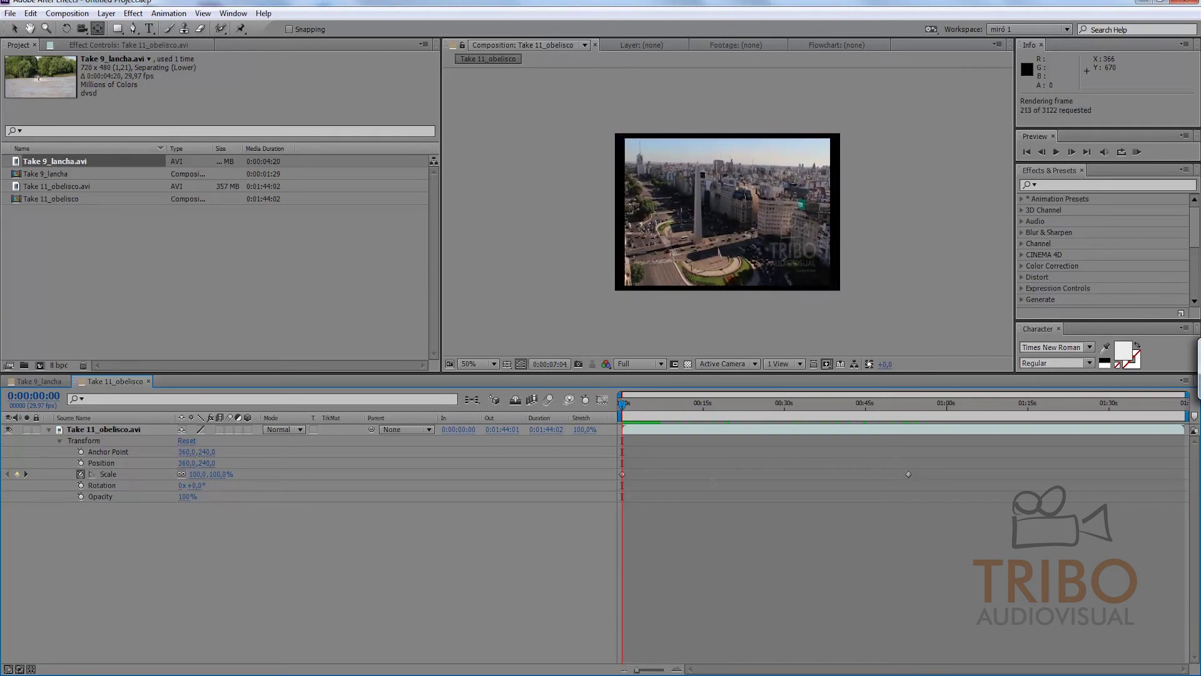
click(647, 363)
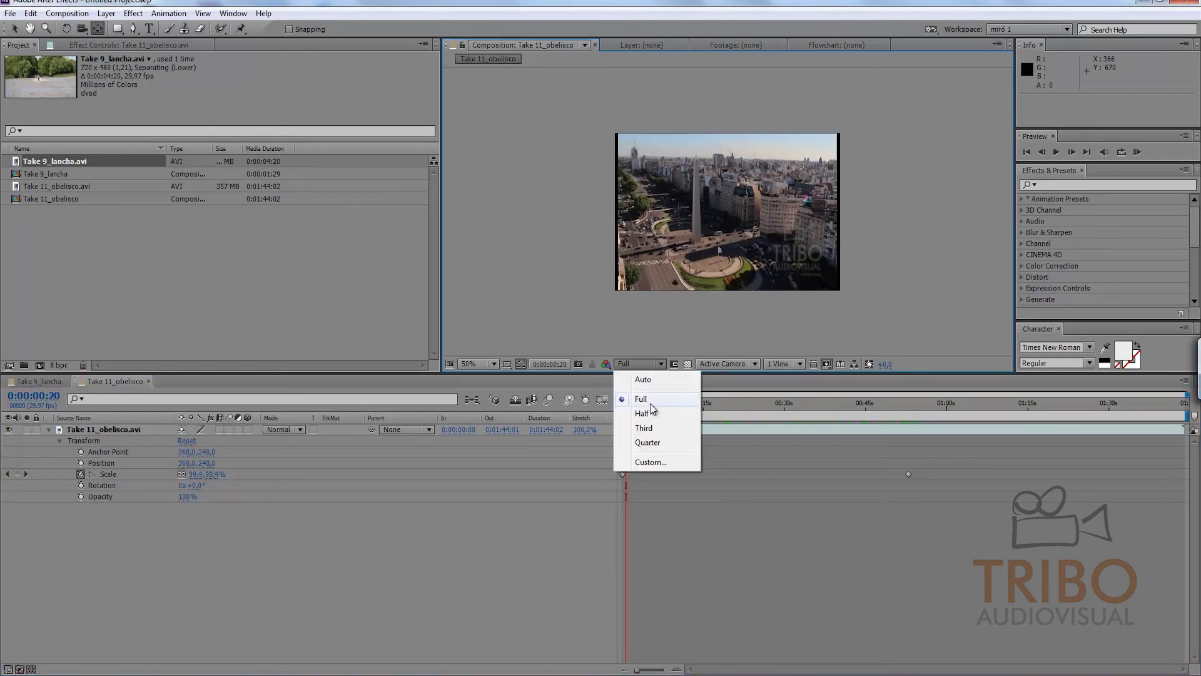
click(653, 443)
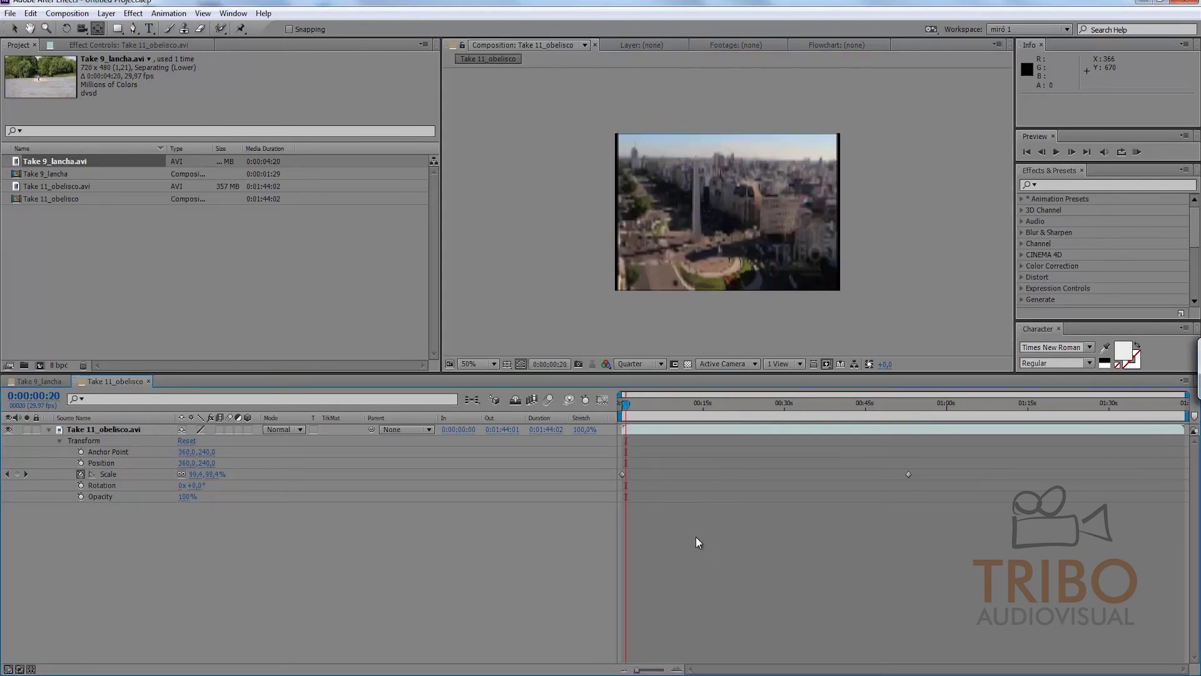
key(KP_0)
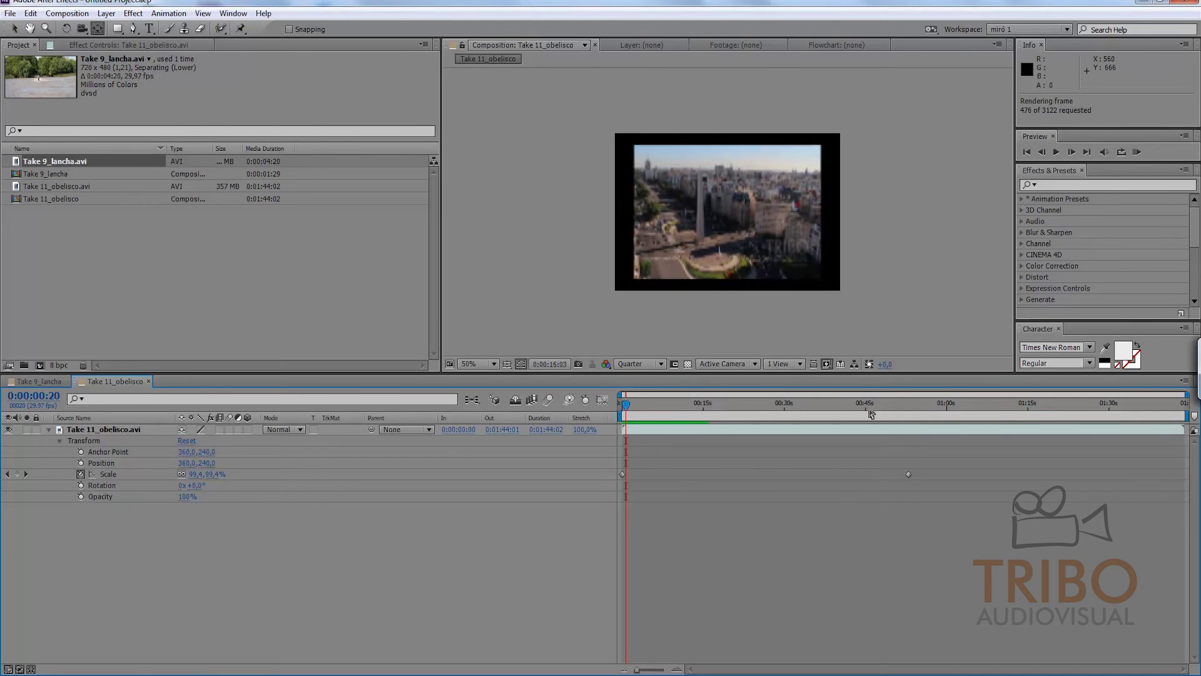
click(862, 470)
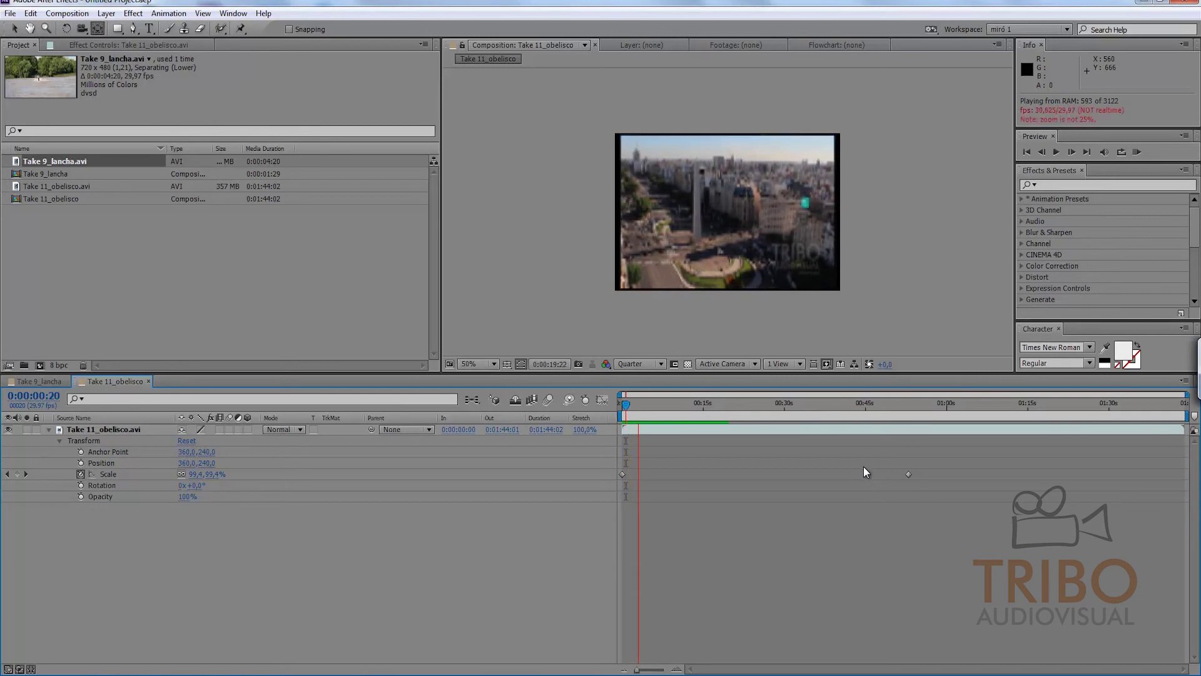
drag(908, 474, 647, 475)
Place the 50% Scale keyframe at about five seconds and preview the quicker shrink.
click(658, 517)
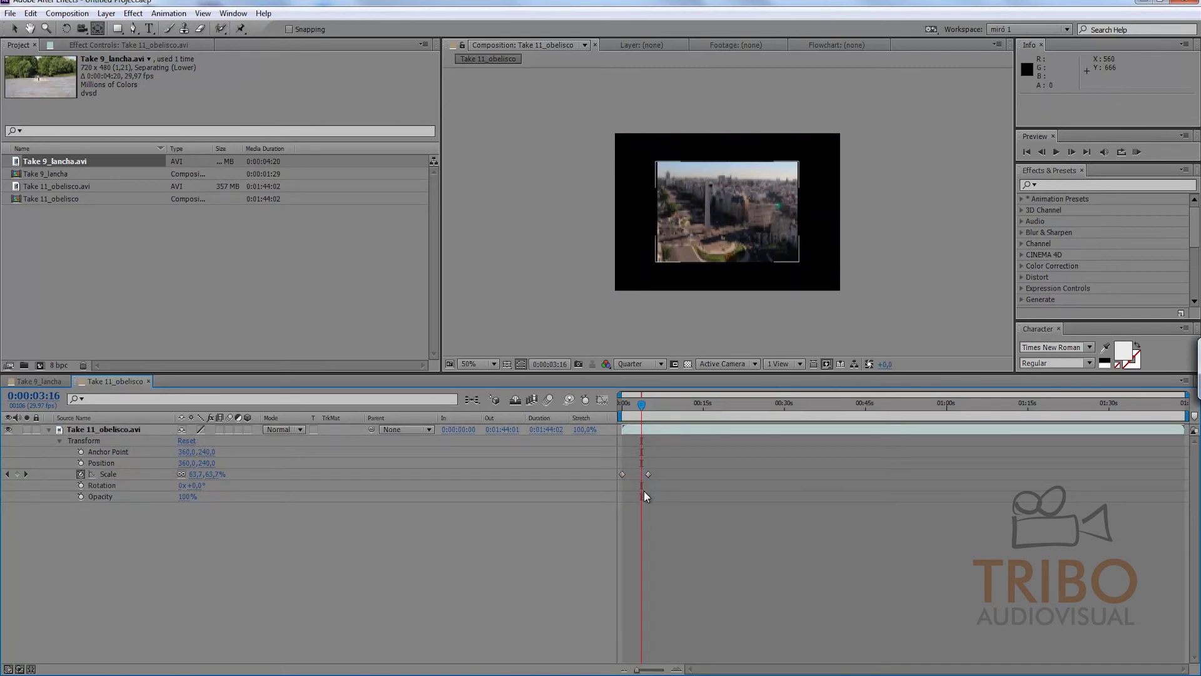
key(KP_0)
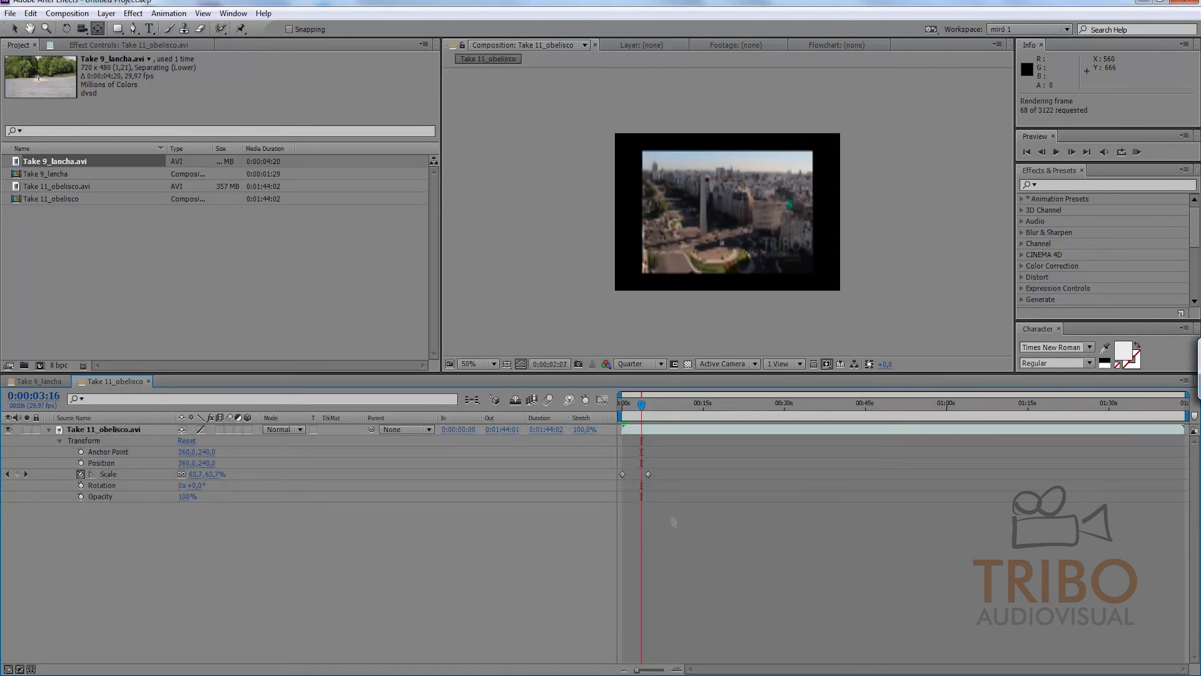
drag(922, 406, 656, 410)
End the work area at 0:00:06:07, trim the comp to it, and preview.
click(642, 430)
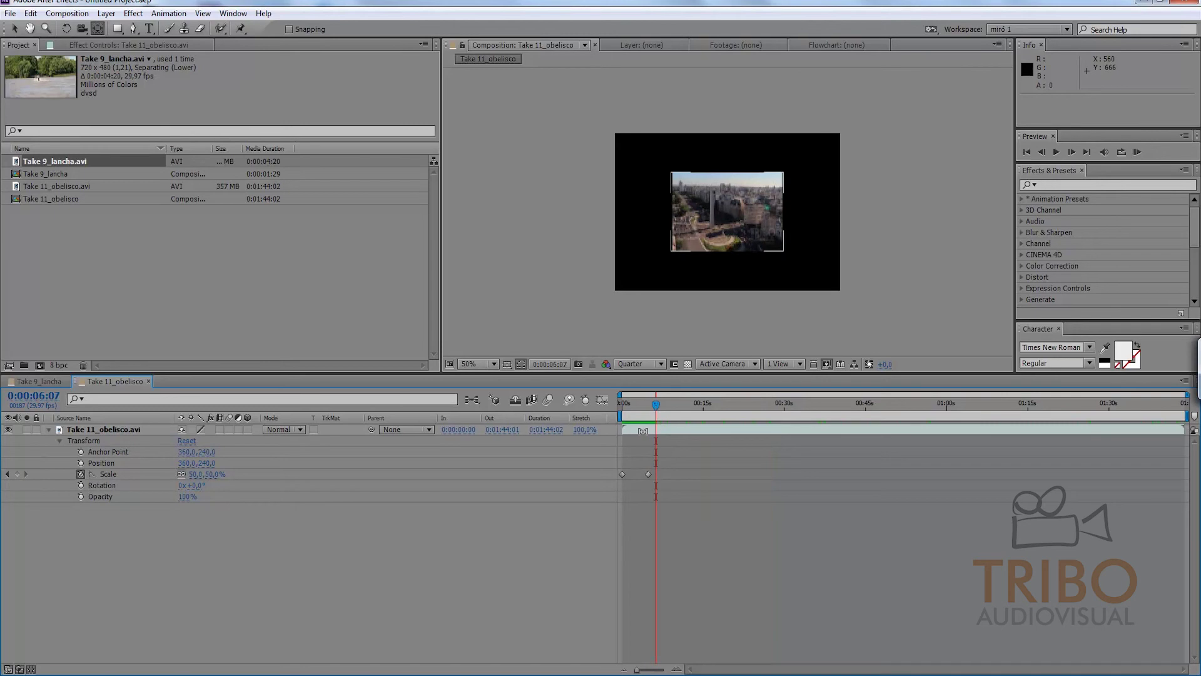
key(n)
right_click(644, 414)
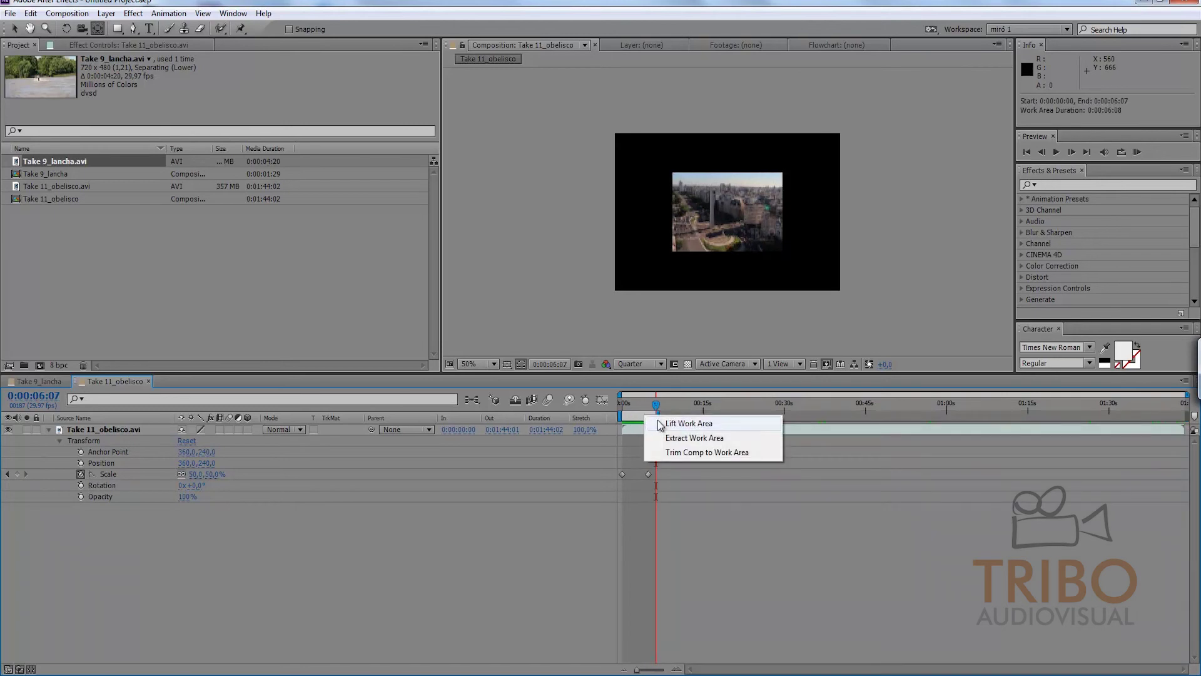
click(682, 452)
drag(967, 403, 552, 431)
key(KP_0)
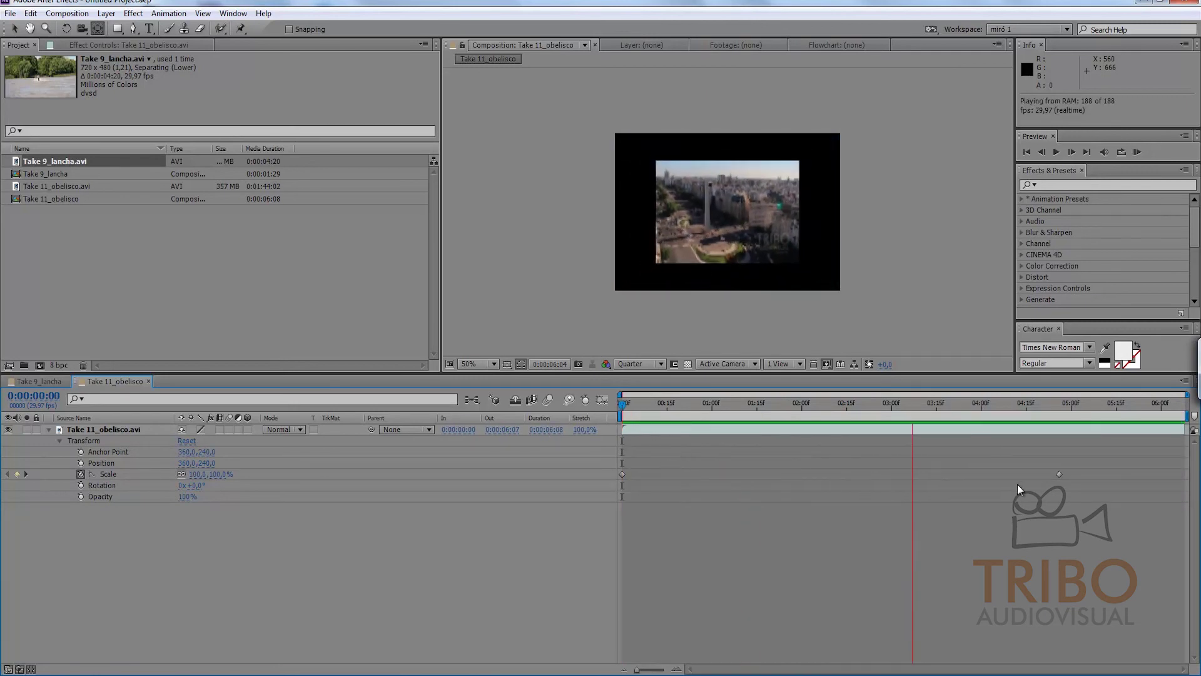
Move the 50% Scale keyframe to under one second and preview the animation.
click(1059, 475)
drag(690, 475, 685, 480)
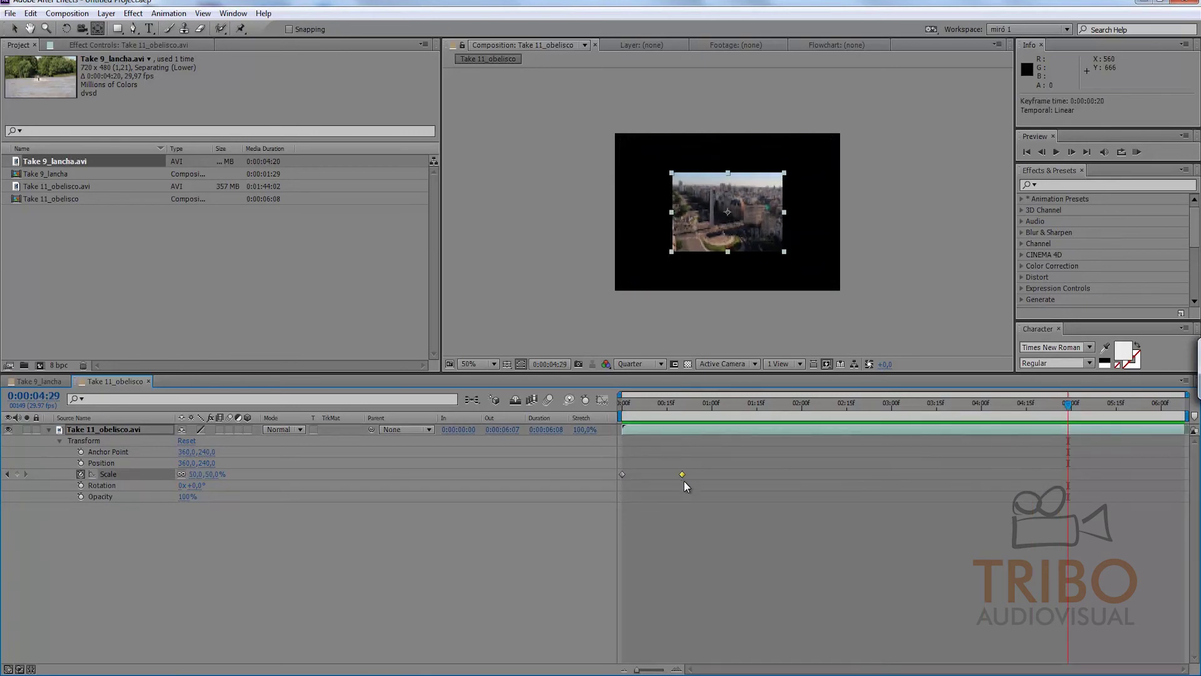
click(686, 513)
key(KP_0)
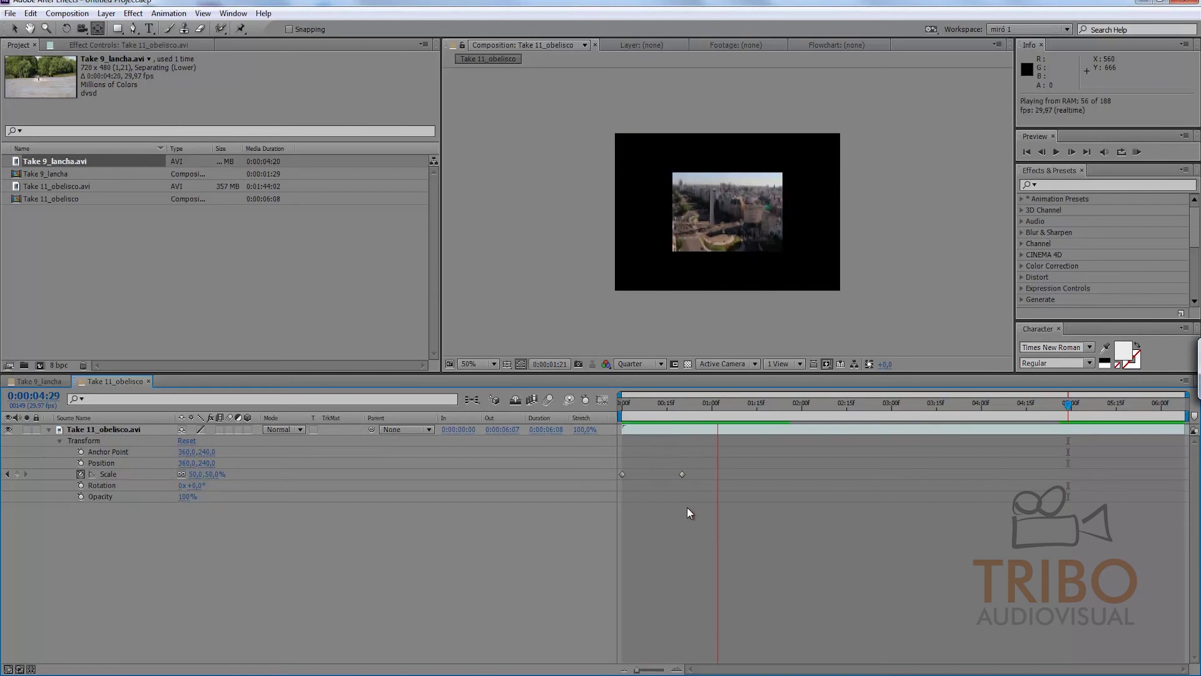
click(691, 504)
key(KP_0)
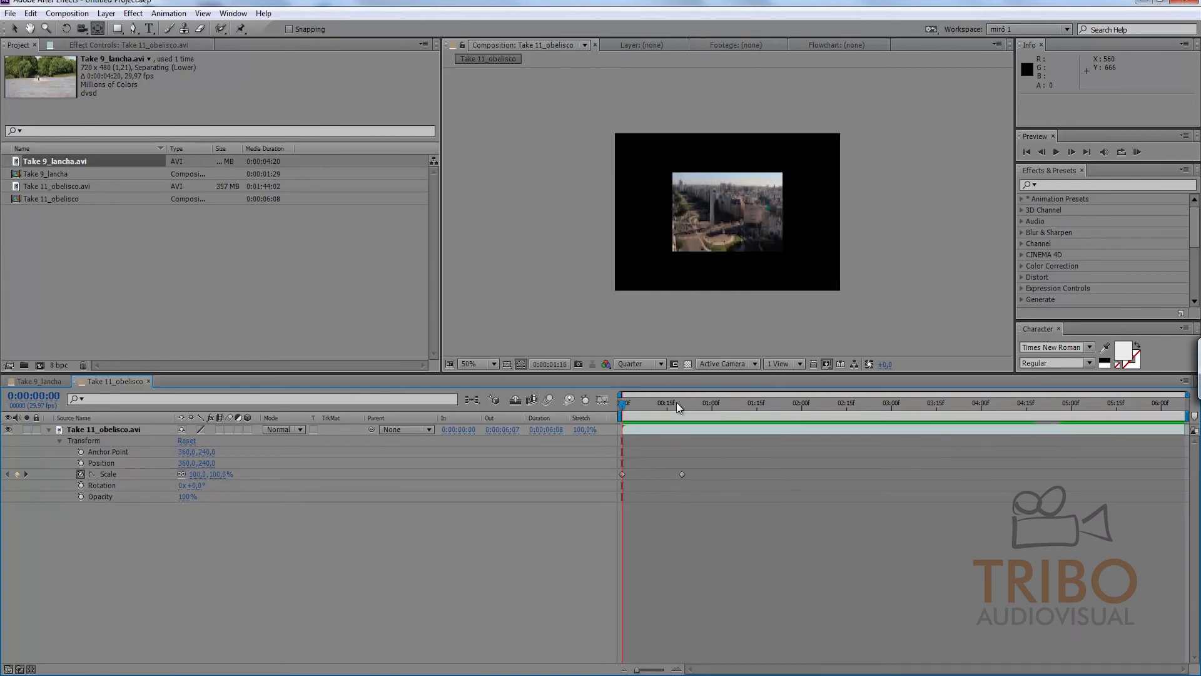
Add a 31% Scale keyframe at about 0:00:01:08.
drag(690, 401, 808, 384)
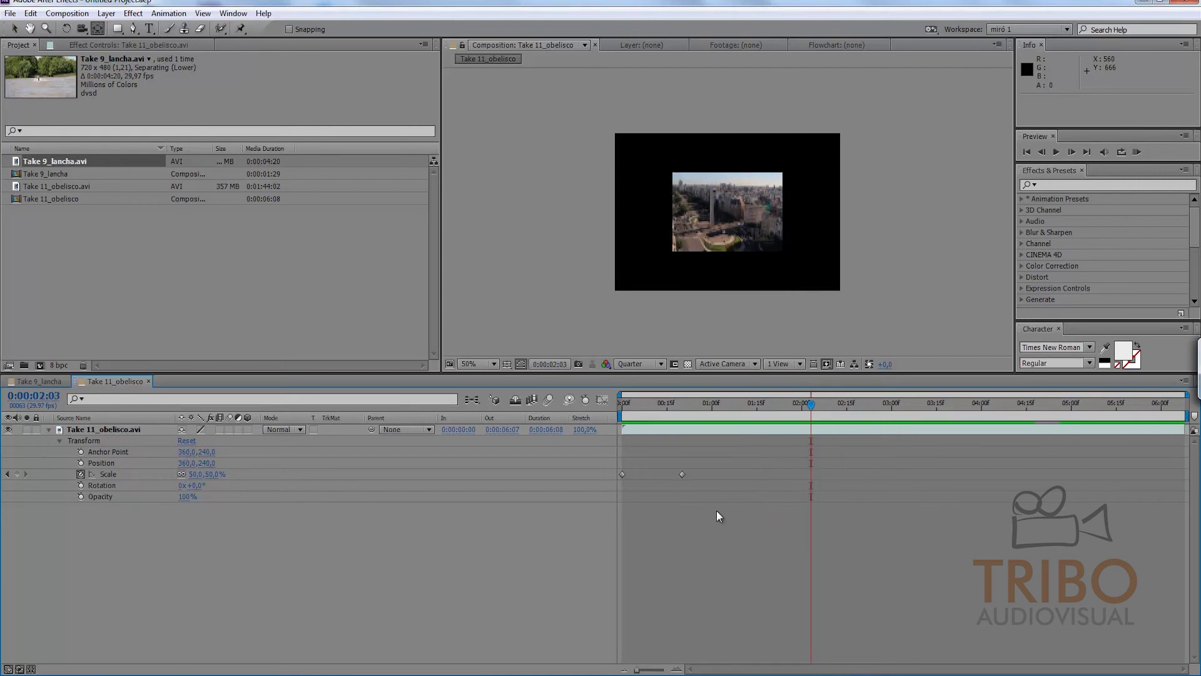
key(j)
click(683, 474)
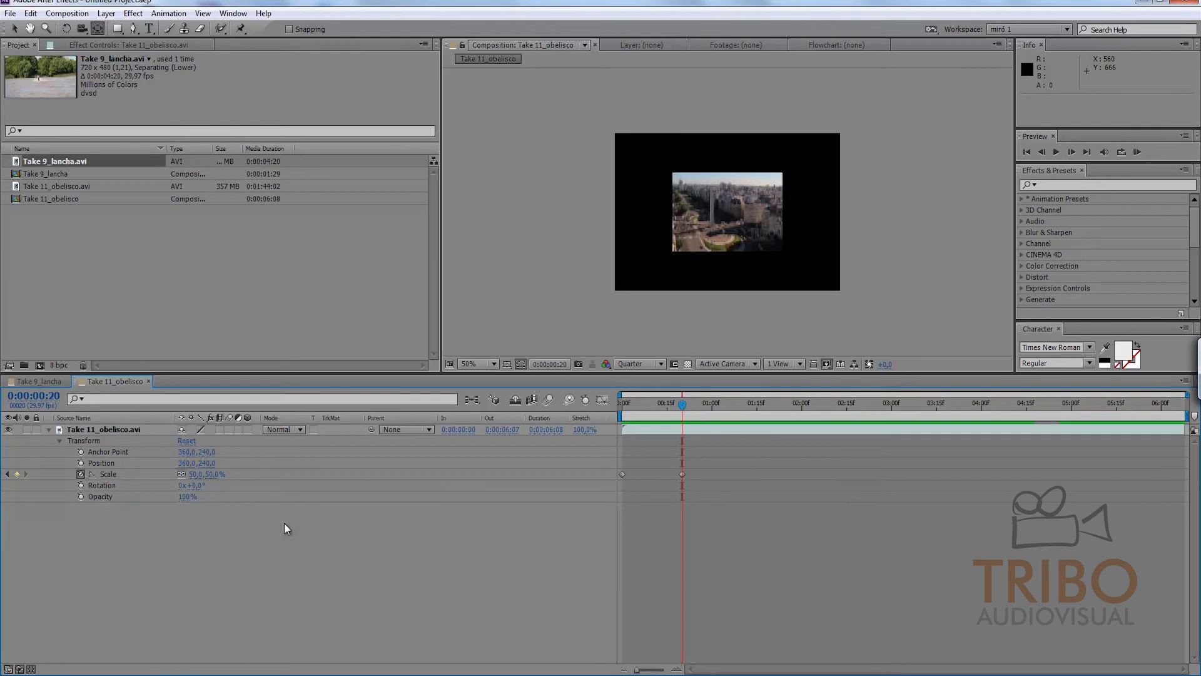
drag(734, 402, 737, 402)
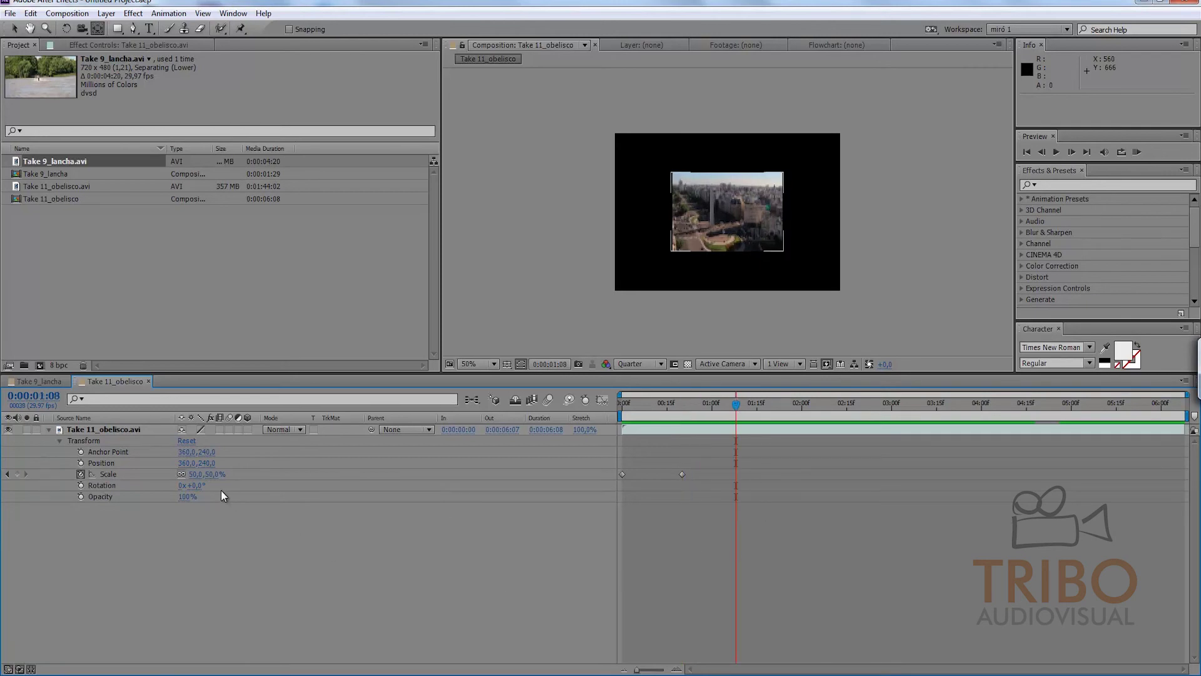
drag(207, 474, 243, 523)
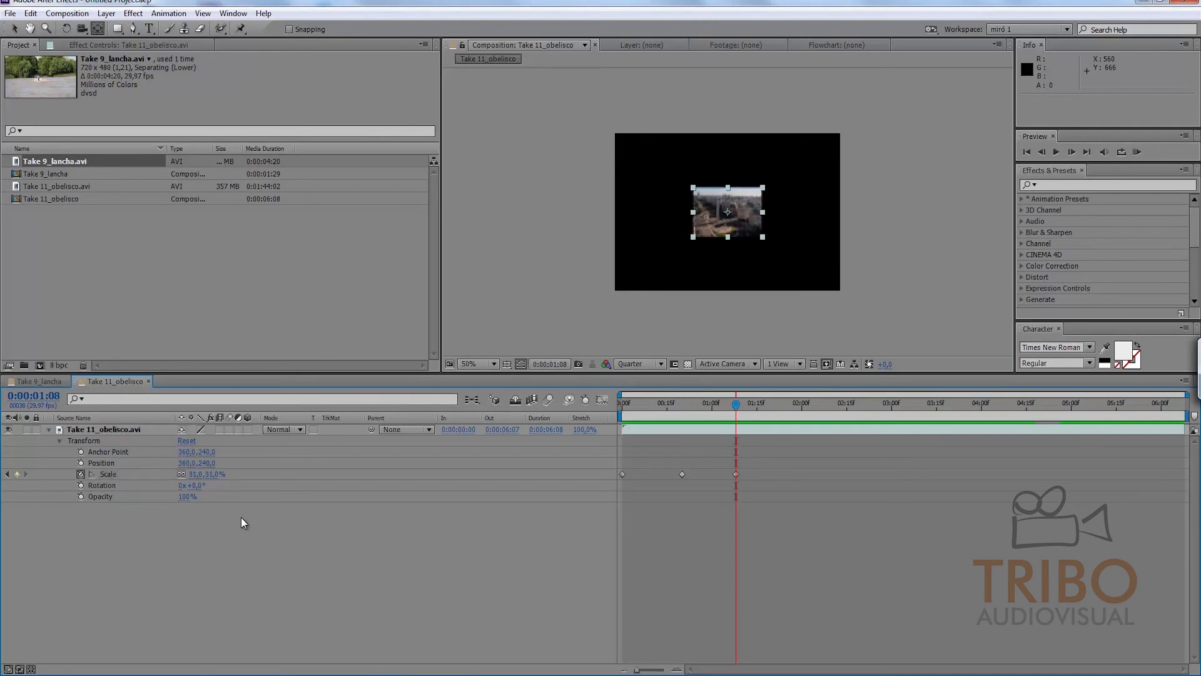
Add an 85% Scale keyframe at about 0:00:02:04.
drag(817, 404, 814, 403)
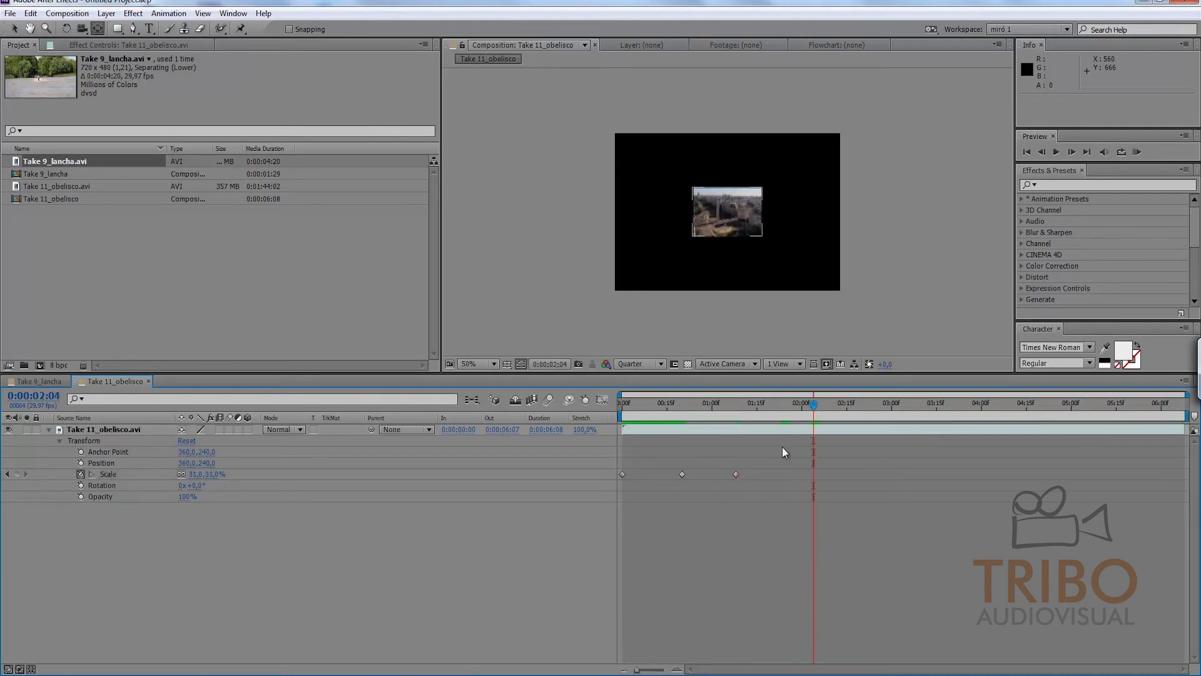
click(213, 474)
text(5)
key(Return)
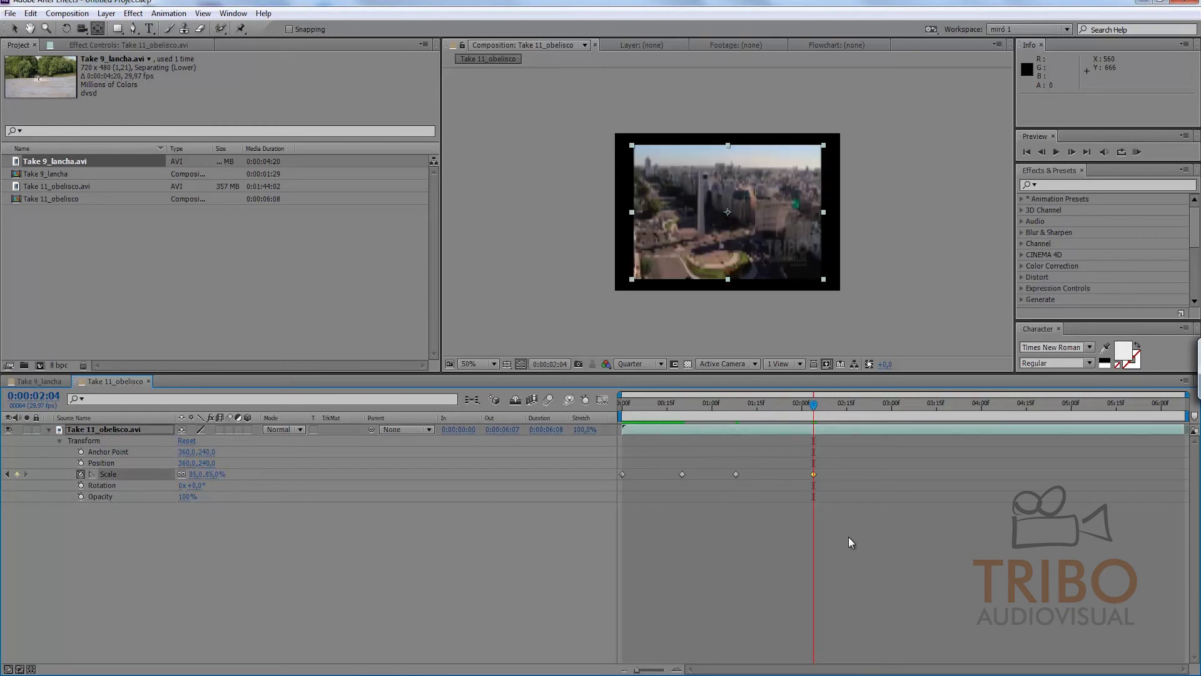
click(851, 541)
Add a 55% Scale keyframe at 0:00:03:03 and scrub through the pulsing animation.
mouse_move(840, 407)
mouse_down()
mouse_move(894, 406)
mouse_move(900, 540)
mouse_up()
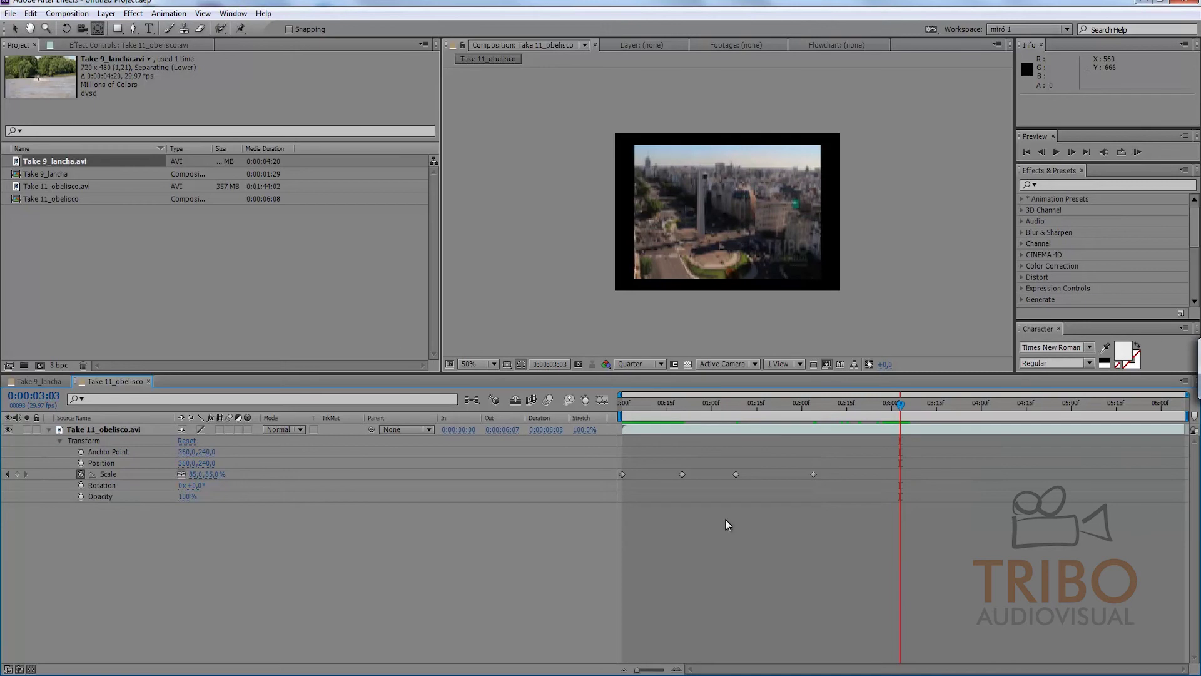
click(214, 474)
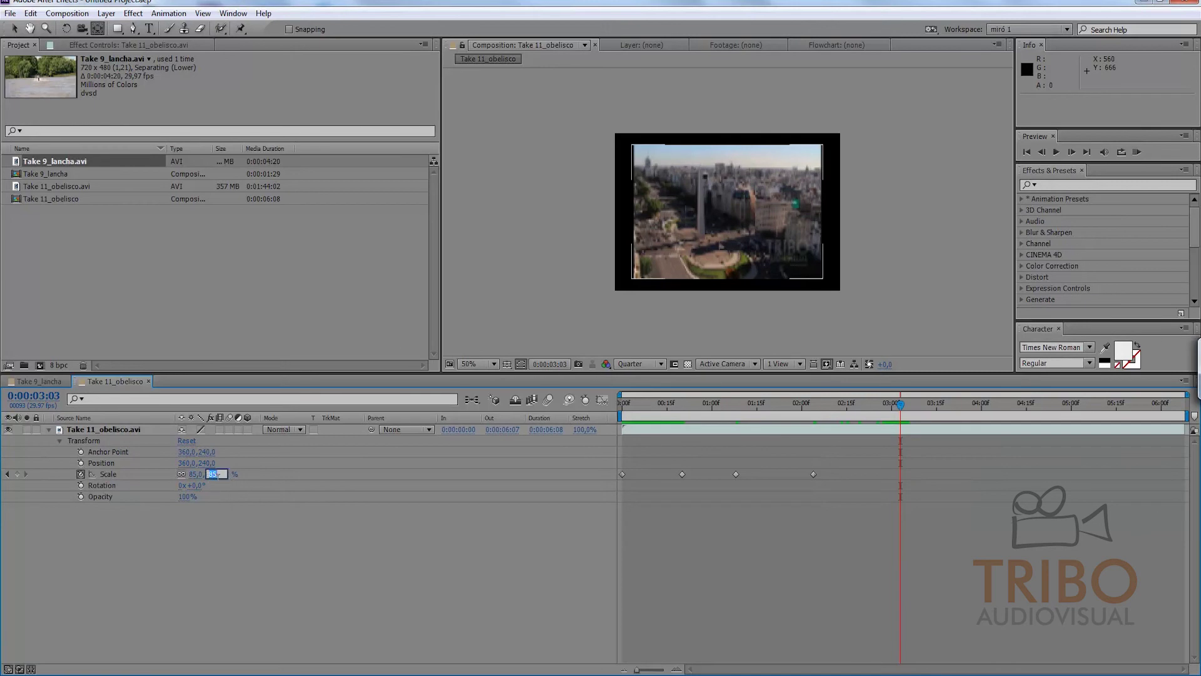
text(55)
key(Return)
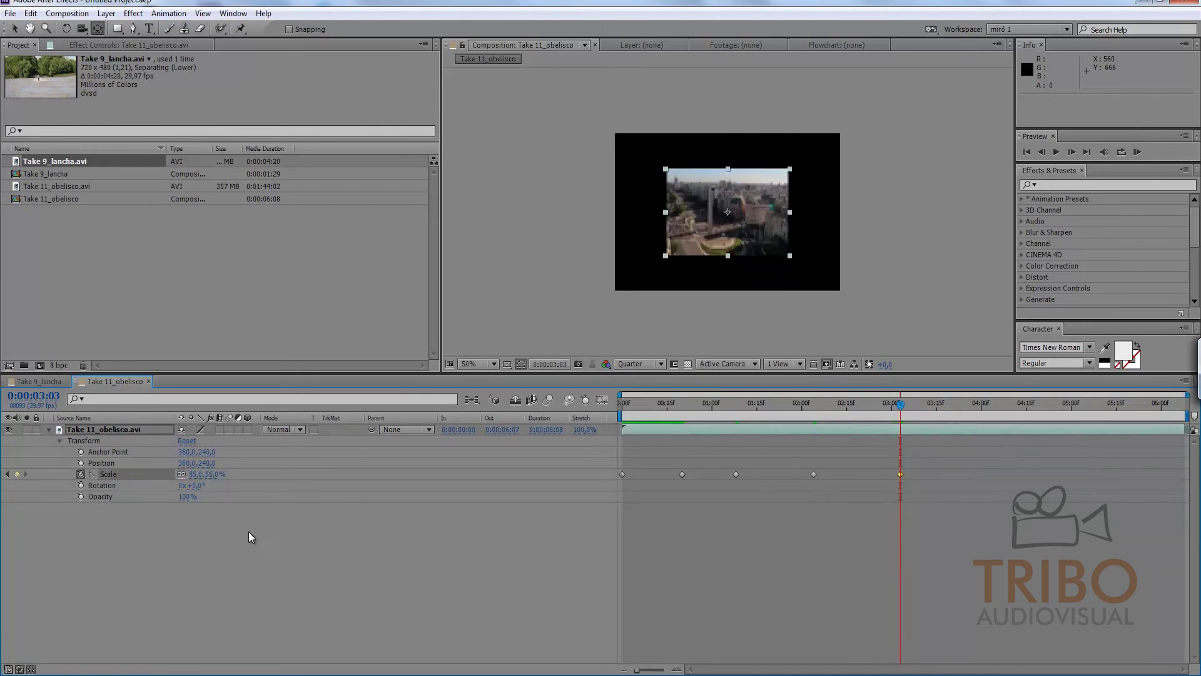
click(937, 546)
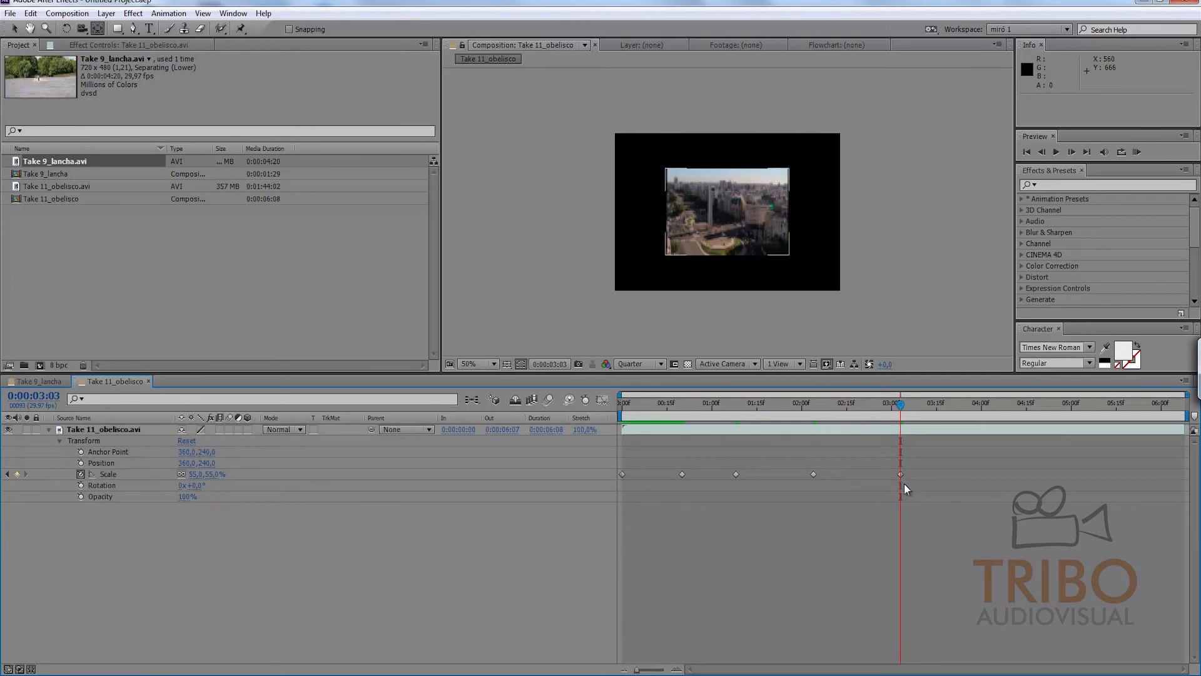
click(849, 404)
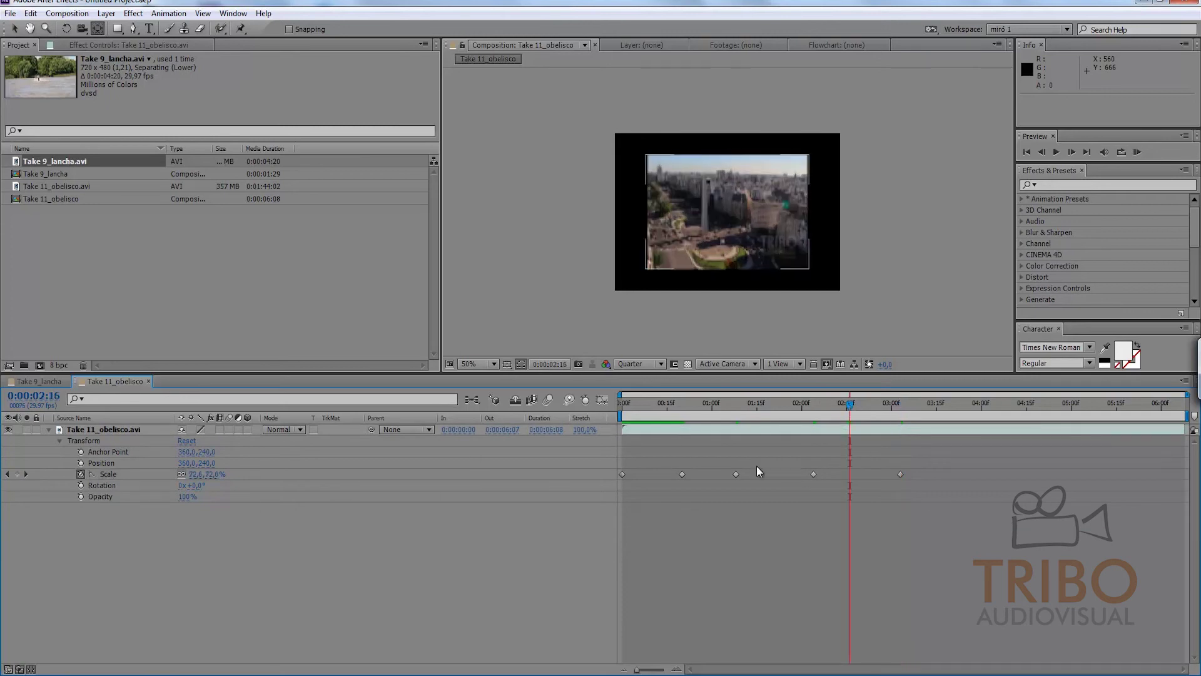
drag(793, 408, 796, 405)
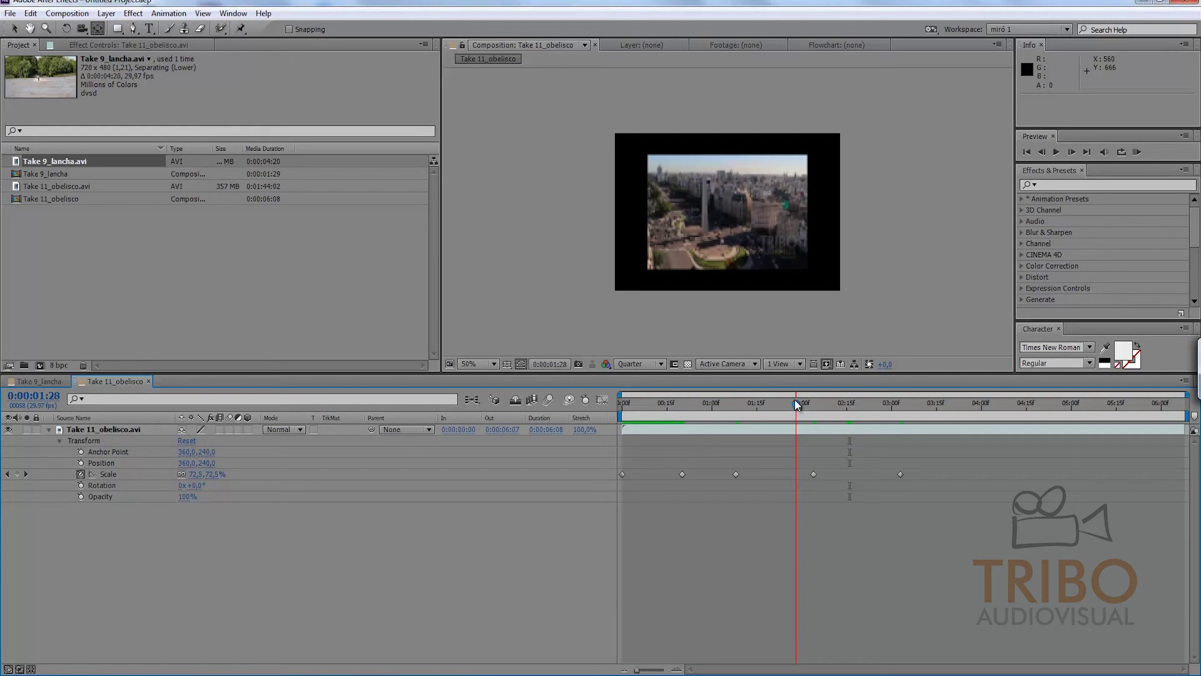
mouse_move(796, 405)
mouse_down()
mouse_move(883, 406)
mouse_move(727, 421)
mouse_move(625, 409)
mouse_move(734, 396)
mouse_move(901, 406)
mouse_move(766, 411)
mouse_up()
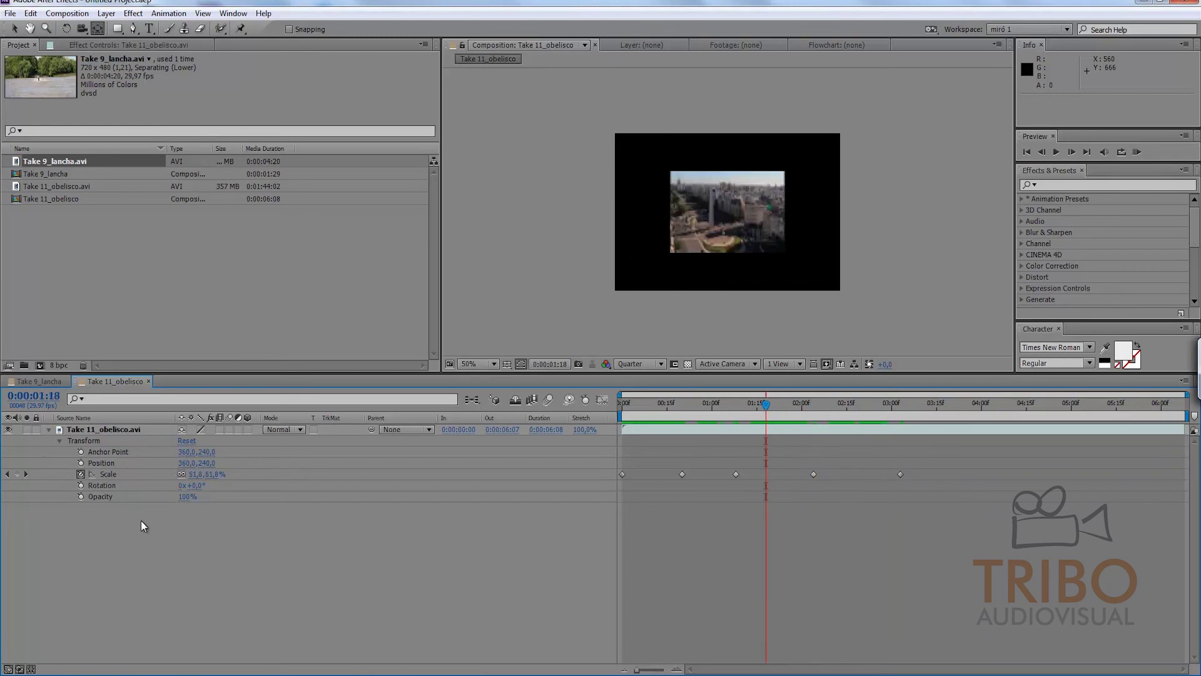
Step through the Scale keyframes at 1:08, 2:04 and 3:03 to review them.
click(25, 474)
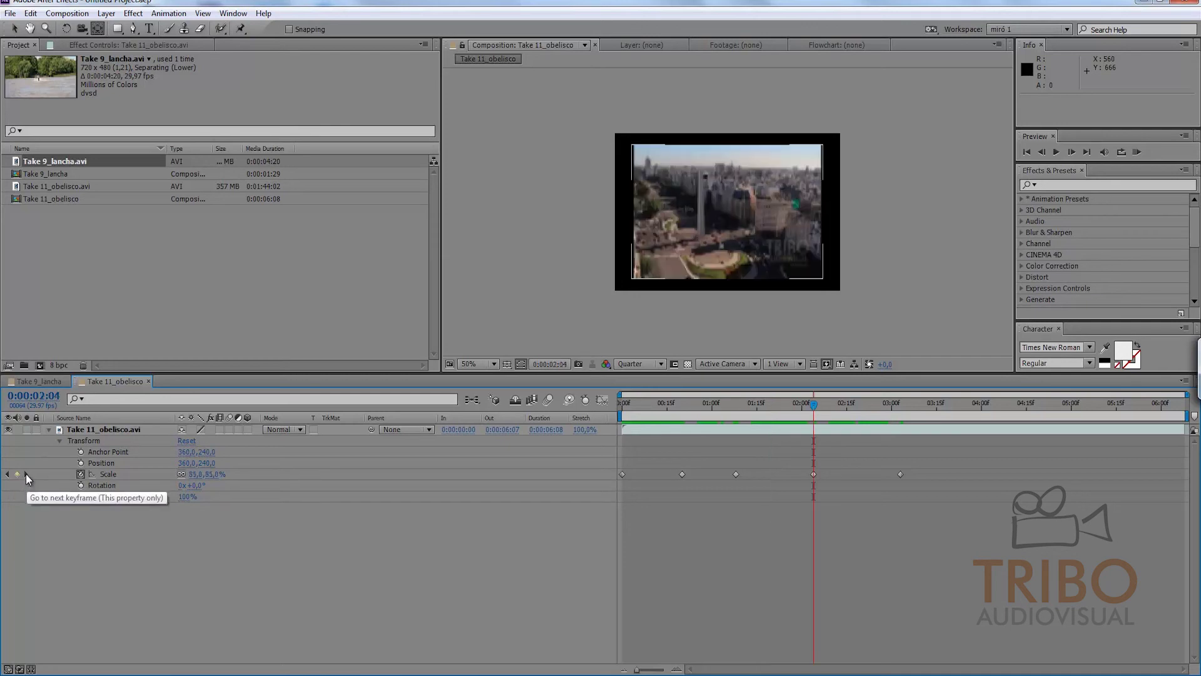
click(25, 475)
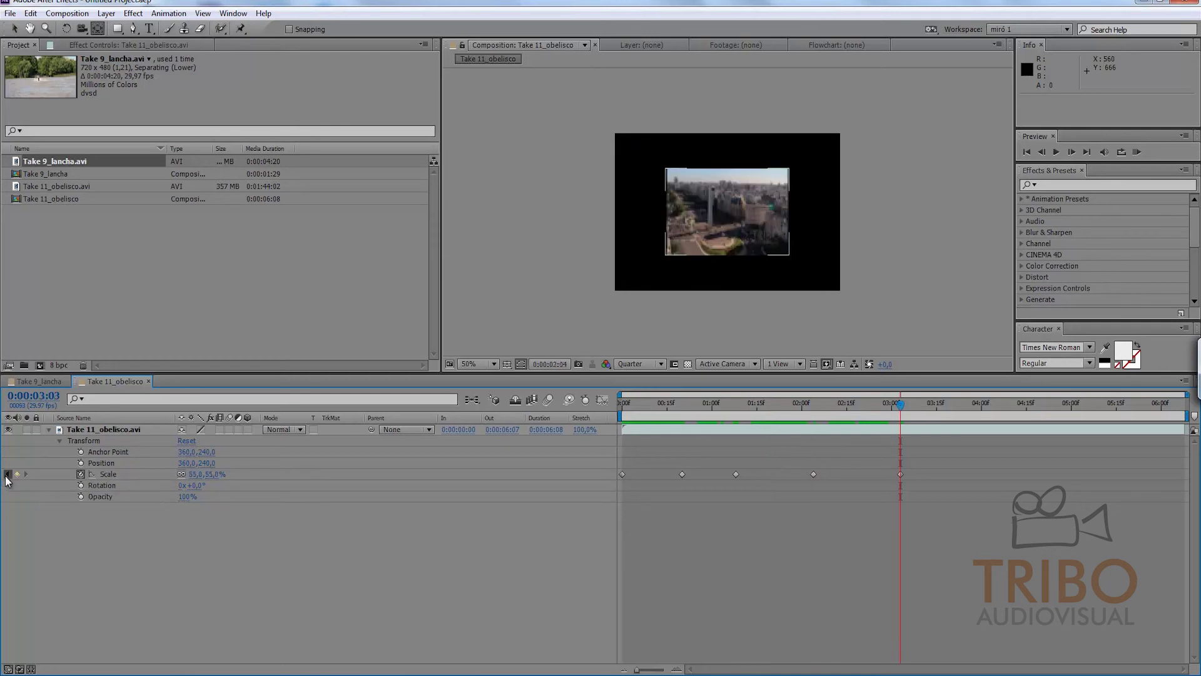
double_click(8, 474)
double_click(7, 474)
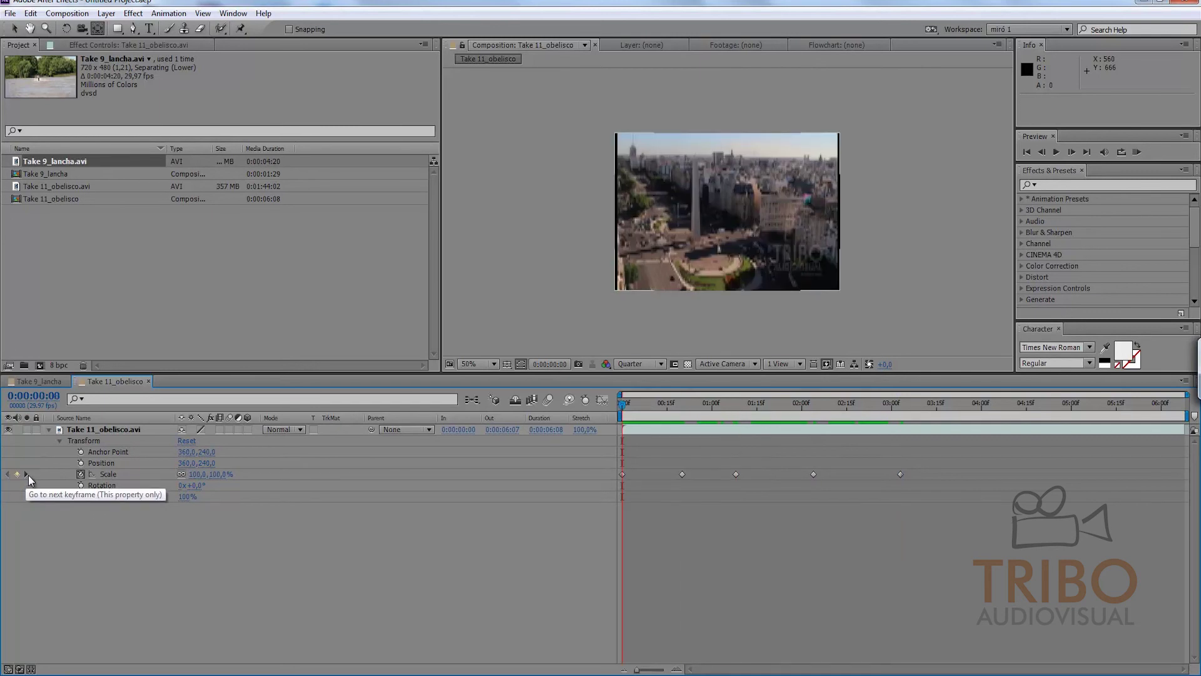
double_click(26, 474)
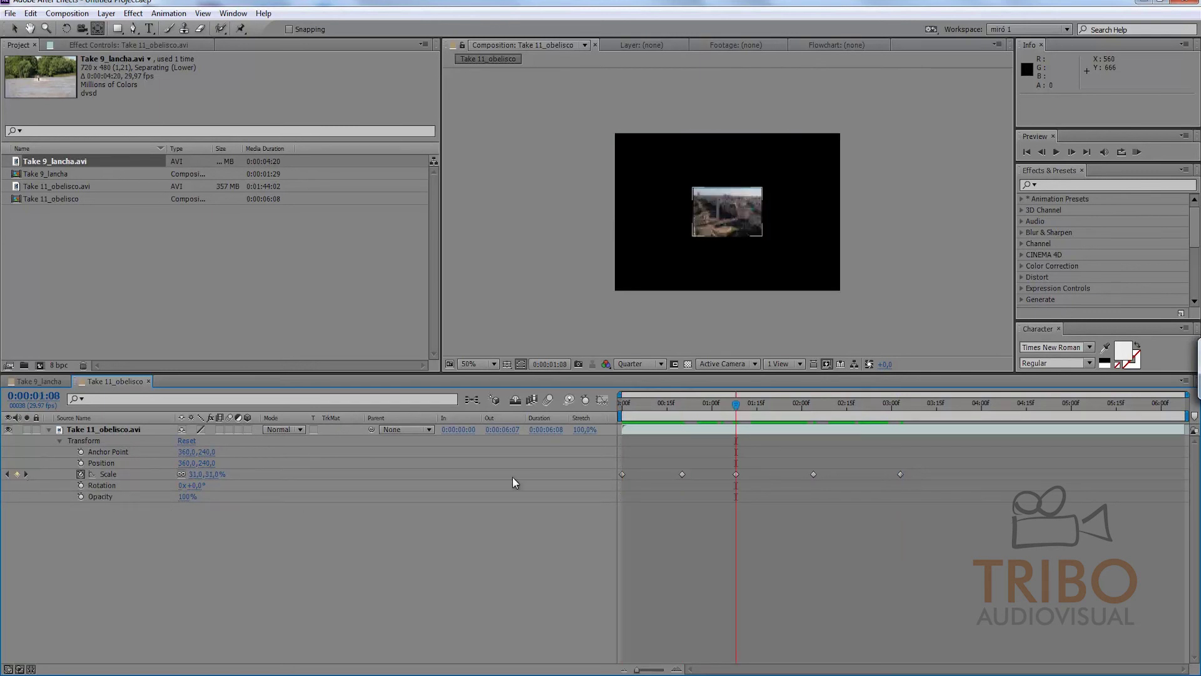
click(775, 415)
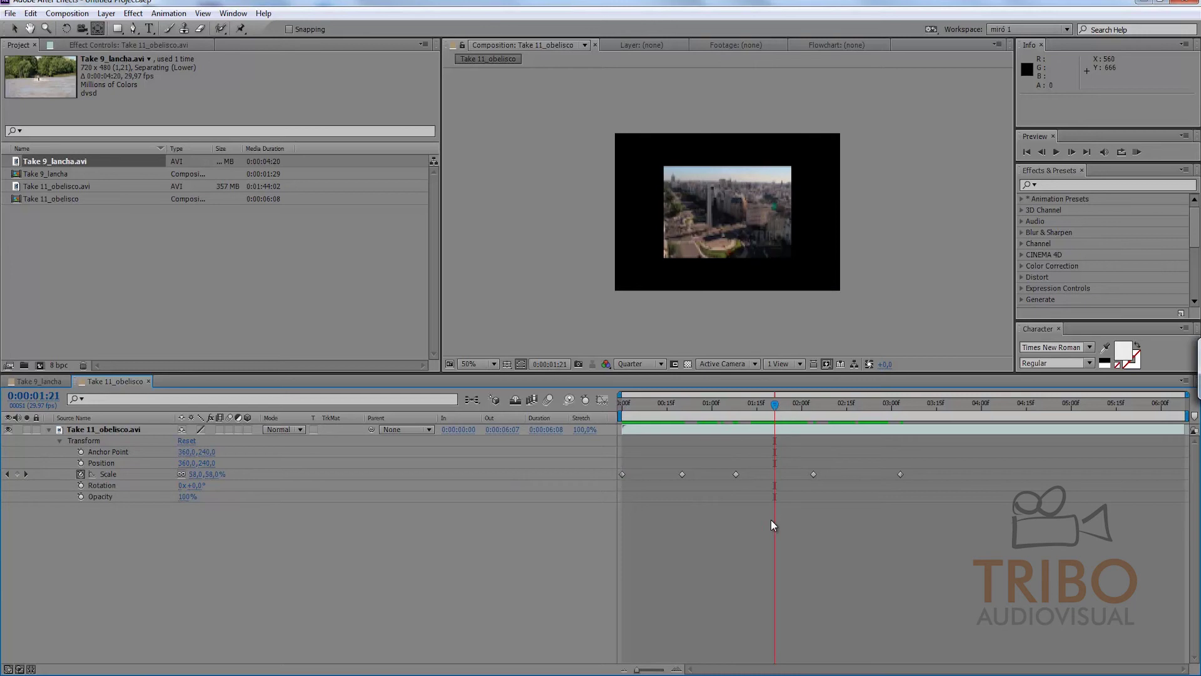
key(j)
key(j)
key(j)
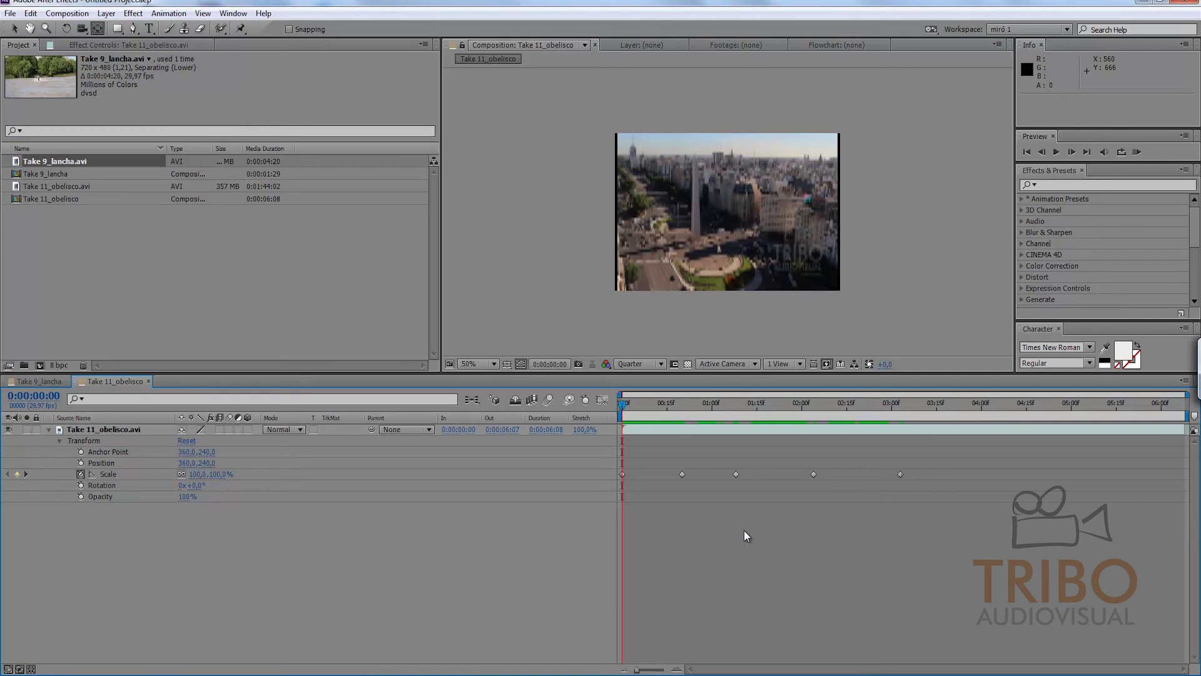
key(k)
key(k)
key(k)
key(k)
key(j)
key(j)
key(j)
key(k)
key(k)
key(k)
key(k)
key(j)
key(j)
key(j)
key(j)
key(k)
key(k)
key(j)
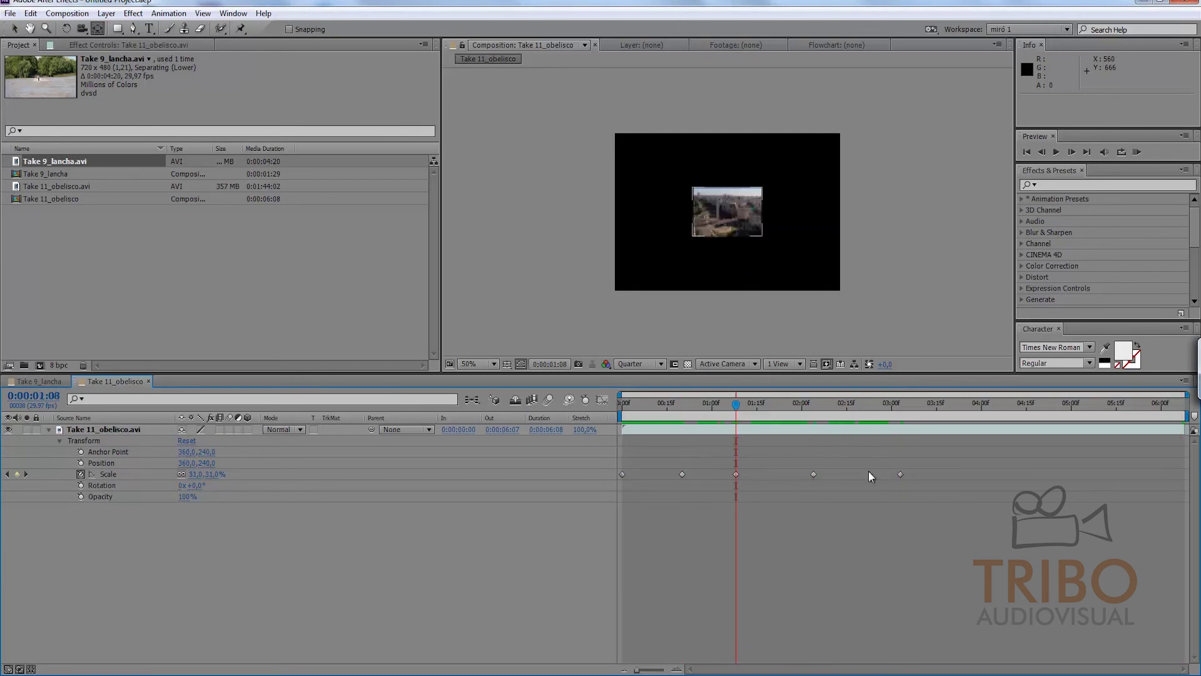
Delete the last three Scale keyframes and check the clip at 0:00:00:18.
drag(938, 457, 714, 533)
key(Delete)
mouse_move(678, 406)
mouse_down()
mouse_move(758, 419)
mouse_move(680, 411)
mouse_up()
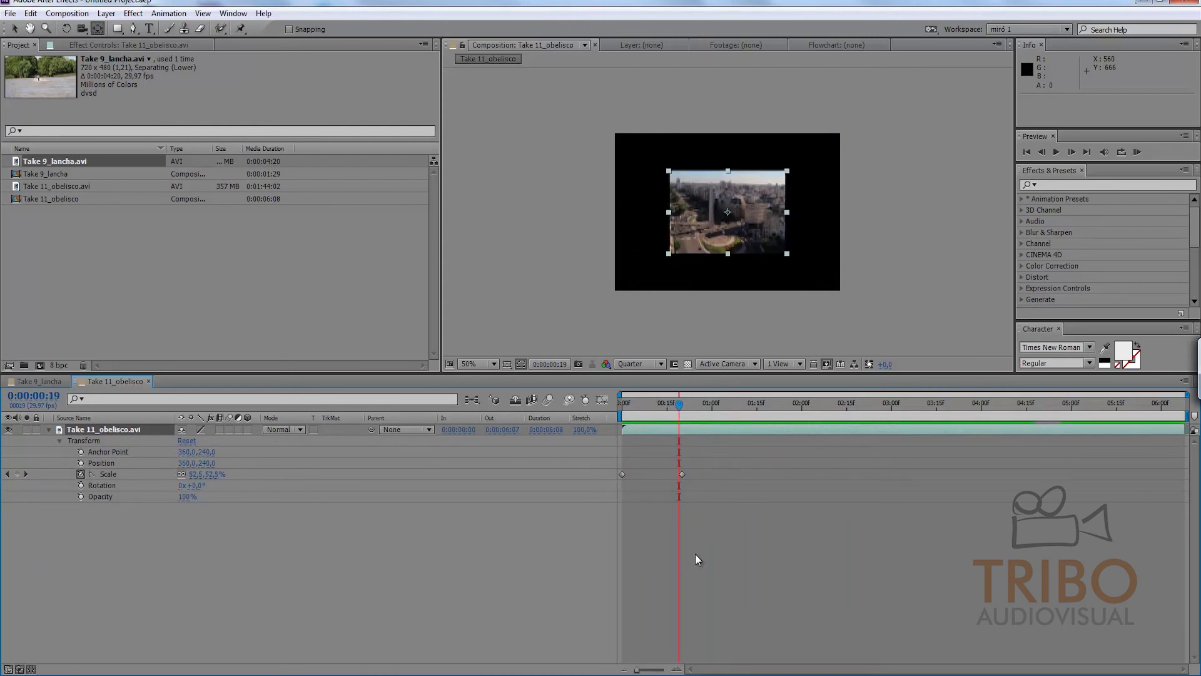
key(Page_Down)
key(Home)
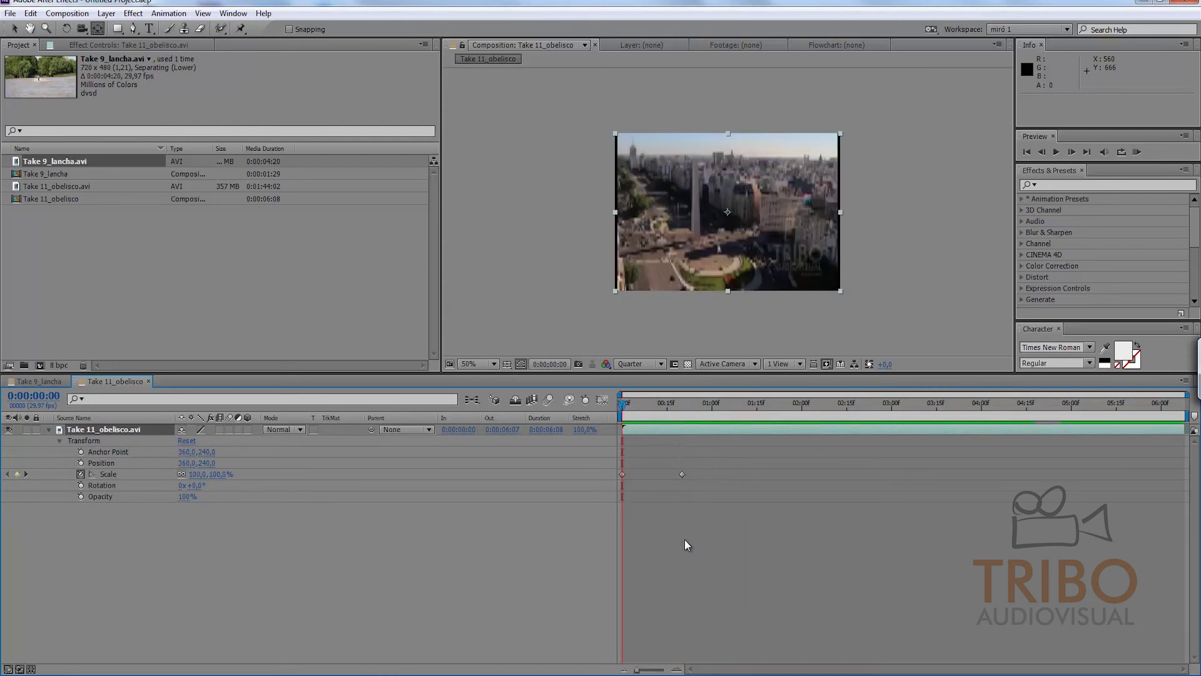
key(k)
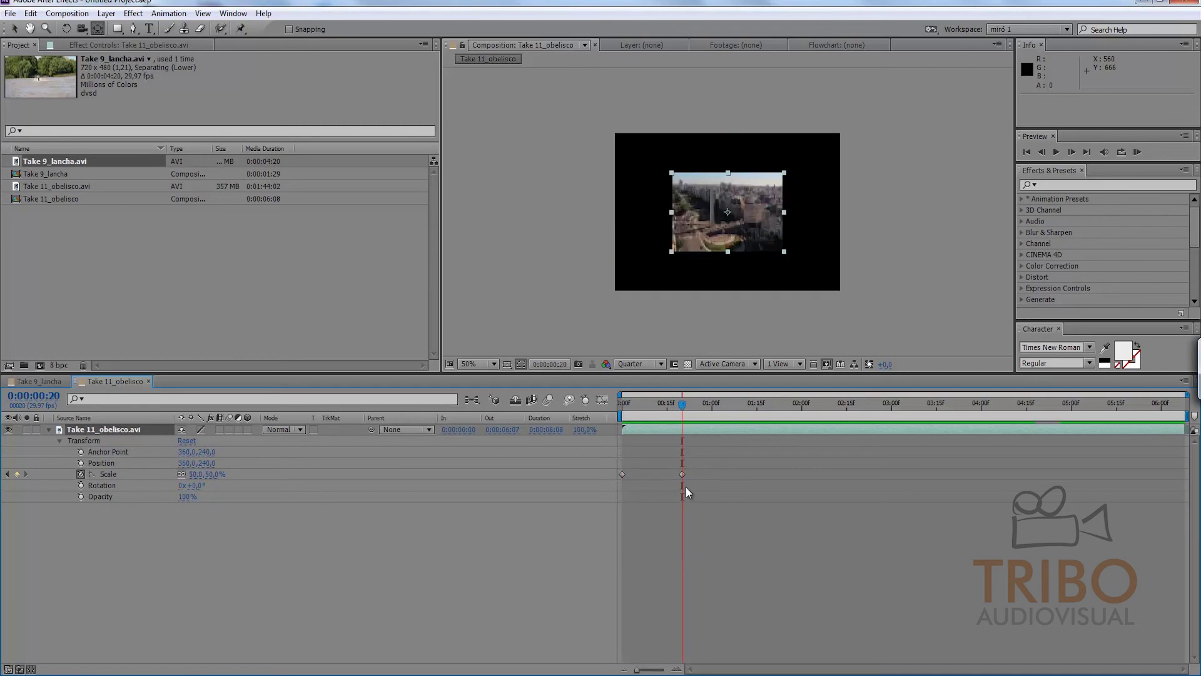
mouse_move(682, 404)
mouse_down()
mouse_move(706, 408)
mouse_move(693, 408)
mouse_up()
key(j)
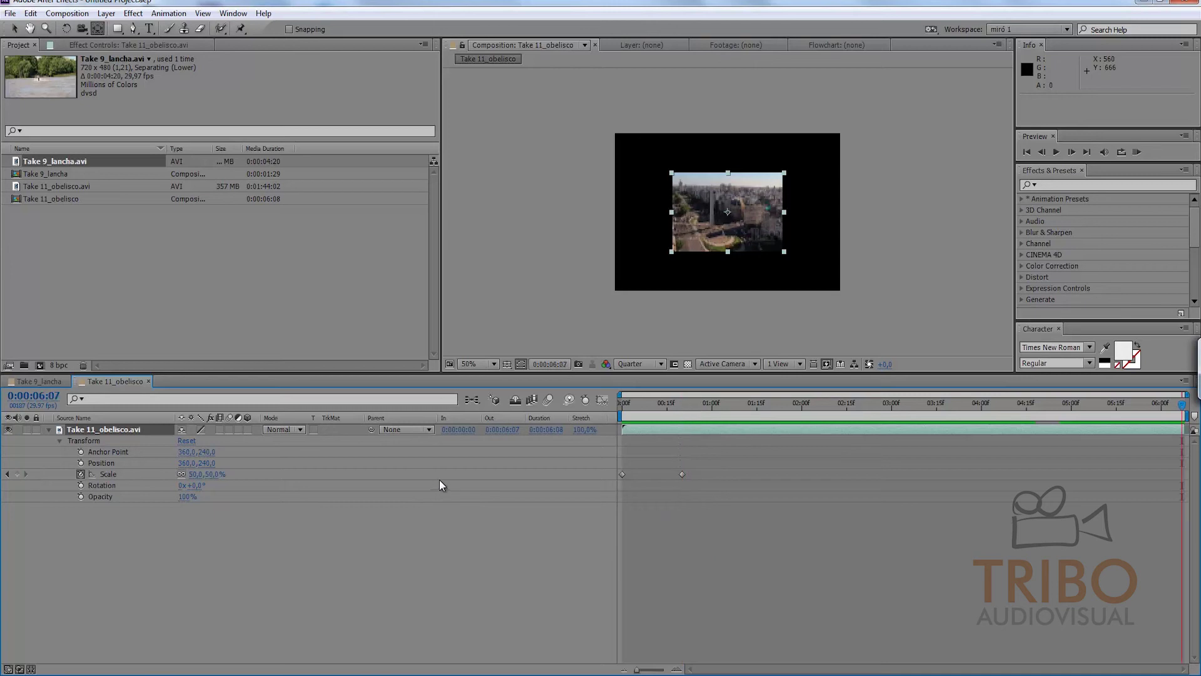
key(j)
key(k)
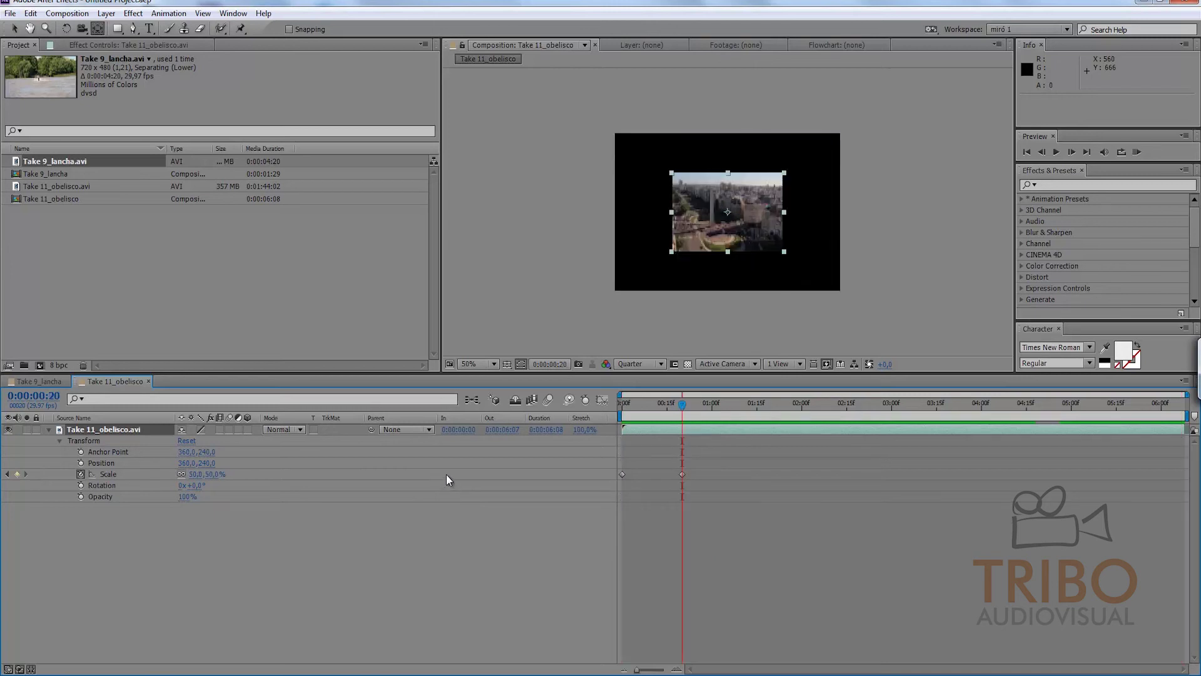
key(j)
key(k)
key(j)
key(k)
Animate Position X from 360 at 0:00:00:20 to 485 at 0:00:02:02.
click(81, 463)
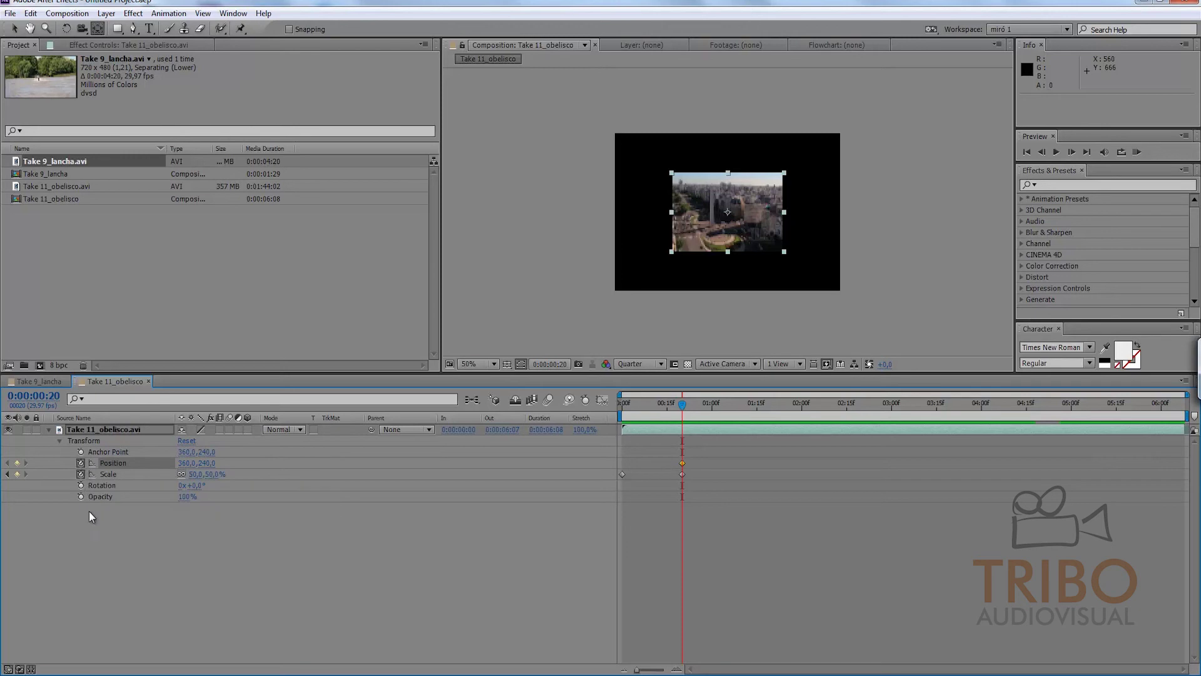
drag(692, 403, 807, 403)
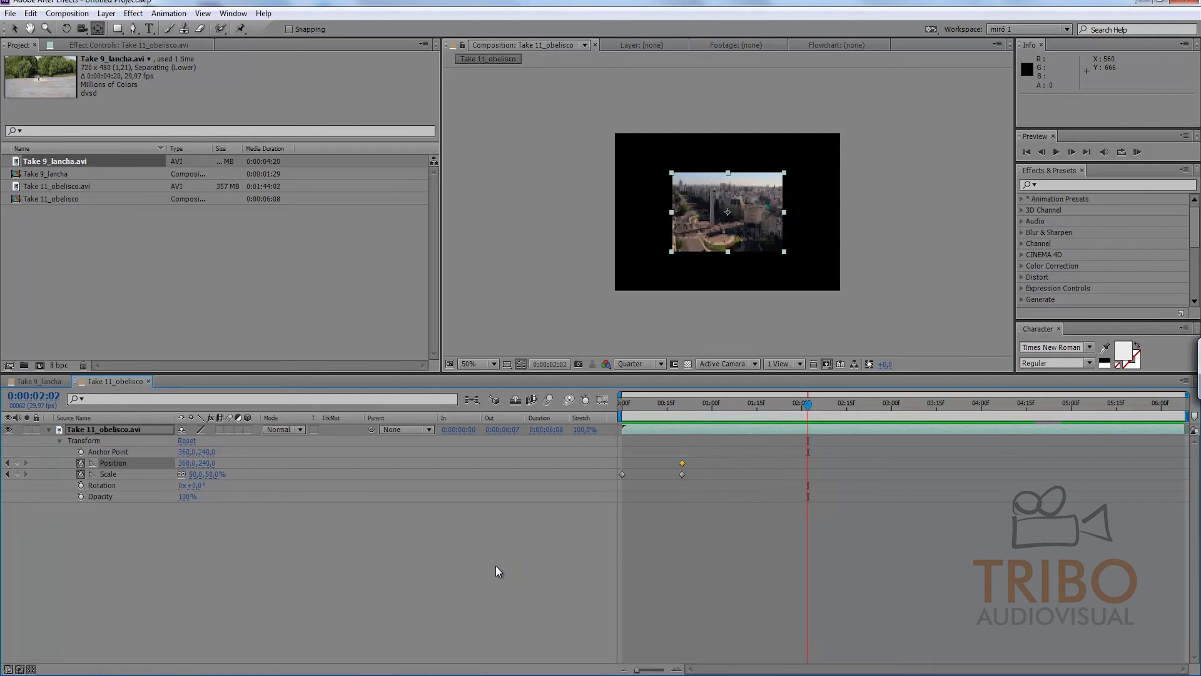
drag(185, 464, 263, 463)
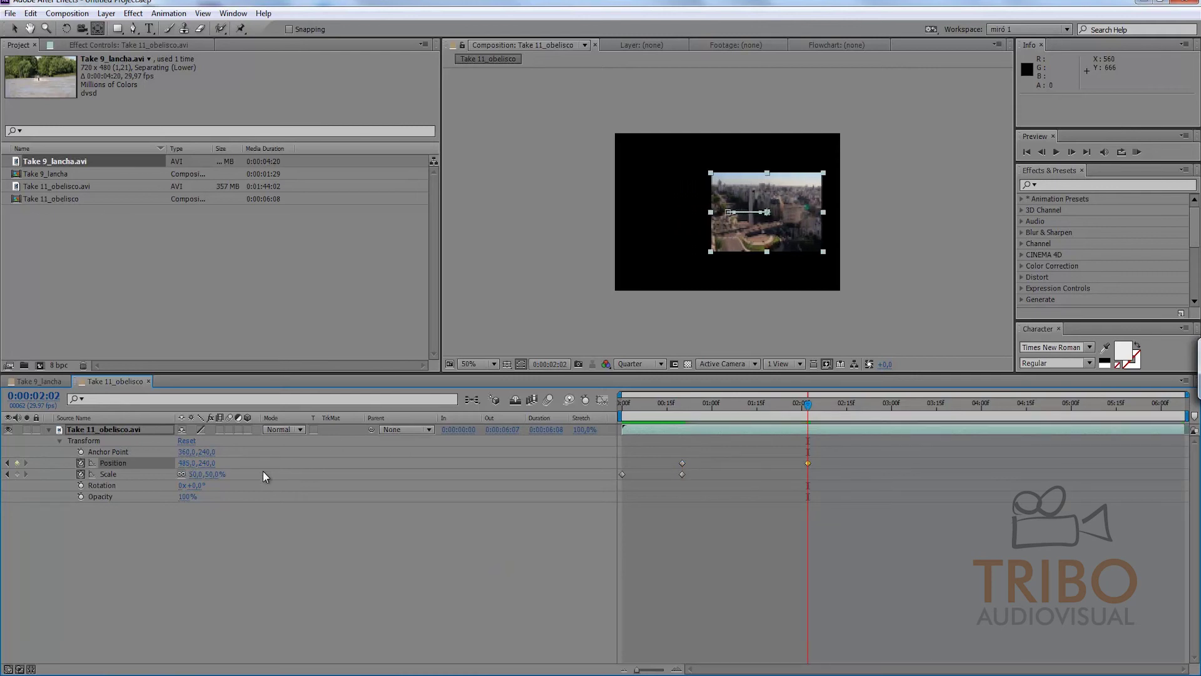
Preview the slide and put the first Position keyframe back at 0:00:00:20.
mouse_move(645, 411)
mouse_down()
mouse_move(614, 408)
mouse_move(807, 410)
mouse_move(628, 410)
mouse_move(701, 411)
mouse_move(702, 541)
mouse_up()
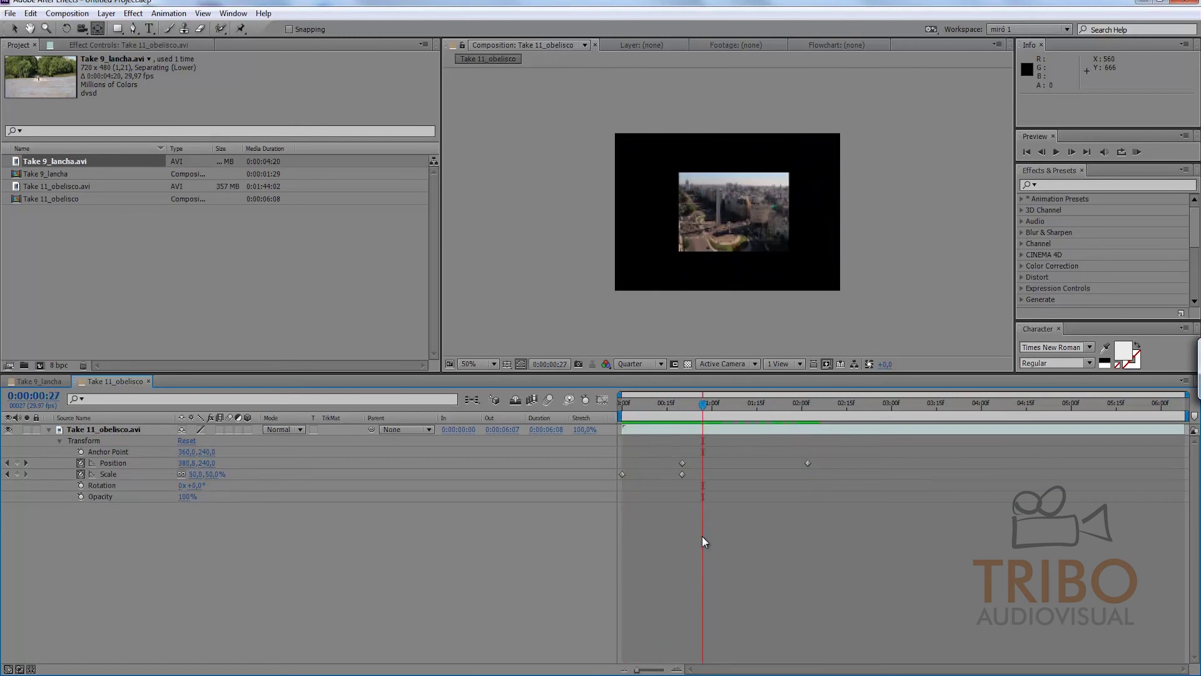
click(682, 463)
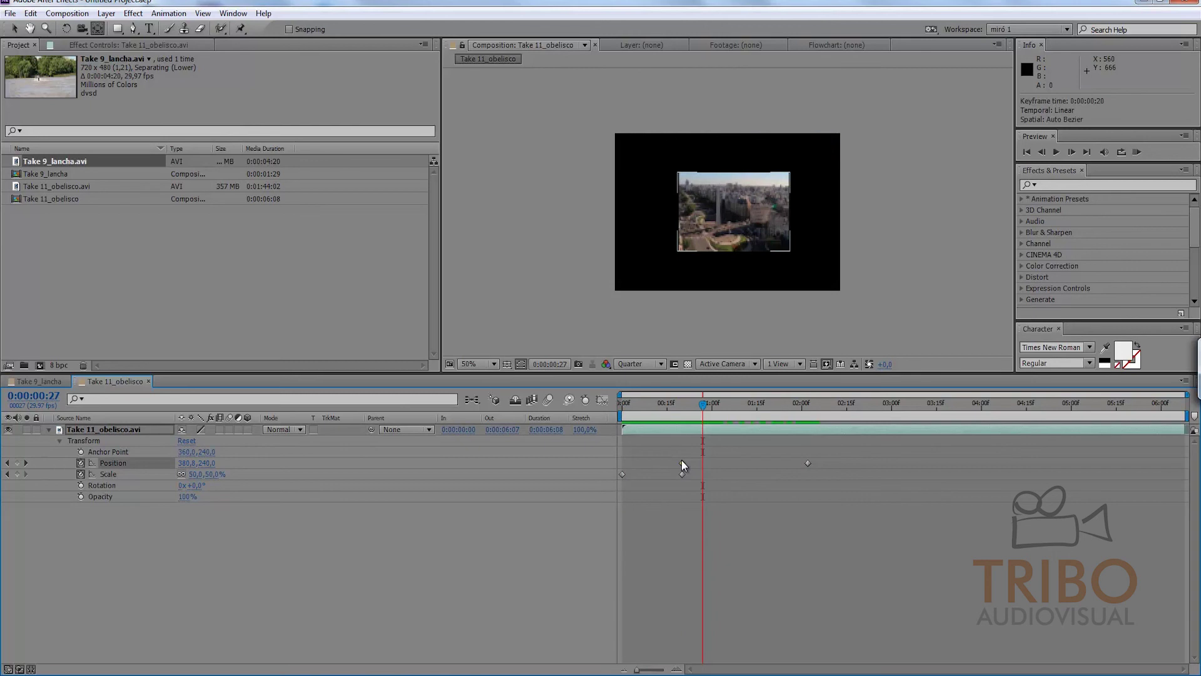
click(641, 455)
mouse_move(641, 400)
mouse_down()
mouse_move(607, 408)
mouse_move(723, 407)
mouse_move(628, 469)
mouse_move(681, 463)
mouse_move(663, 463)
mouse_up()
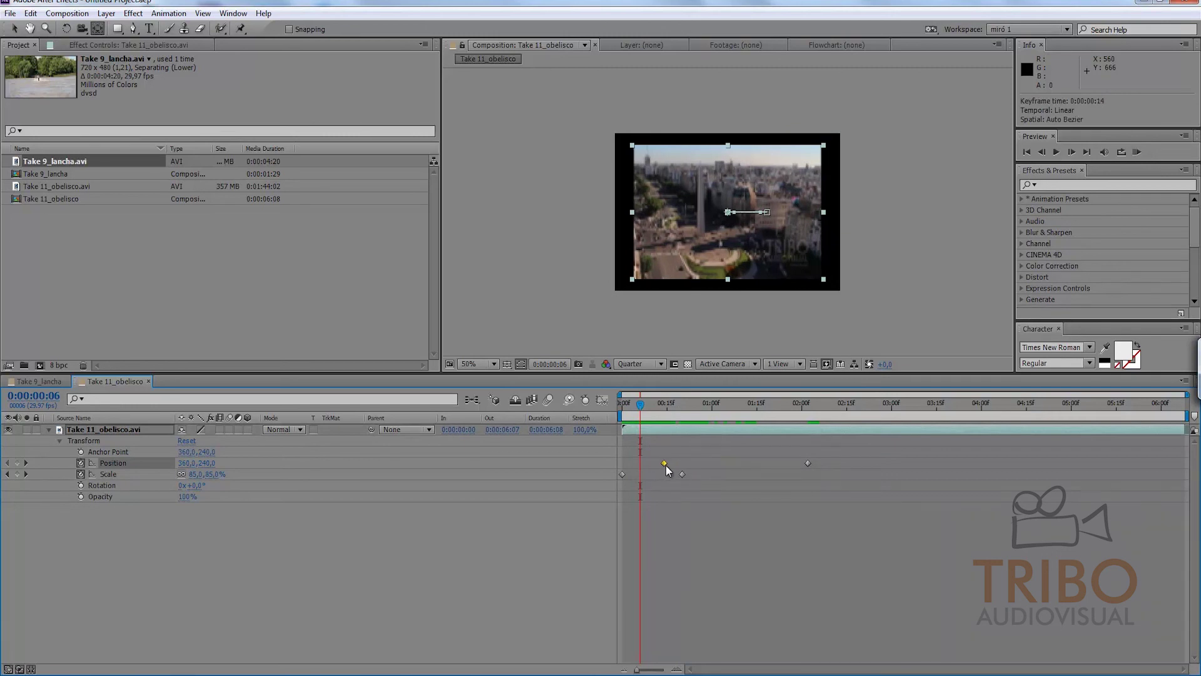
click(688, 513)
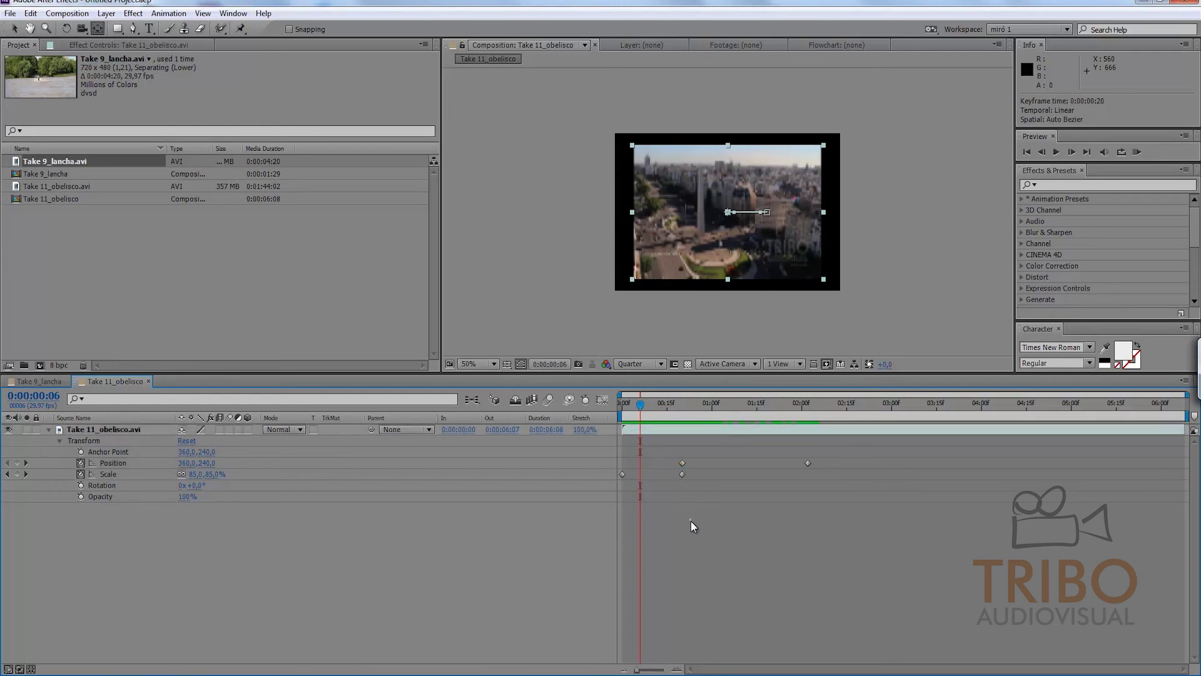
mouse_move(648, 406)
mouse_down()
mouse_move(628, 404)
mouse_move(811, 402)
mouse_move(624, 403)
mouse_move(807, 403)
mouse_move(695, 414)
mouse_up()
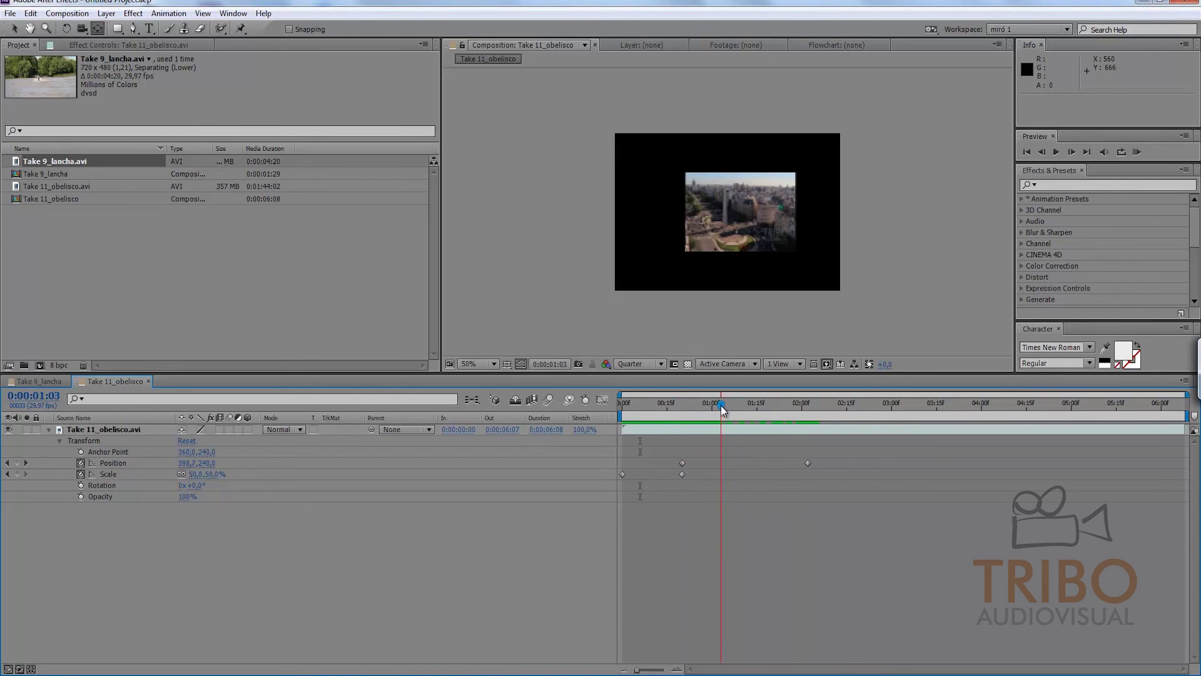
Add Rotation keyframes: 0° at 0:00:00:20 and one full turn (1x+0°) at 0:00:02:02.
click(275, 473)
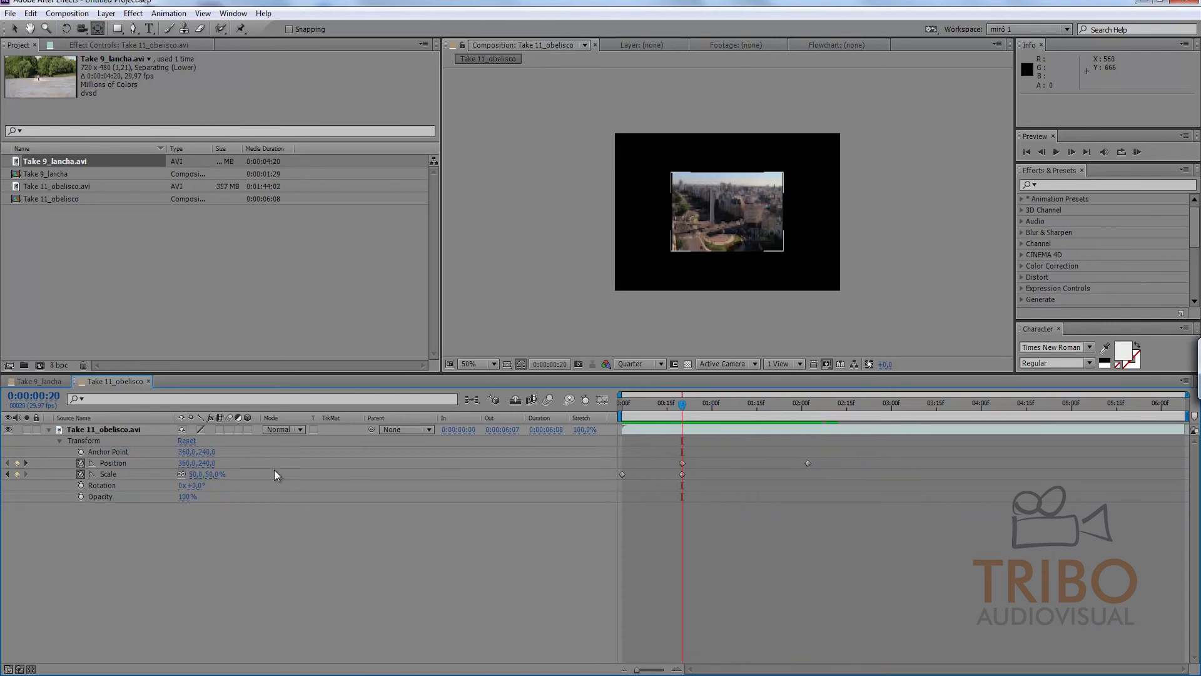
click(106, 515)
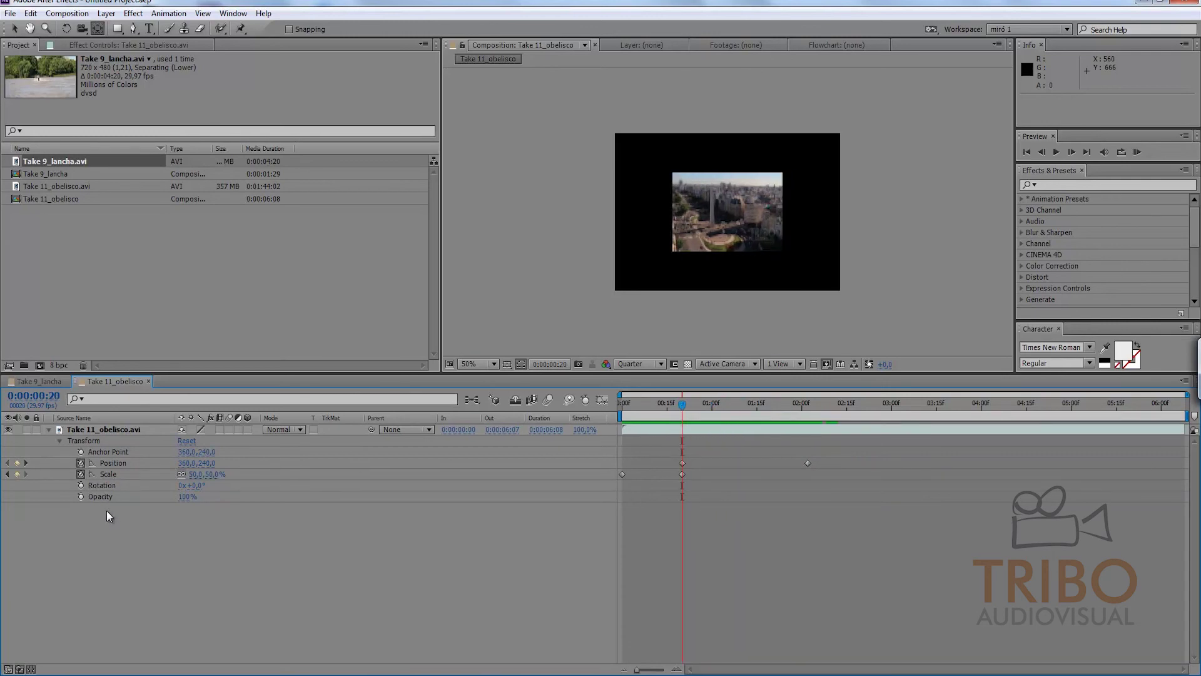
click(80, 486)
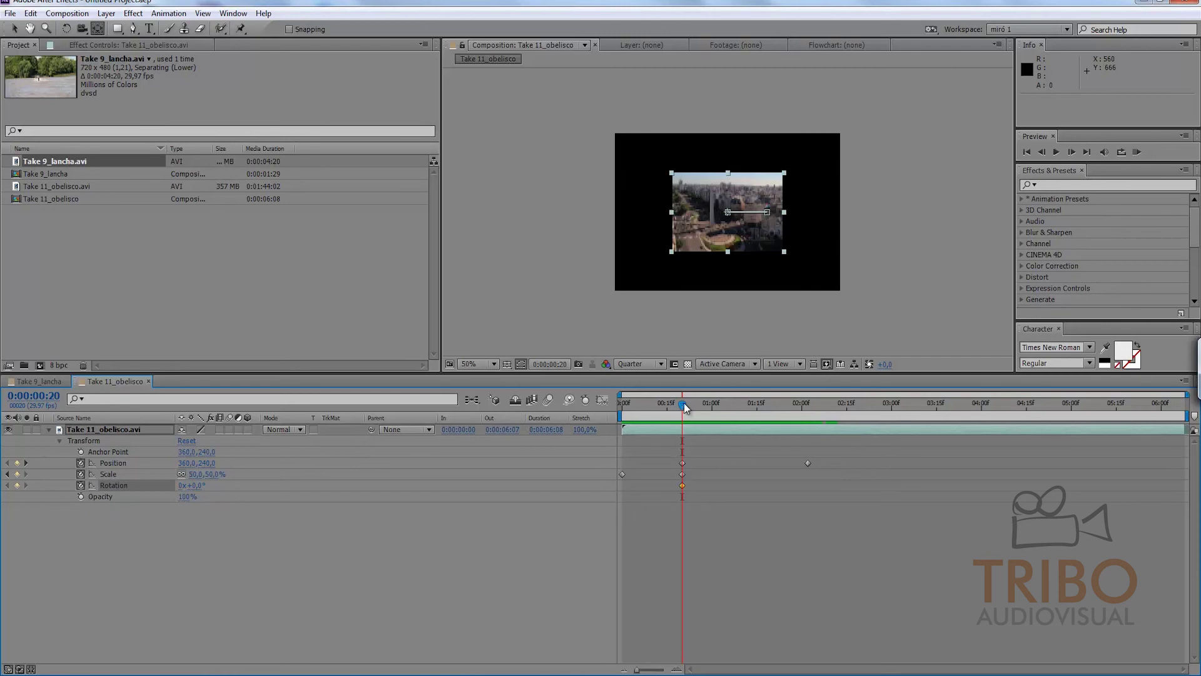
drag(683, 405, 808, 406)
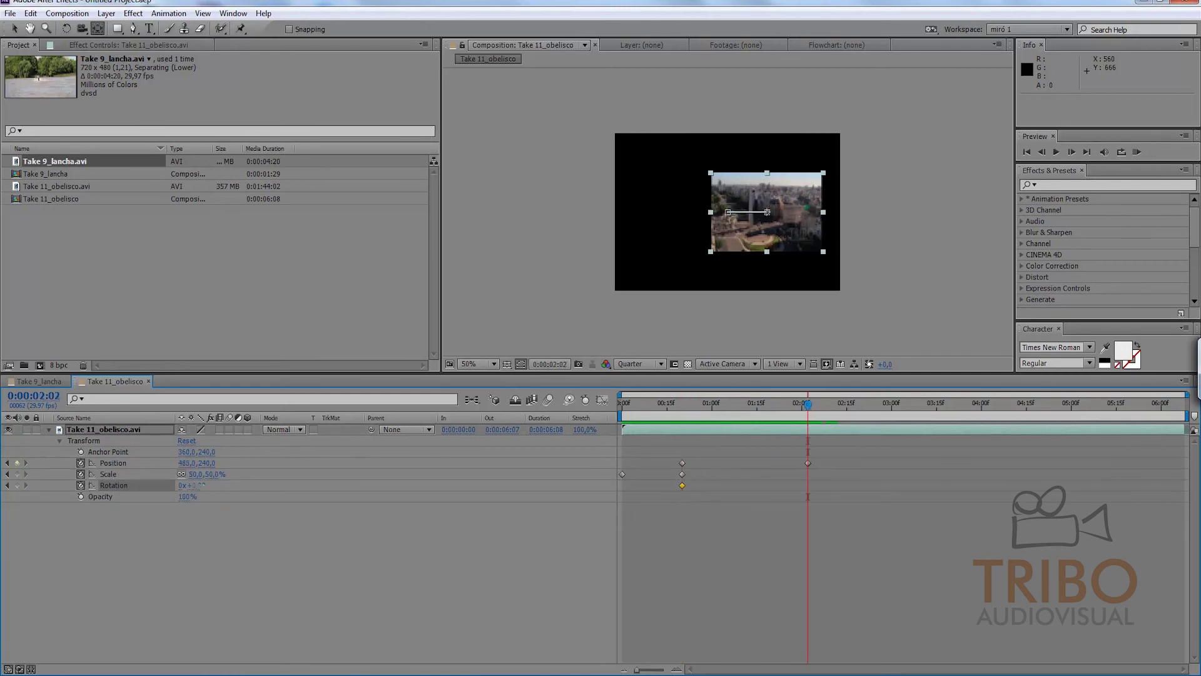
drag(191, 486, 195, 486)
click(194, 485)
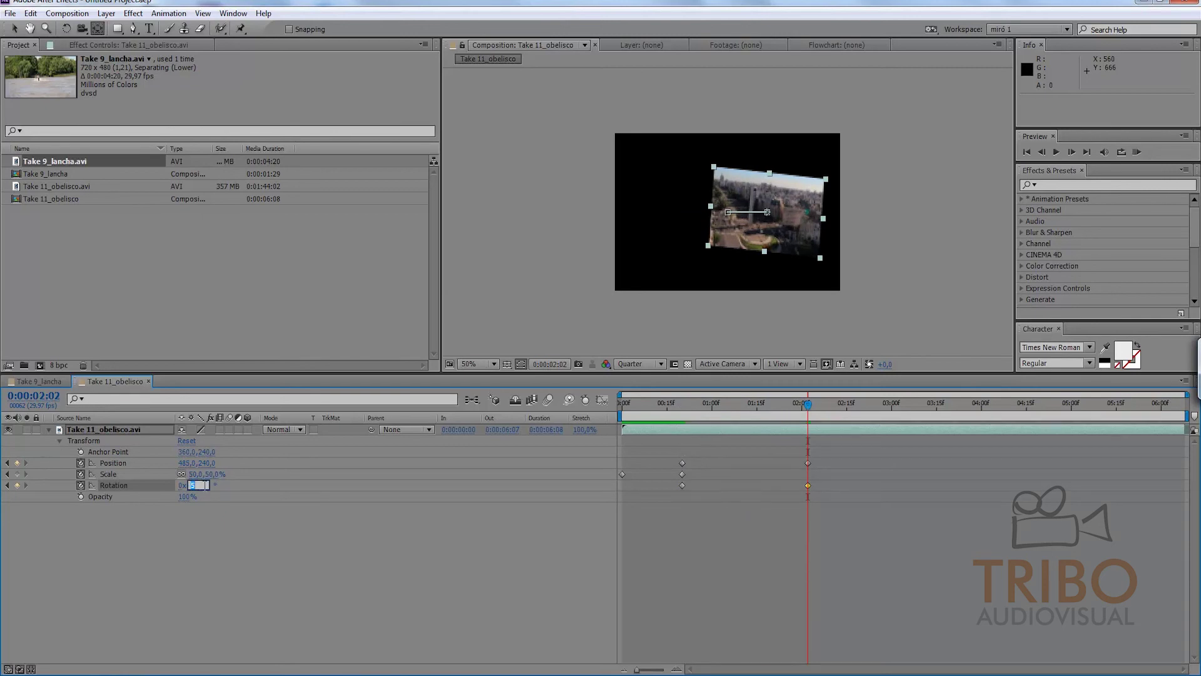
key(Return)
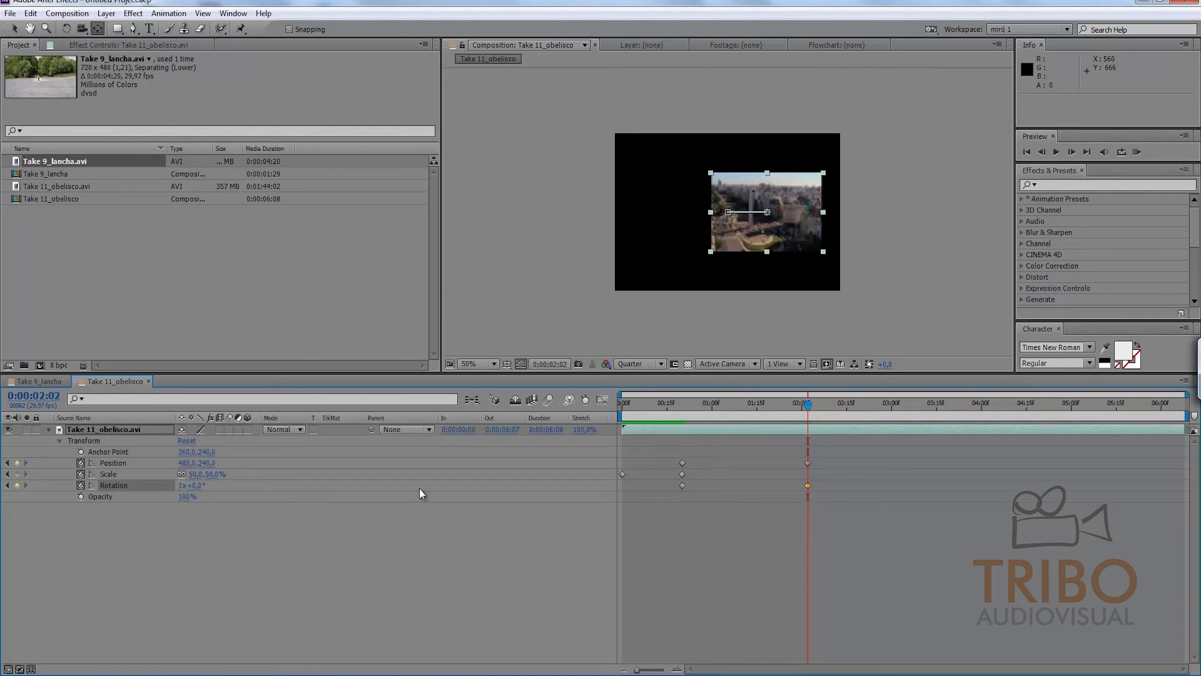
click(757, 532)
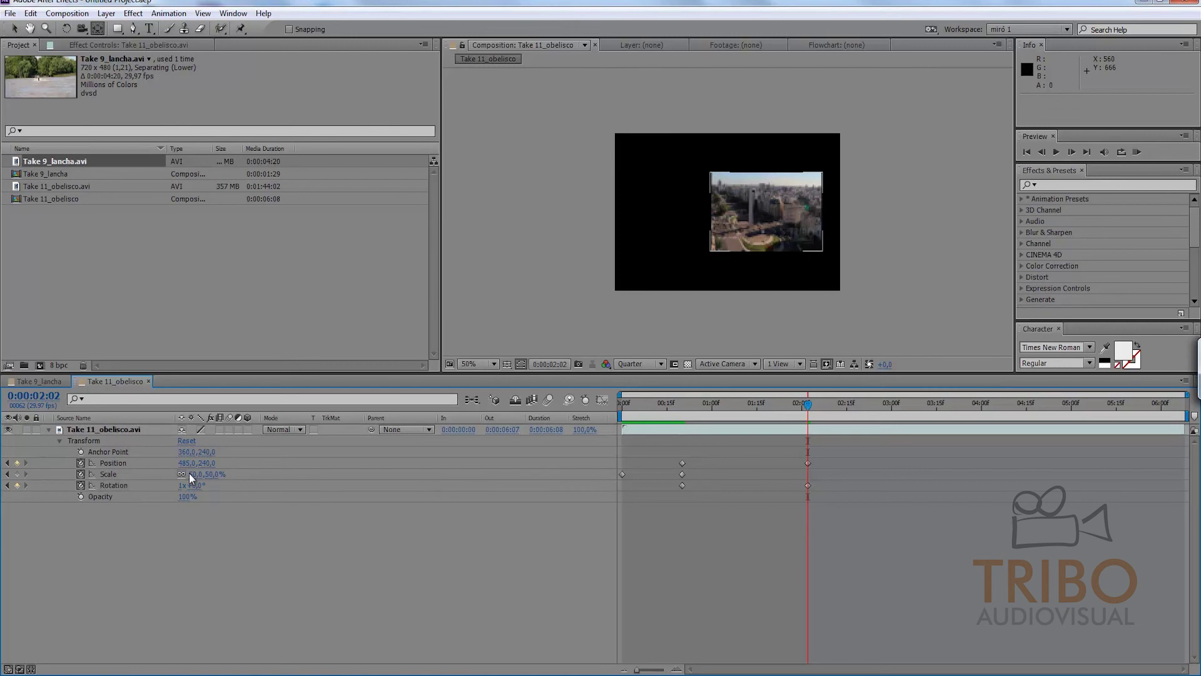
mouse_move(641, 412)
mouse_down()
mouse_move(814, 408)
mouse_move(685, 424)
mouse_up()
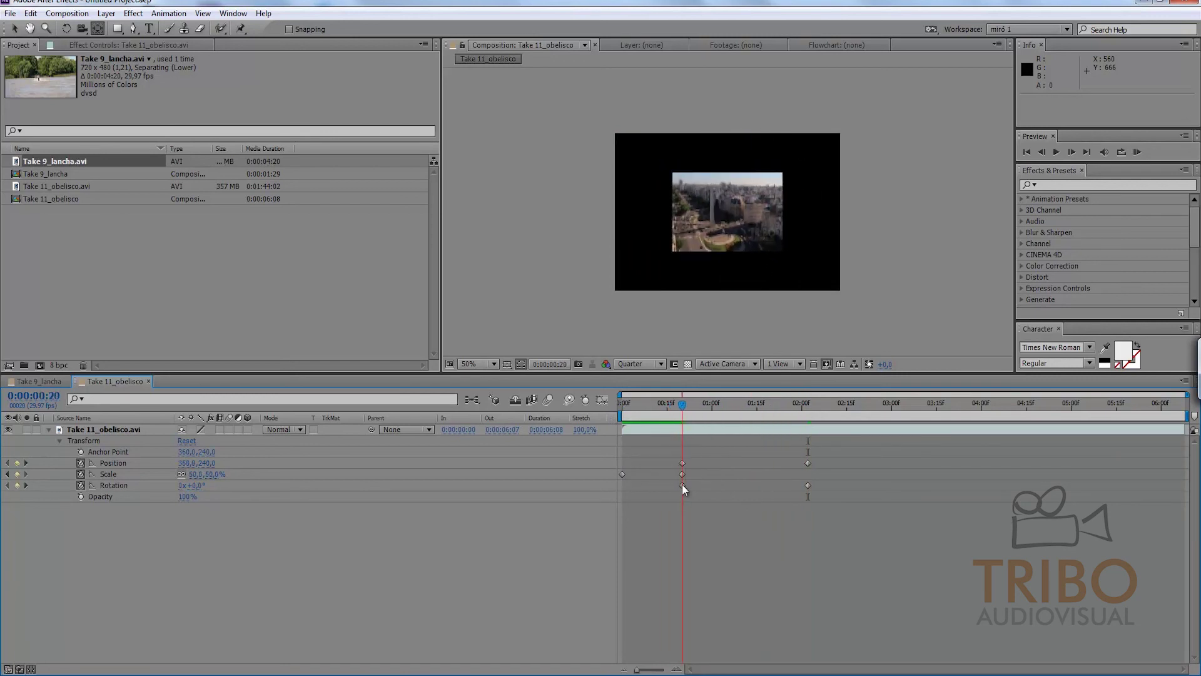
Shift the first Rotation keyframe to 14f, then 15f, previewing the spin.
key(Page_Down)
key(Page_Down)
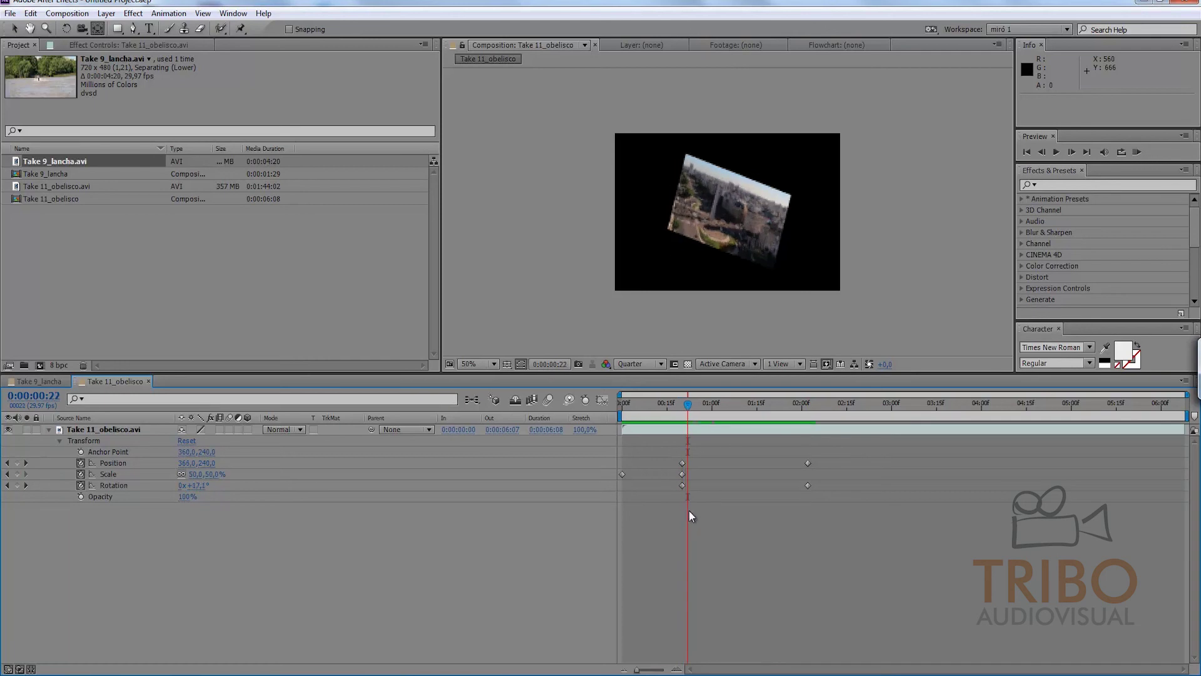
drag(682, 487, 623, 490)
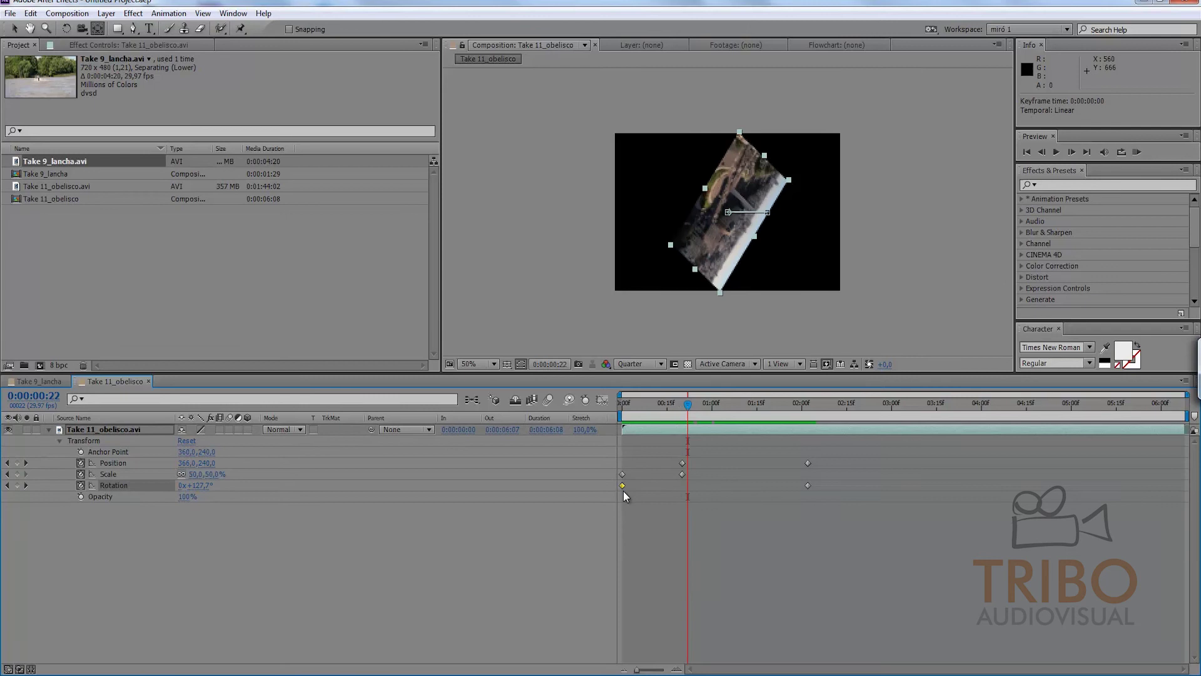
click(647, 532)
mouse_move(641, 404)
mouse_down()
mouse_move(787, 405)
mouse_move(623, 488)
mouse_move(648, 525)
mouse_up()
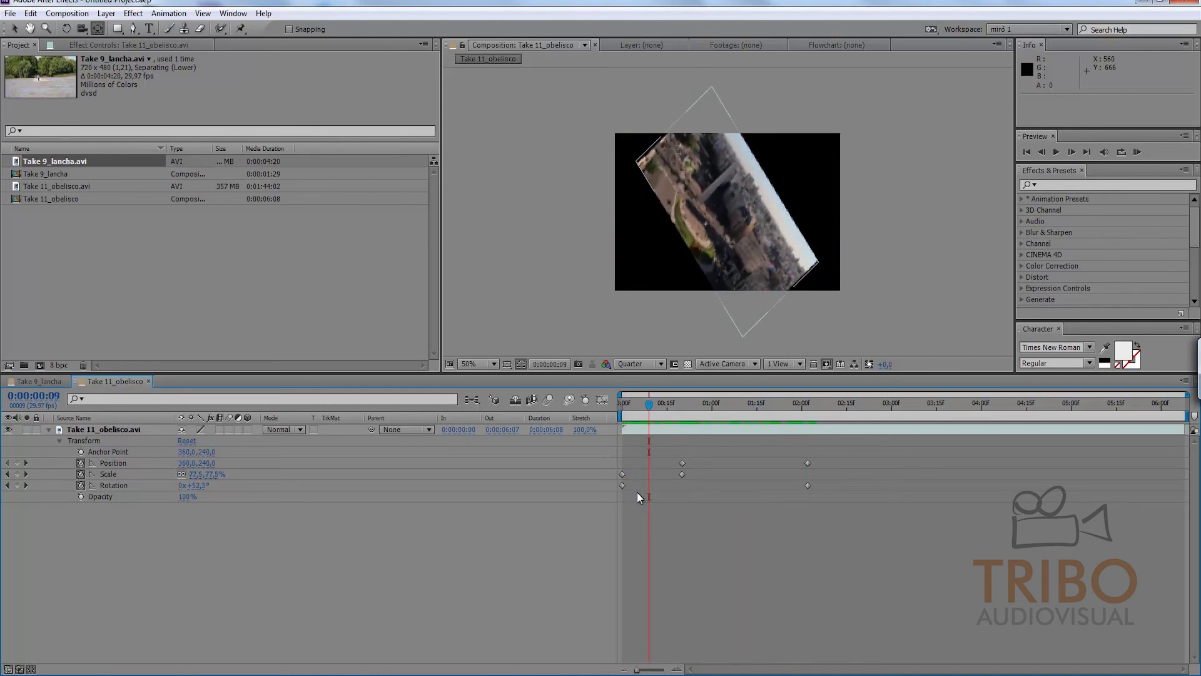
mouse_move(624, 488)
mouse_down()
mouse_move(667, 493)
mouse_move(683, 459)
mouse_up()
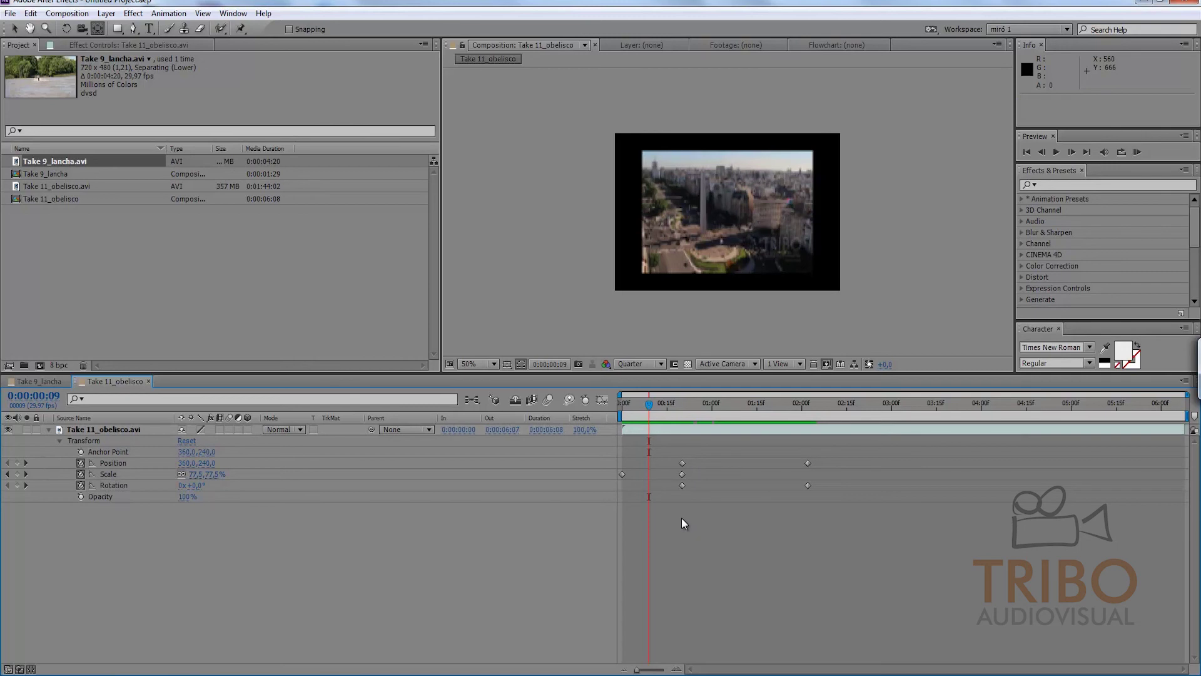
mouse_move(648, 405)
mouse_down()
mouse_move(614, 403)
mouse_move(720, 404)
mouse_up()
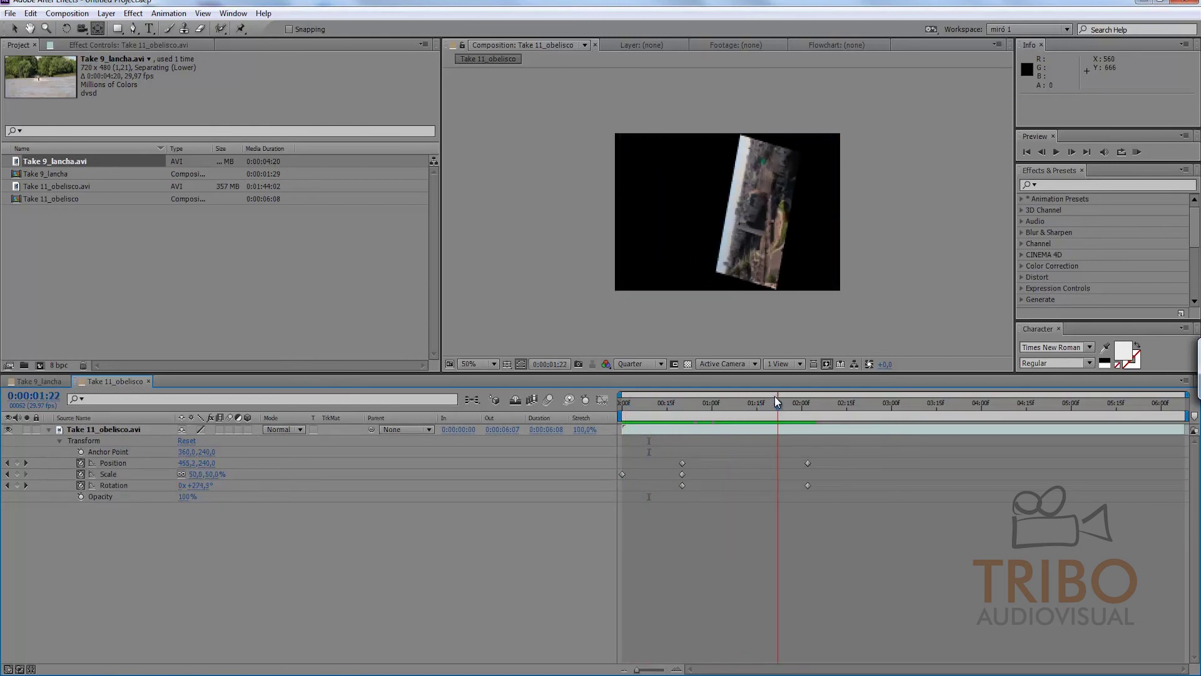
Select all the layer's keyframes and stretch them to lengthen the animation.
key(Page_Up)
key(Page_Up)
key(Page_Up)
drag(840, 451, 616, 504)
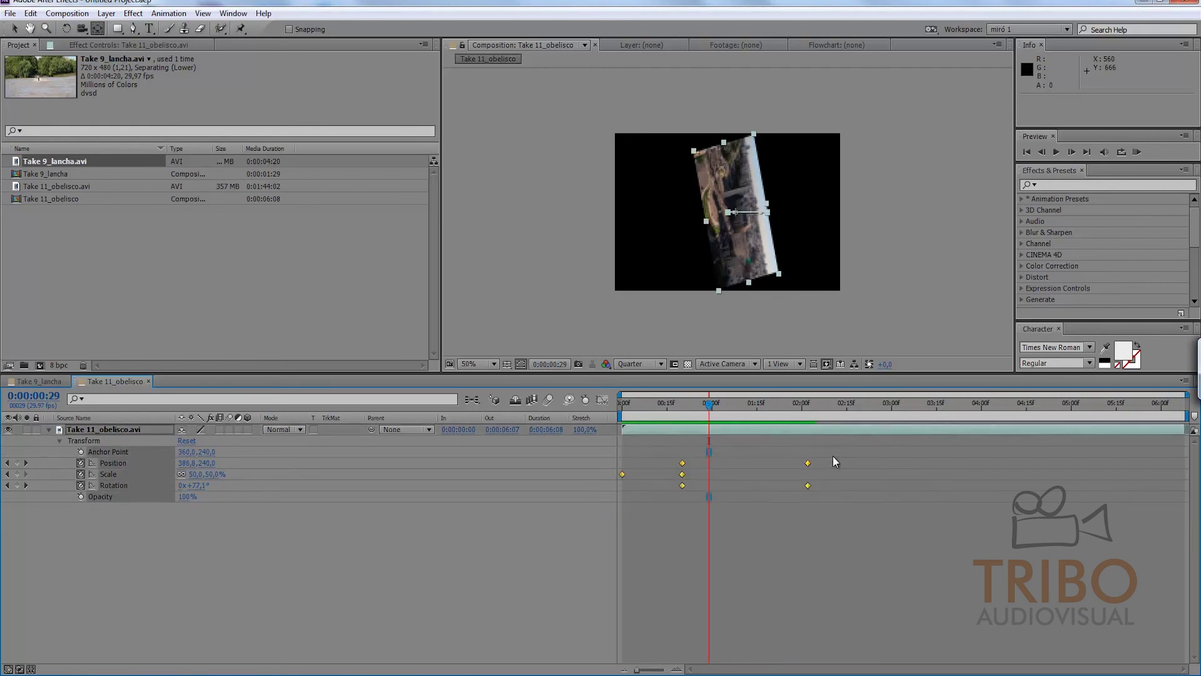
drag(828, 459, 584, 497)
mouse_move(808, 486)
alt+mouse_down()
mouse_move(1051, 488)
mouse_move(826, 499)
alt+mouse_up()
Shift the middle Position, Scale and Rotation keyframes right and move the first Scale keyframe later.
click(816, 526)
mouse_move(679, 466)
mouse_down()
mouse_move(696, 491)
mouse_move(719, 492)
mouse_up()
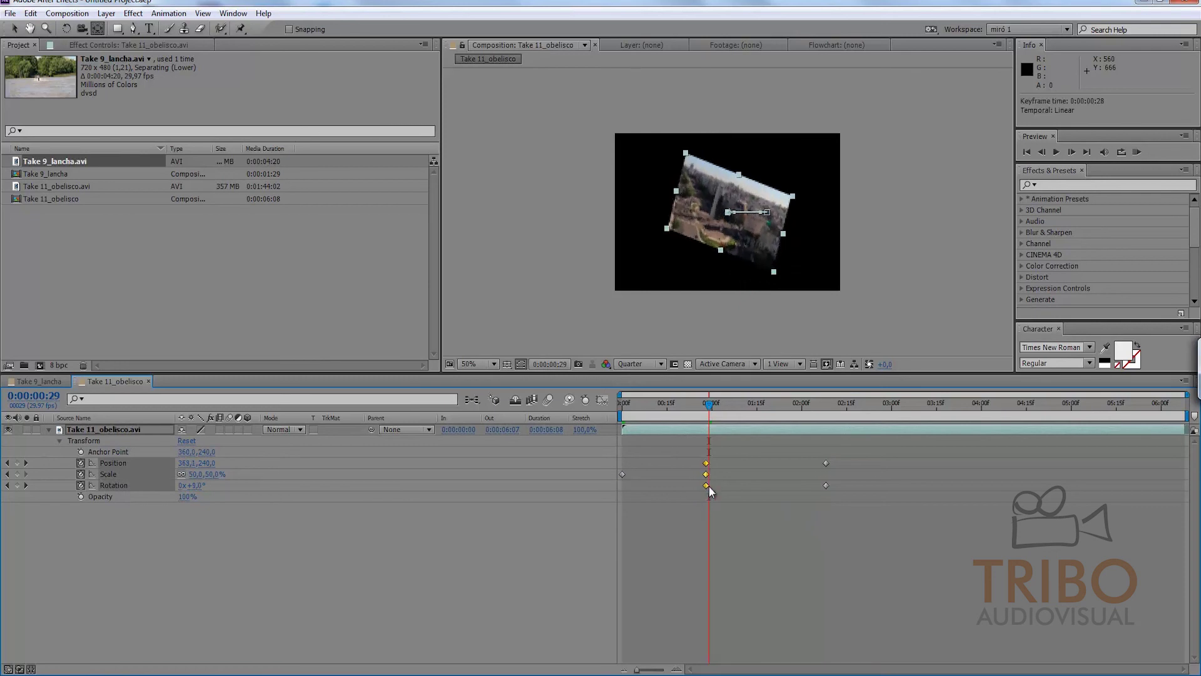
click(722, 516)
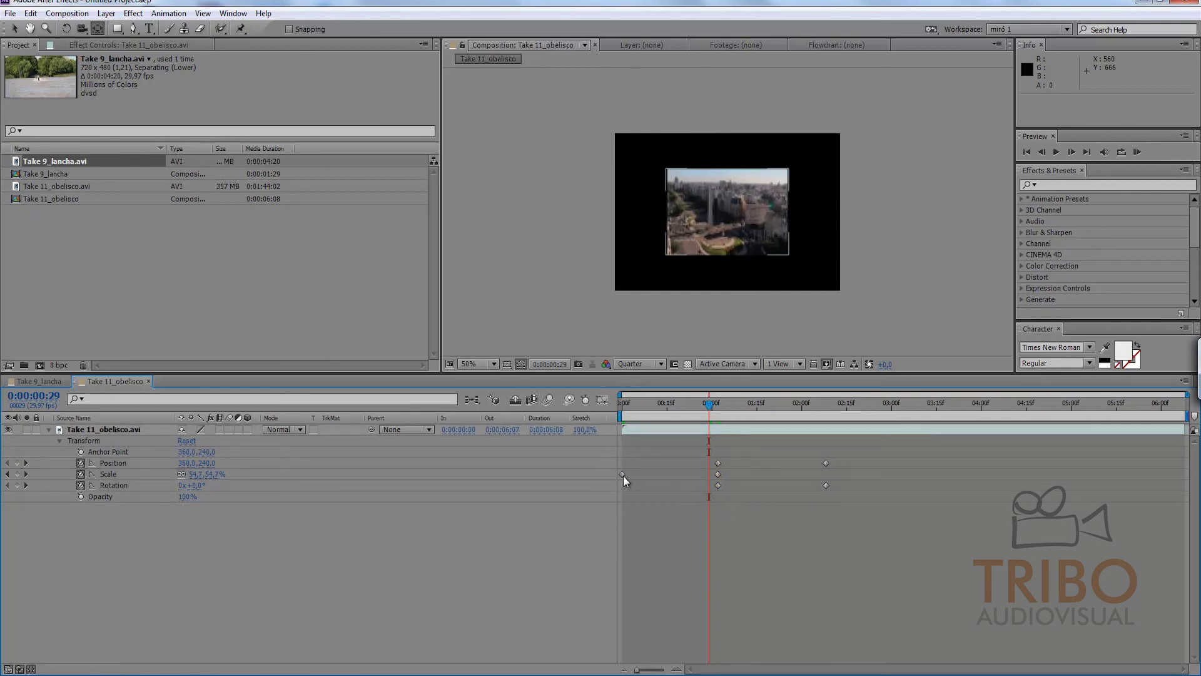
drag(623, 475, 655, 477)
click(657, 519)
Stretch the later keyframes further apart so the end keyframes land near 0:00:02:06.
drag(845, 457, 810, 491)
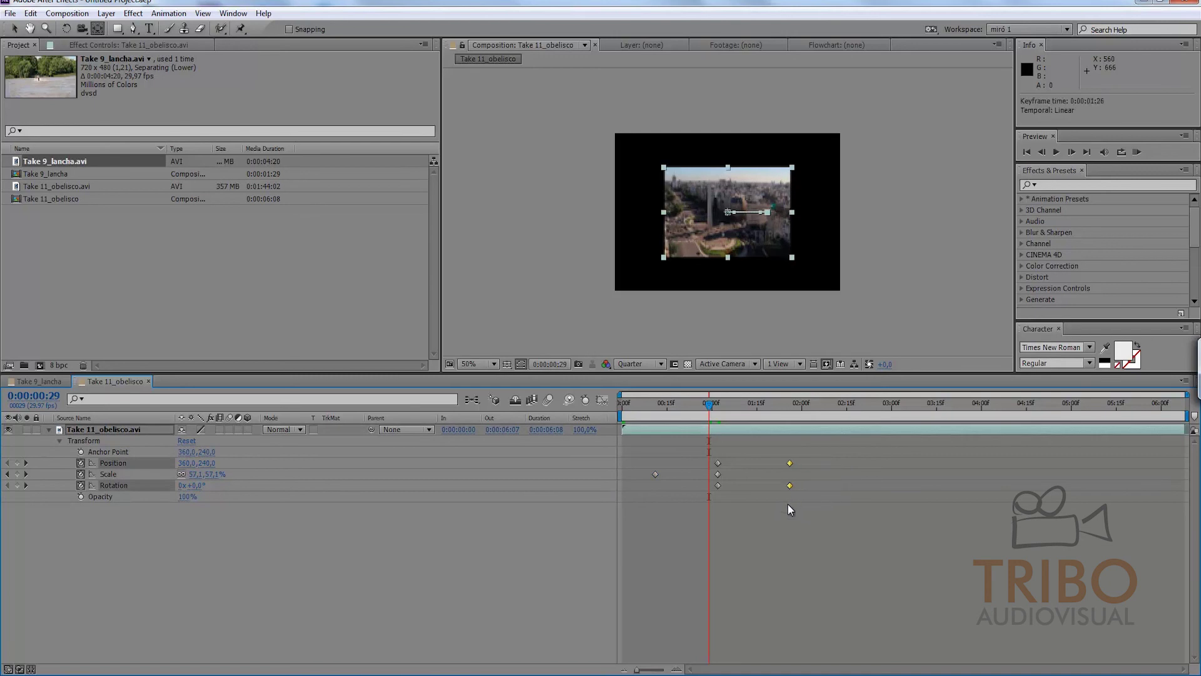
click(775, 516)
drag(822, 450, 600, 530)
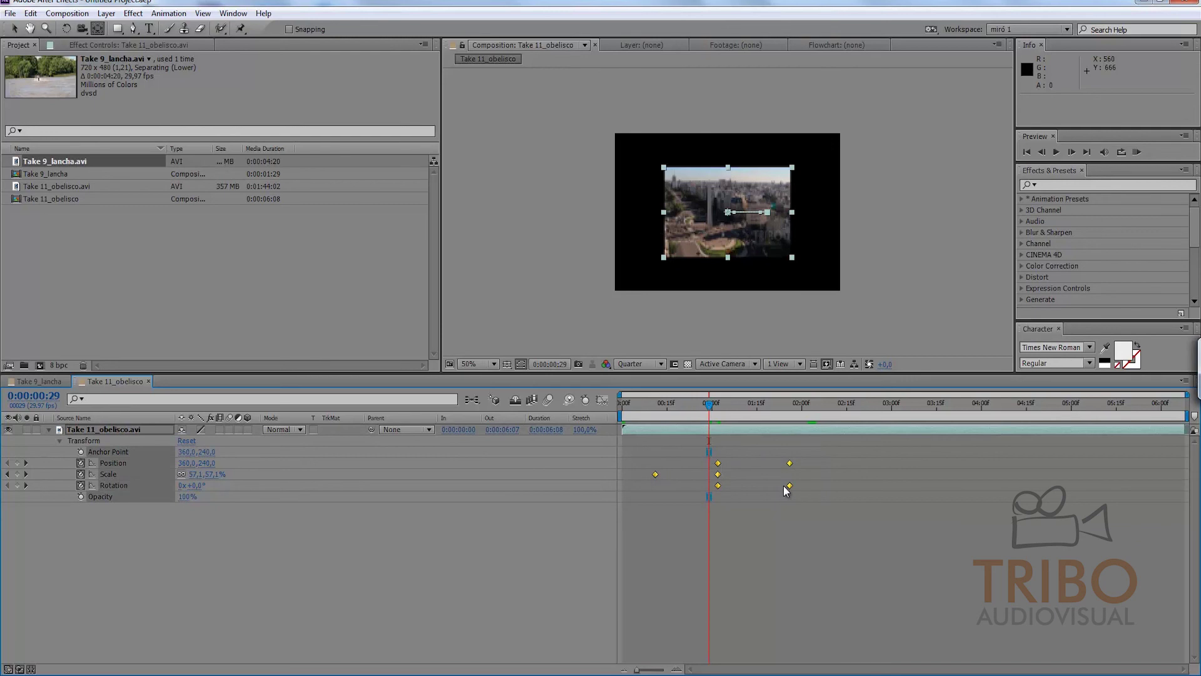
mouse_move(790, 486)
mouse_down()
mouse_move(1111, 491)
mouse_move(696, 501)
mouse_move(804, 499)
mouse_up()
click(776, 533)
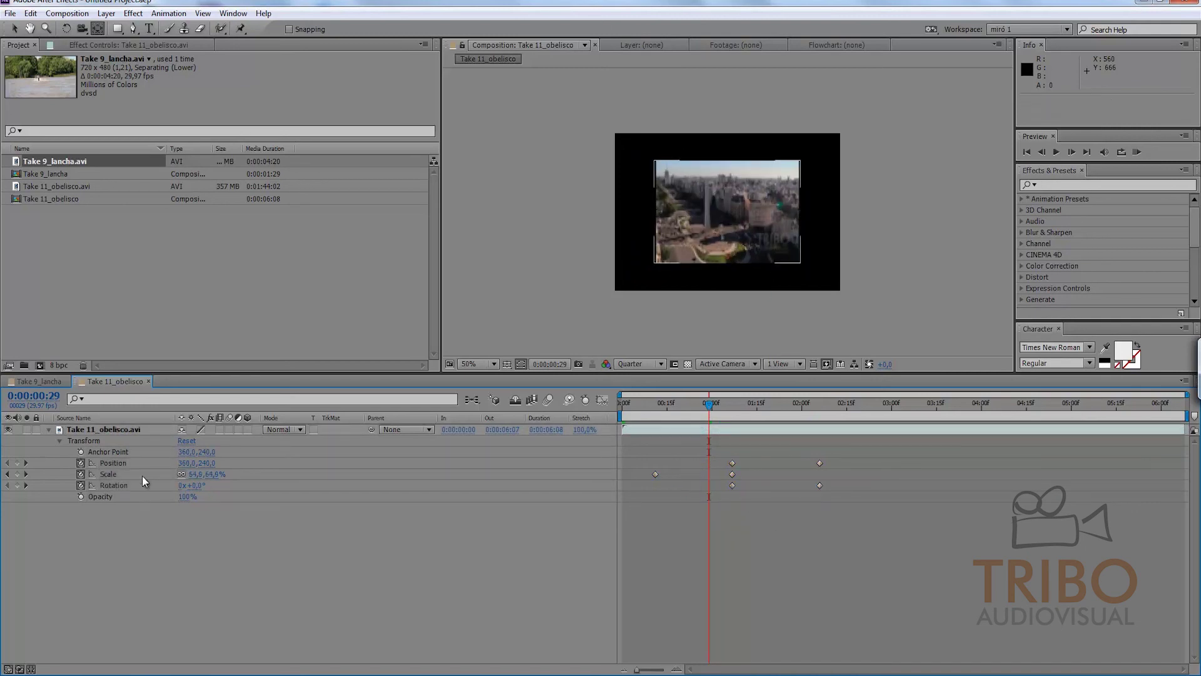
click(110, 430)
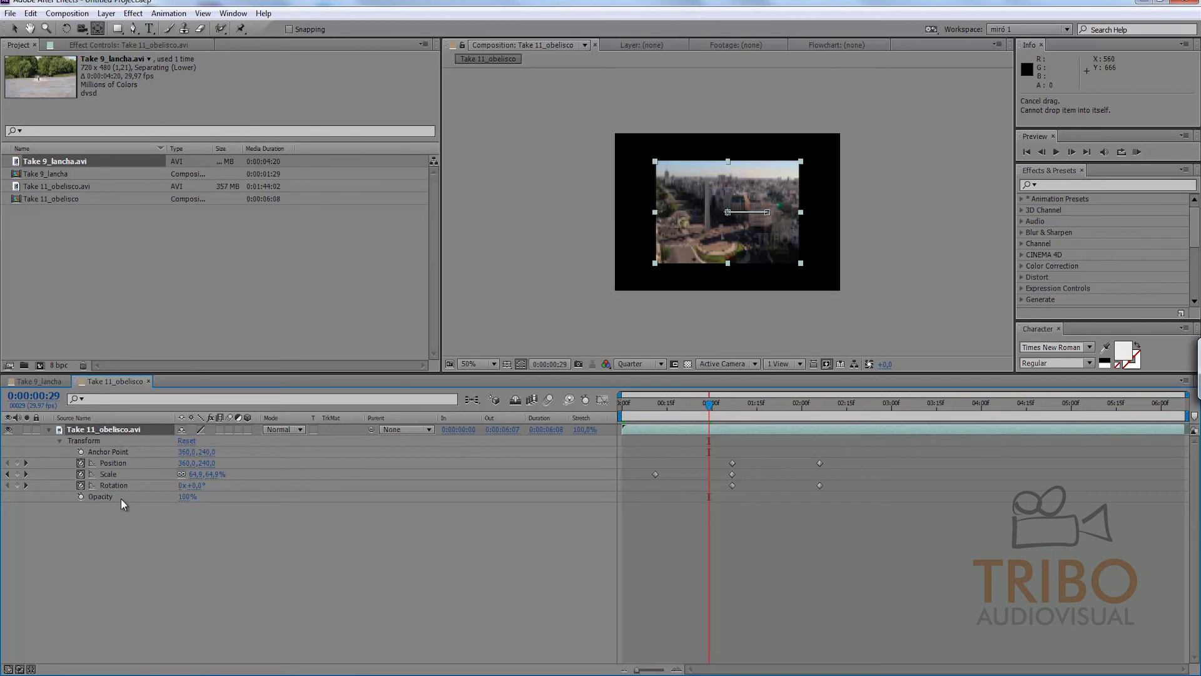
click(122, 516)
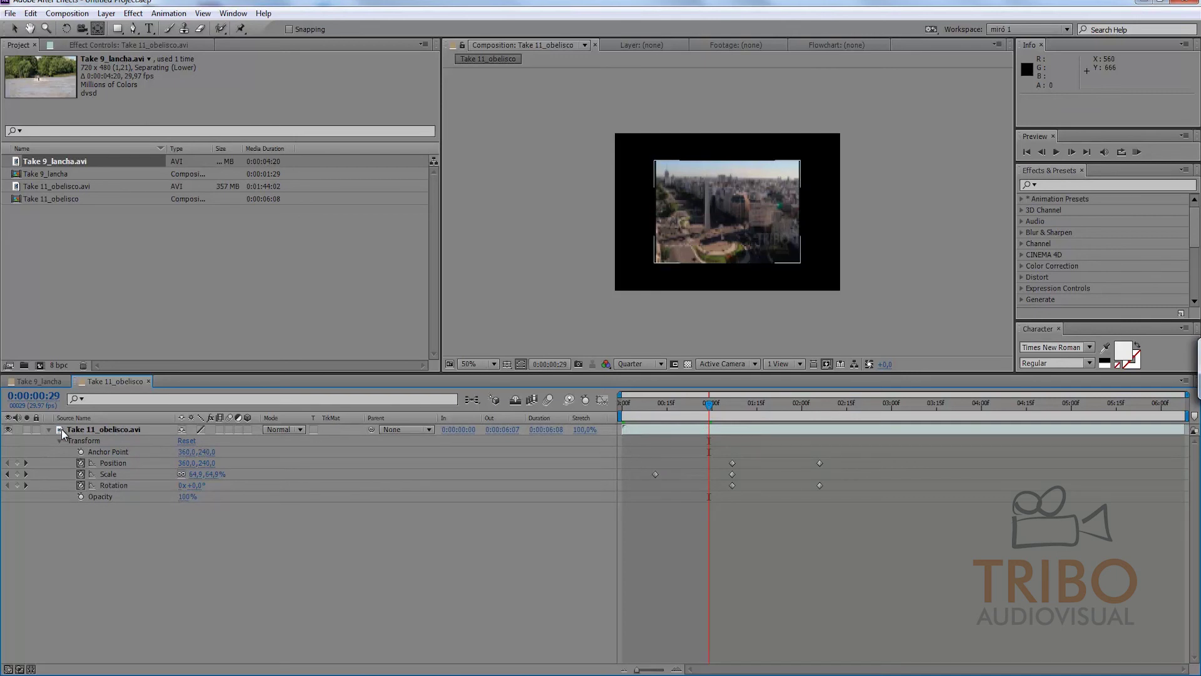
click(85, 429)
key(ctrl+d)
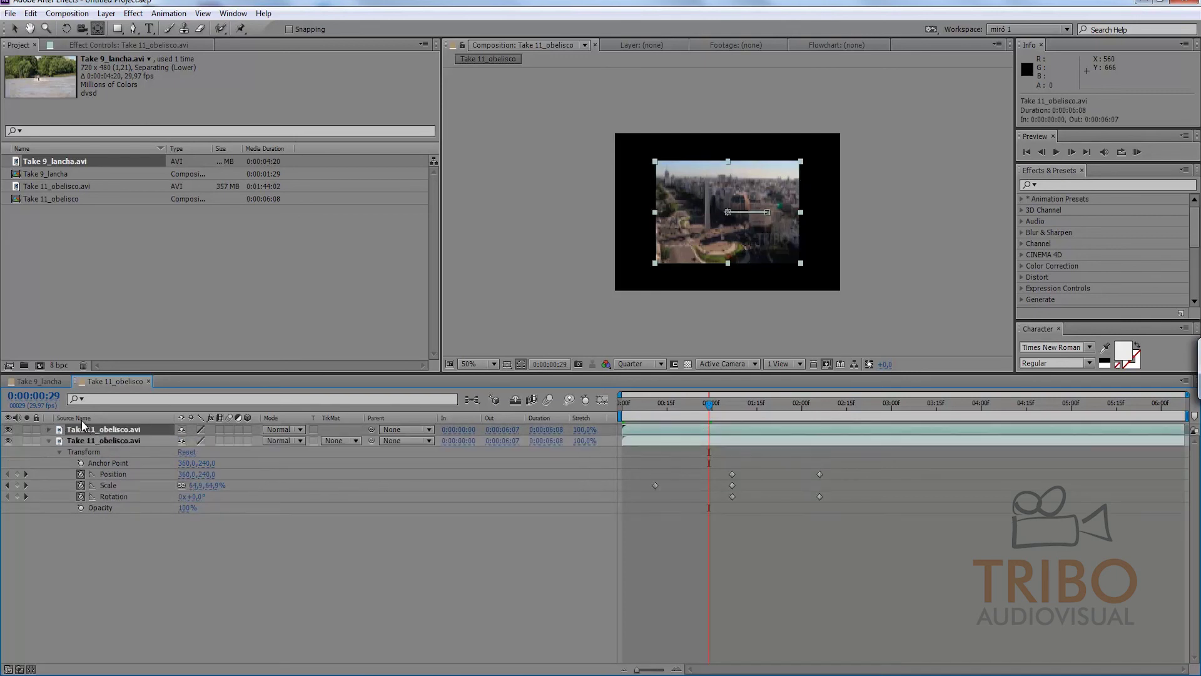
key(ctrl+d)
key(ctrl+d)
key(ctrl+d)
key(ctrl+d)
key(ctrl+d)
key(ctrl+d)
key(ctrl+d)
key(ctrl+d)
key(ctrl+d)
key(ctrl+d)
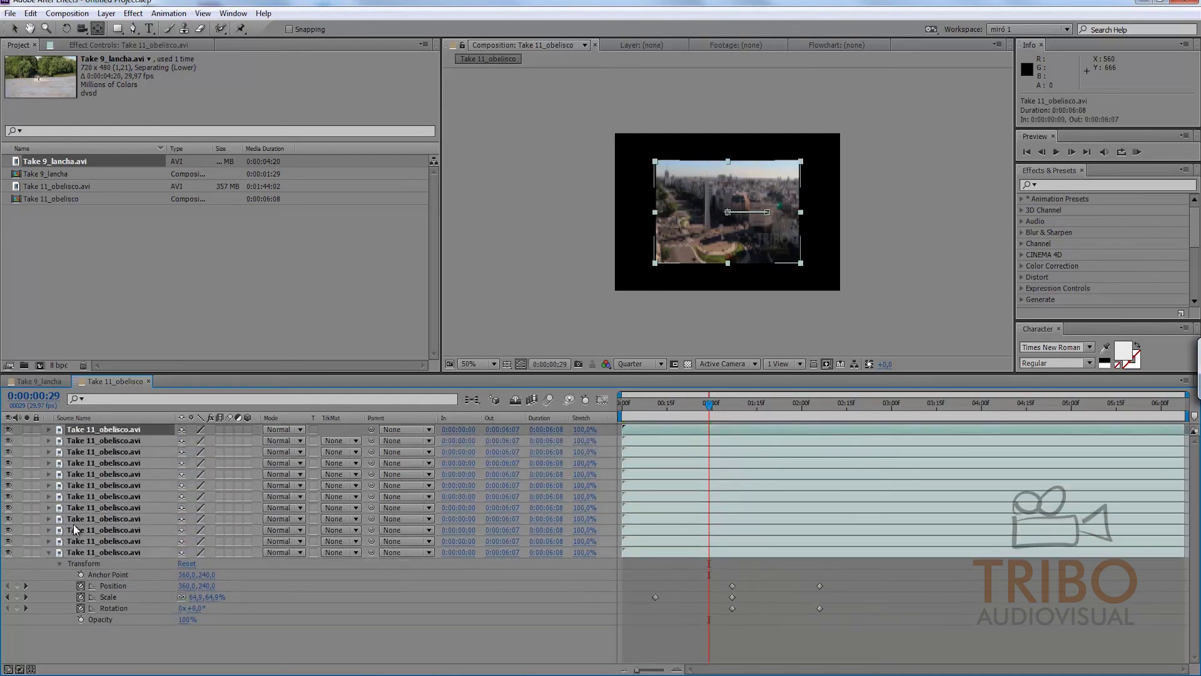
key(ctrl+d)
key(ctrl+d)
click(49, 577)
click(62, 591)
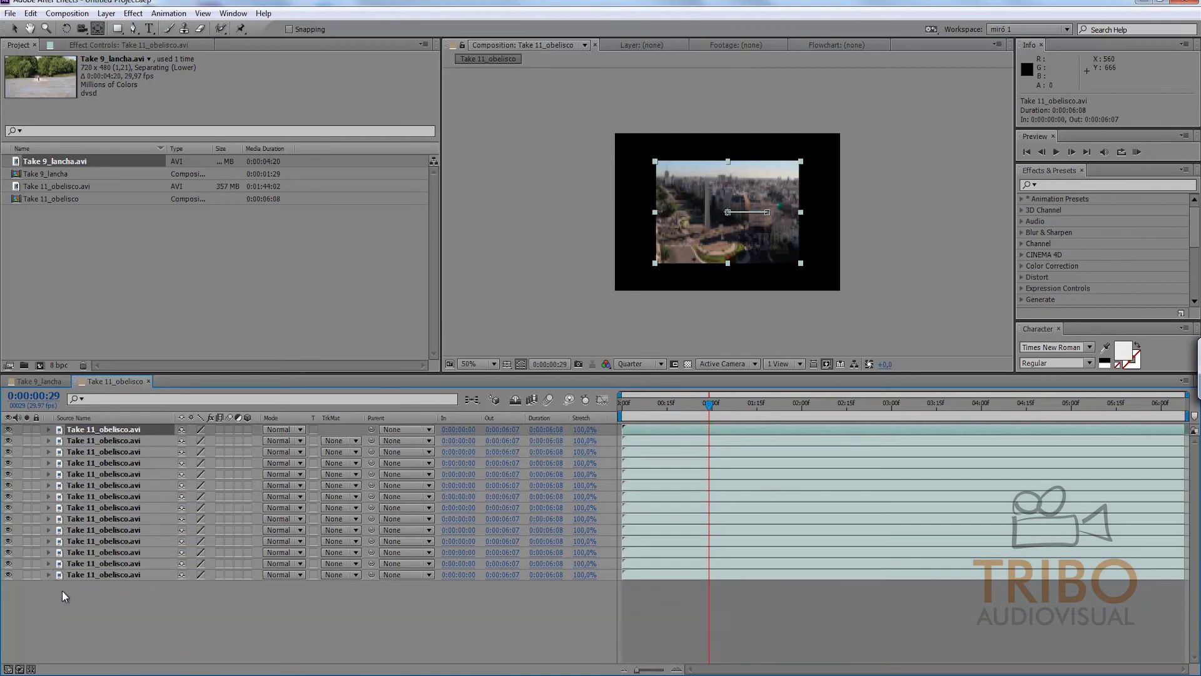
click(111, 481)
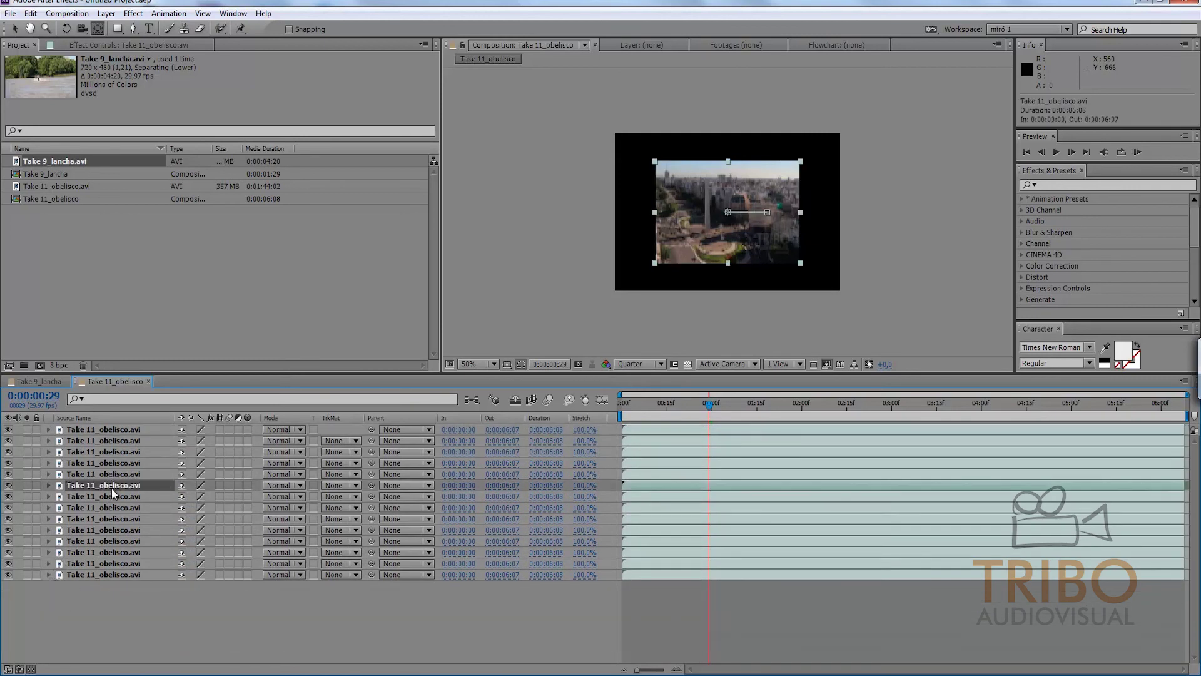
click(48, 486)
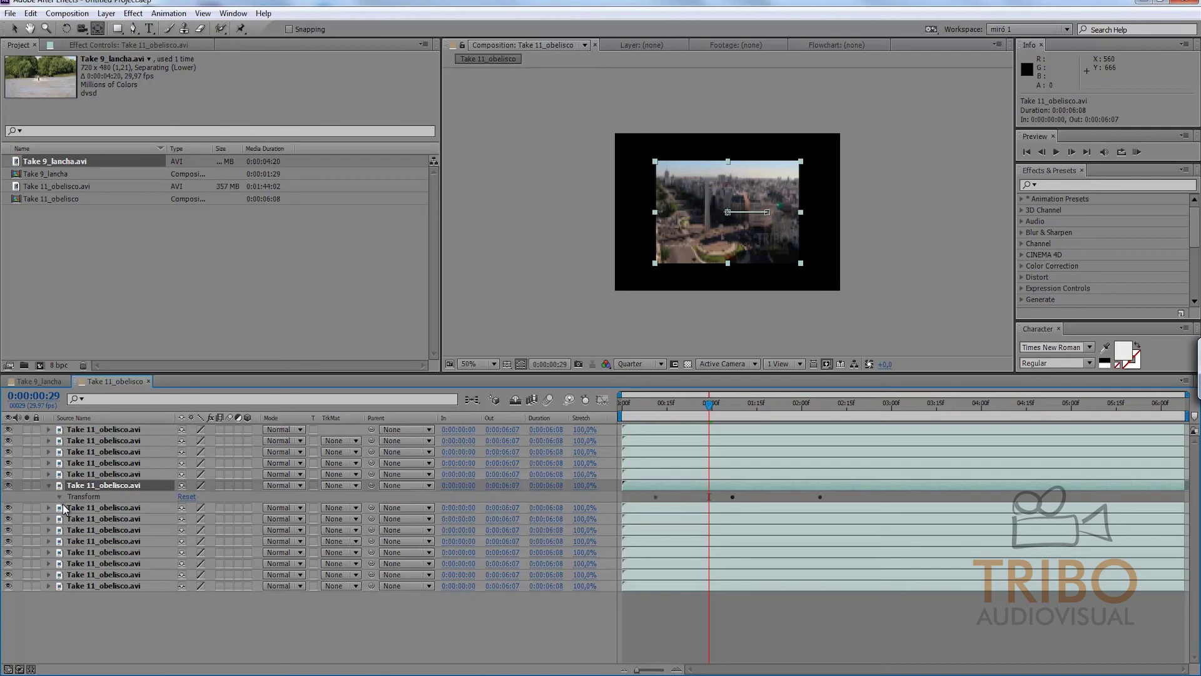
click(59, 497)
click(50, 475)
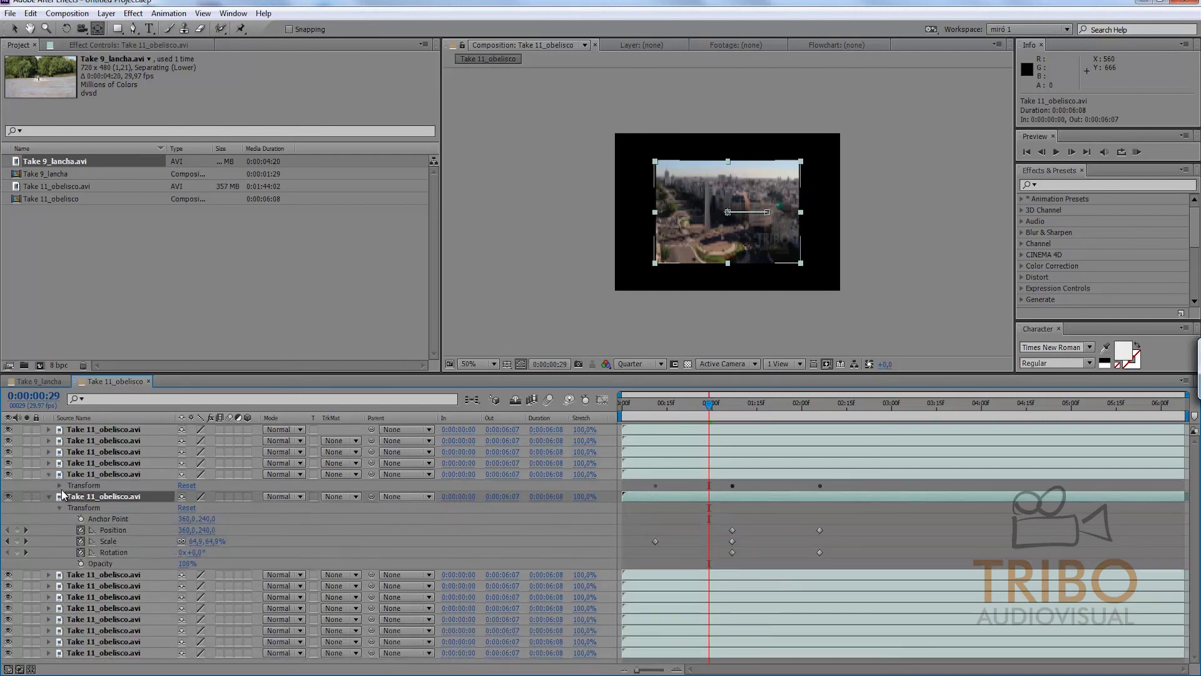
click(59, 486)
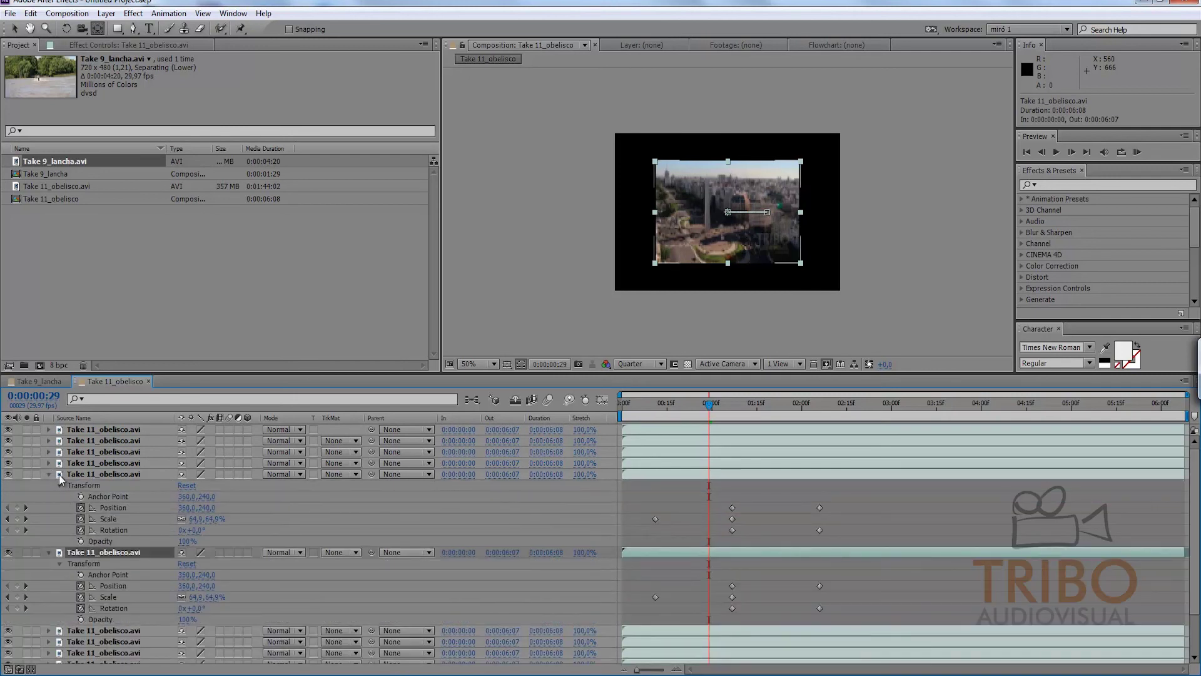
click(48, 463)
click(59, 474)
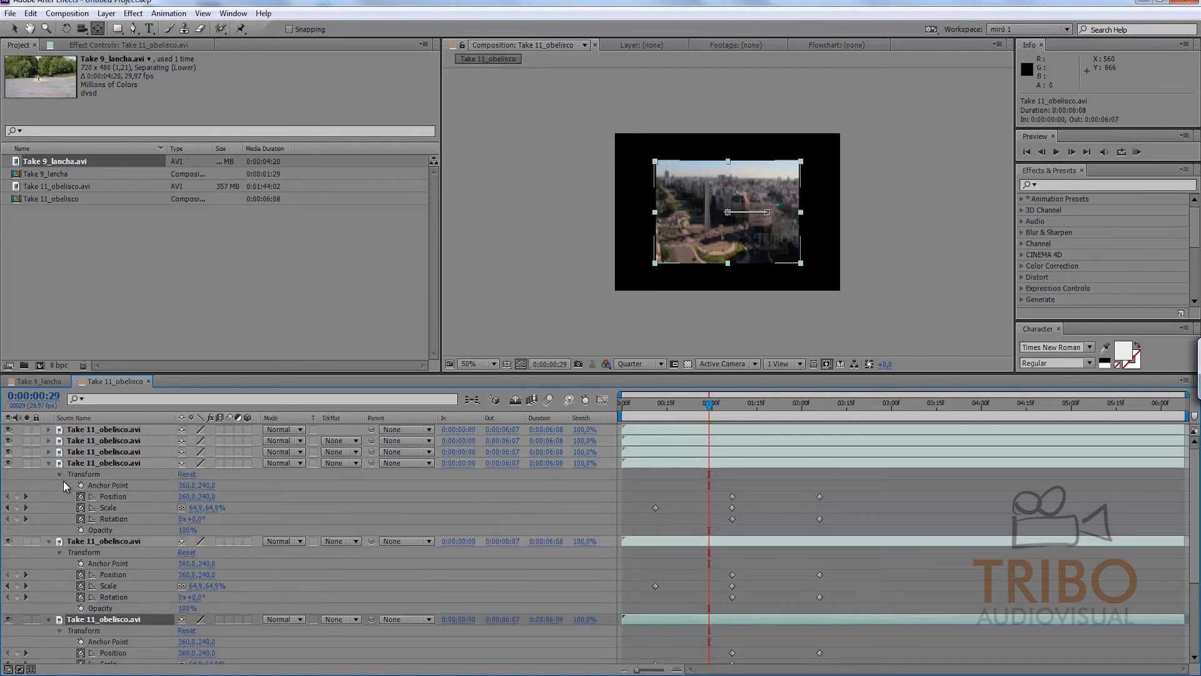
click(49, 452)
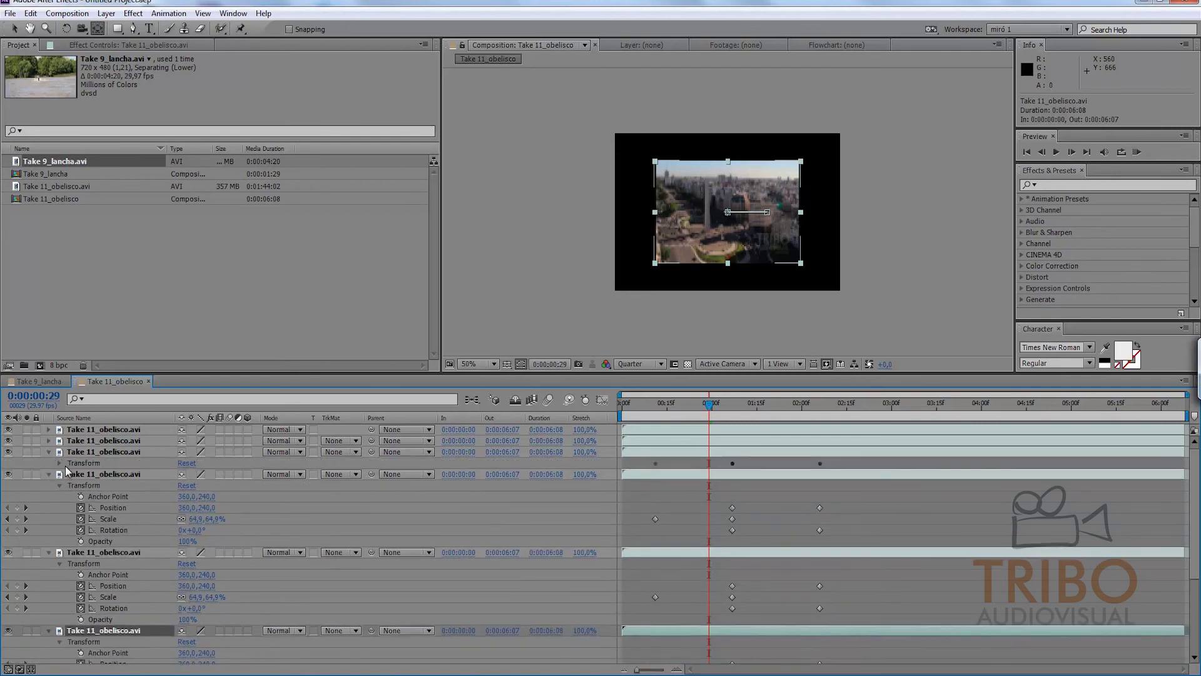
click(59, 463)
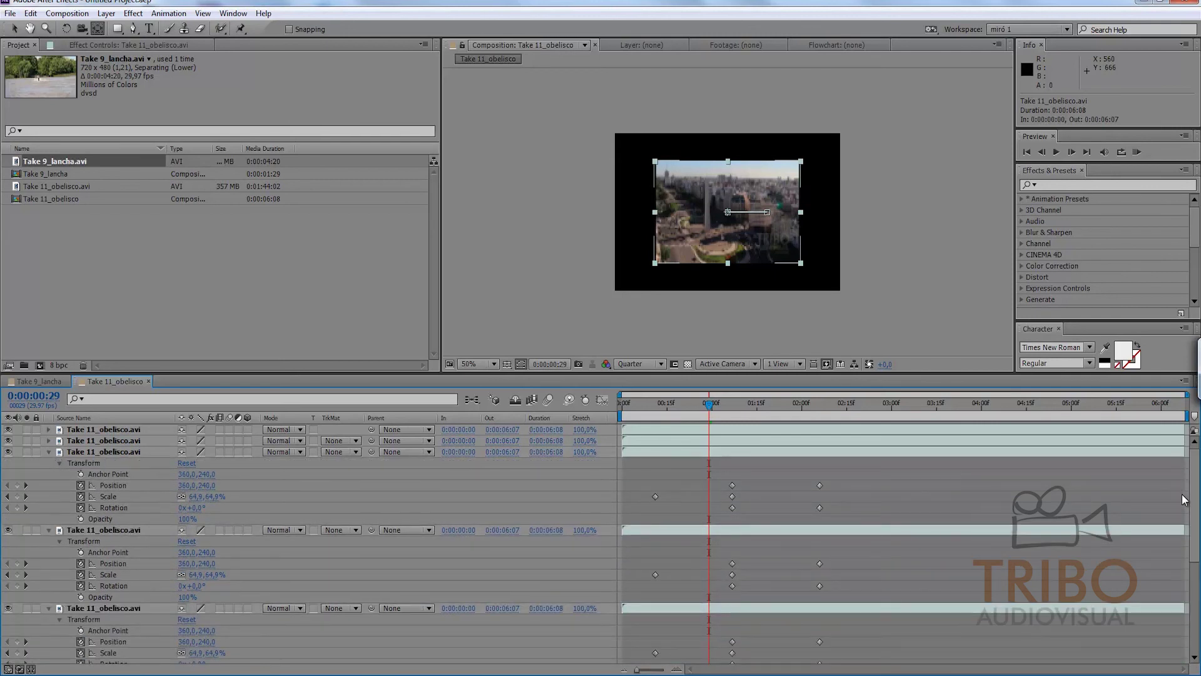
scroll(1194, 532, down, 3)
scroll(1193, 531, down, 3)
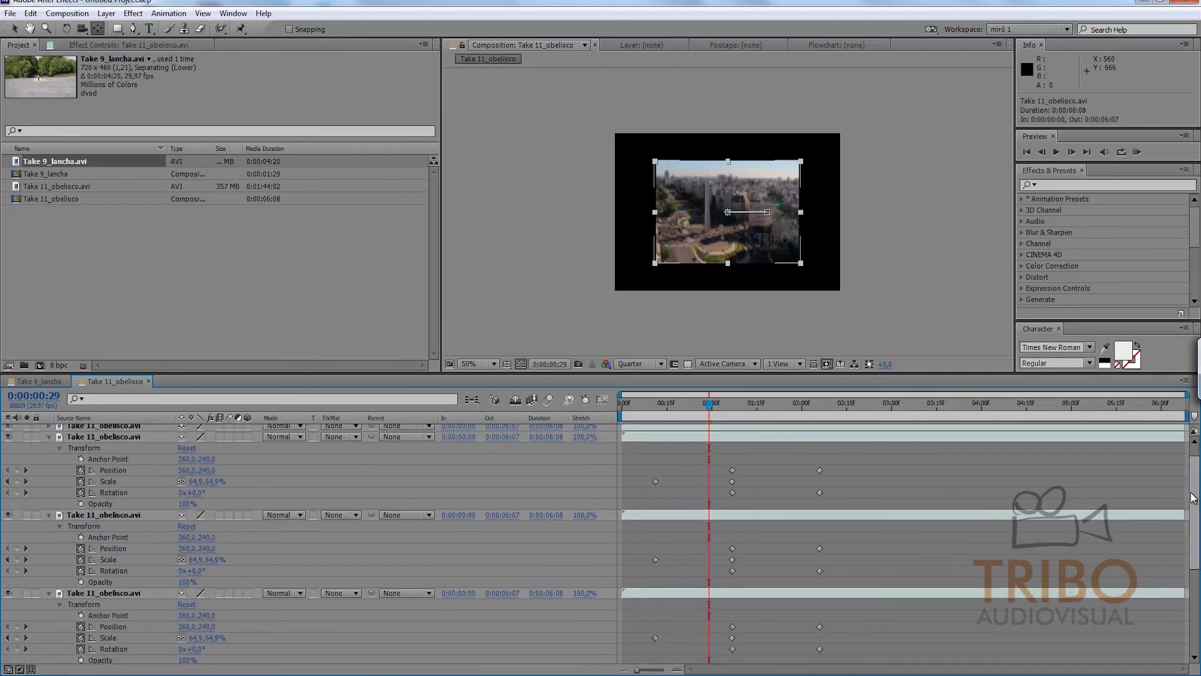
key(ctrl+a)
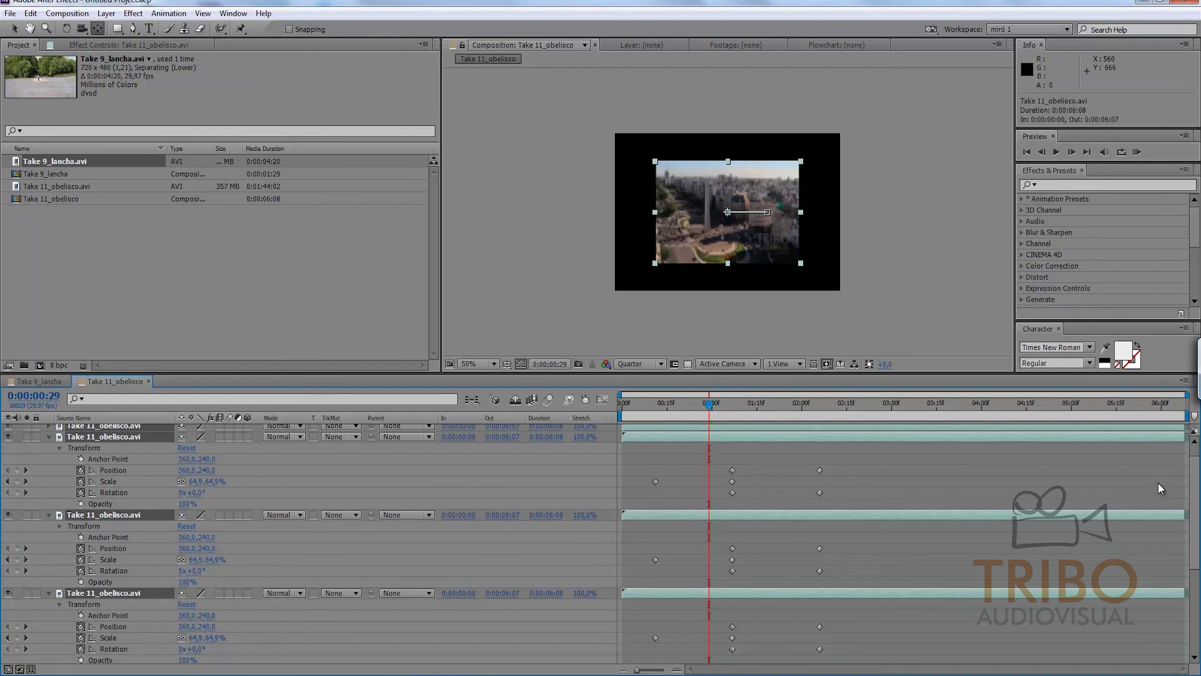
key(ctrl+grave)
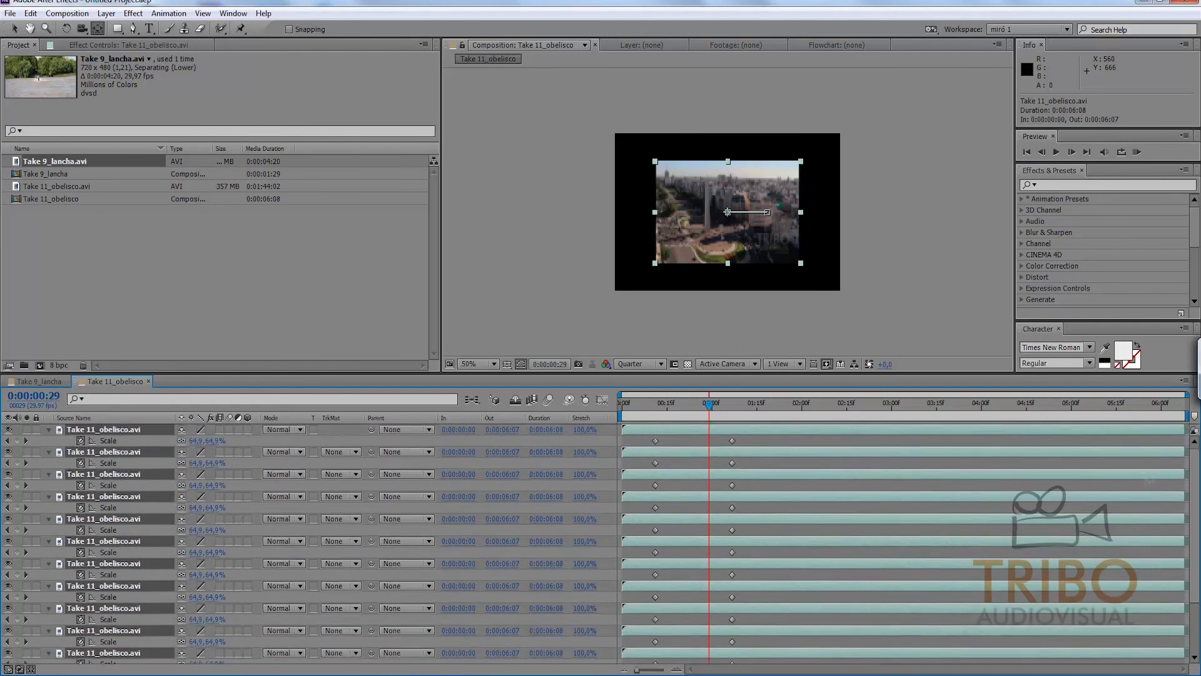
key(s)
key(Delete)
Expand the Take 11_obelisco.avi layer's Transform group to reveal its Position, Scale and Rotation keyframes.
click(110, 430)
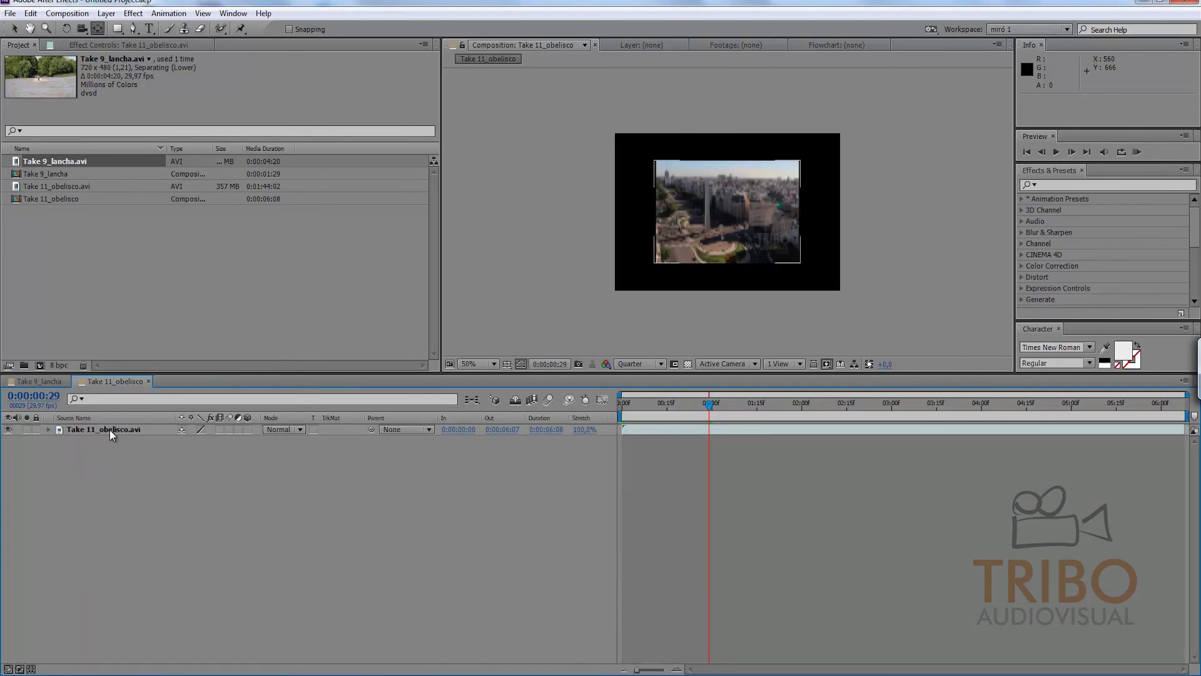
click(49, 430)
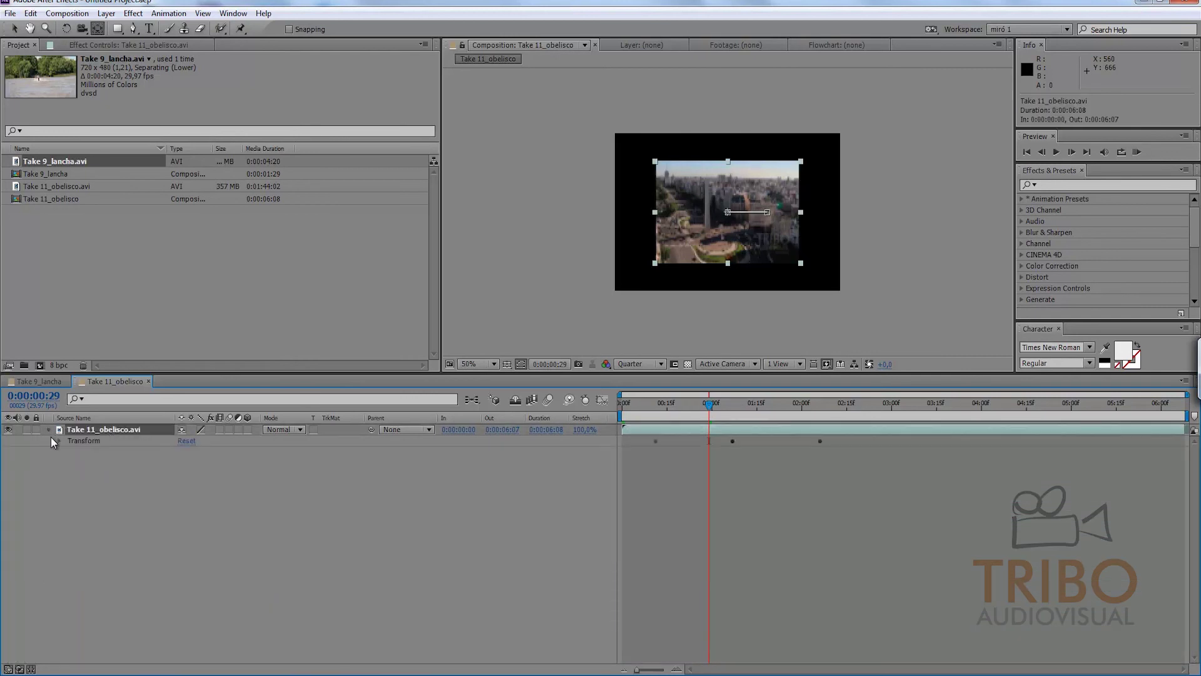
click(59, 440)
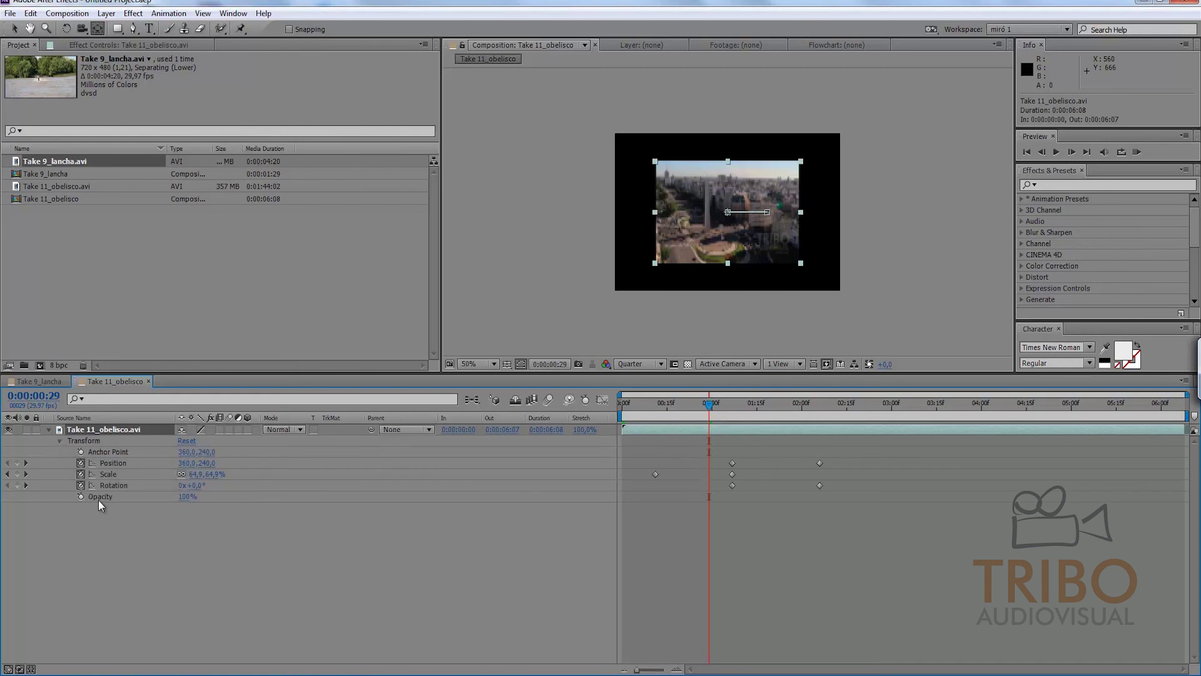
click(123, 553)
click(110, 451)
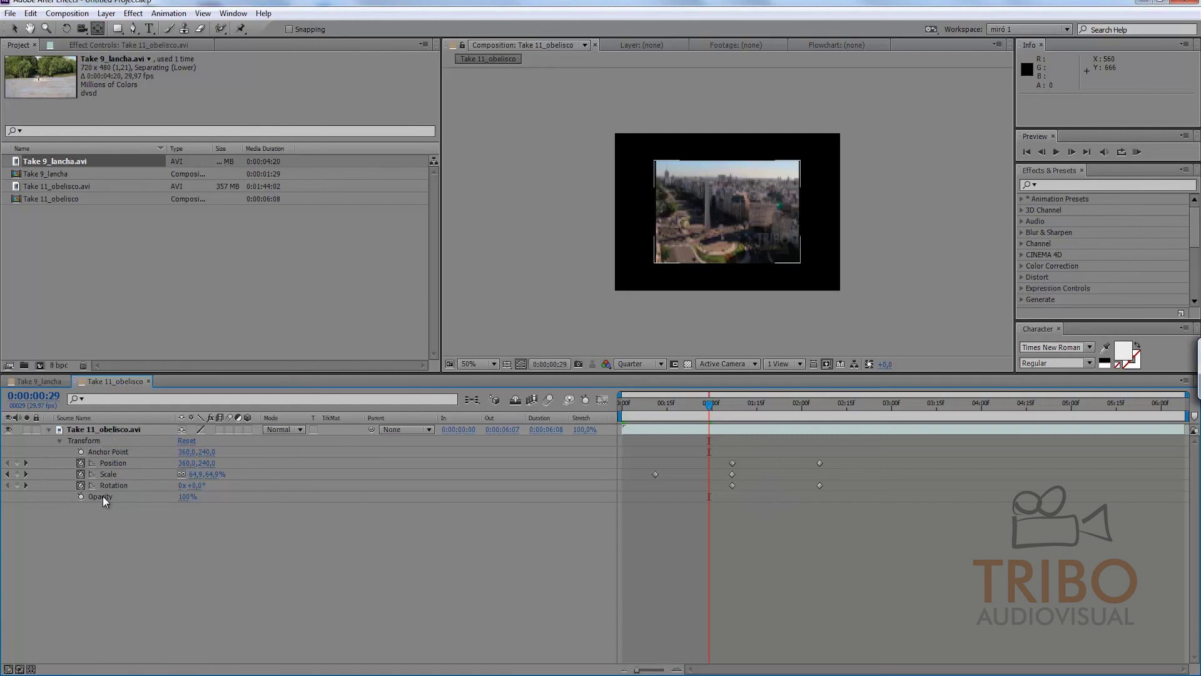
click(118, 427)
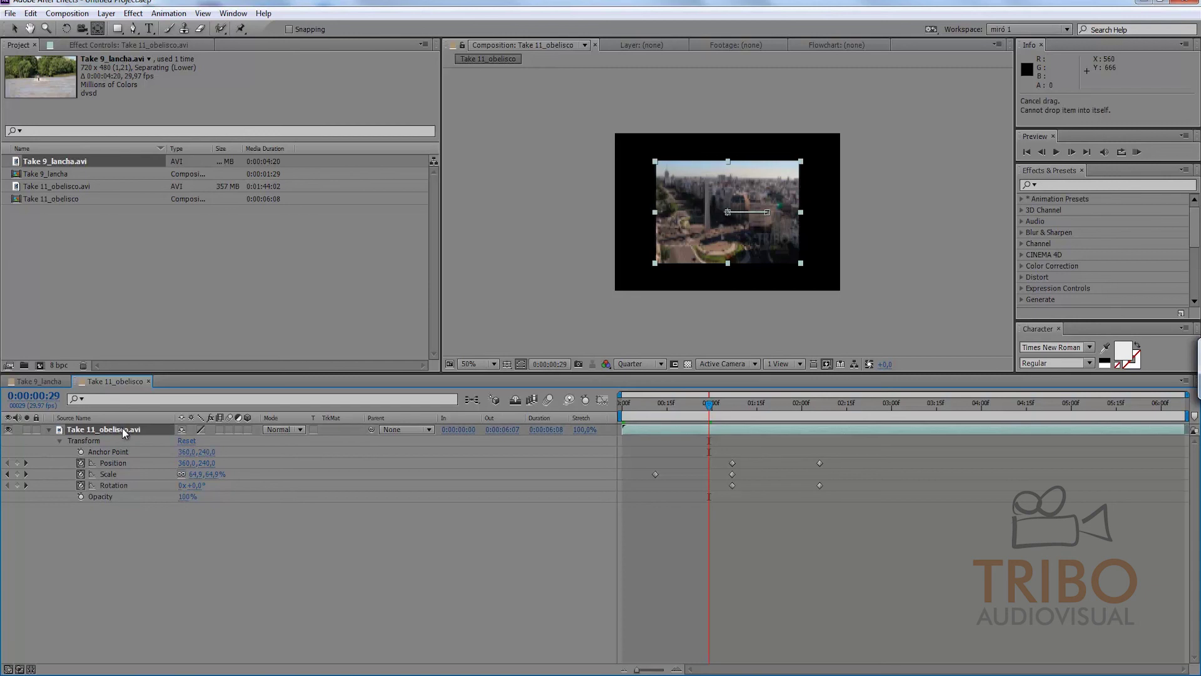
key(a)
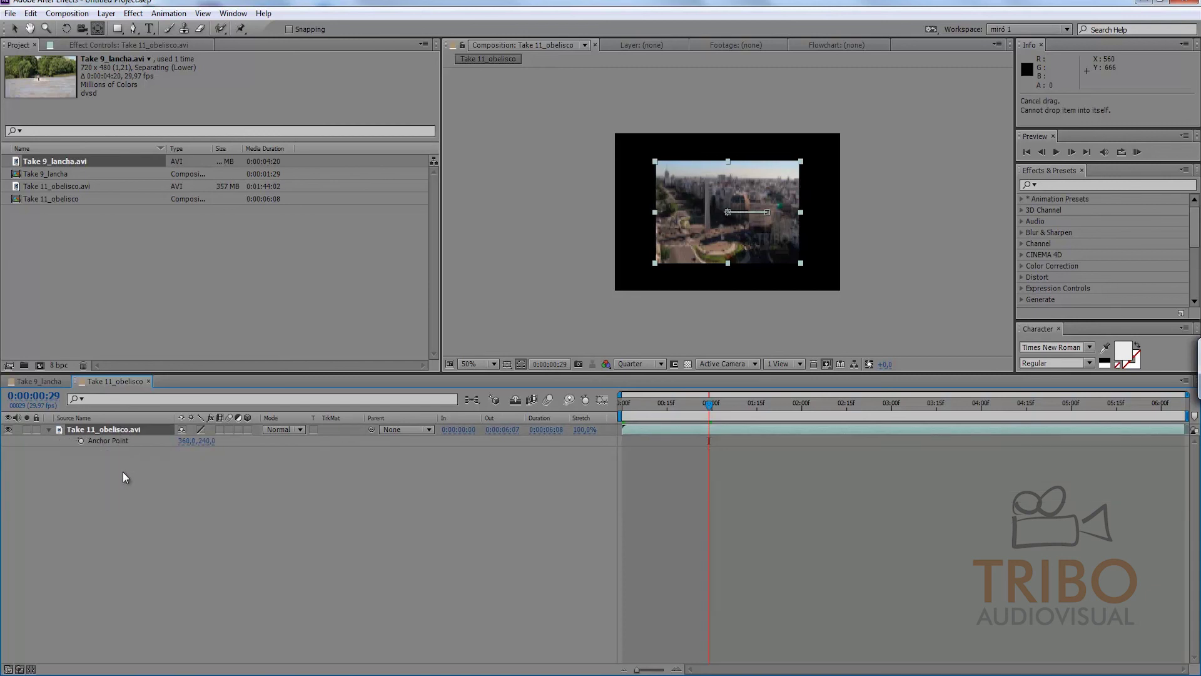
key(a)
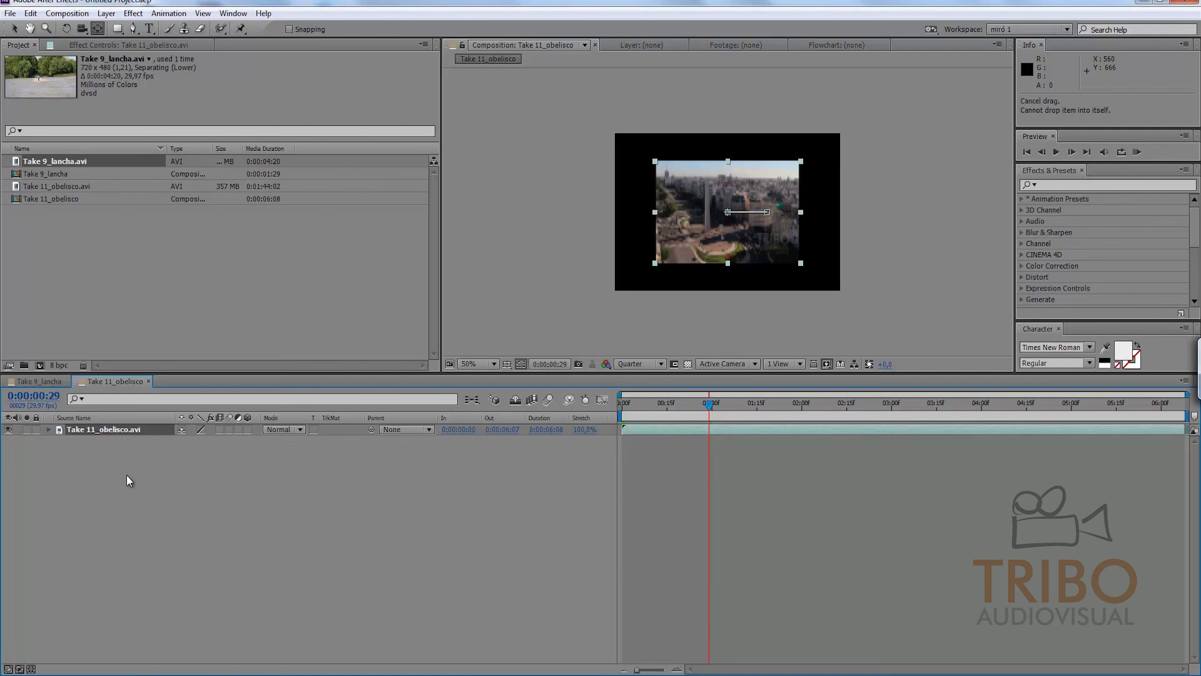
key(p)
key(p)
key(p)
key(p)
key(p)
key(p)
key(s)
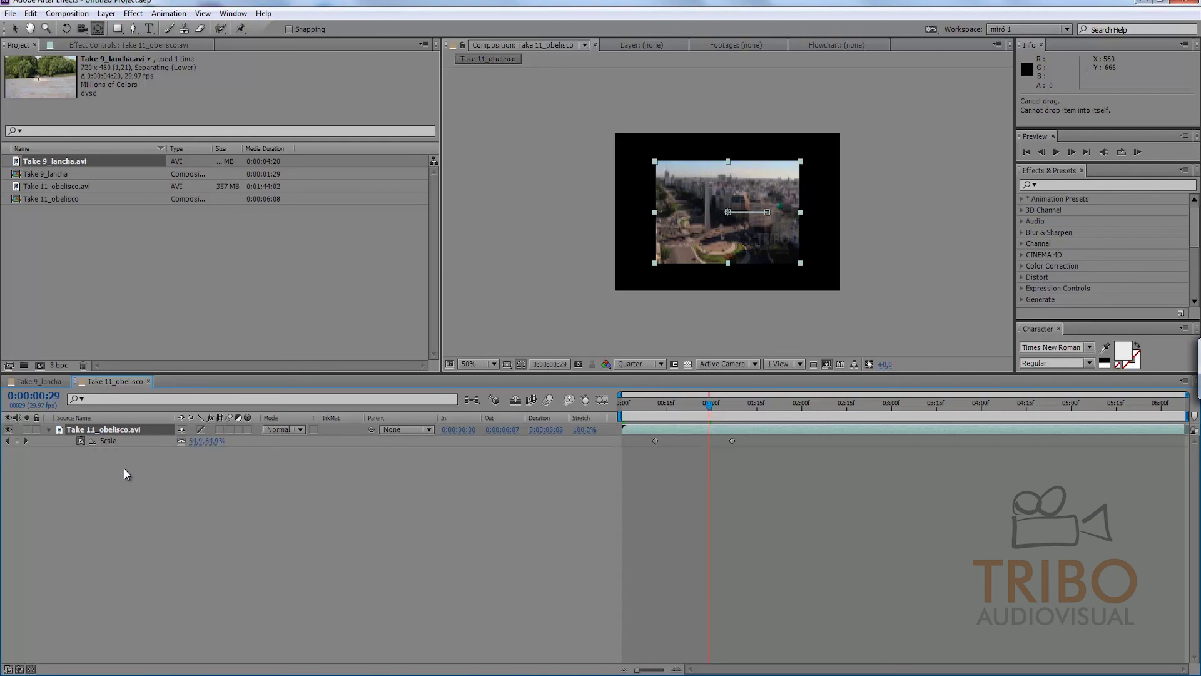
key(s)
key(s)
key(s)
key(s)
key(s)
key(s)
key(s)
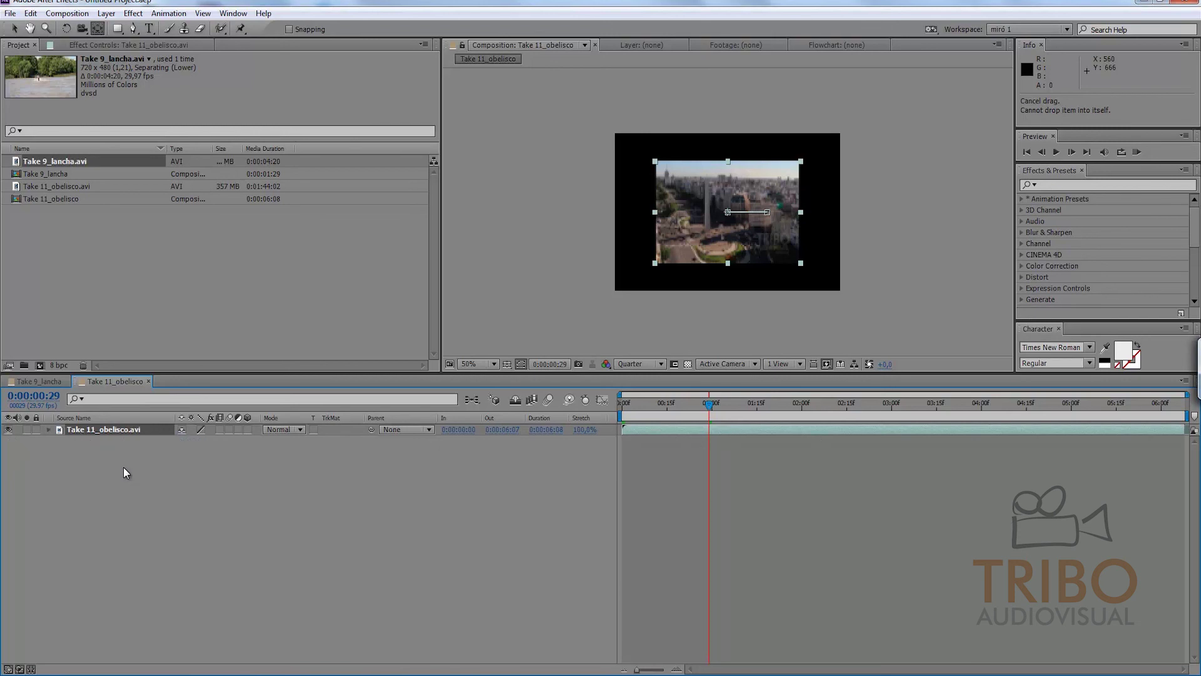
key(t)
key(t)
click(49, 430)
click(59, 441)
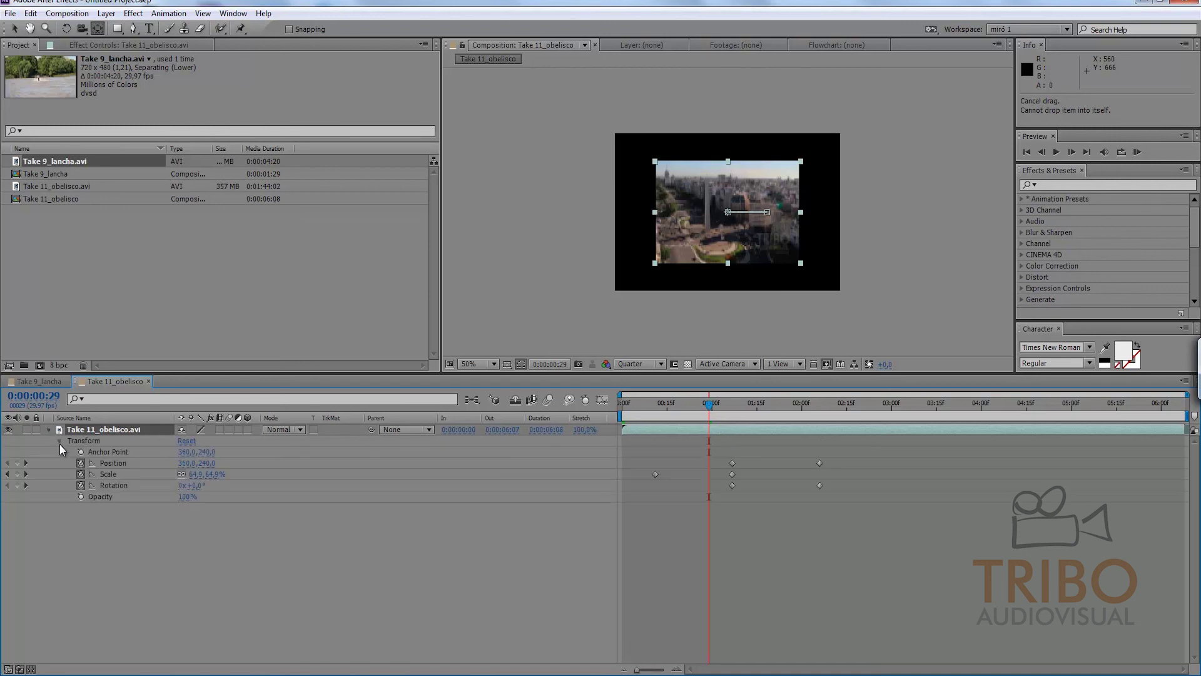
click(100, 520)
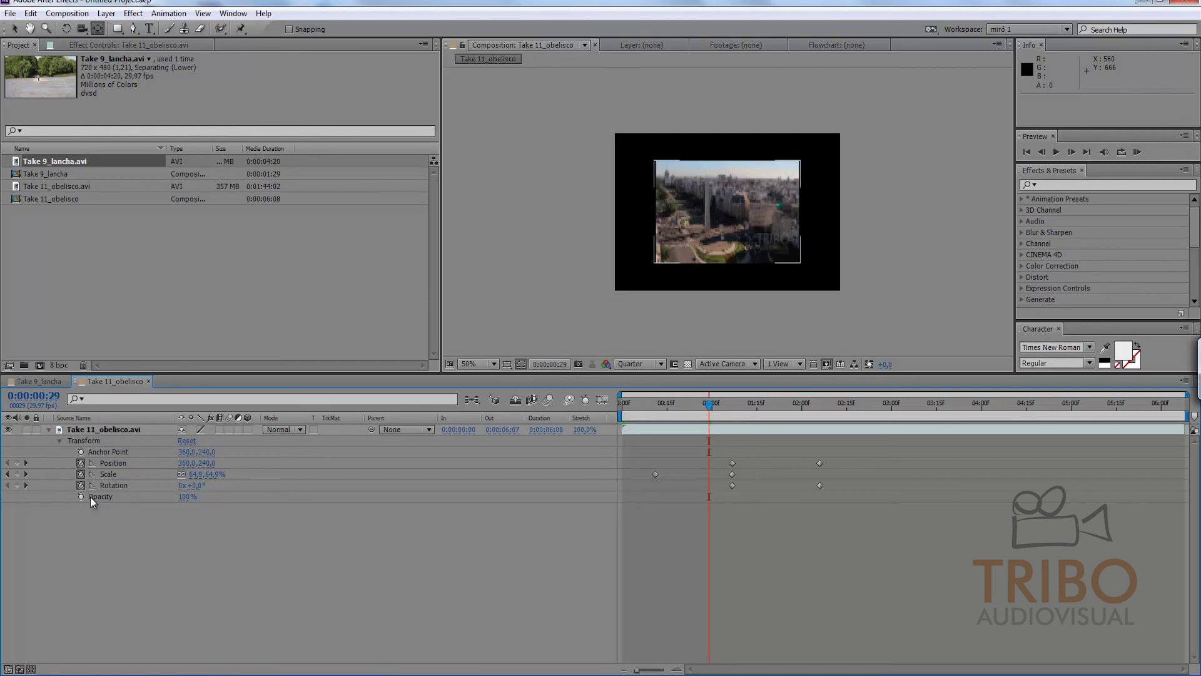
click(118, 430)
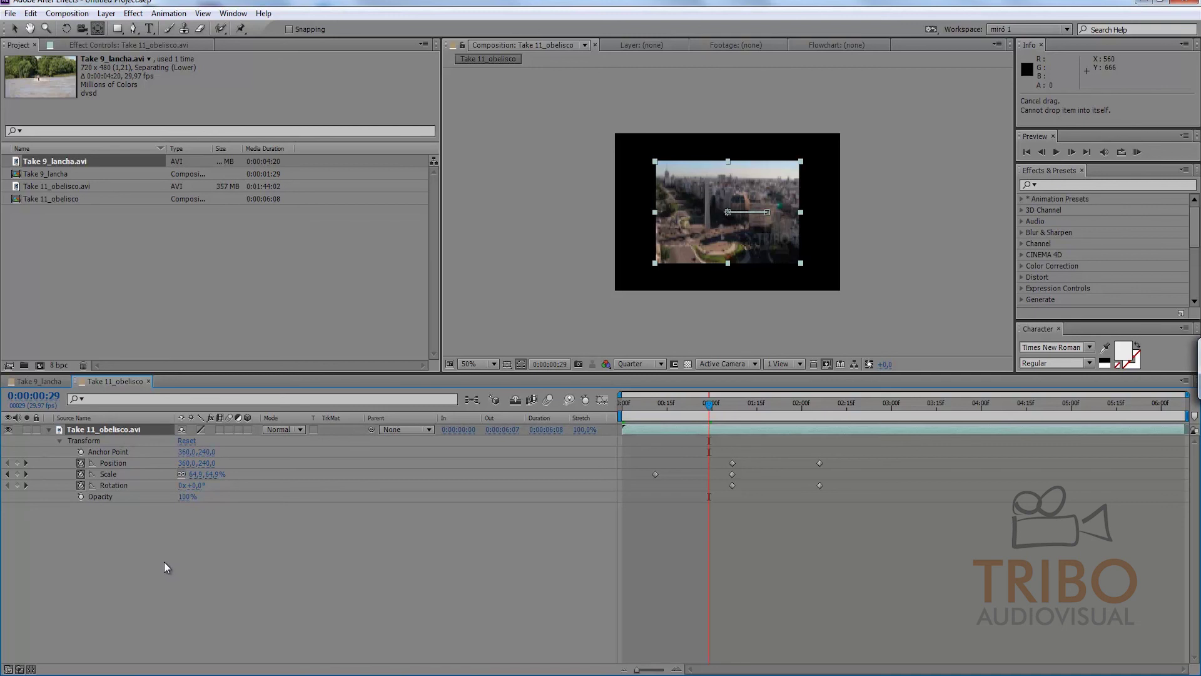
key(s)
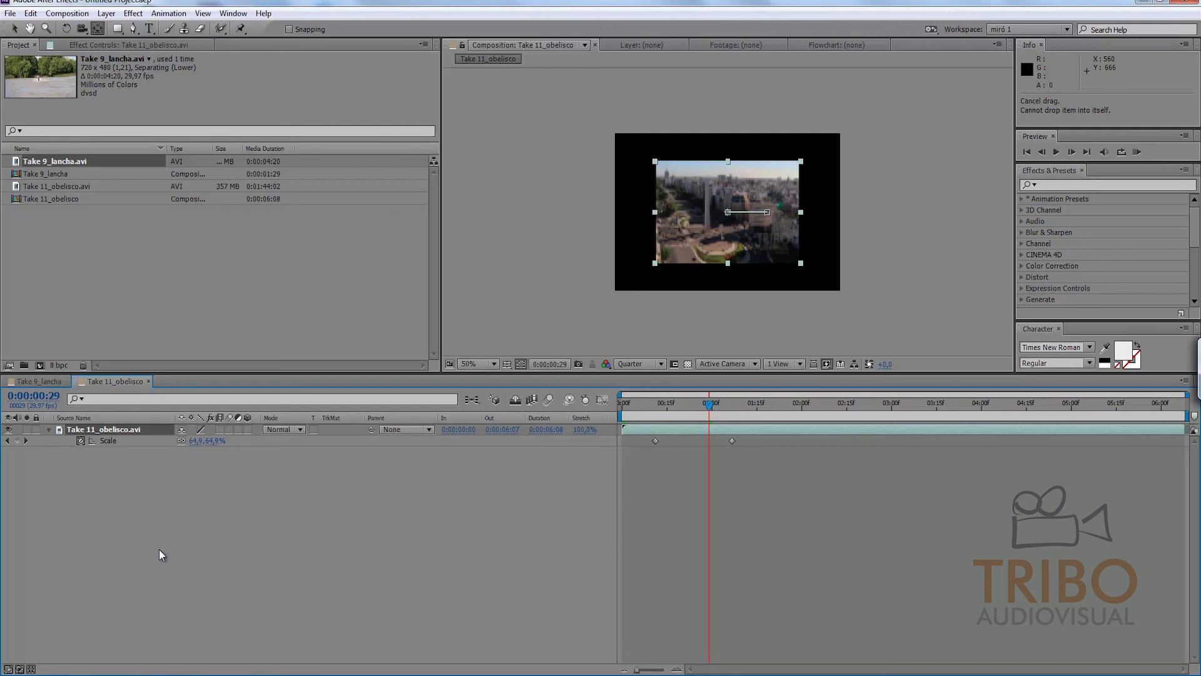
key(p)
key(s)
key(shift+p)
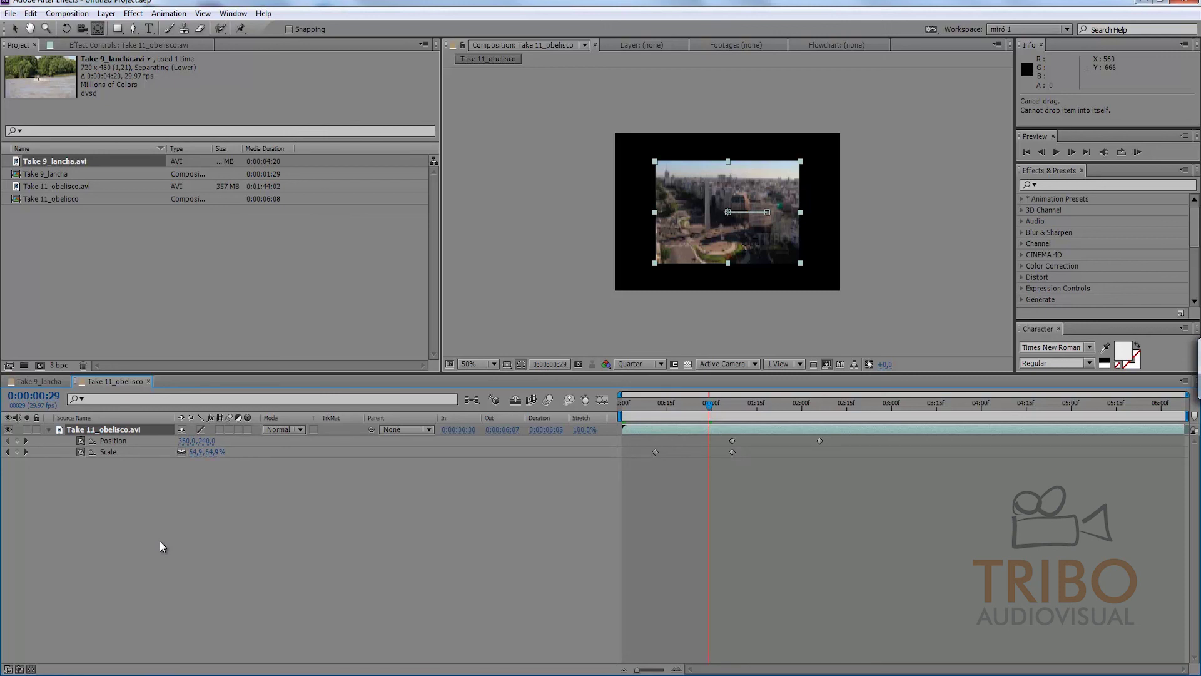
key(shift+r)
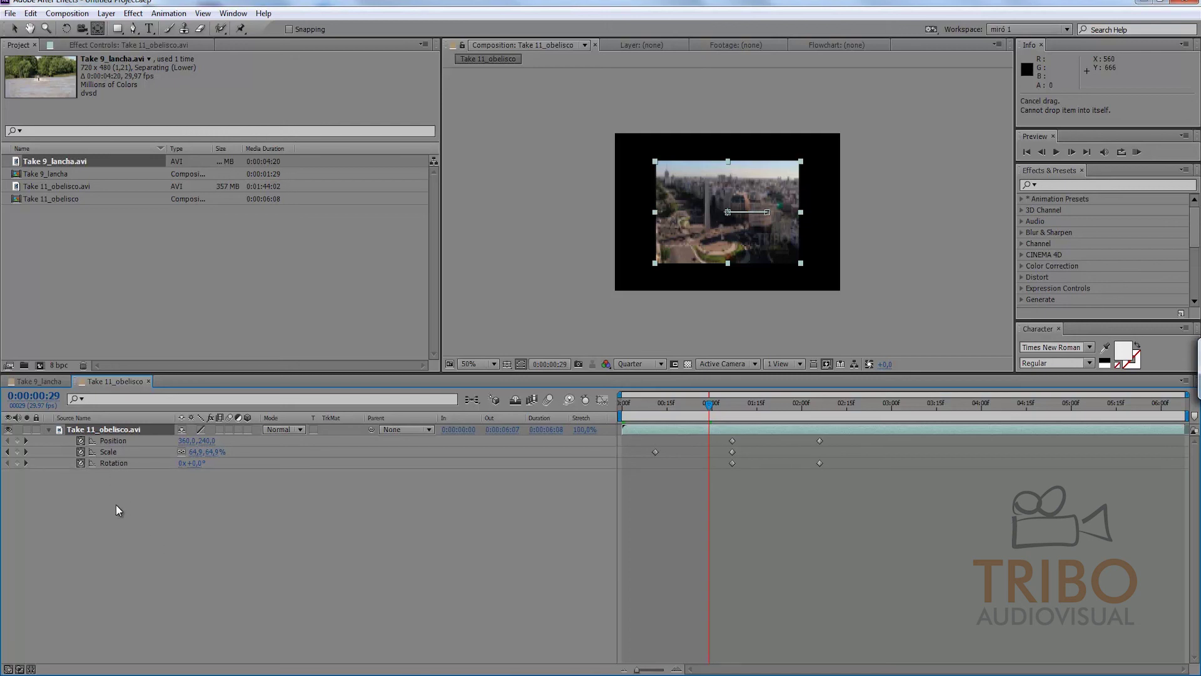
key(shift+s)
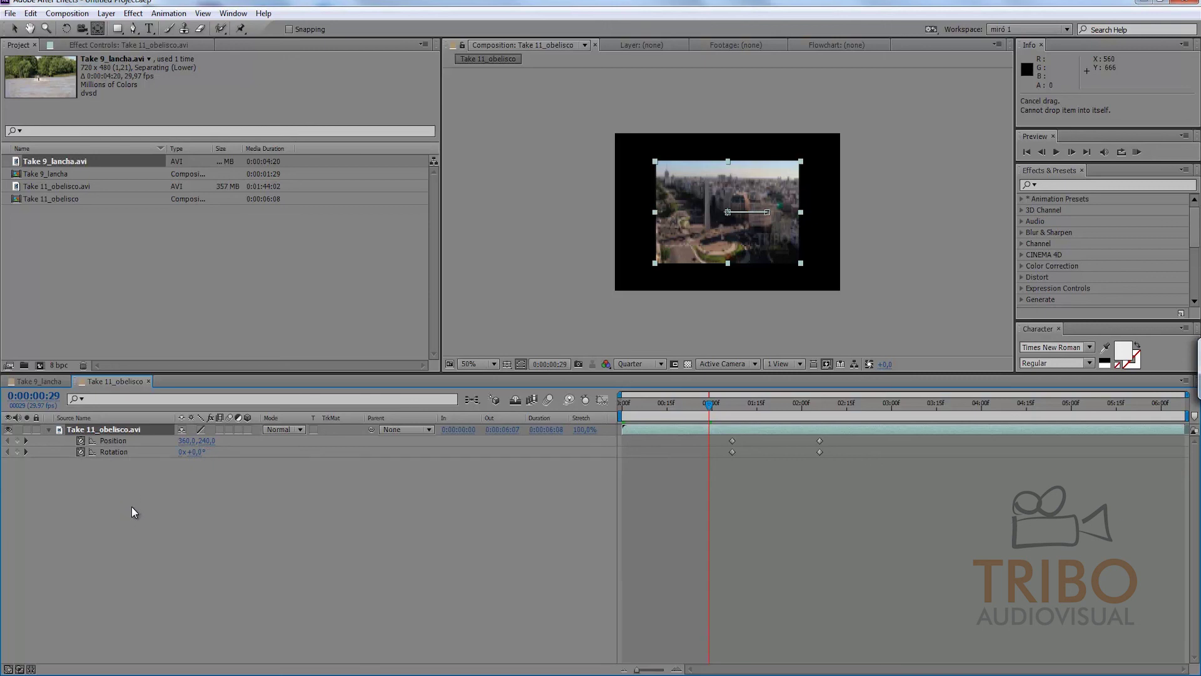
key(shift+t)
key(u)
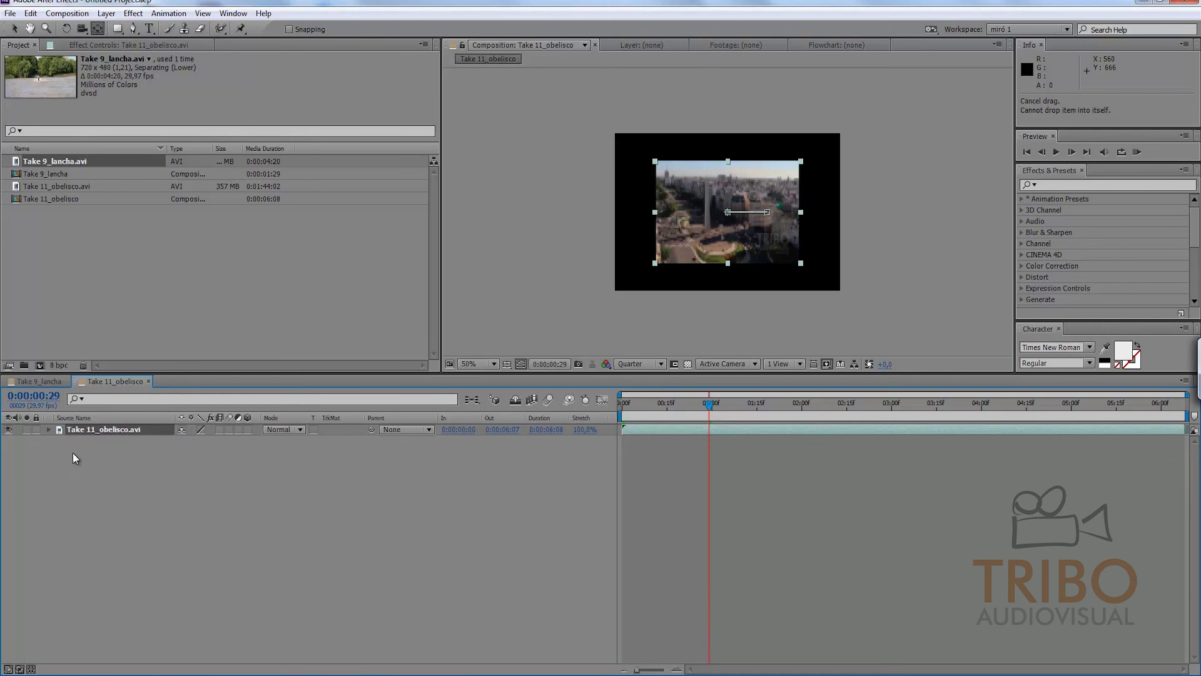
Show the obelisco layer's keyframed properties with U and delete its two Rotation keyframes.
click(88, 431)
key(u)
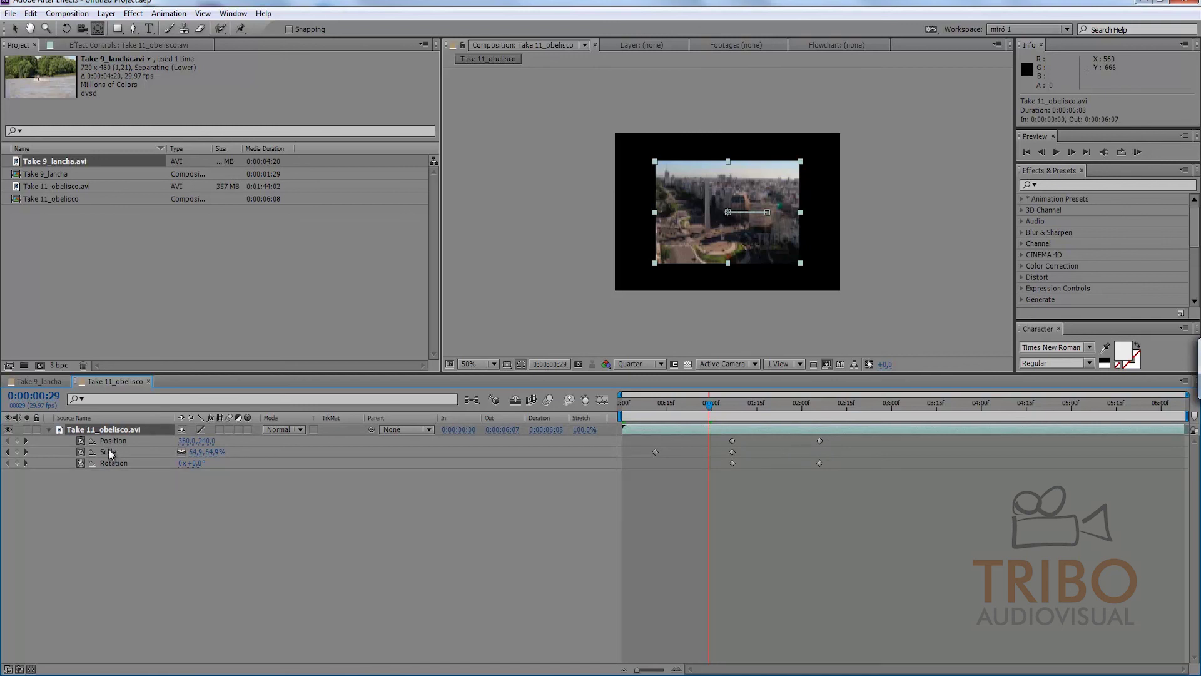
click(819, 463)
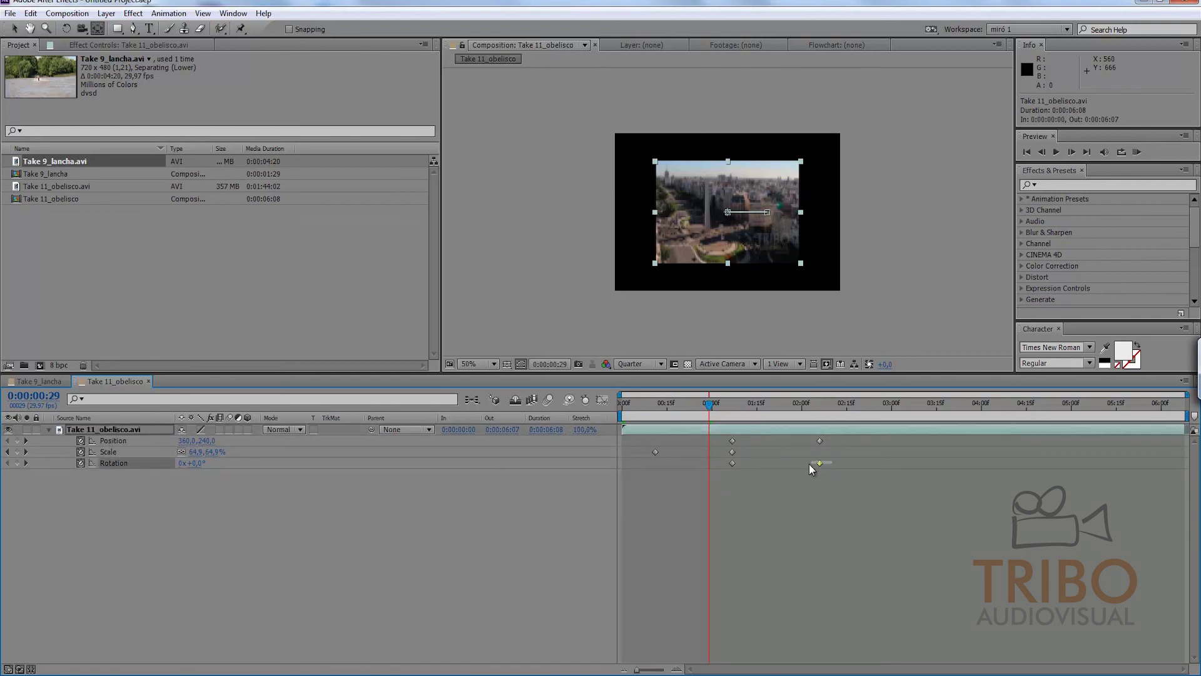
drag(704, 476, 678, 495)
key(Delete)
click(682, 491)
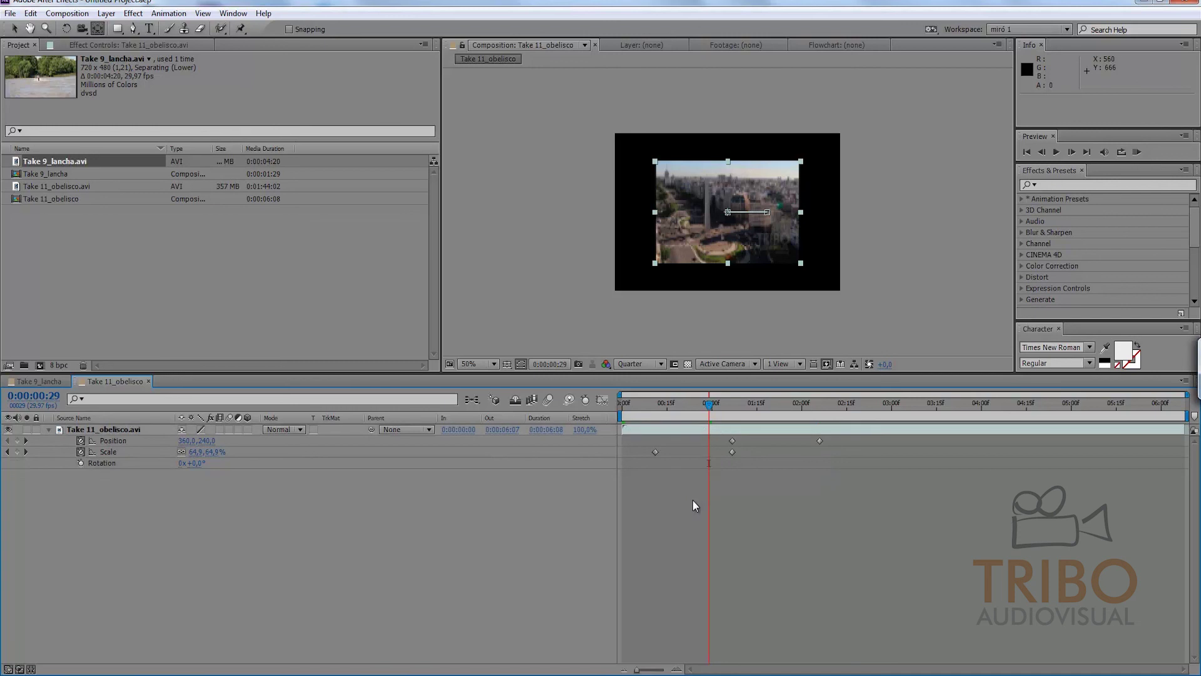
Select the obelisco layer and duplicate it with Ctrl+D.
click(47, 429)
click(49, 430)
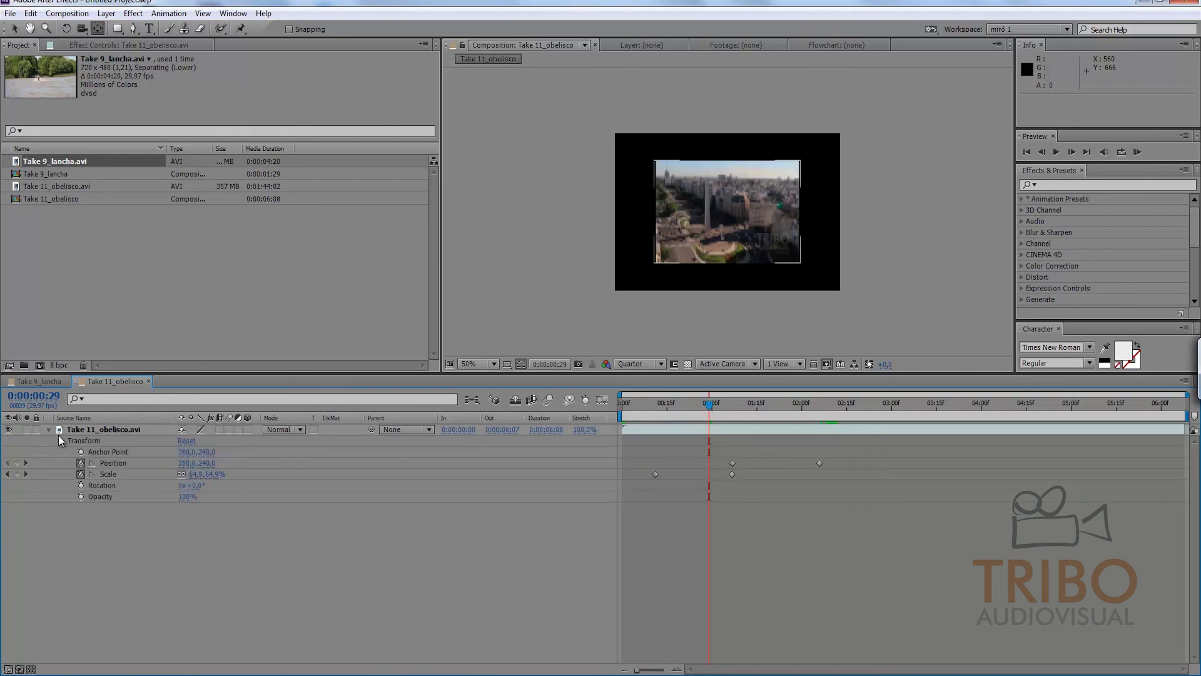
click(74, 429)
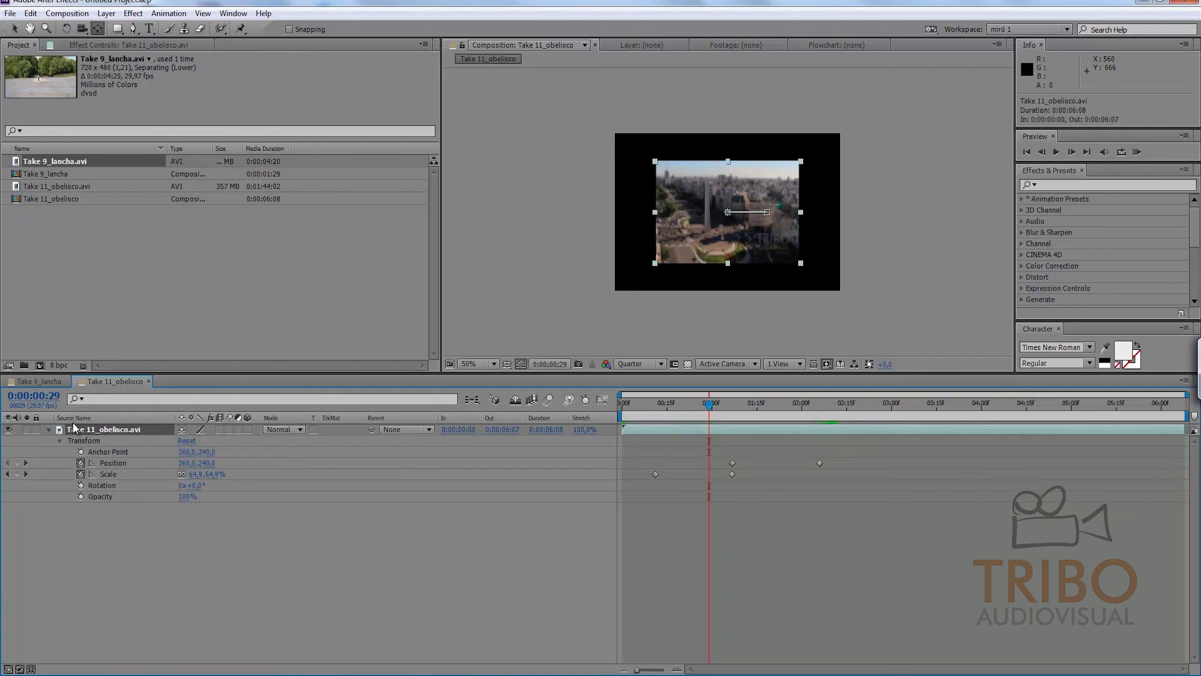
key(ctrl+d)
key(ctrl+d)
key(ctrl+d)
key(ctrl+d)
key(ctrl+d)
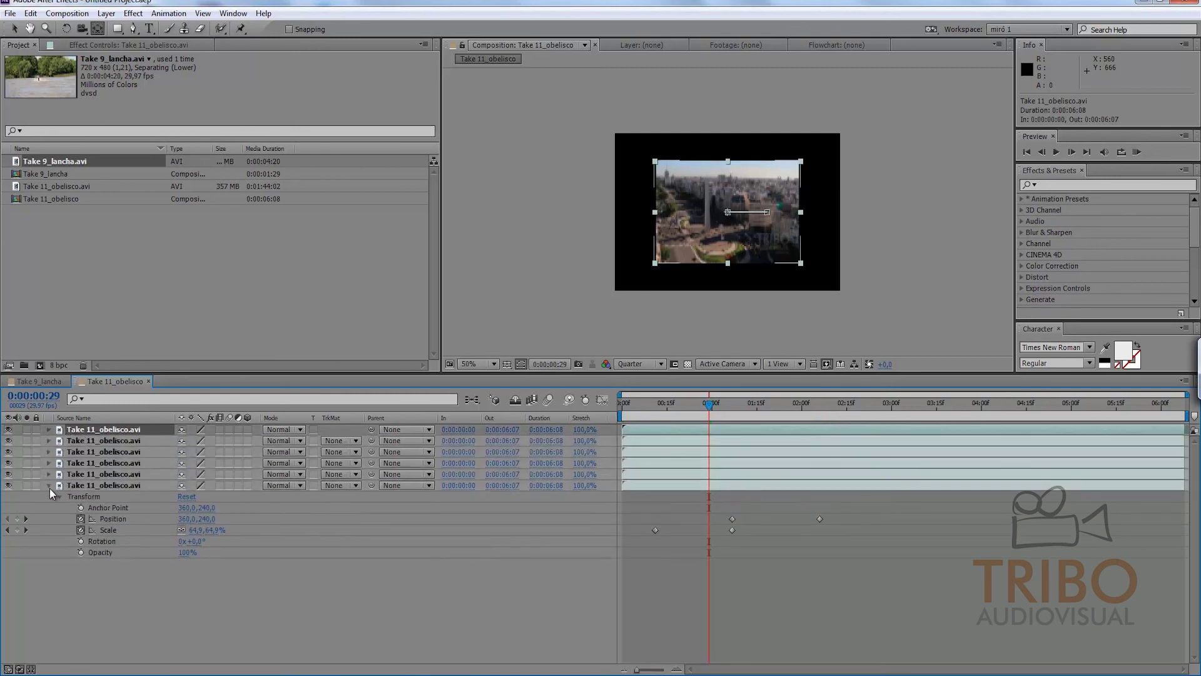
Expand the bottom, fifth and fourth layers' Transform groups to check the copied keyframes.
click(49, 485)
key(F2)
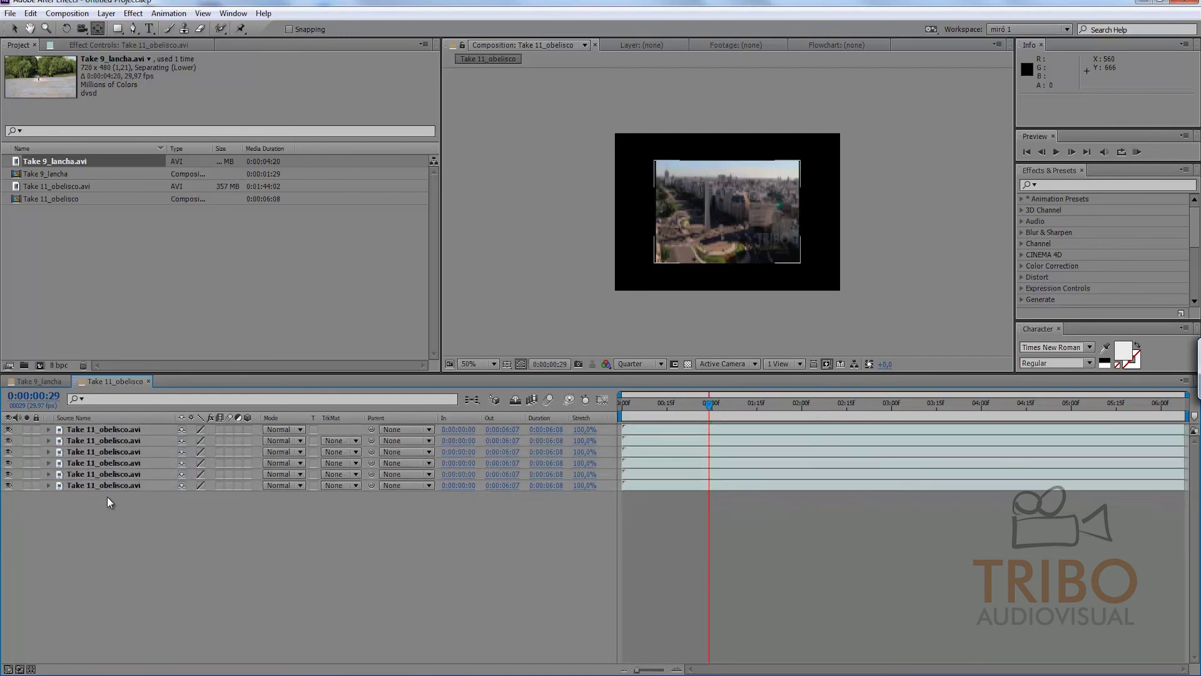
click(49, 486)
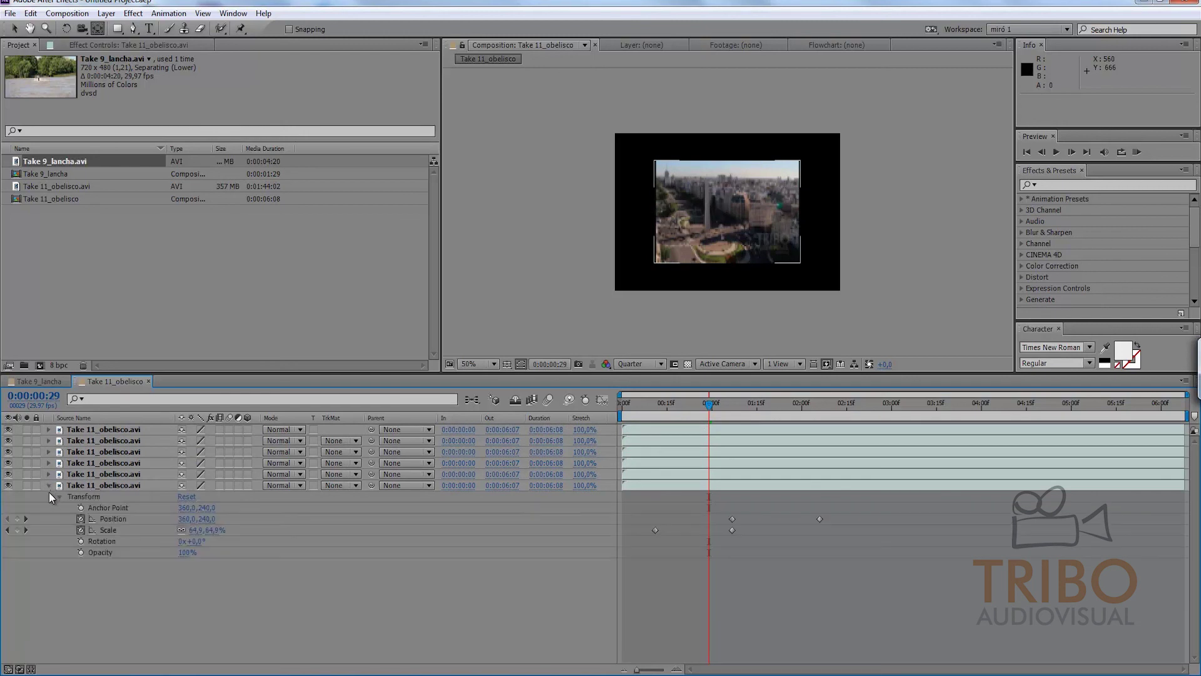
click(49, 474)
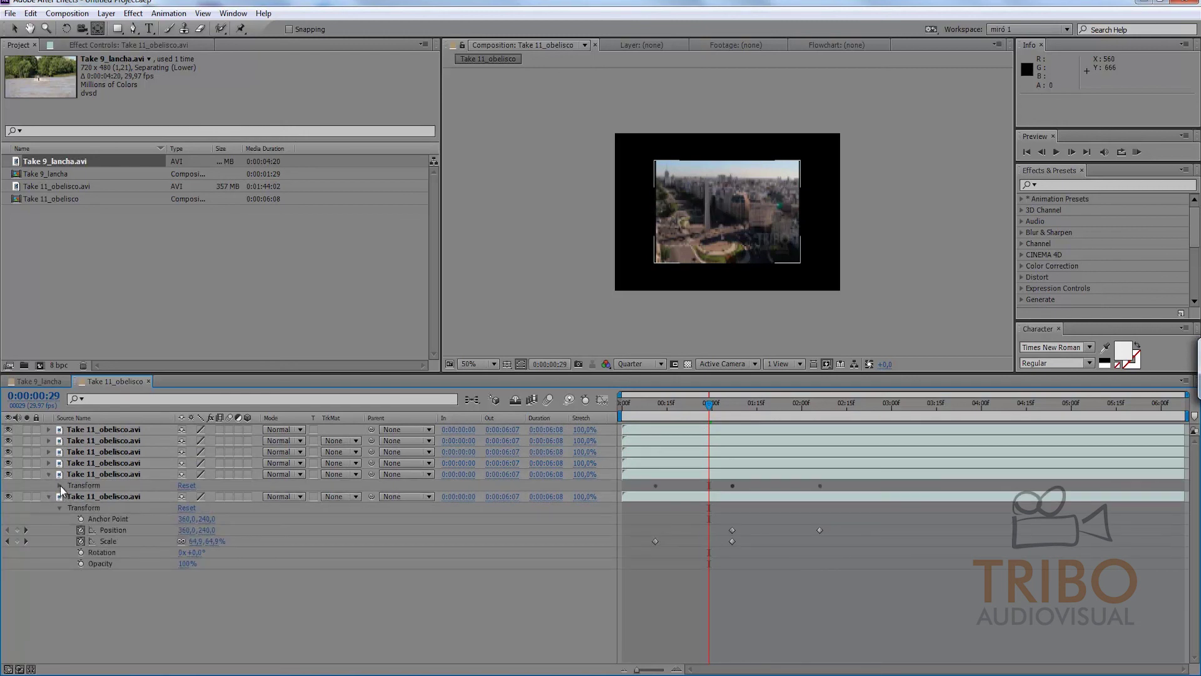
click(59, 486)
click(48, 464)
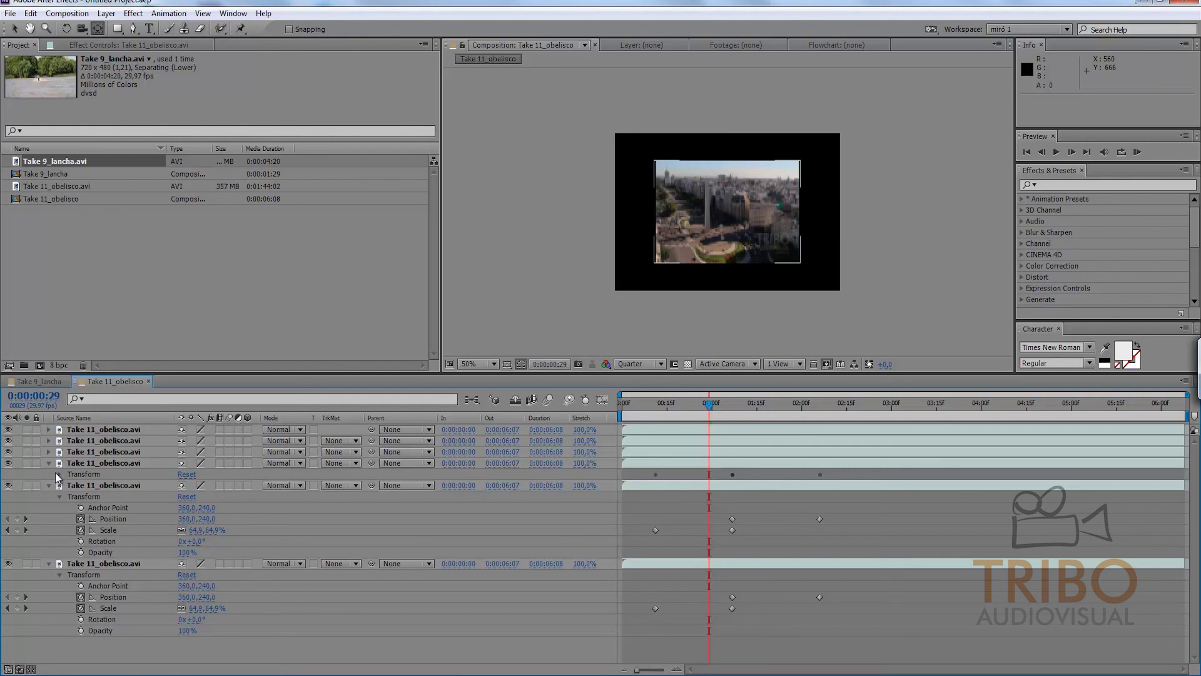
click(55, 473)
click(58, 476)
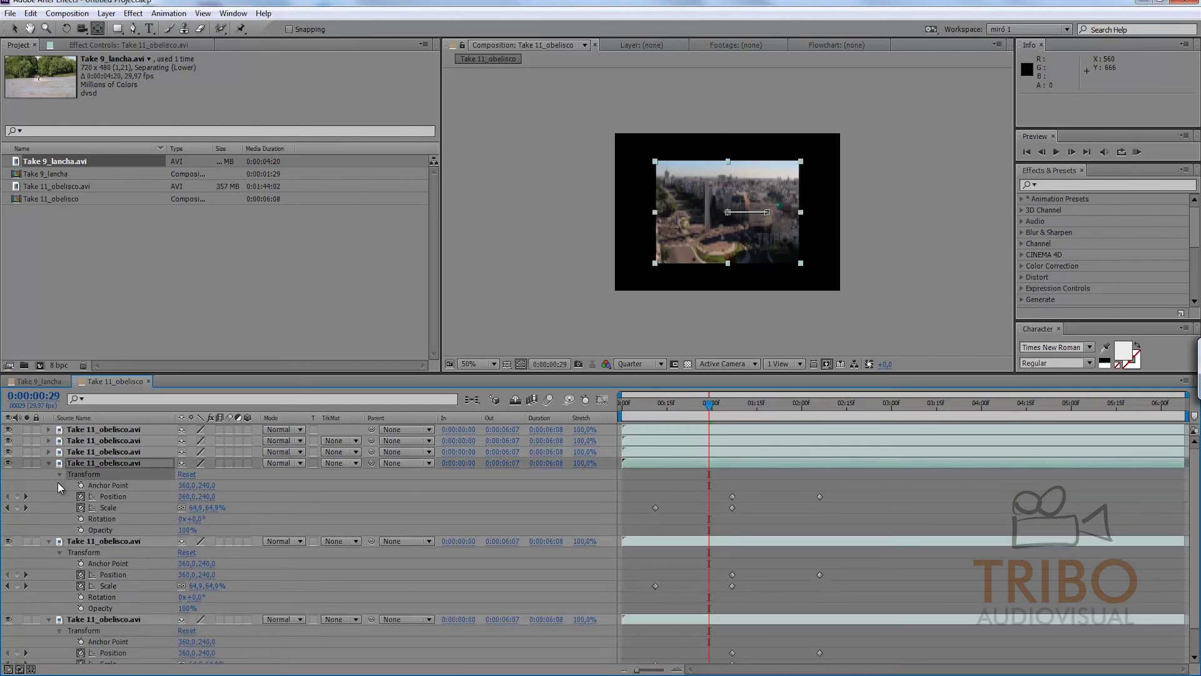
Expand the third layer's Transform group, then select all six layers.
click(74, 451)
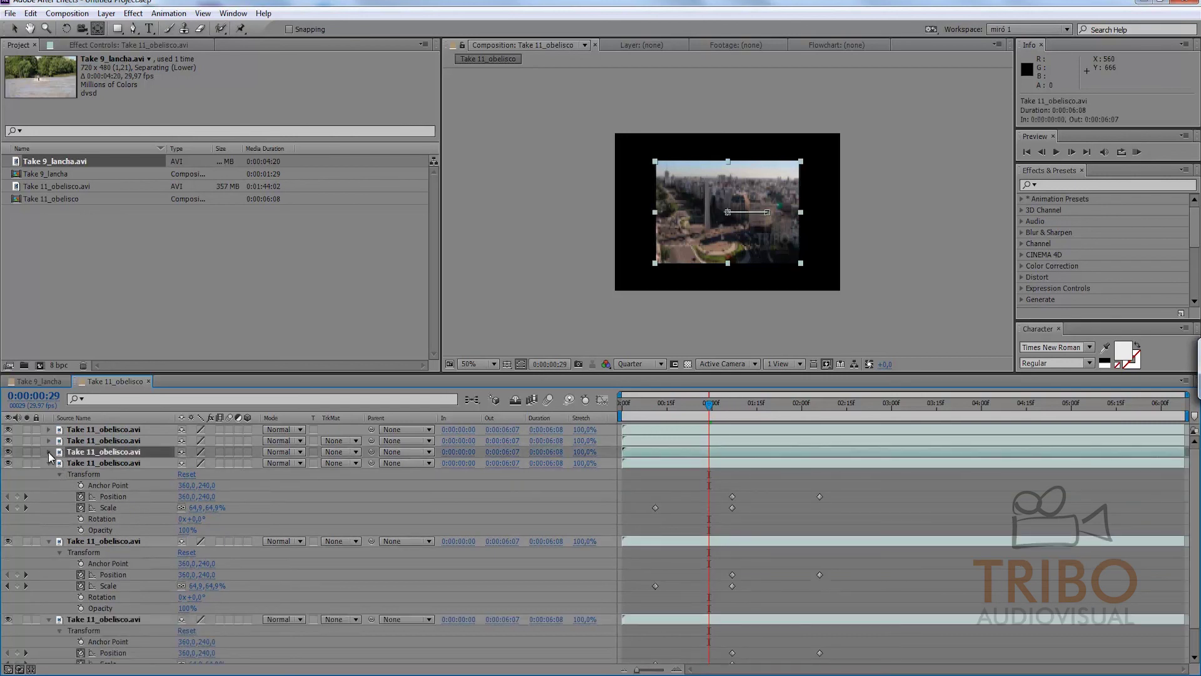
click(48, 452)
click(59, 464)
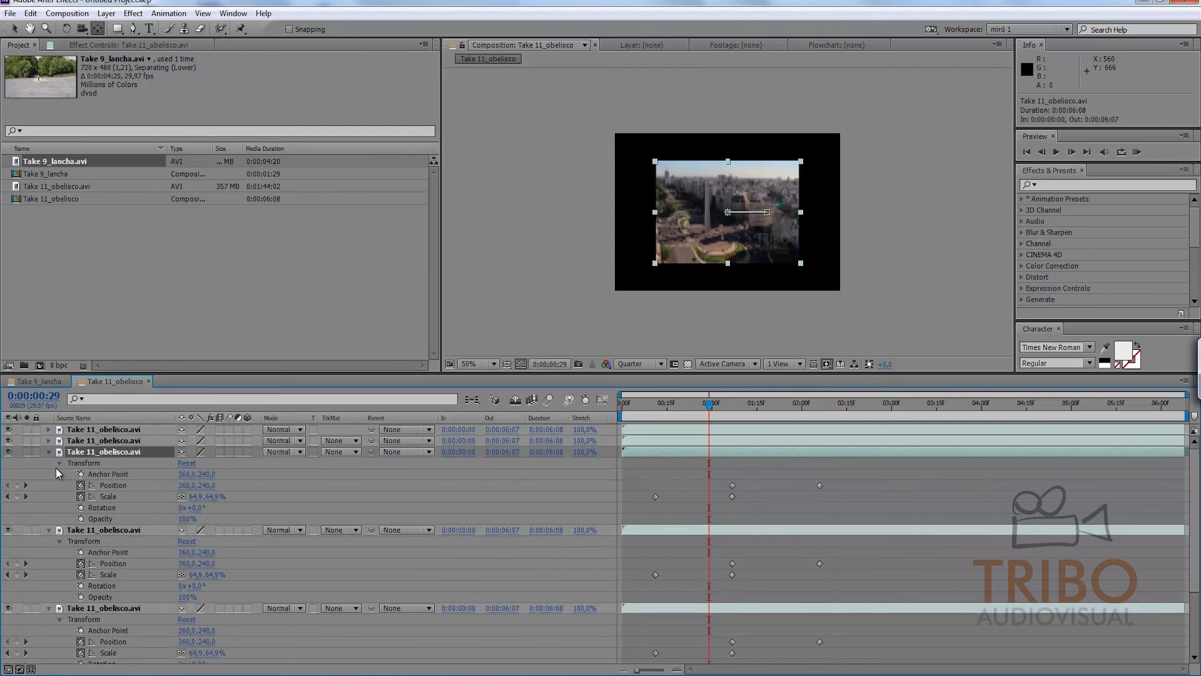
mouse_move(1195, 507)
mouse_down()
mouse_move(1192, 554)
mouse_move(1192, 507)
mouse_up()
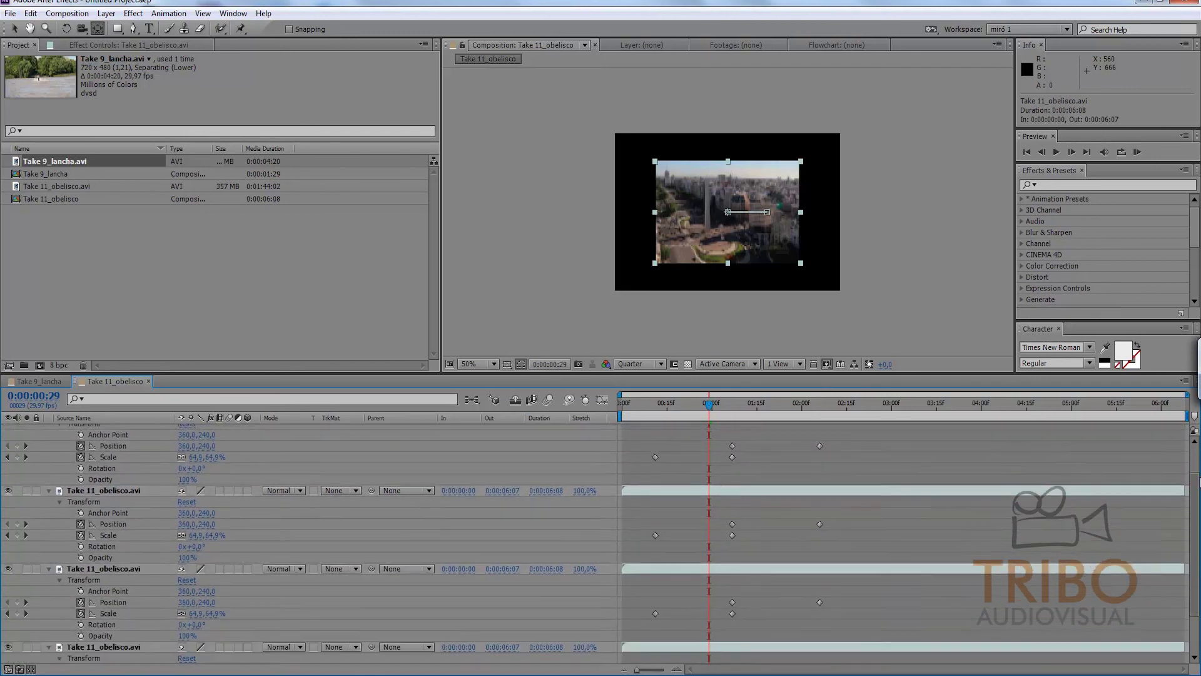
click(643, 474)
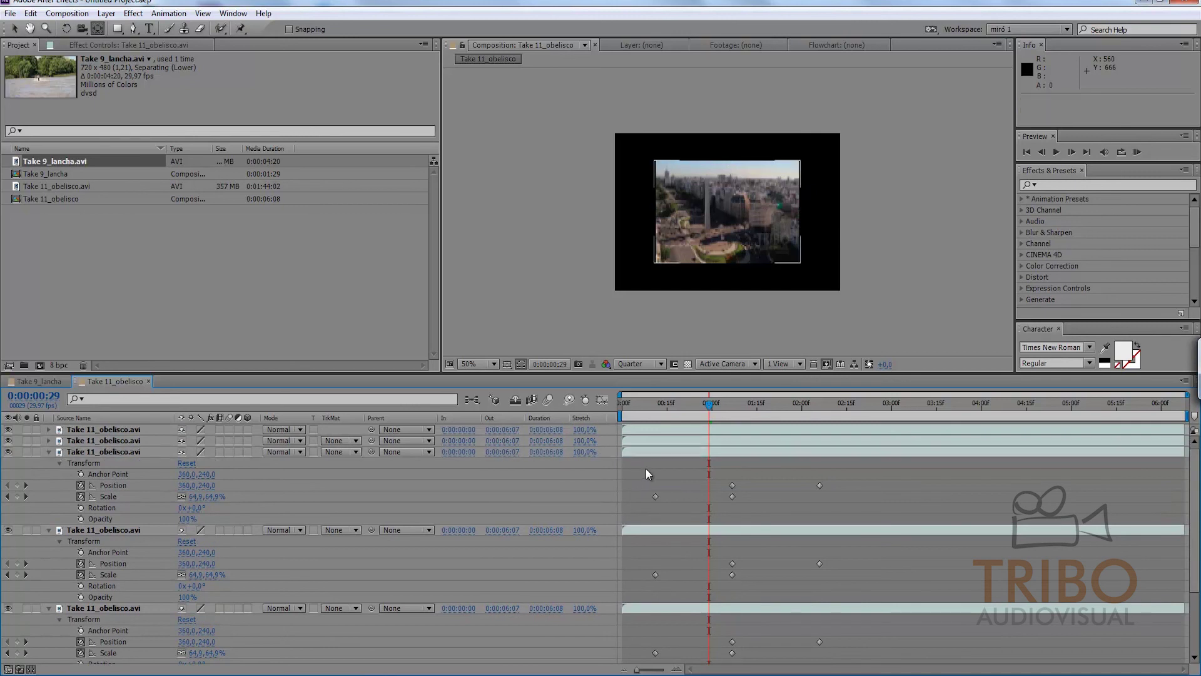
key(ctrl+a)
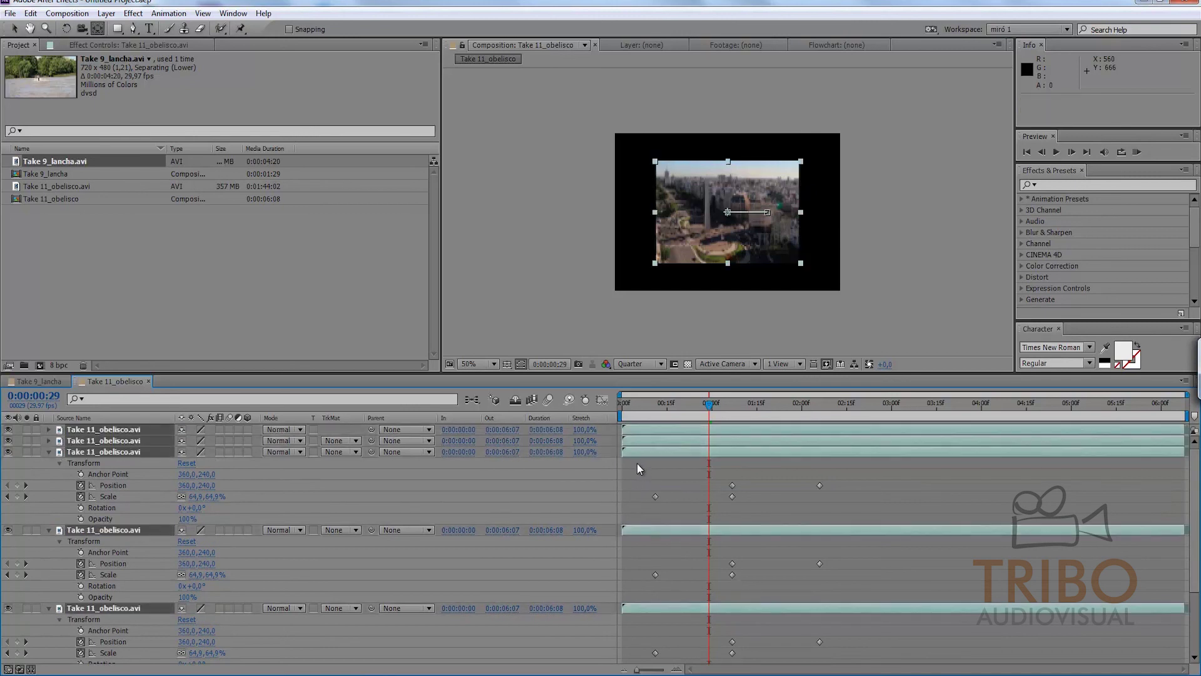
Show keyframes on all six layers, then select layers 1 through 5 and delete the extra copies.
key(u)
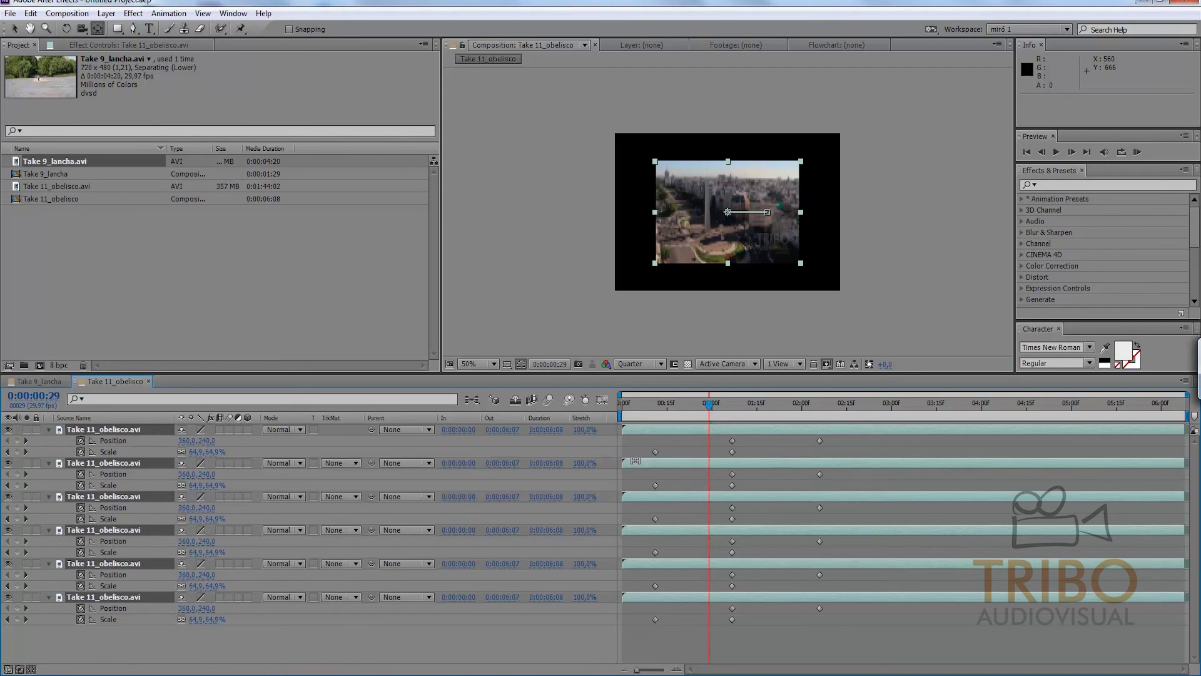
click(696, 640)
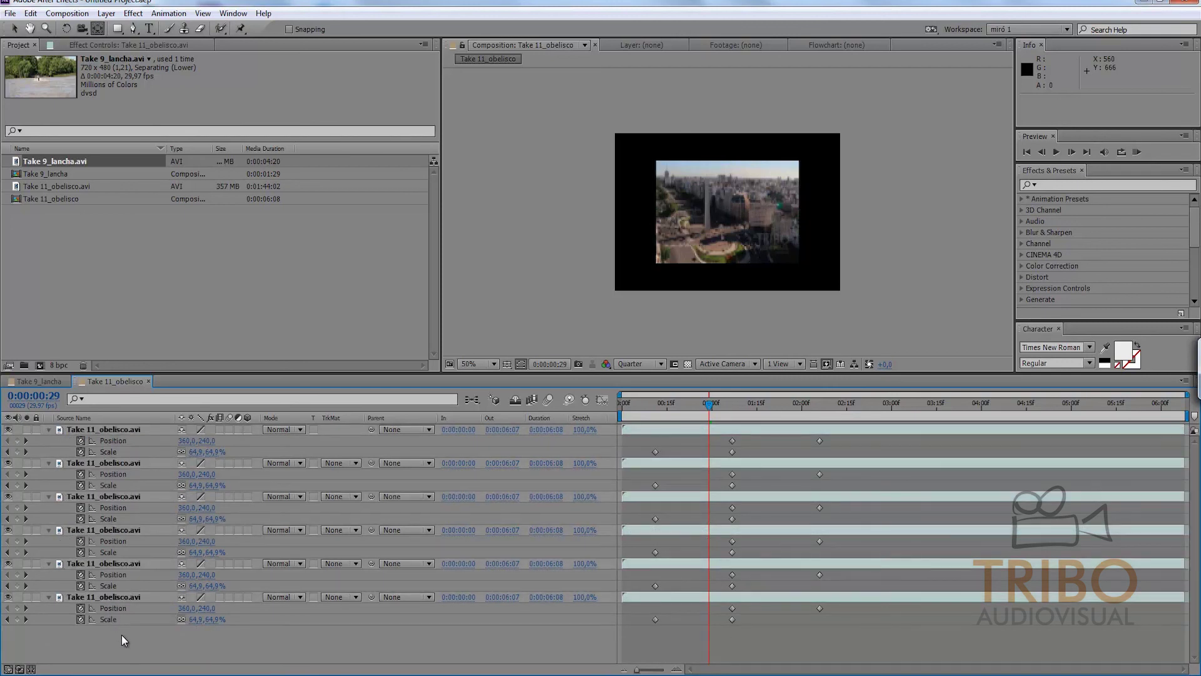
click(108, 620)
click(782, 652)
click(110, 561)
shift+click(122, 429)
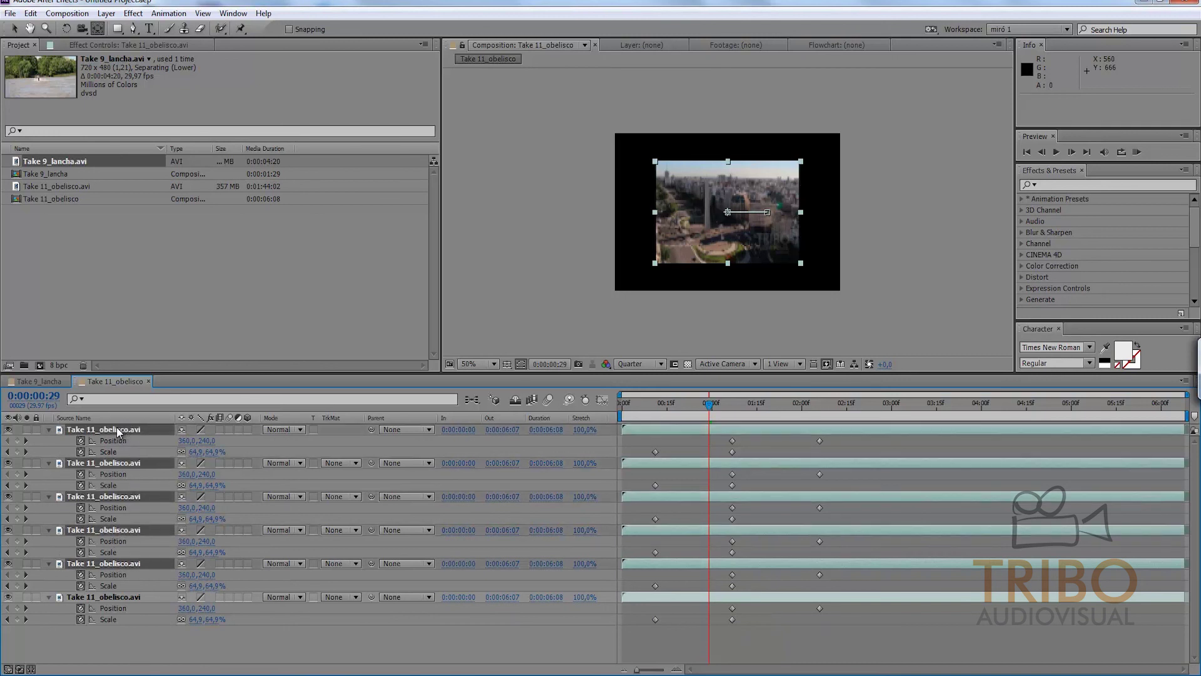
key(Delete)
Expand the remaining Take 11_obelisco.avi layer's Transform group, then collapse it again.
click(123, 451)
click(122, 434)
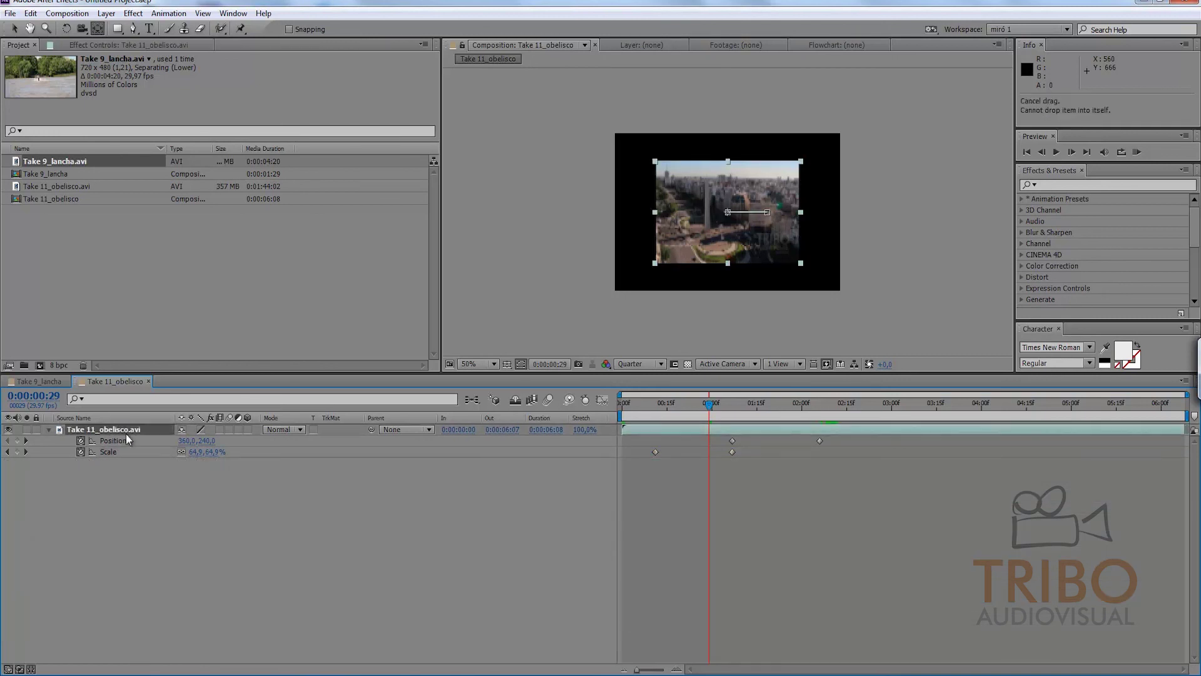
click(50, 431)
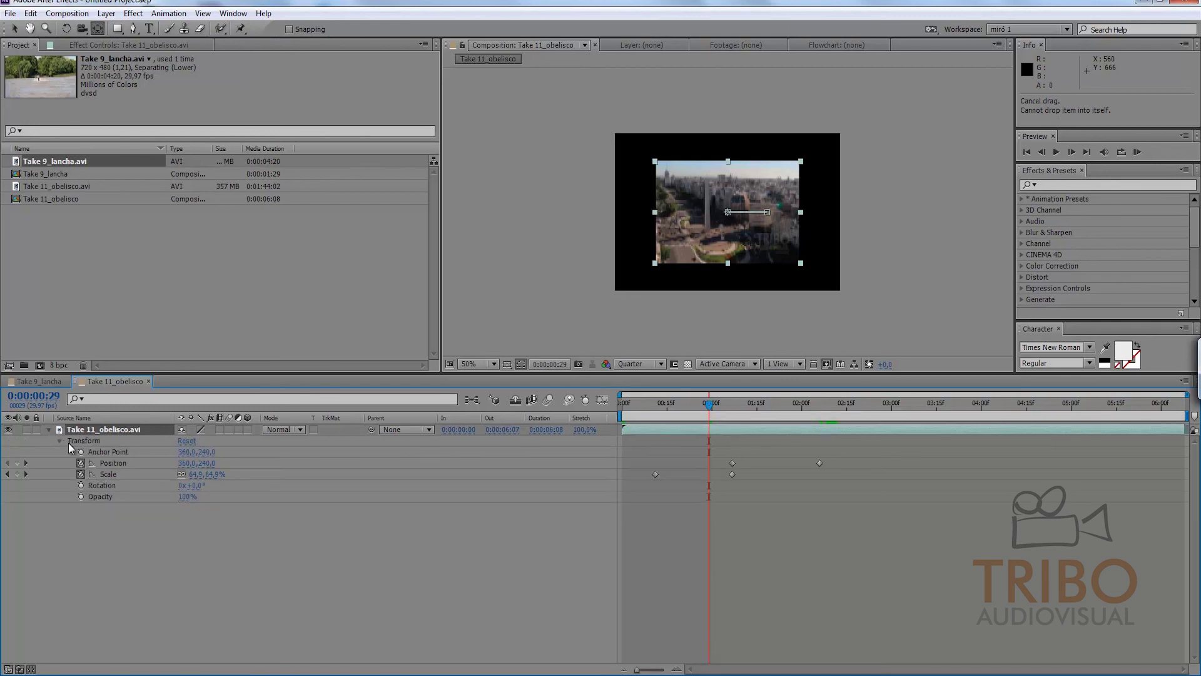
click(93, 536)
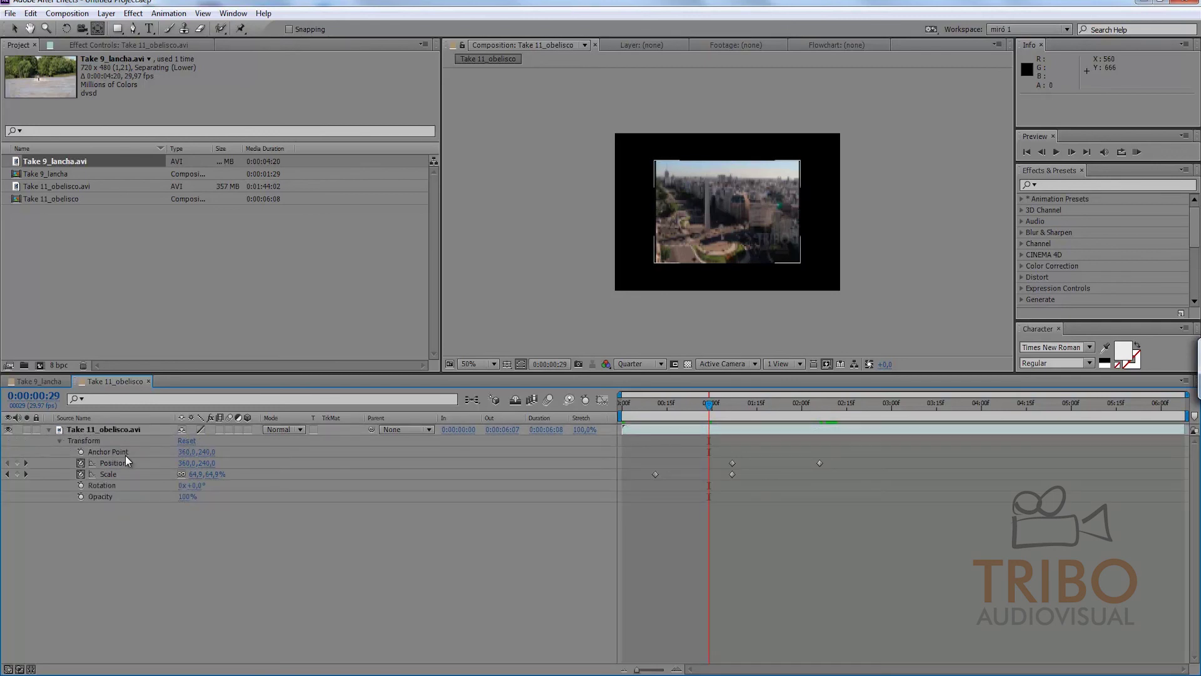
click(113, 512)
click(839, 462)
click(137, 429)
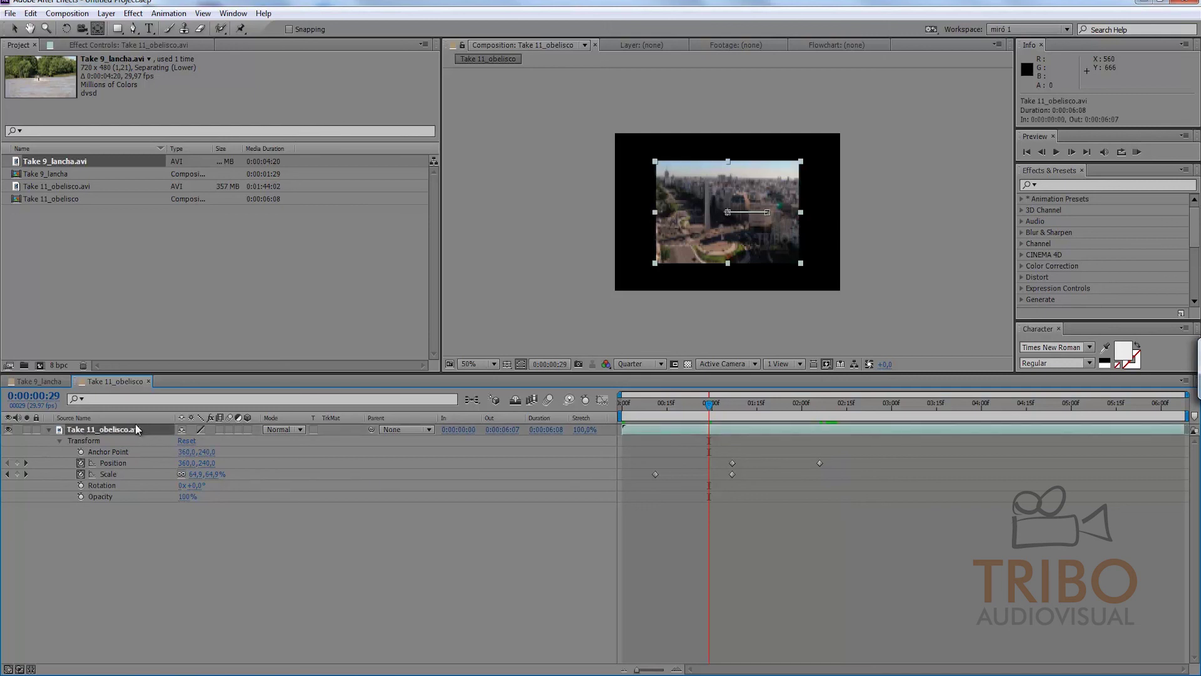
click(50, 429)
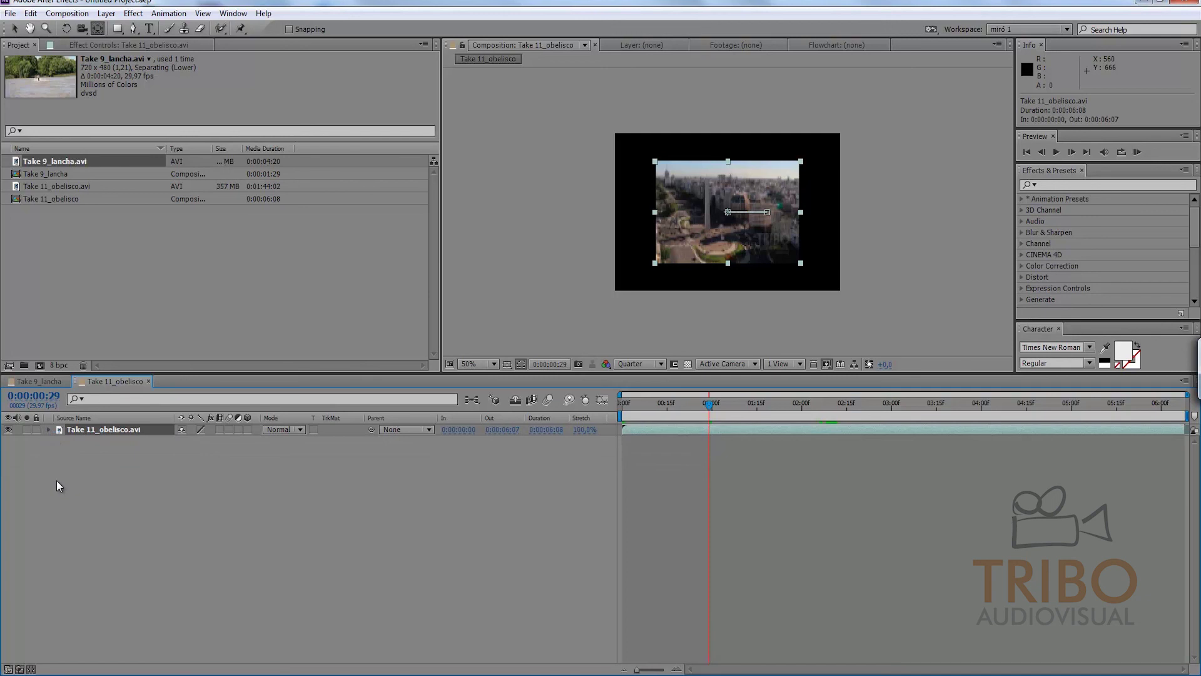
Copy the last two Position keyframes and paste them at 0:00:03:01.
key(p)
key(shift+s)
key(u)
key(u)
key(space)
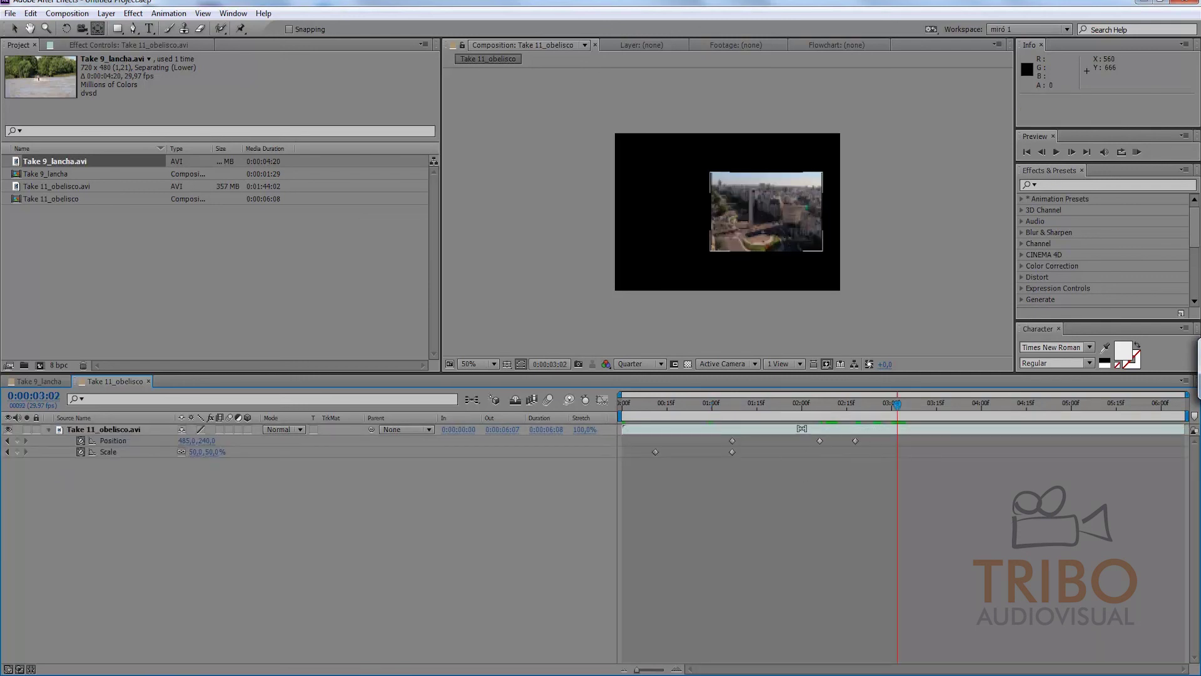
mouse_move(806, 479)
mouse_down()
mouse_move(839, 445)
mouse_move(874, 444)
mouse_move(779, 441)
mouse_up()
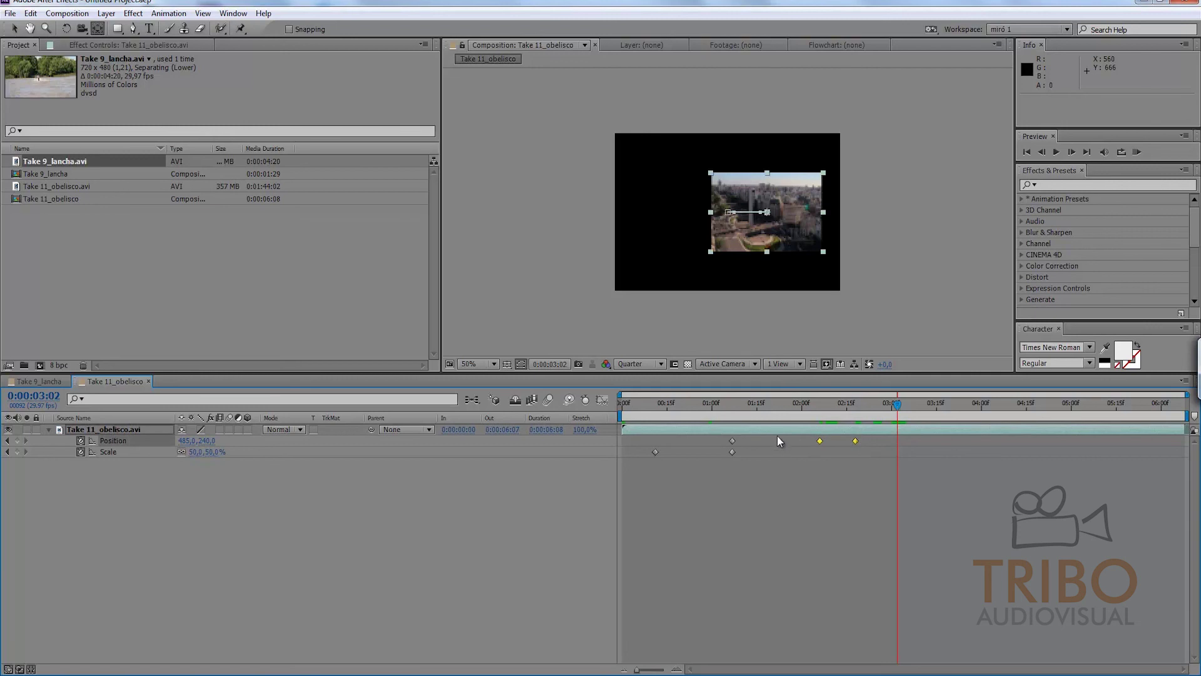
key(ctrl+c)
click(897, 403)
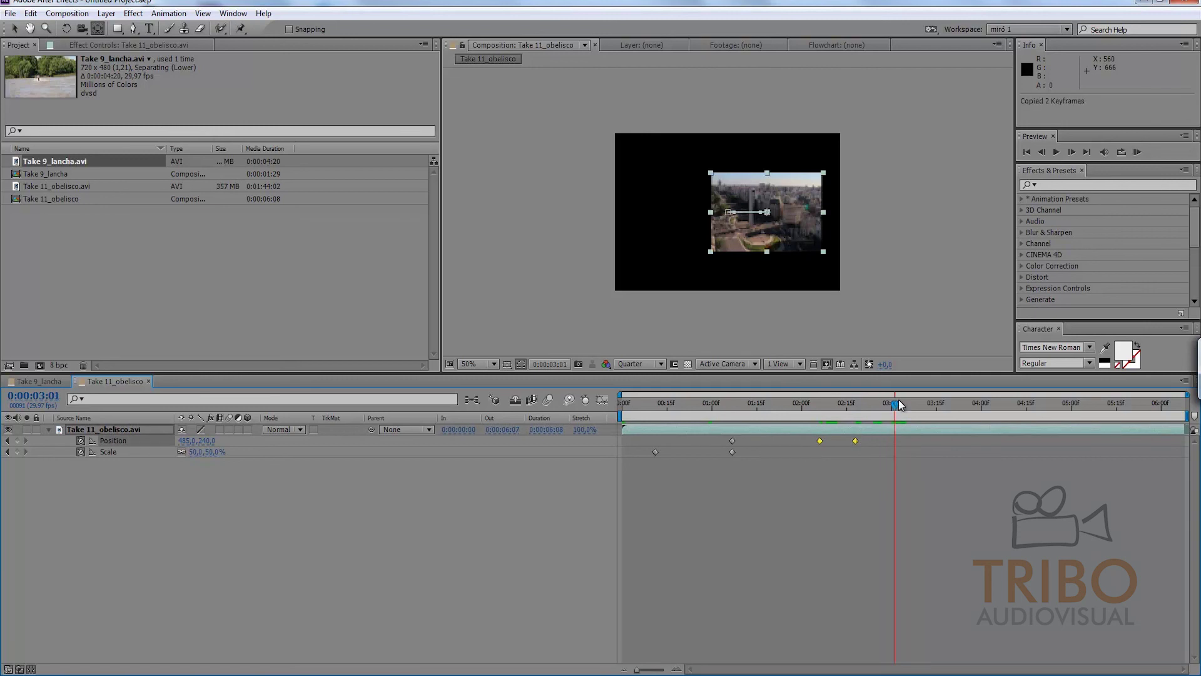
key(ctrl+v)
click(929, 491)
Delete the Position keyframe at 3:00, then select the remaining four Position keyframes.
drag(955, 413, 963, 406)
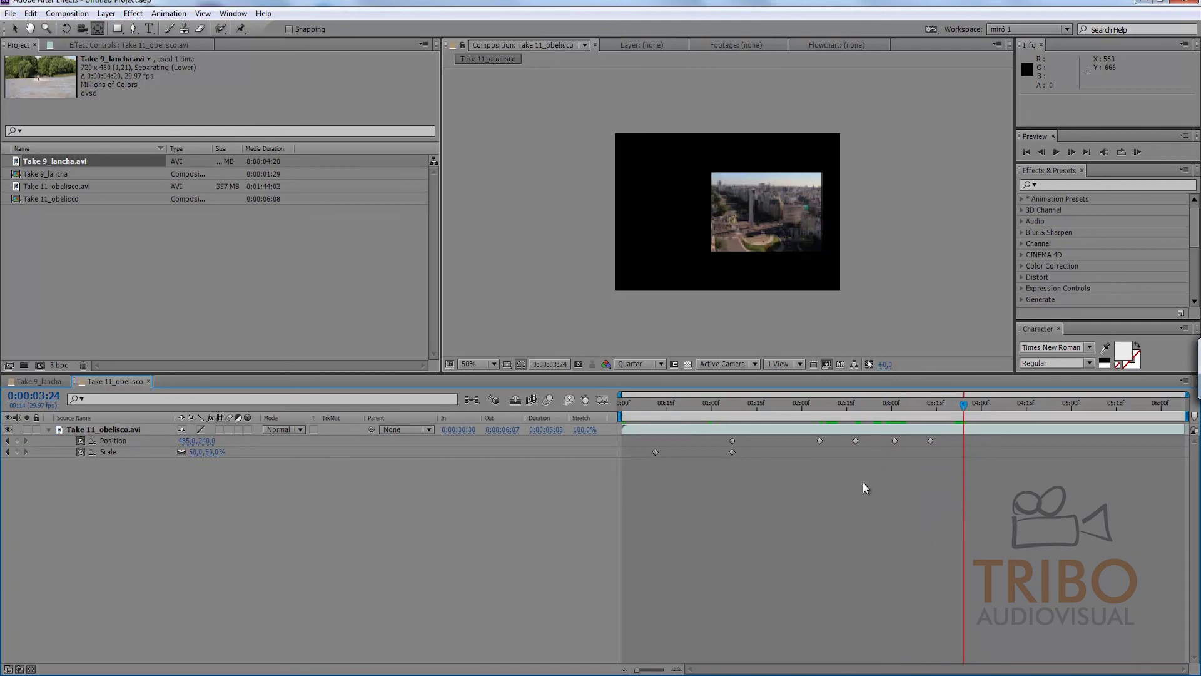
click(895, 441)
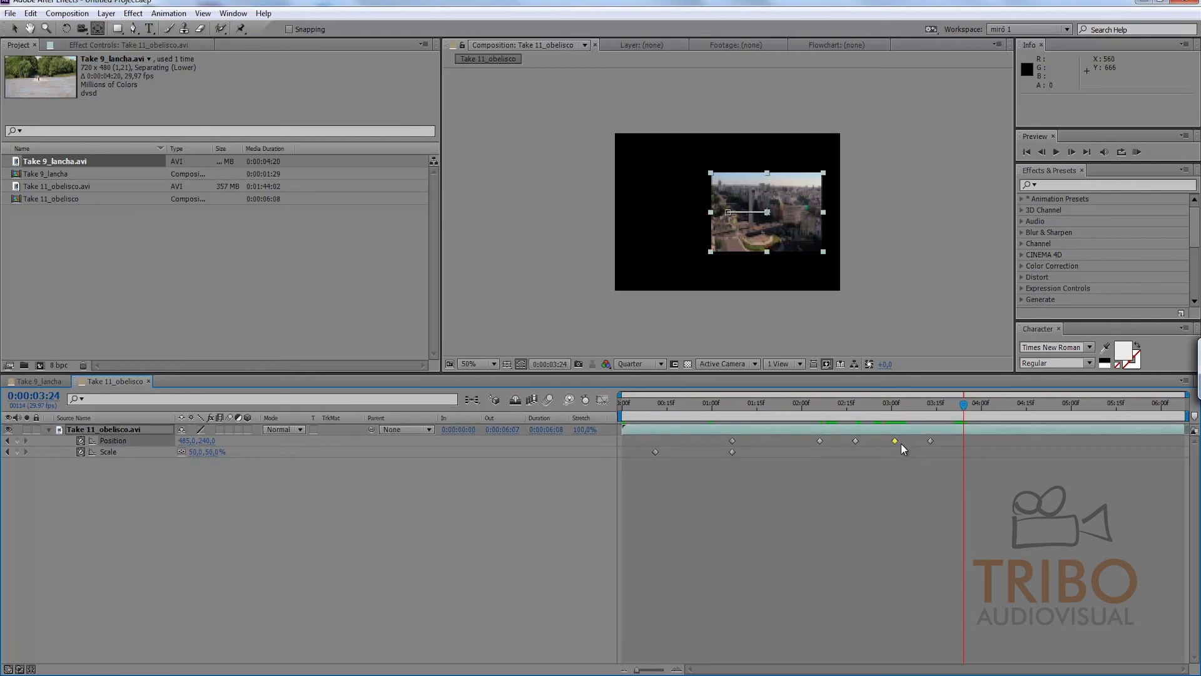
key(Delete)
click(882, 501)
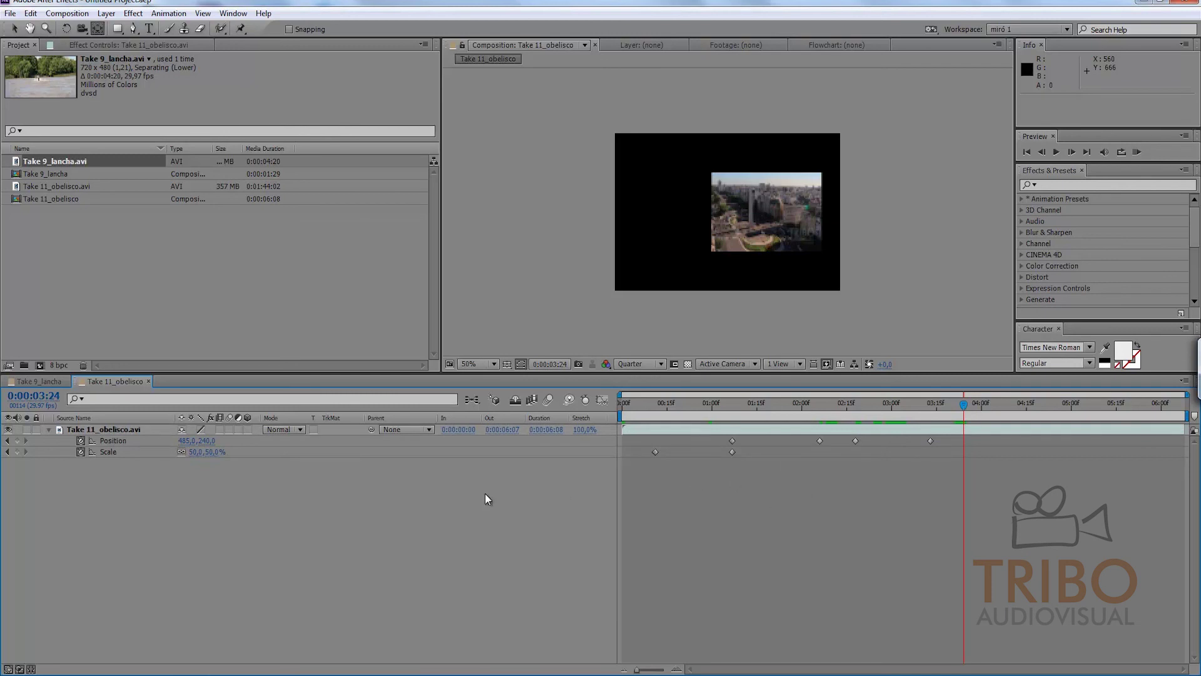
click(819, 432)
drag(941, 439, 726, 444)
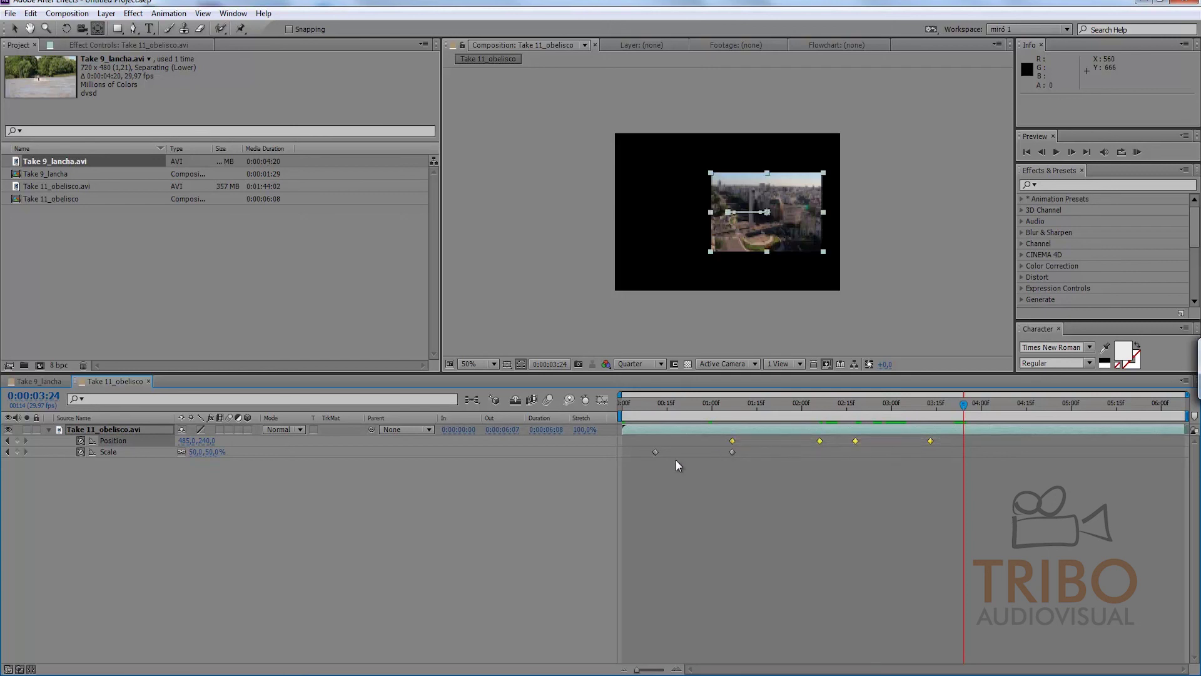
click(343, 469)
click(111, 429)
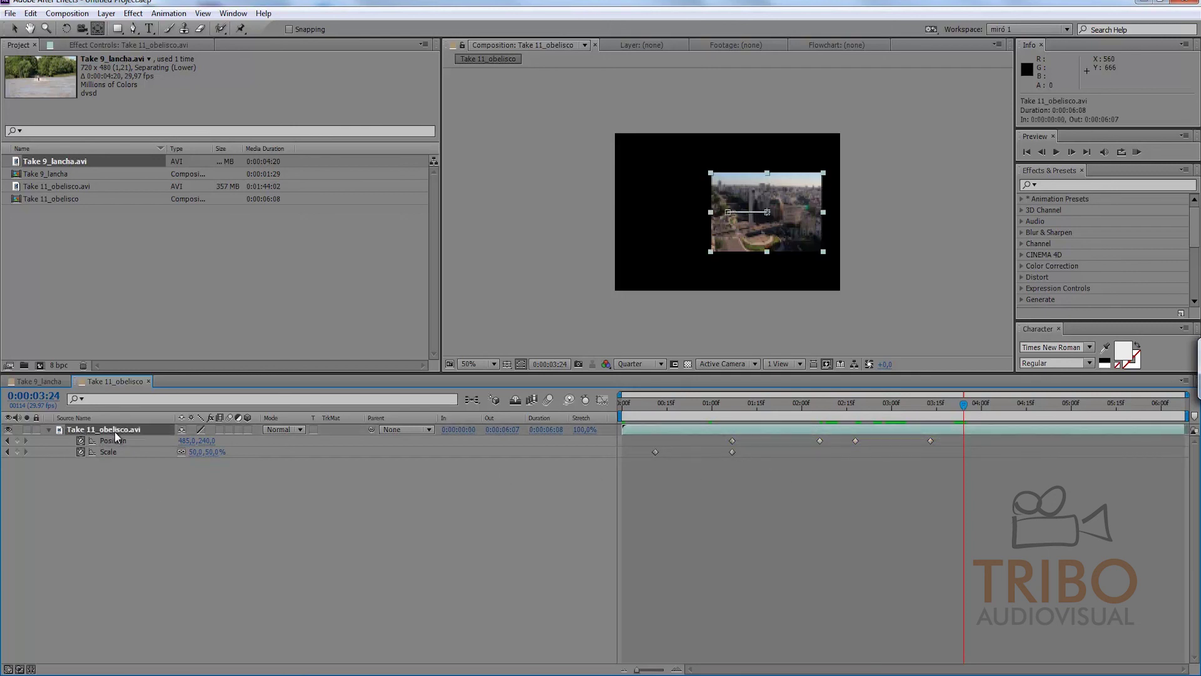
key(ctrl+d)
key(ctrl+d)
key(ctrl+d)
key(ctrl+d)
key(ctrl+d)
key(ctrl+d)
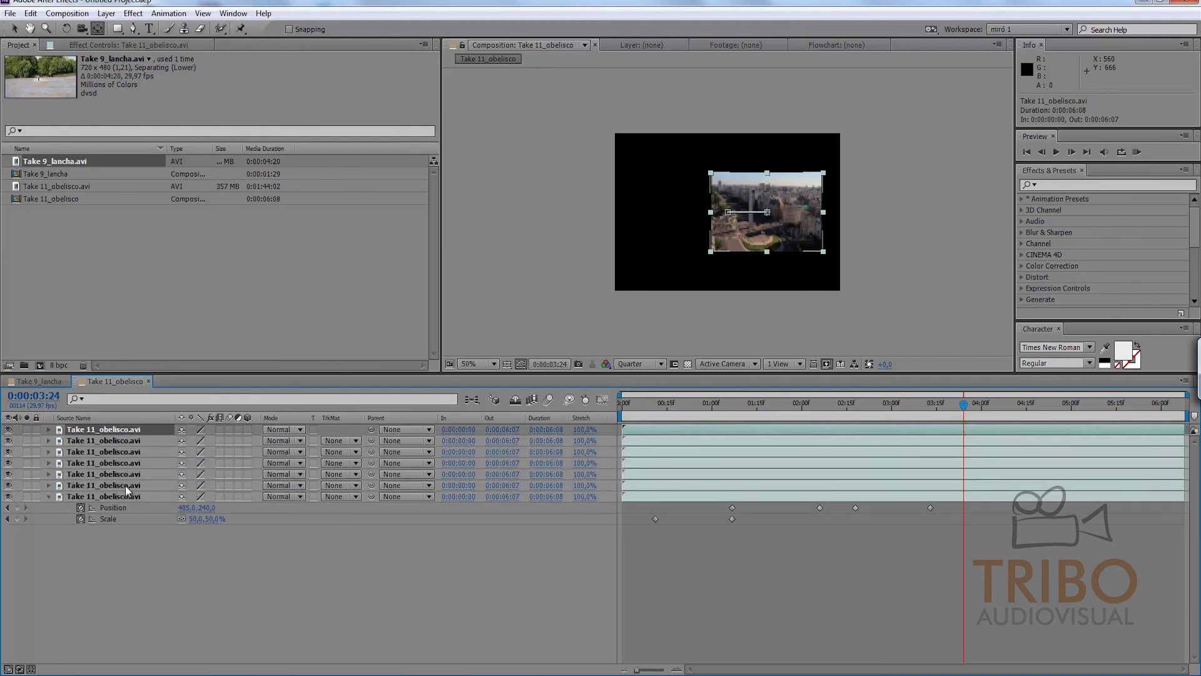
shift+click(125, 486)
key(u)
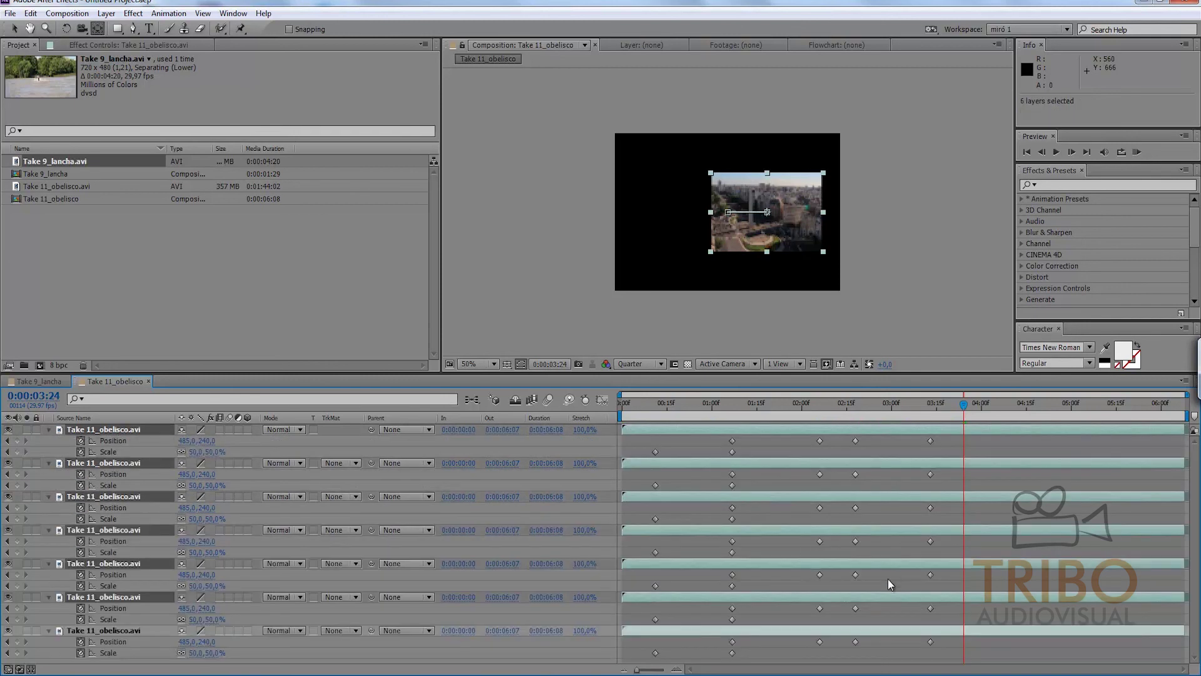
click(898, 573)
drag(944, 571, 692, 580)
click(691, 583)
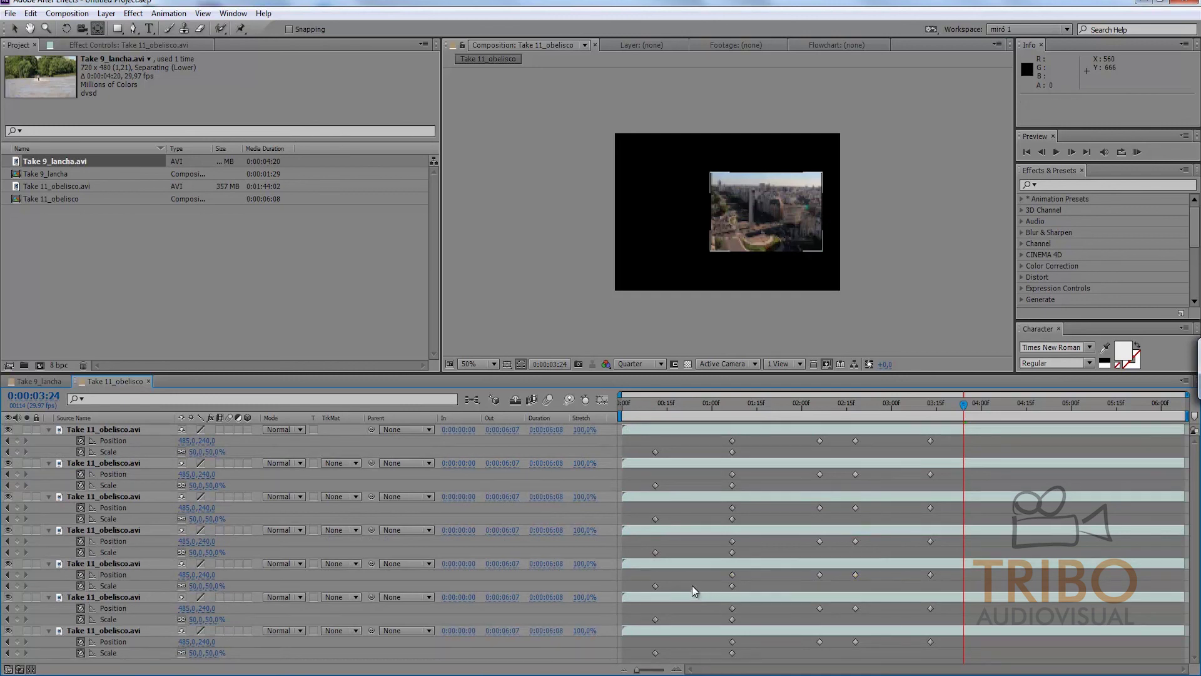
click(114, 575)
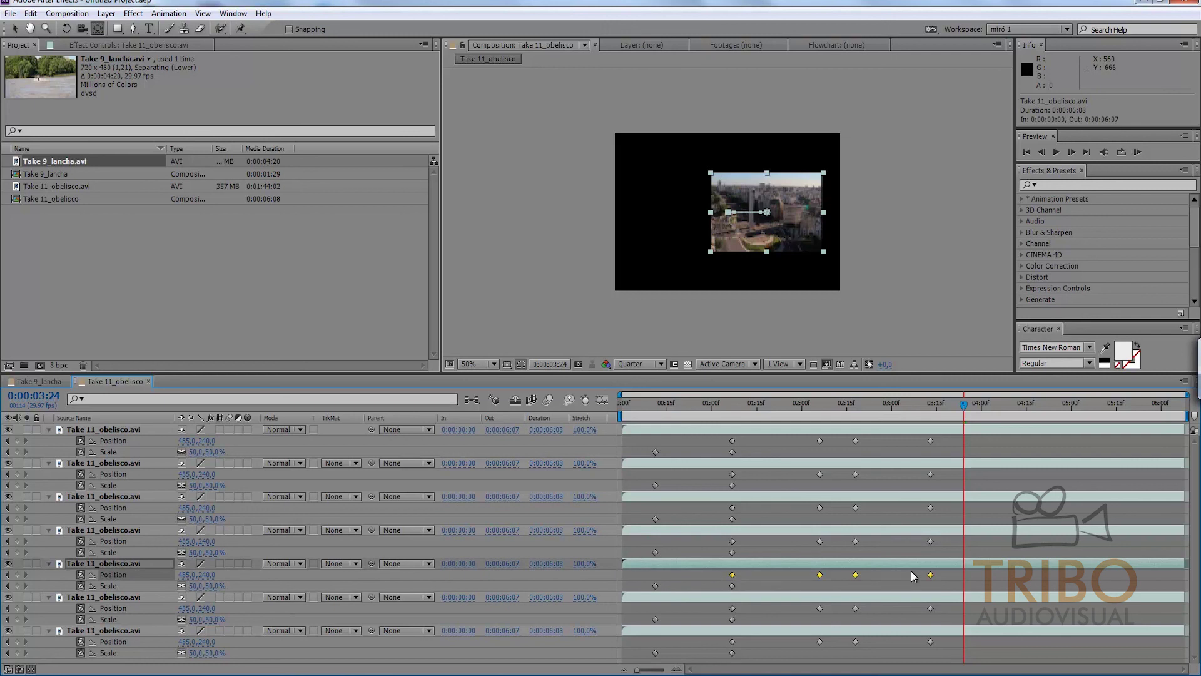
click(872, 587)
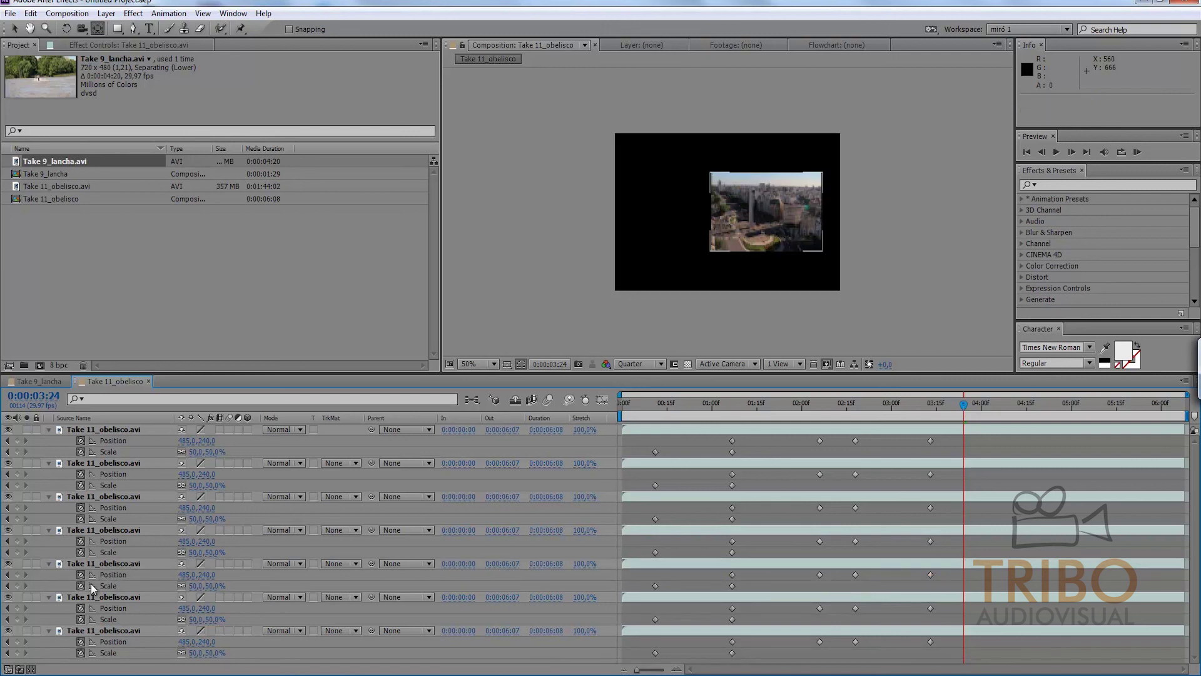
click(116, 573)
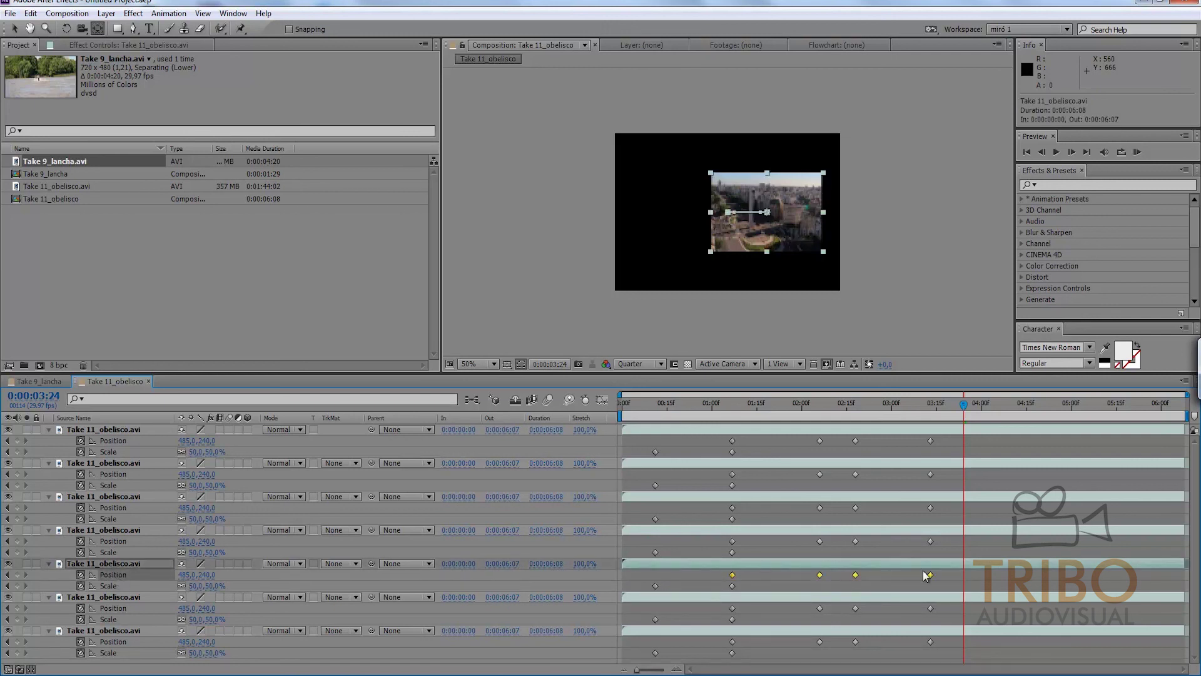
click(877, 583)
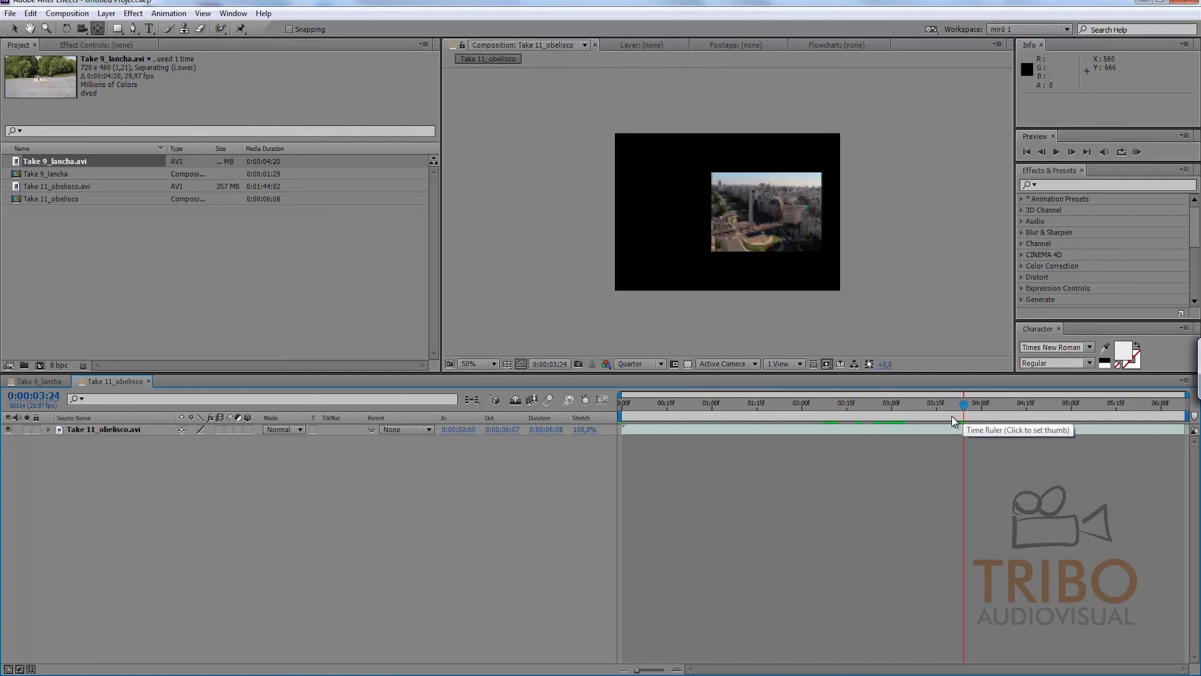
Expand the obelisk layer's Transform group and reset its values to defaults.
click(919, 430)
drag(182, 483, 72, 425)
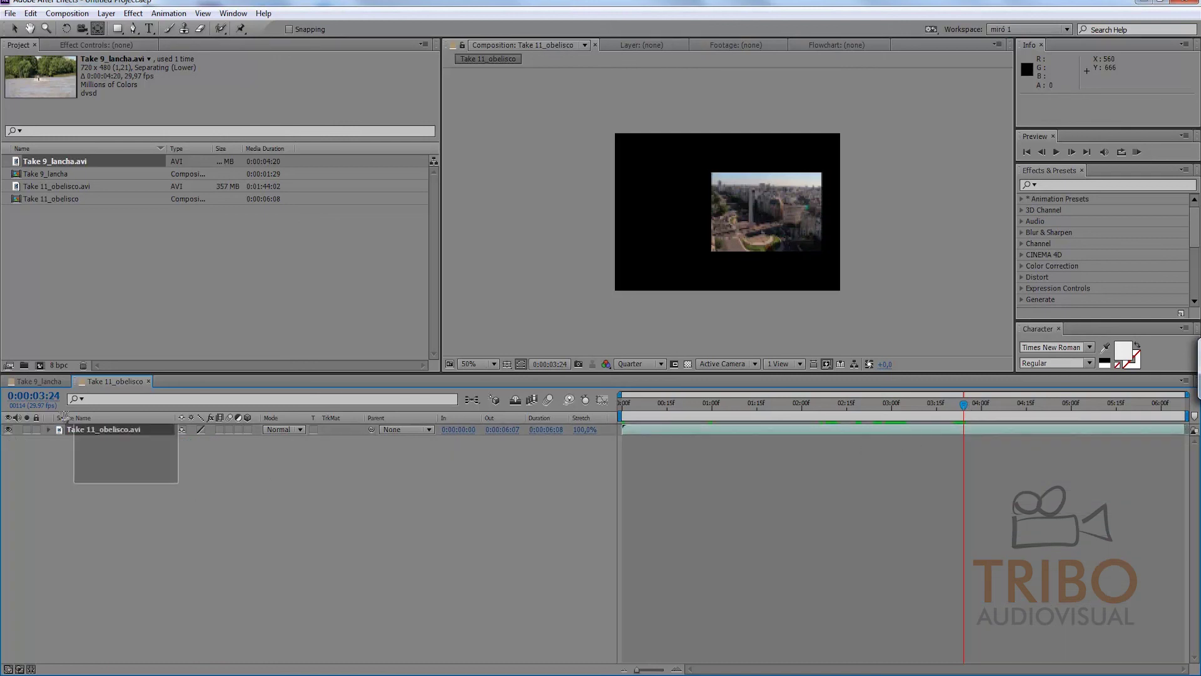
key(u)
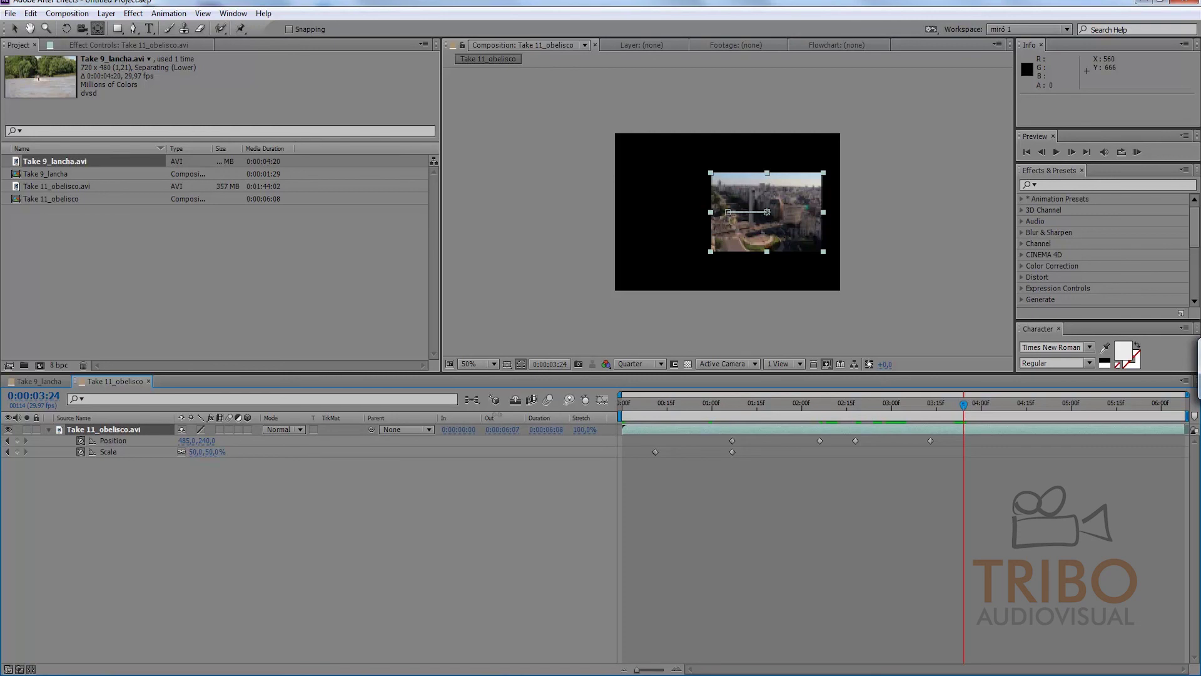
click(49, 430)
click(48, 429)
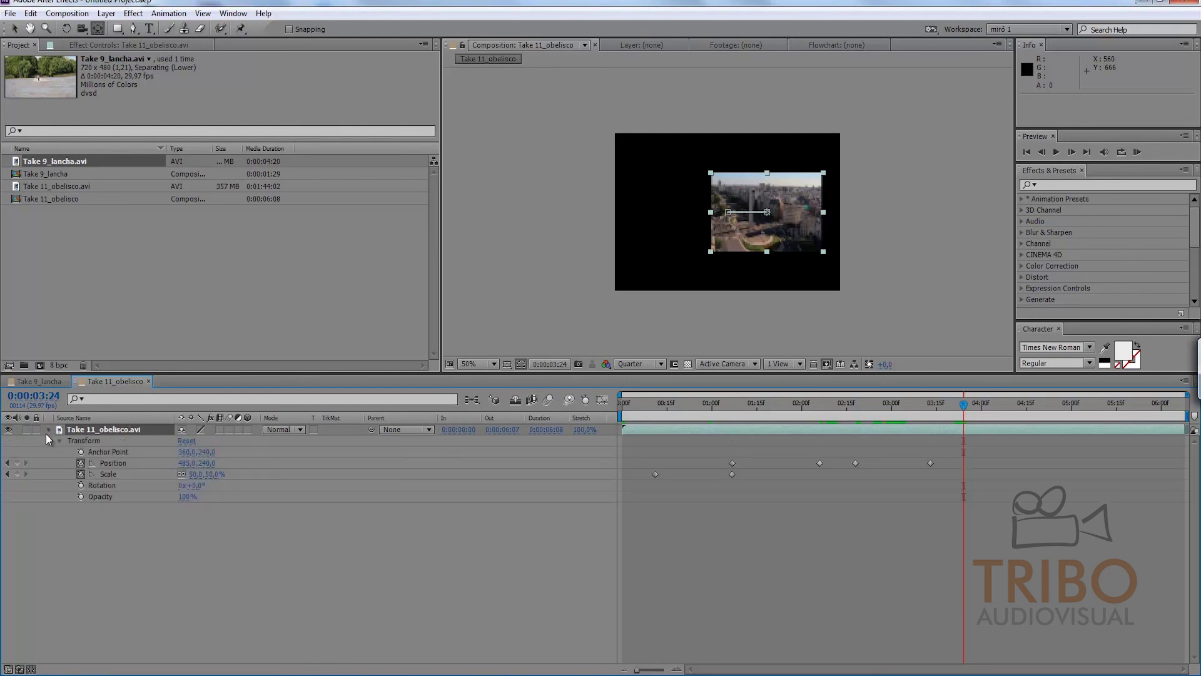
click(189, 440)
Delete all the layer's old keyframes and scrub Scale down toward 27% at 0:00:01:00.
mouse_move(1000, 451)
mouse_down()
mouse_move(835, 494)
mouse_move(508, 546)
mouse_up()
key(Delete)
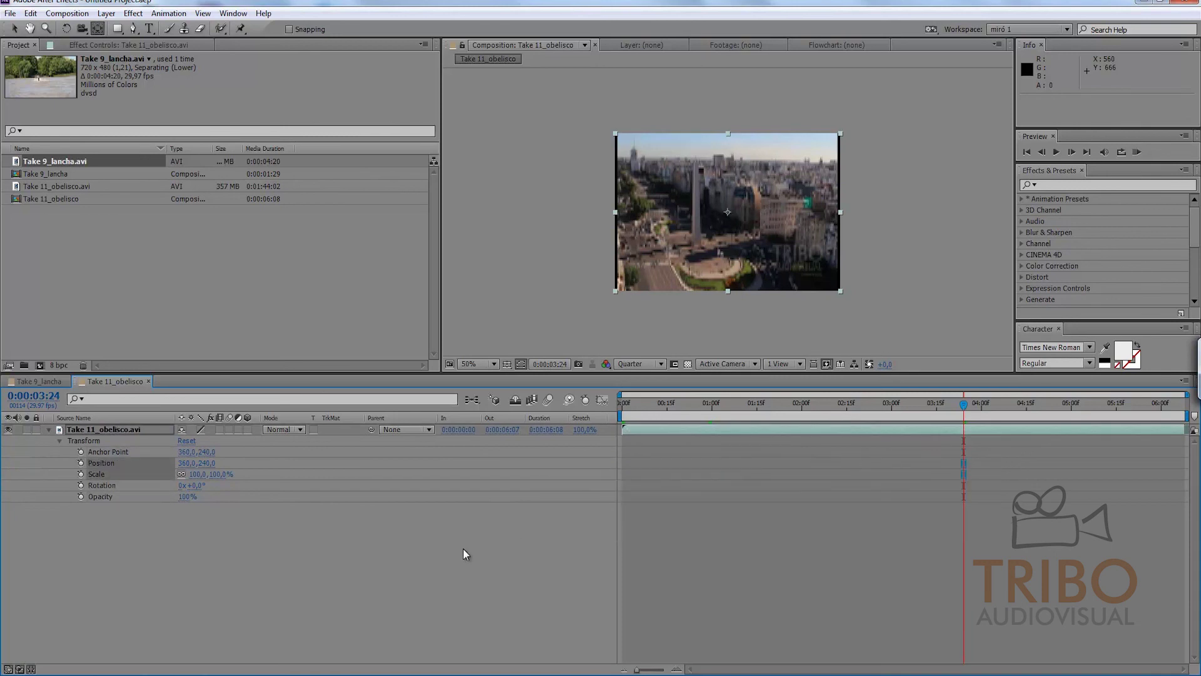
drag(759, 406, 712, 407)
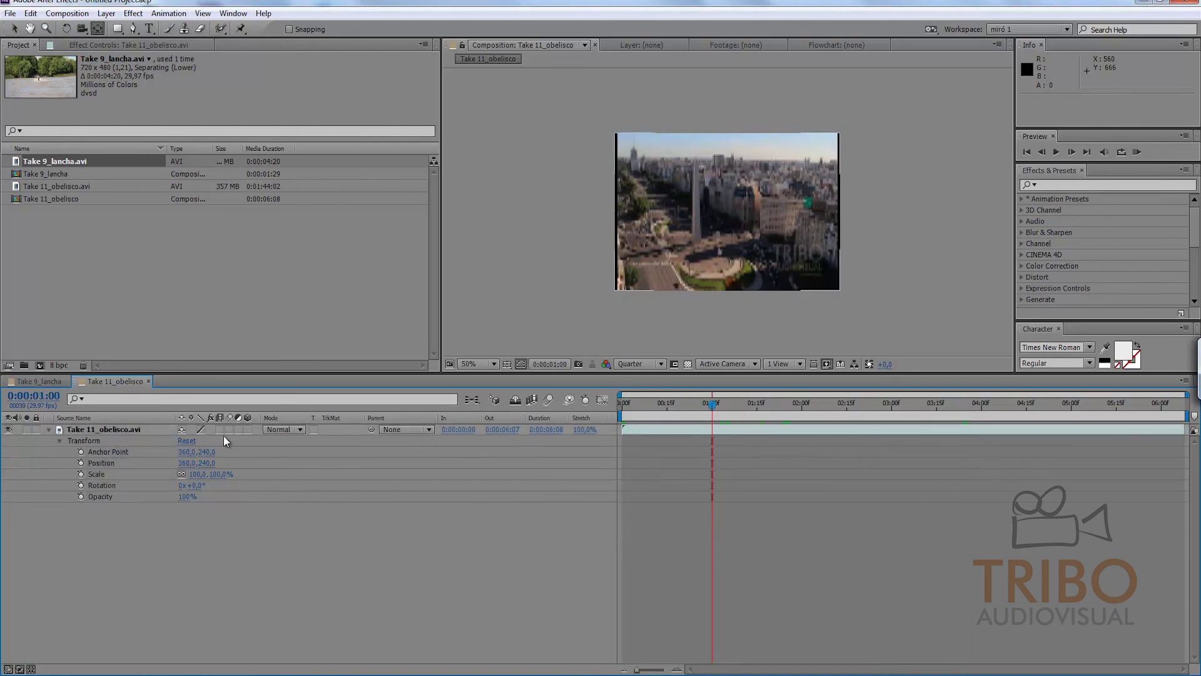
mouse_move(194, 474)
mouse_down()
mouse_move(156, 475)
mouse_move(163, 490)
mouse_up()
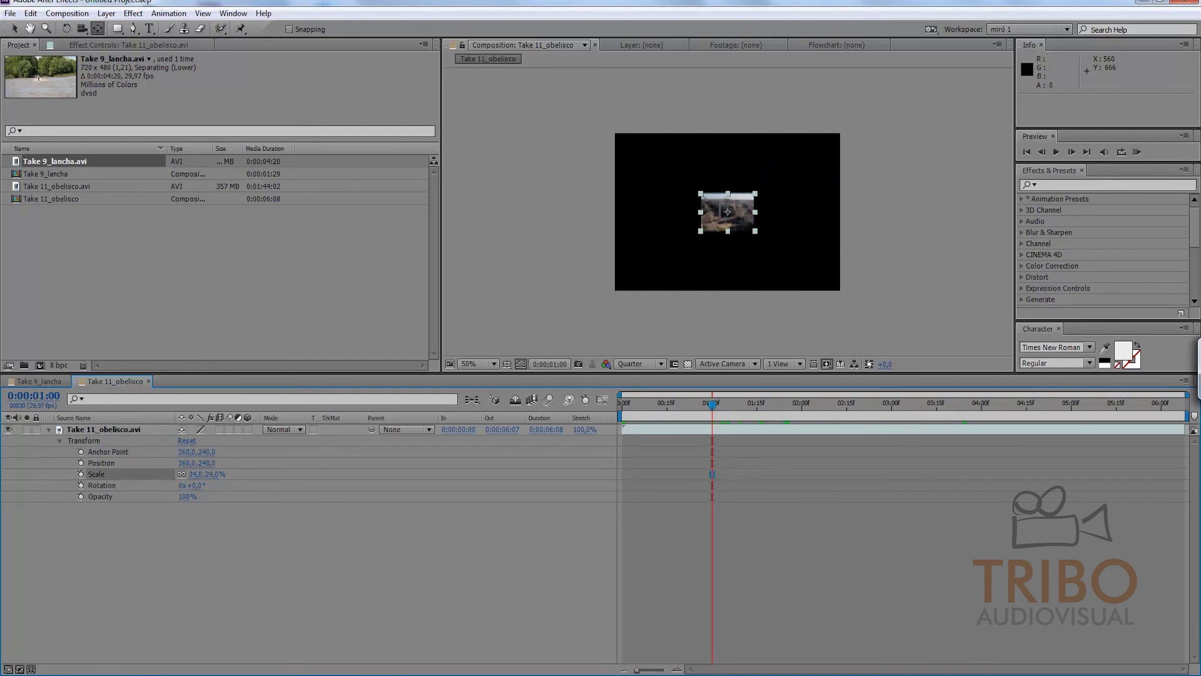
Scrub the obelisk clip's Position to 346,240 and Scale to 23% at 0:00:01:00.
click(179, 543)
drag(187, 463, 116, 476)
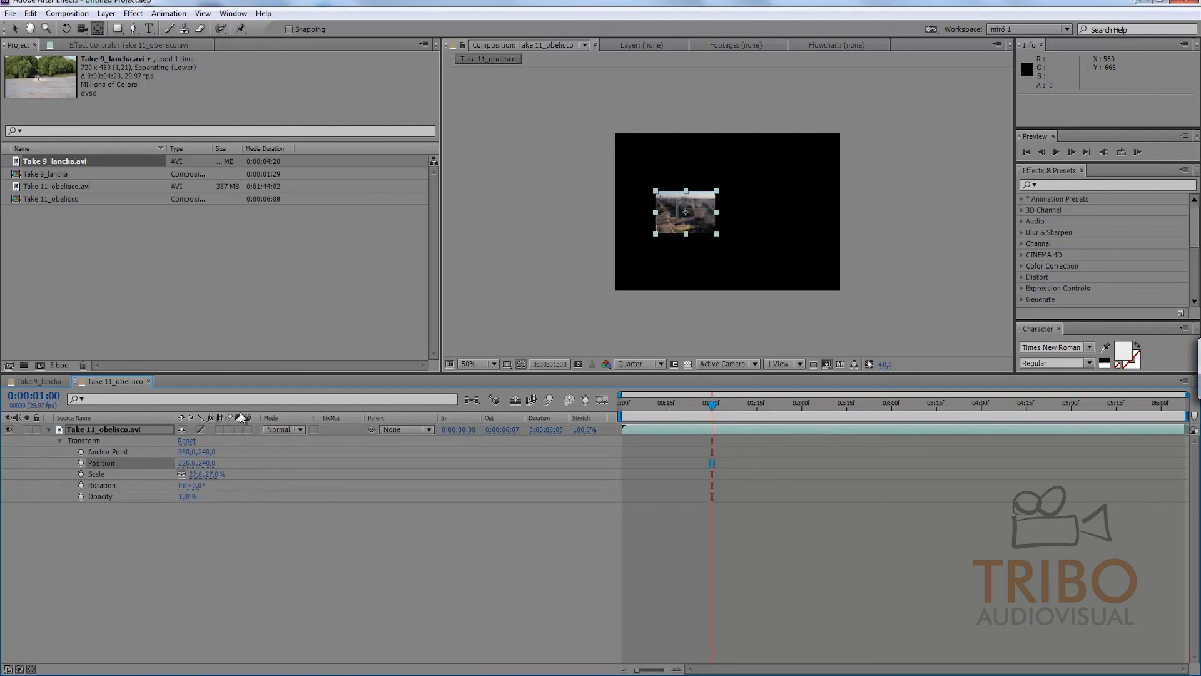
mouse_move(187, 463)
mouse_down()
mouse_move(138, 479)
mouse_move(106, 464)
mouse_up()
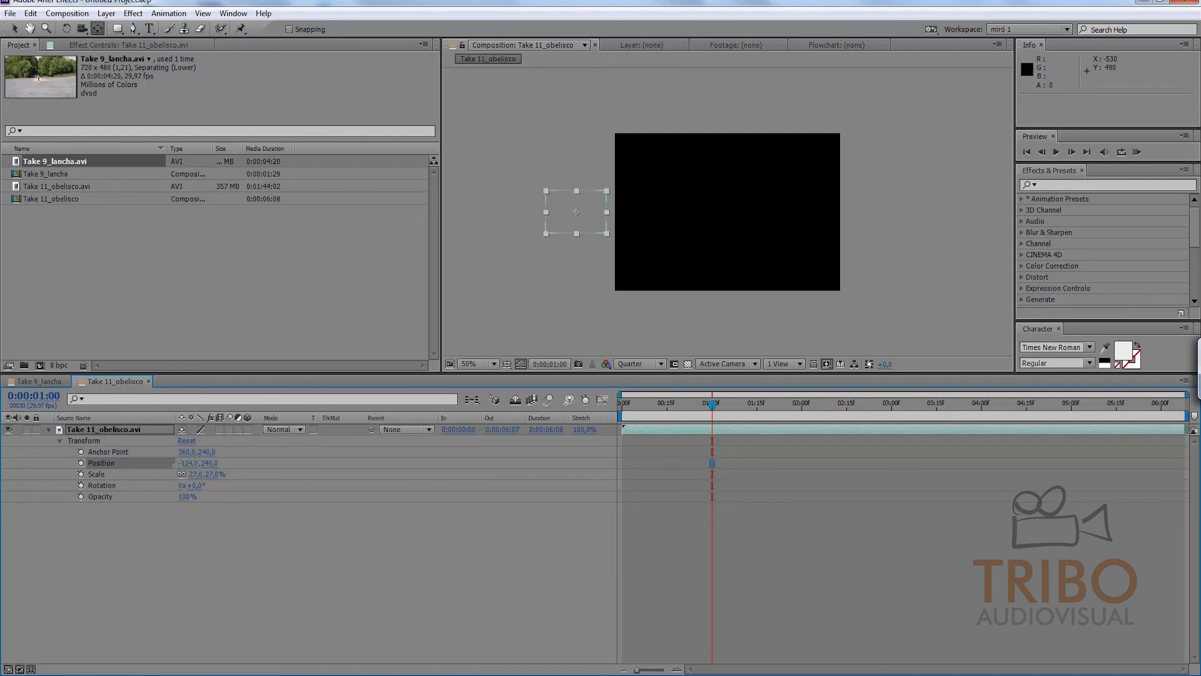
drag(188, 463, 376, 463)
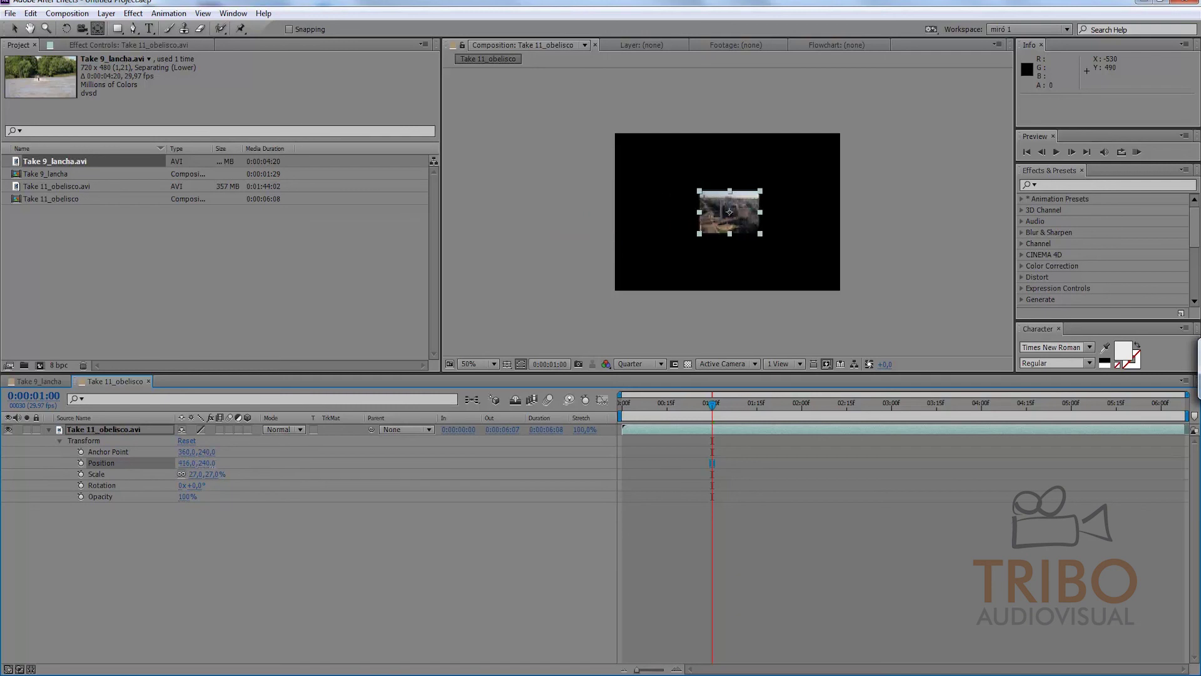
drag(197, 463, 119, 463)
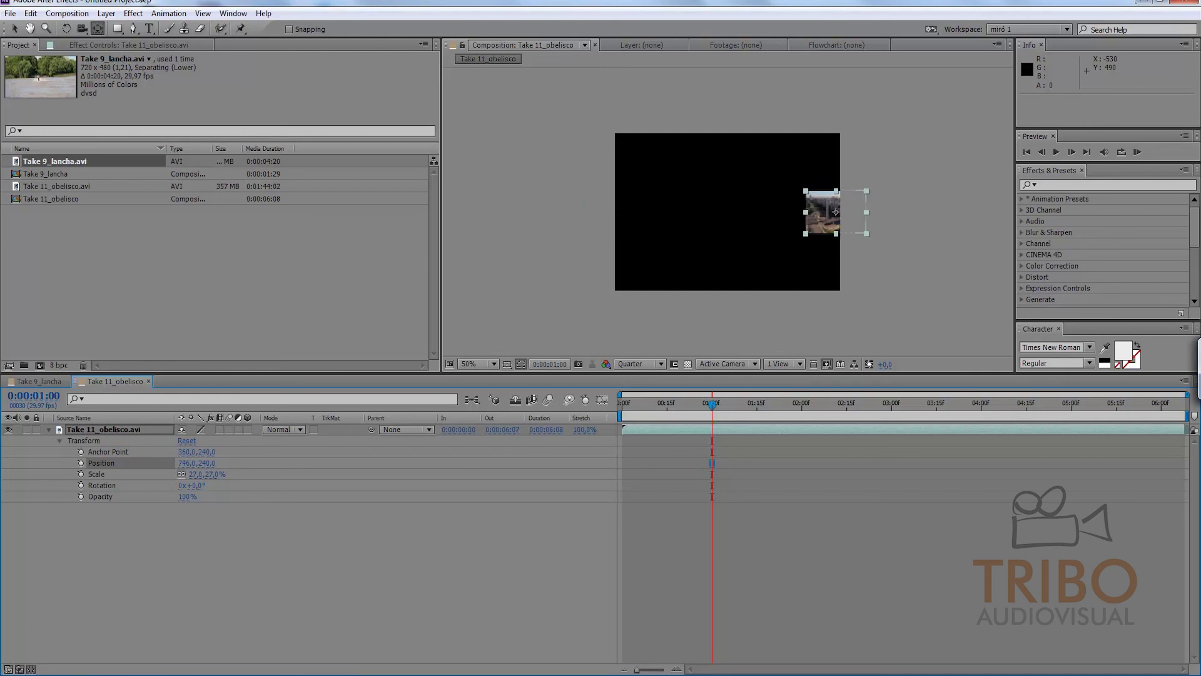
drag(213, 464, 216, 475)
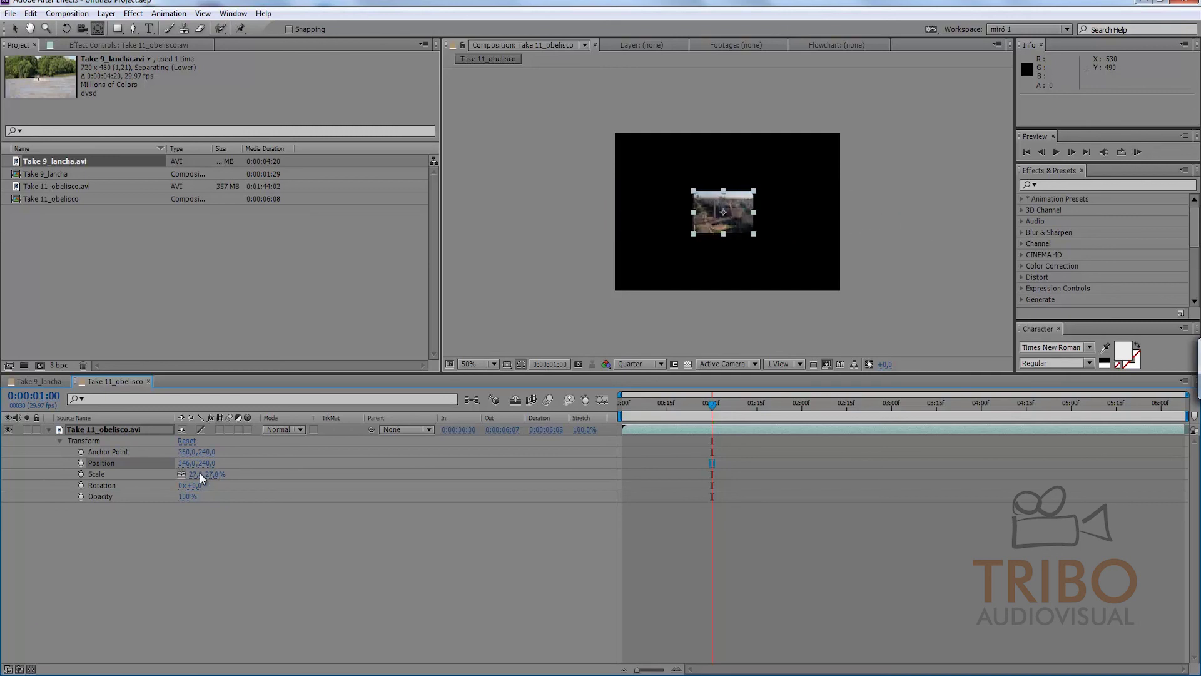
mouse_move(205, 474)
mouse_down()
mouse_move(301, 473)
mouse_move(203, 473)
mouse_move(184, 495)
mouse_up()
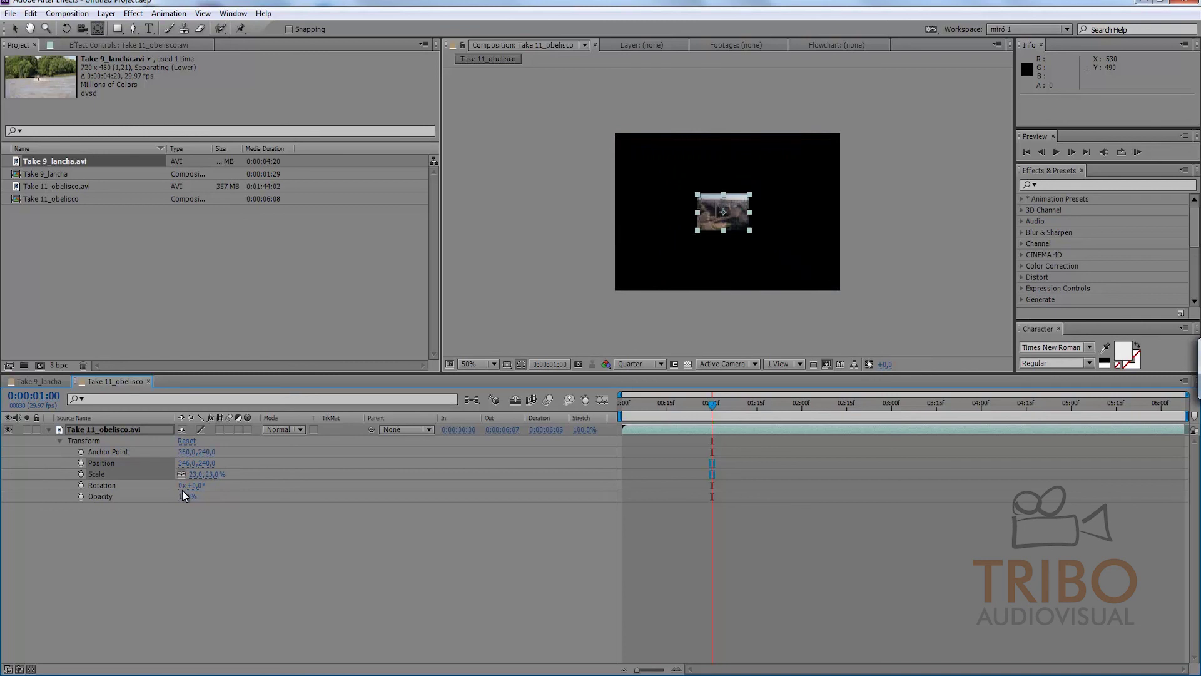
click(217, 556)
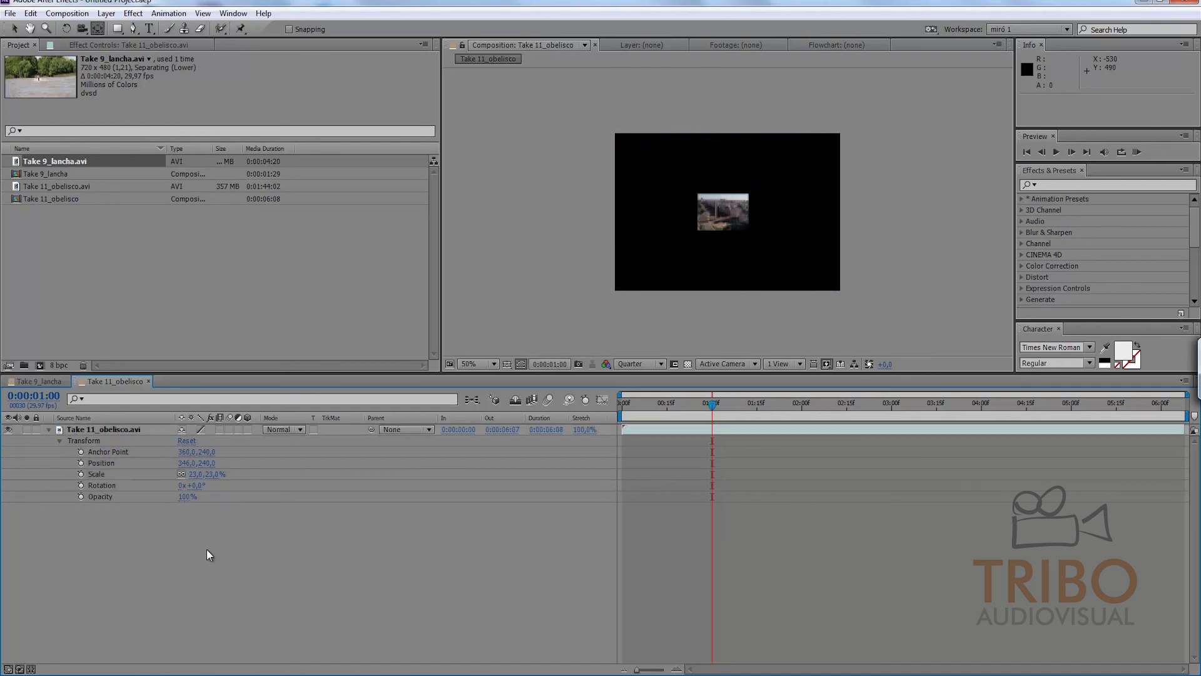